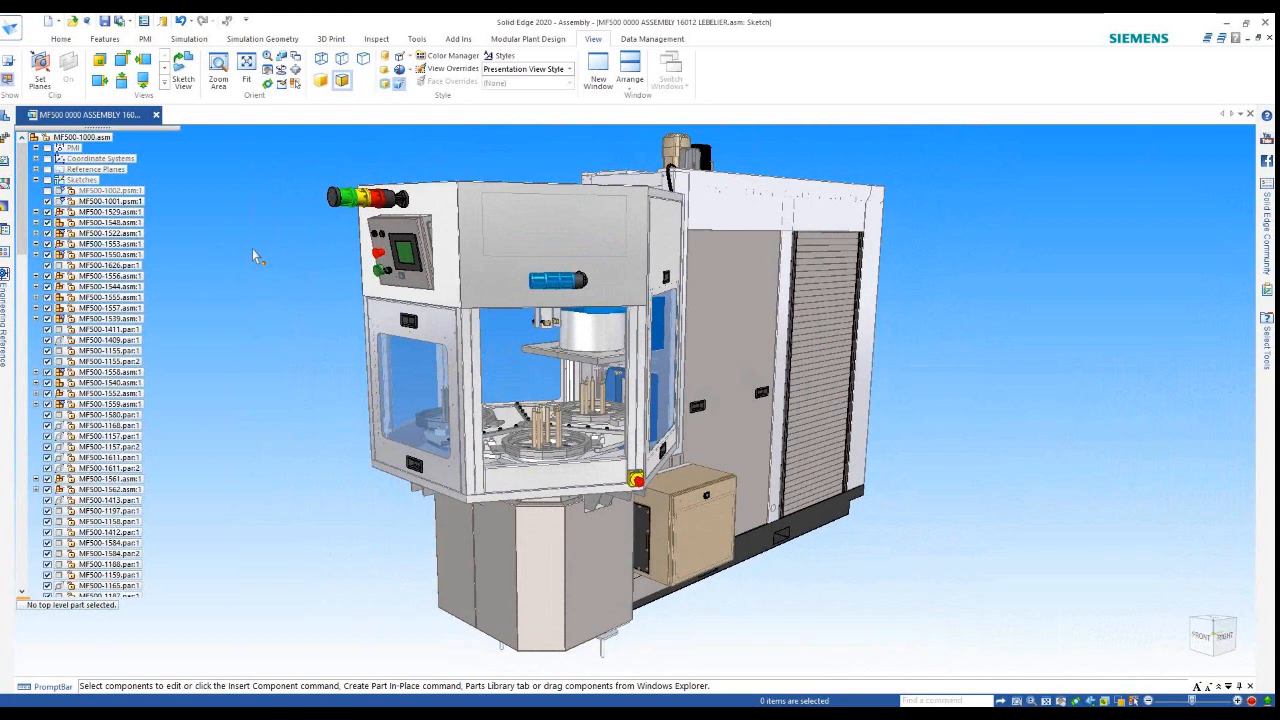
# Open MF500-1001.psm for in-place editing and set its view style to Solid Edge Standard
pyautogui.click(96, 203)
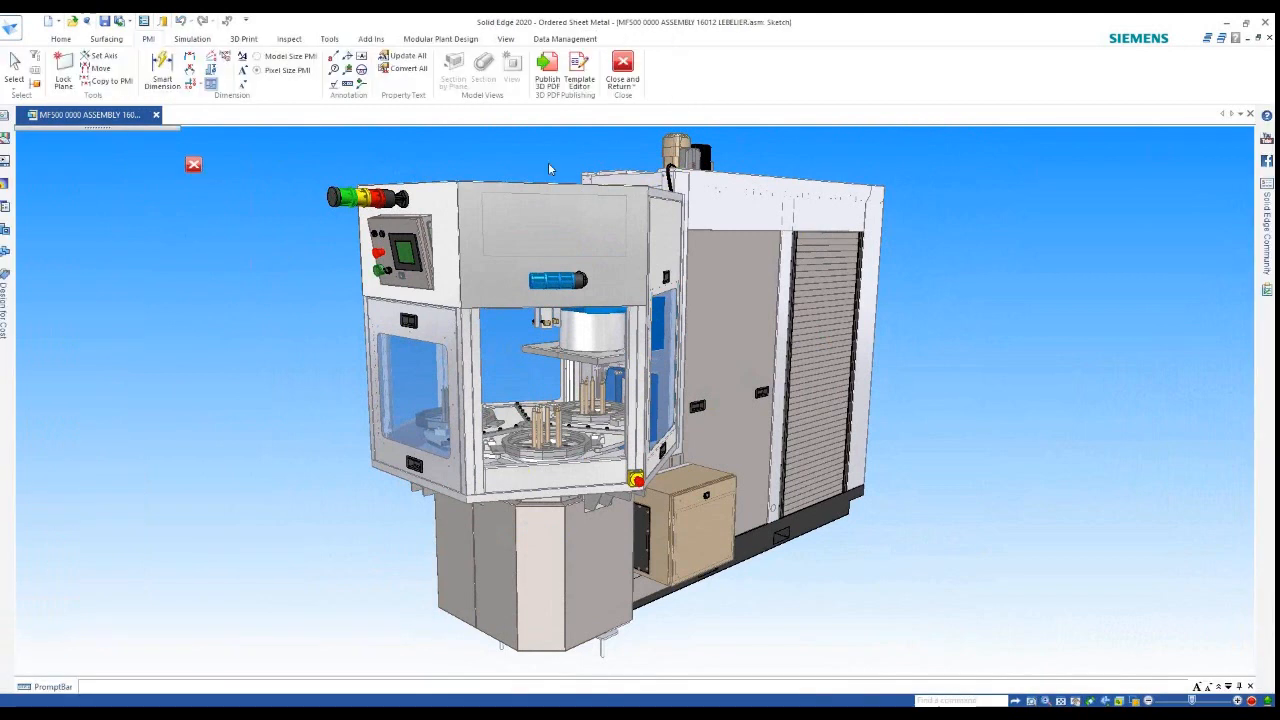
pyautogui.click(506, 40)
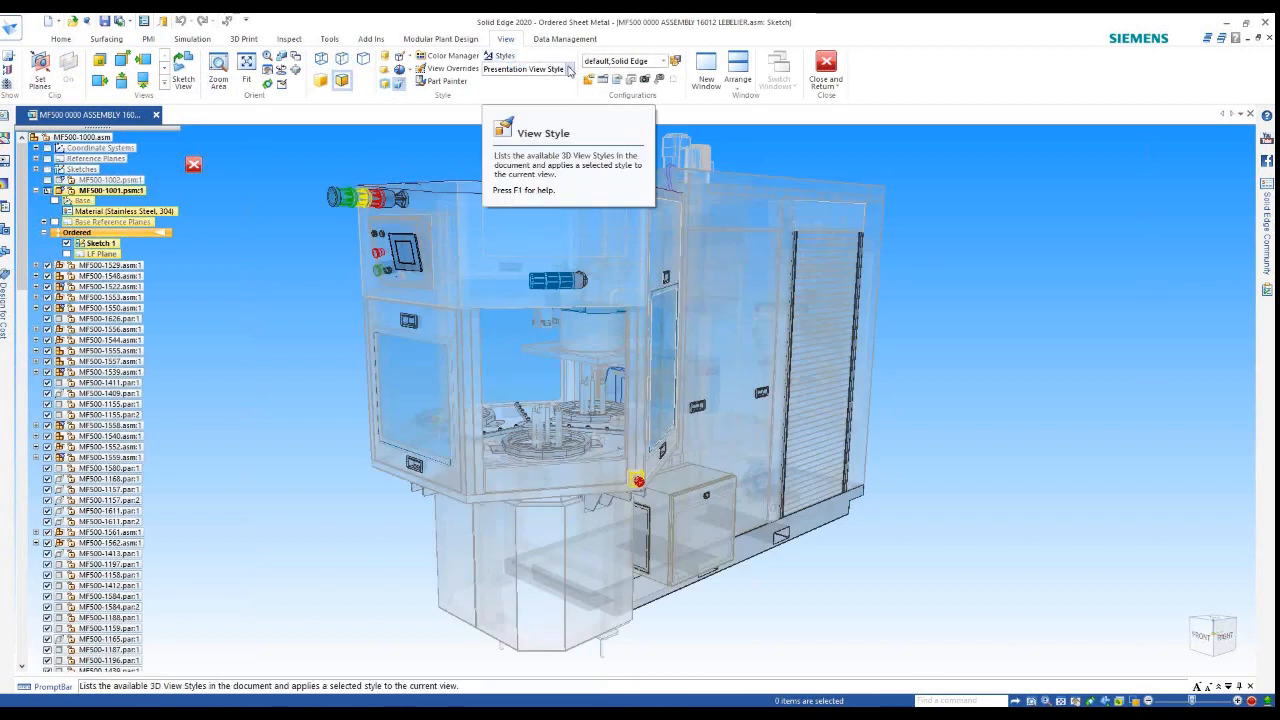
pyautogui.click(569, 69)
pyautogui.click(519, 99)
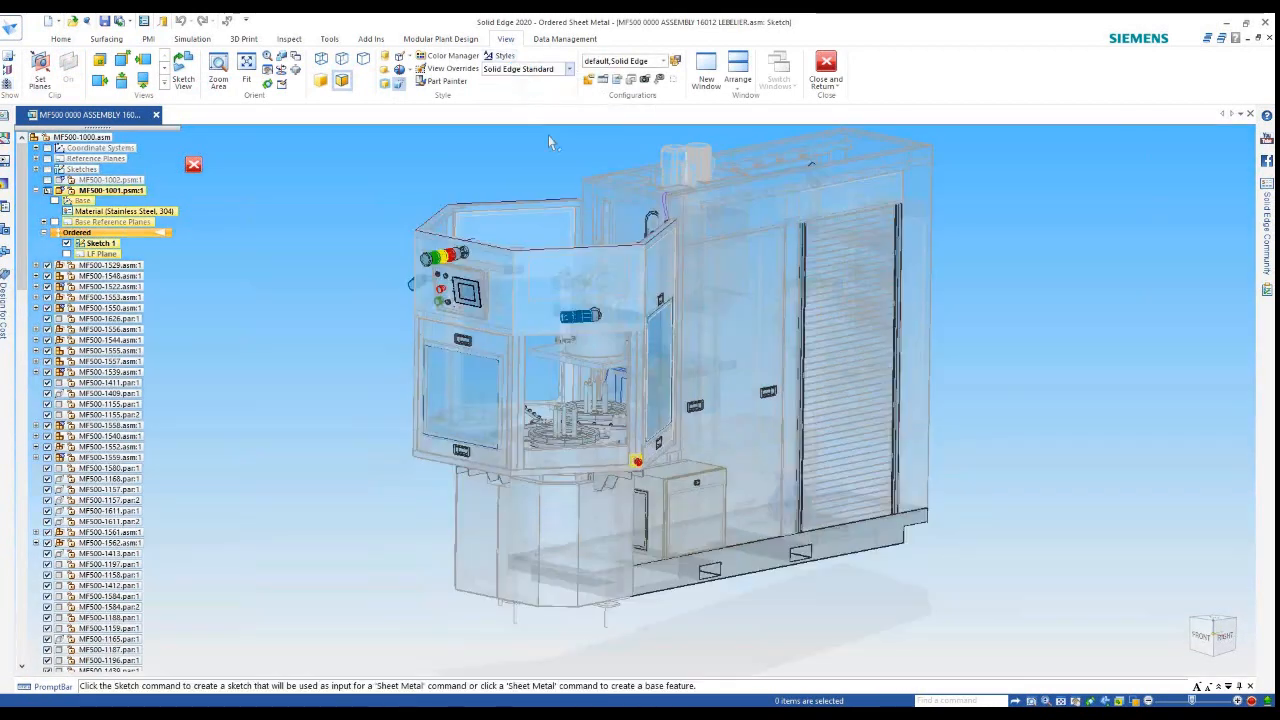
# Hide the surrounding assembly components to isolate the sketch of MF500-1001.psm
pyautogui.moveTo(588, 322); pyautogui.dragTo(606, 286, button='middle')
pyautogui.scroll(4, 605, 287)
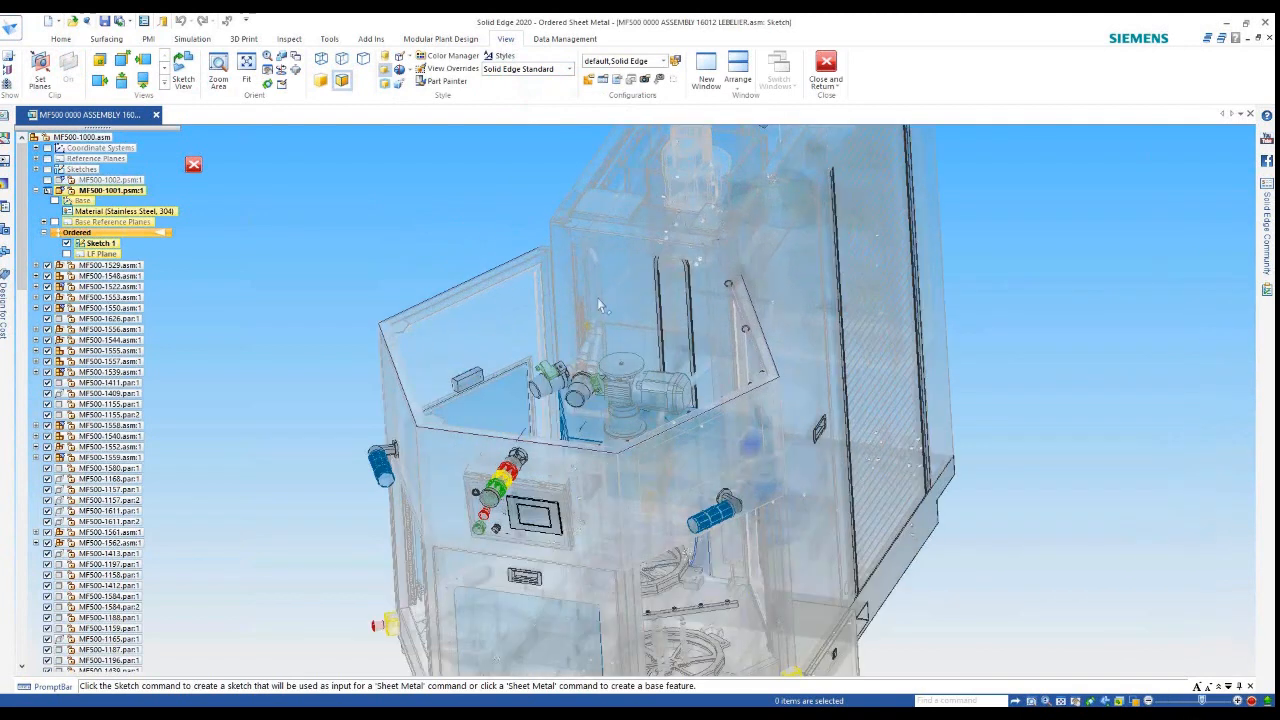
pyautogui.moveTo(575, 308); pyautogui.dragTo(790, 328, button='middle')
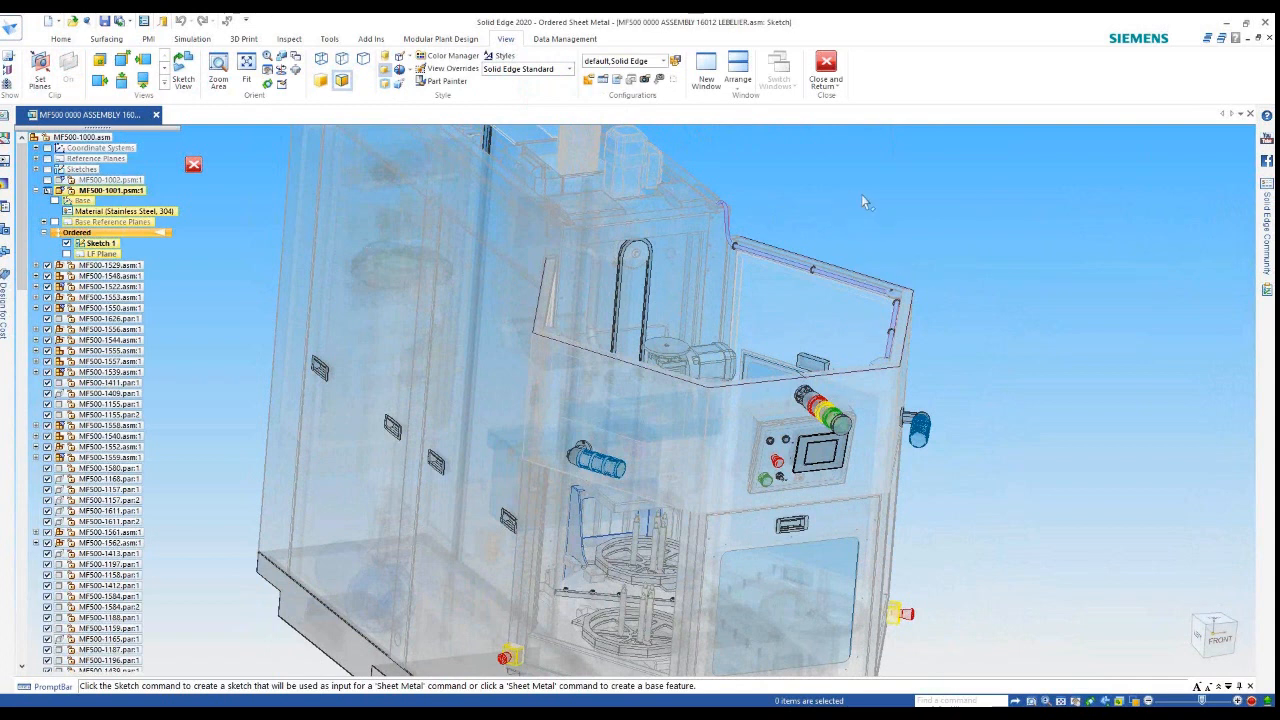
pyautogui.hotkey('ctrl', 'shift', 'p')
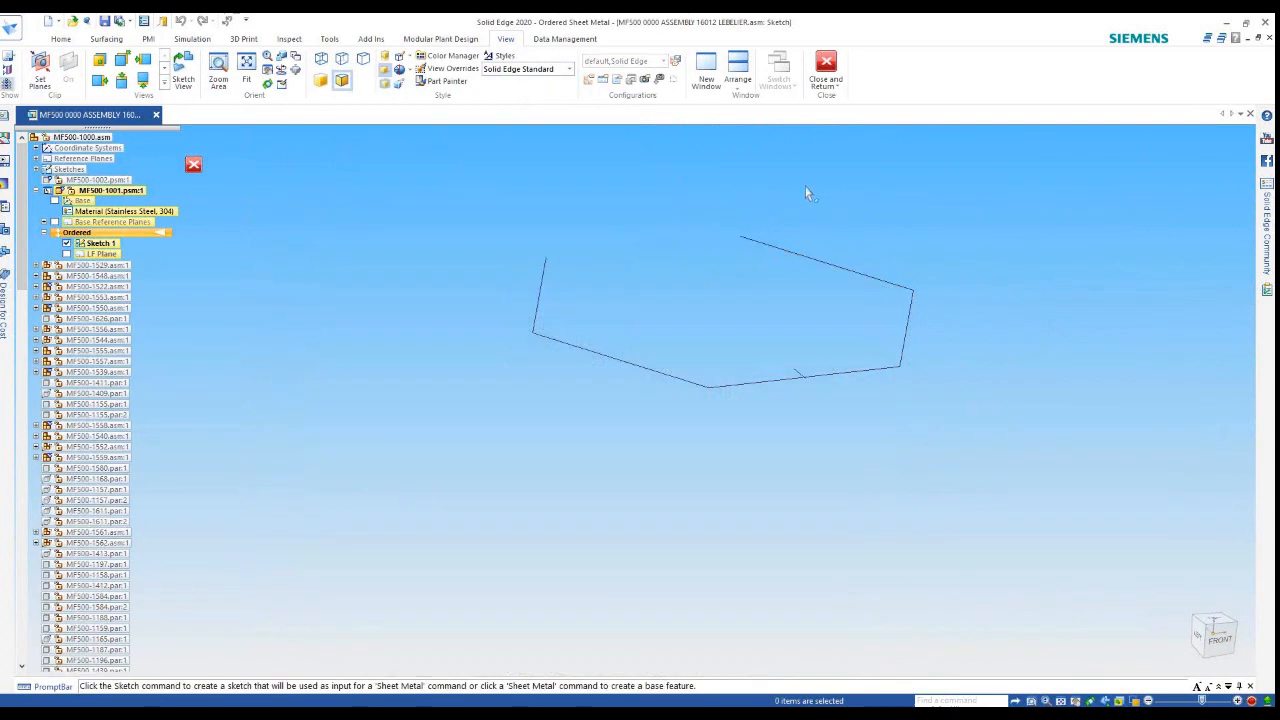
# Start a Lofted Flange and use the open hexagonal chain of Sketch 1 as its first cross-section
pyautogui.click(61, 38)
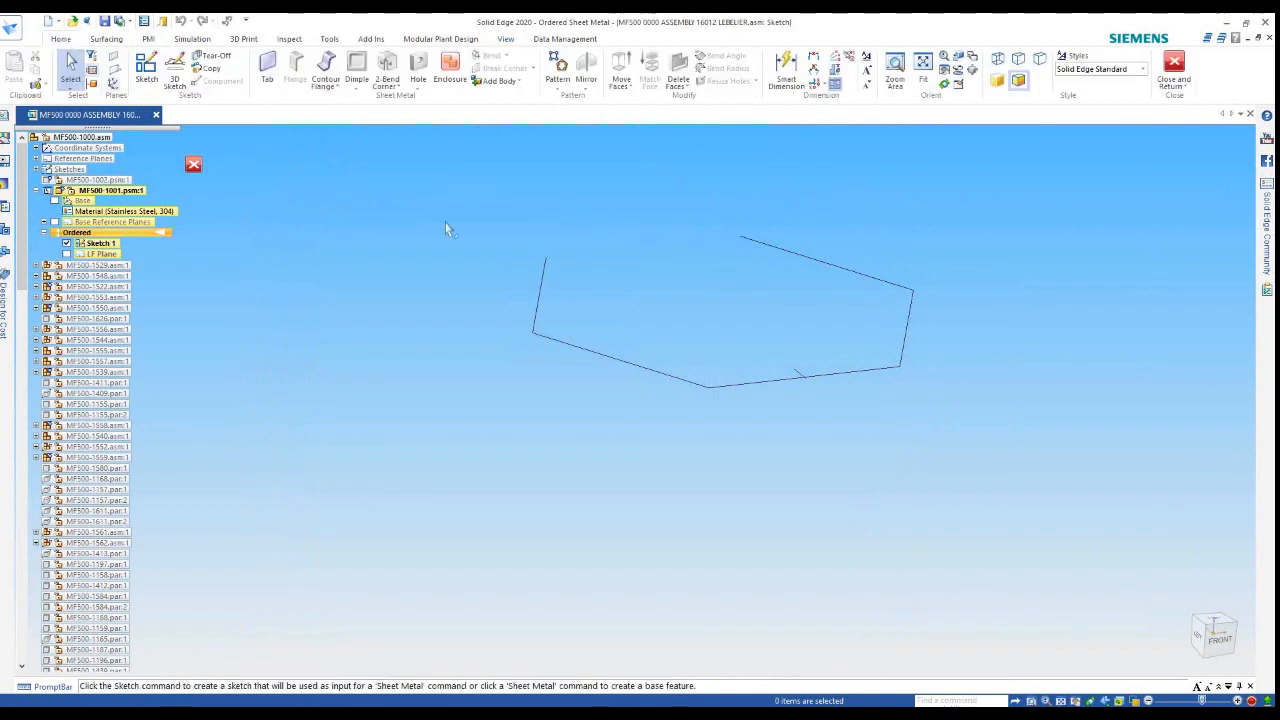
pyautogui.click(326, 85)
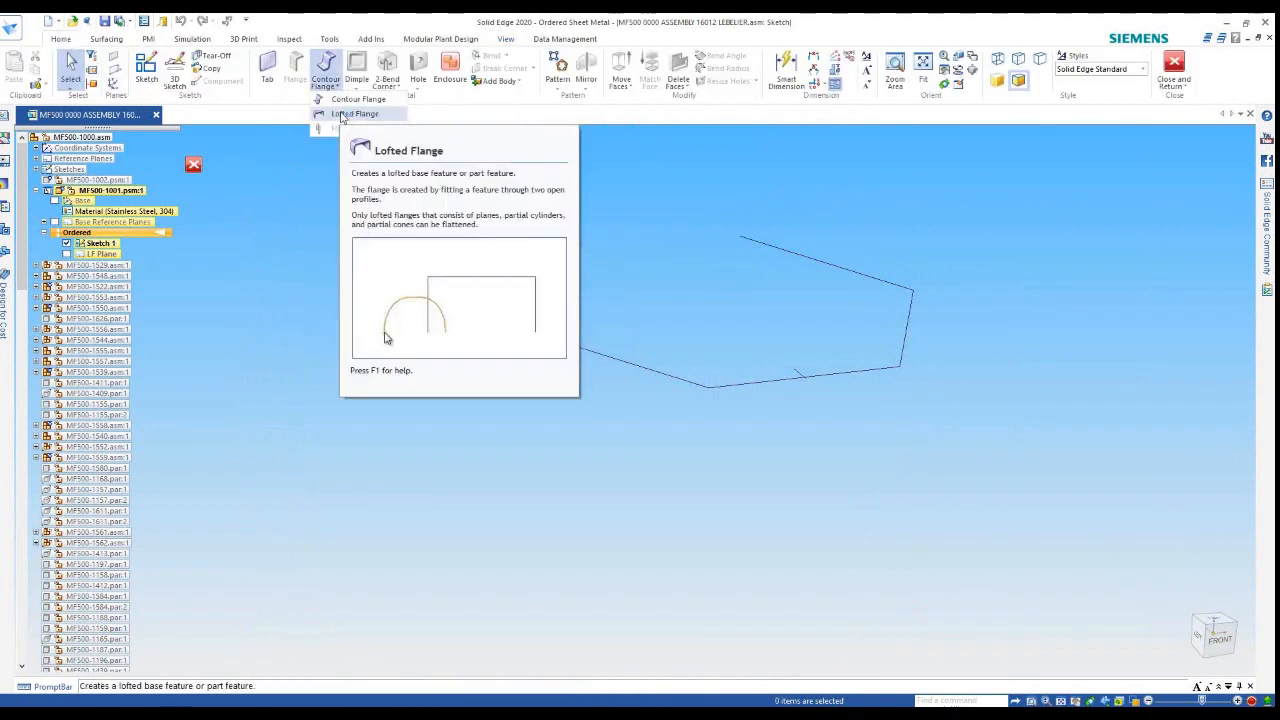
pyautogui.click(345, 114)
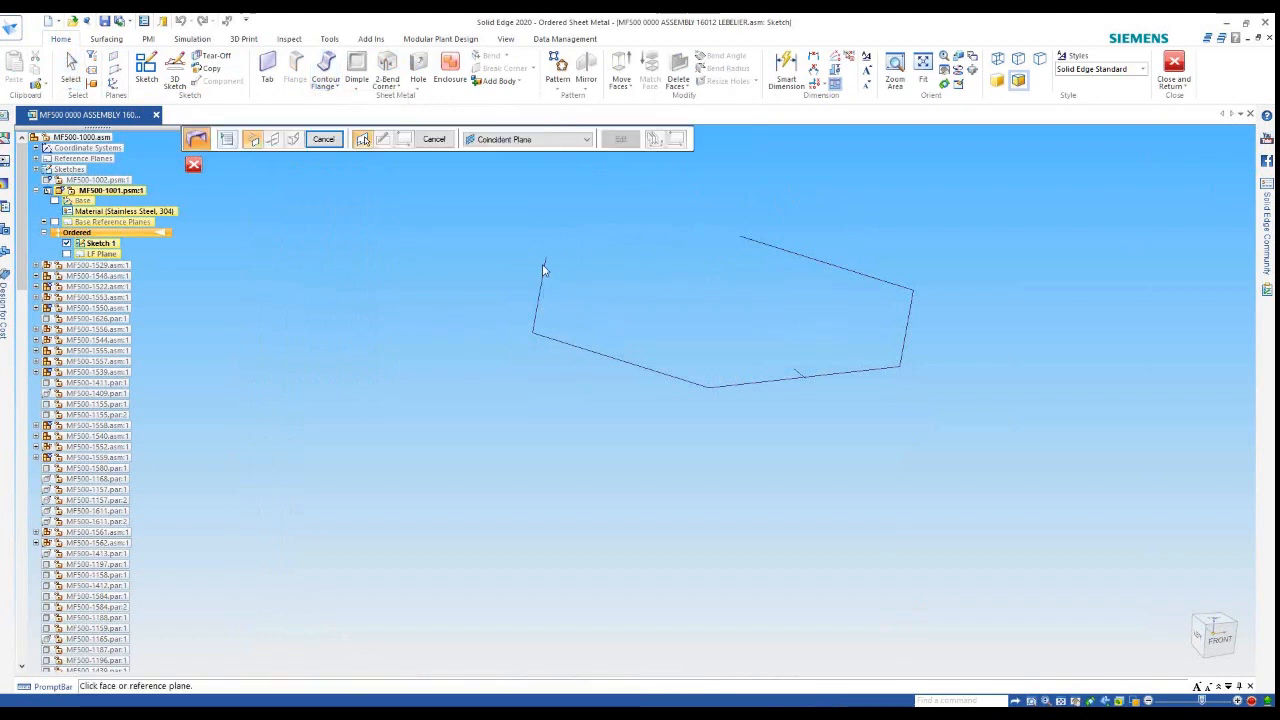
pyautogui.click(528, 139)
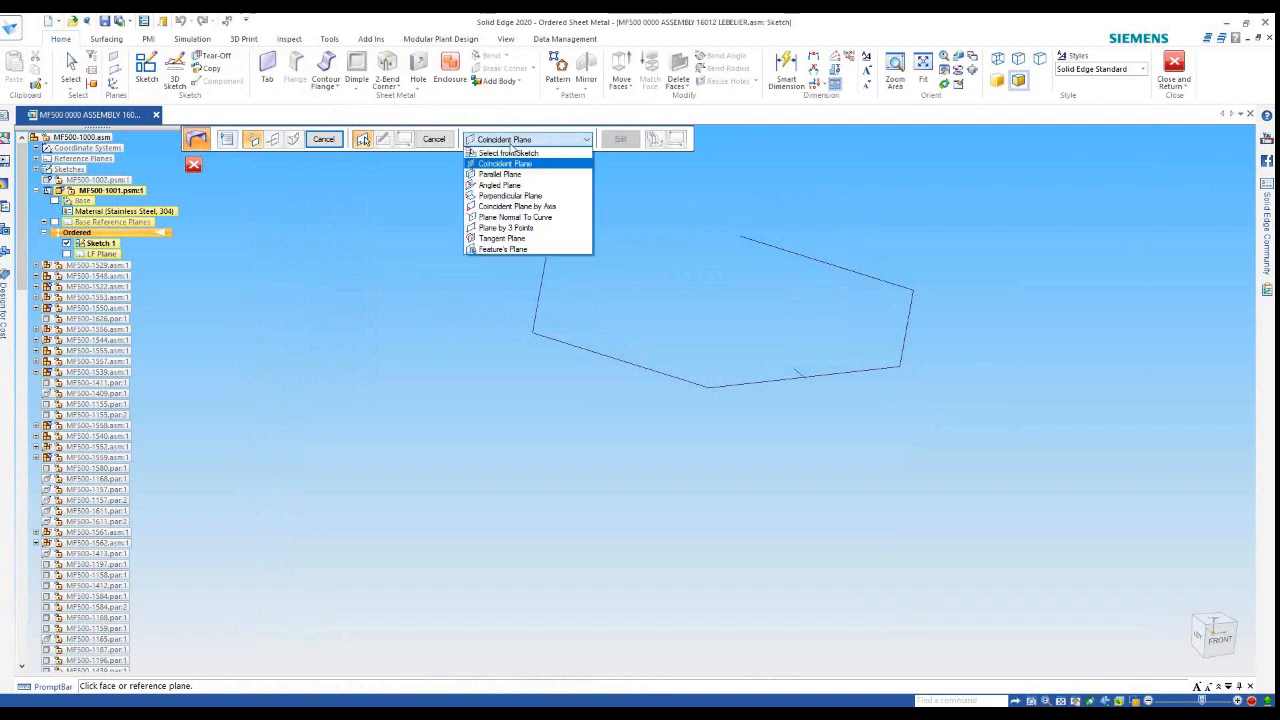
pyautogui.click(510, 152)
pyautogui.click(542, 280)
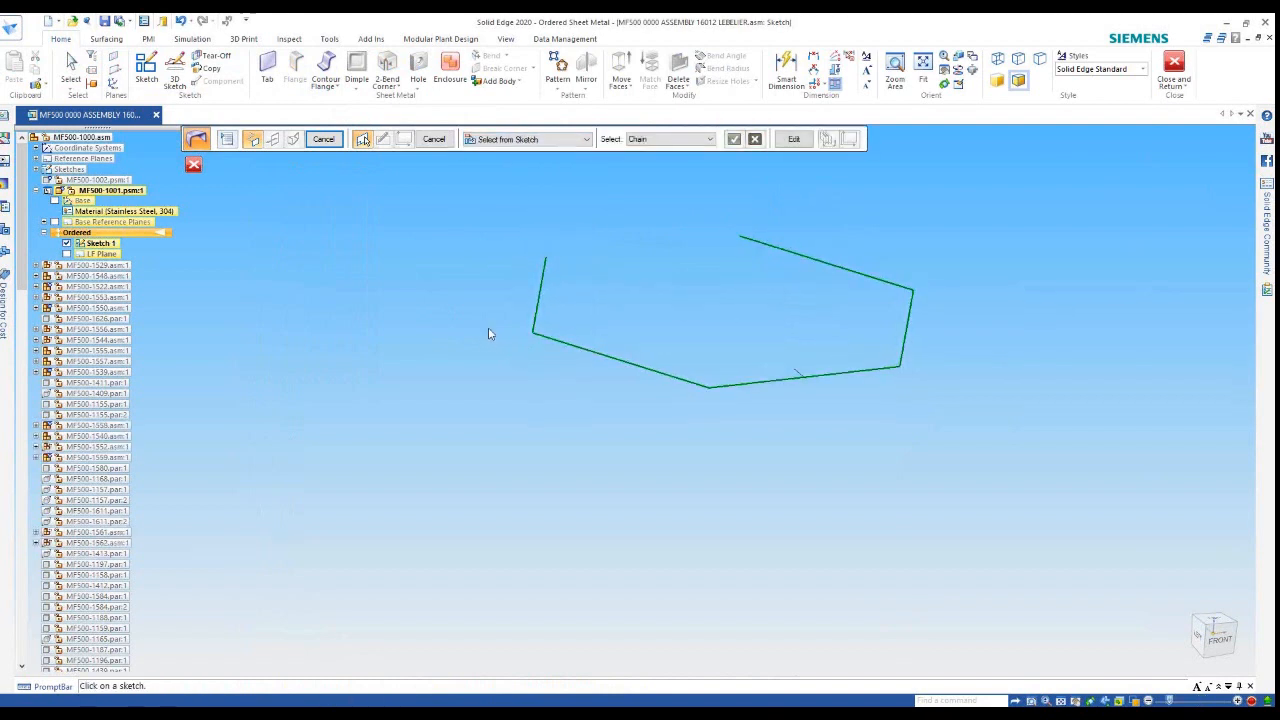
# Sketch the second cross-section on LF Plane as a U with legs about 733 mm long joined by a tangent 180° arc between the hexagon's open ends
pyautogui.click(517, 140)
pyautogui.click(508, 164)
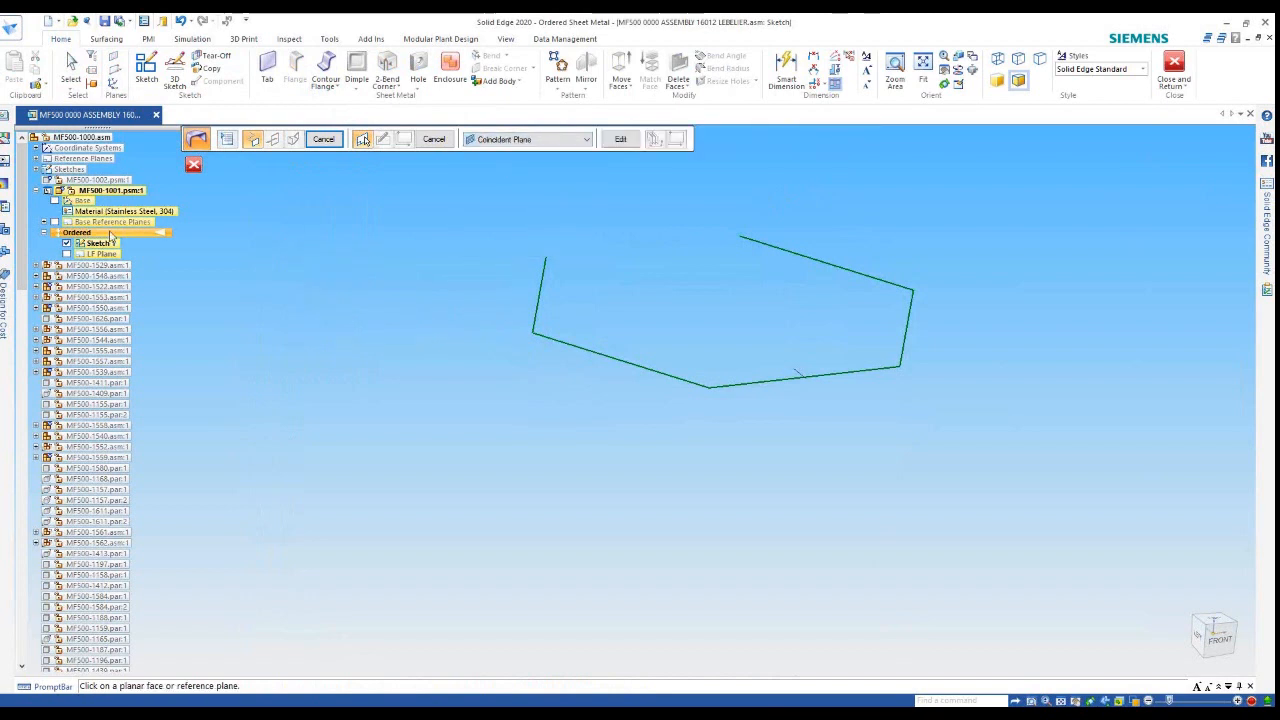
pyautogui.click(104, 254)
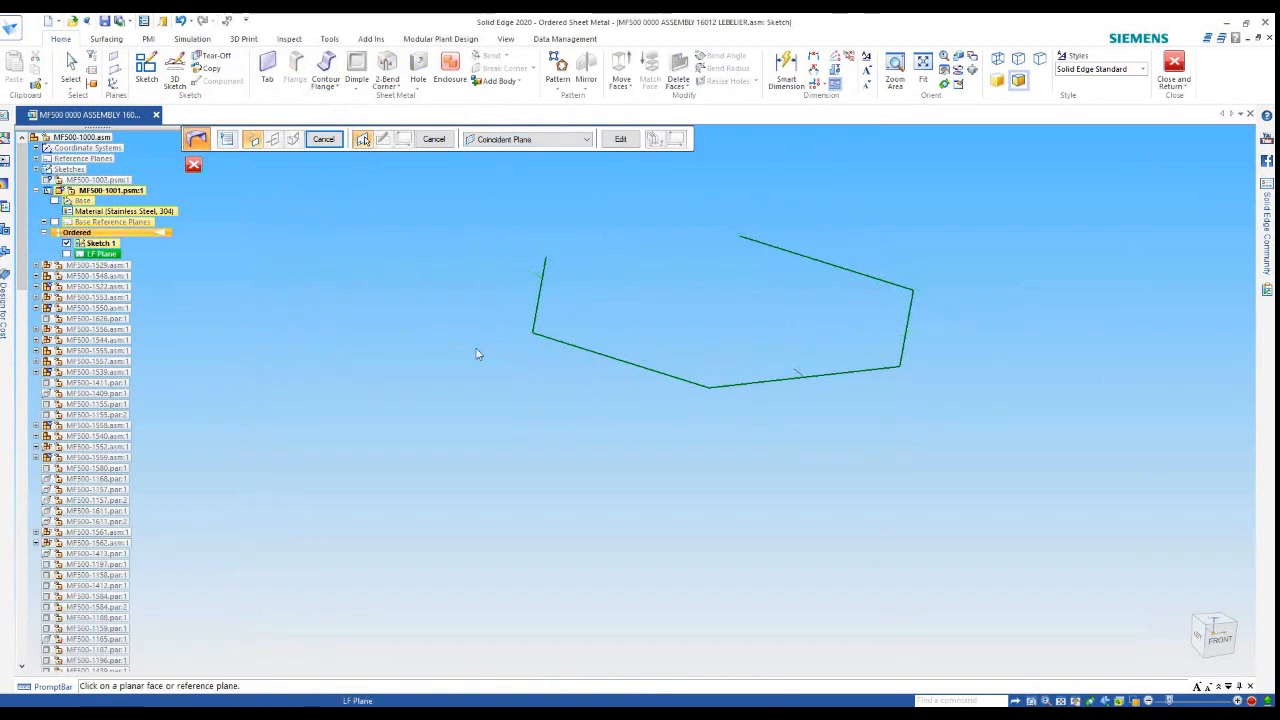
pyautogui.click(165, 72)
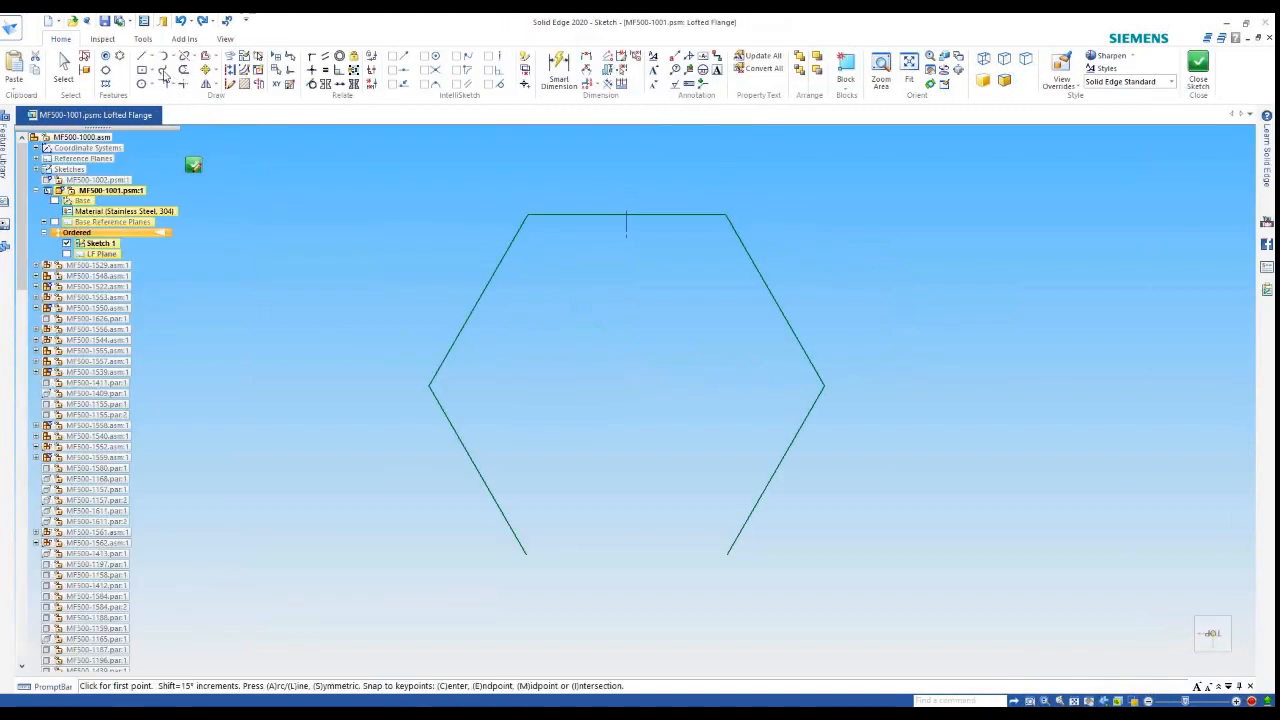
pyautogui.click(143, 56)
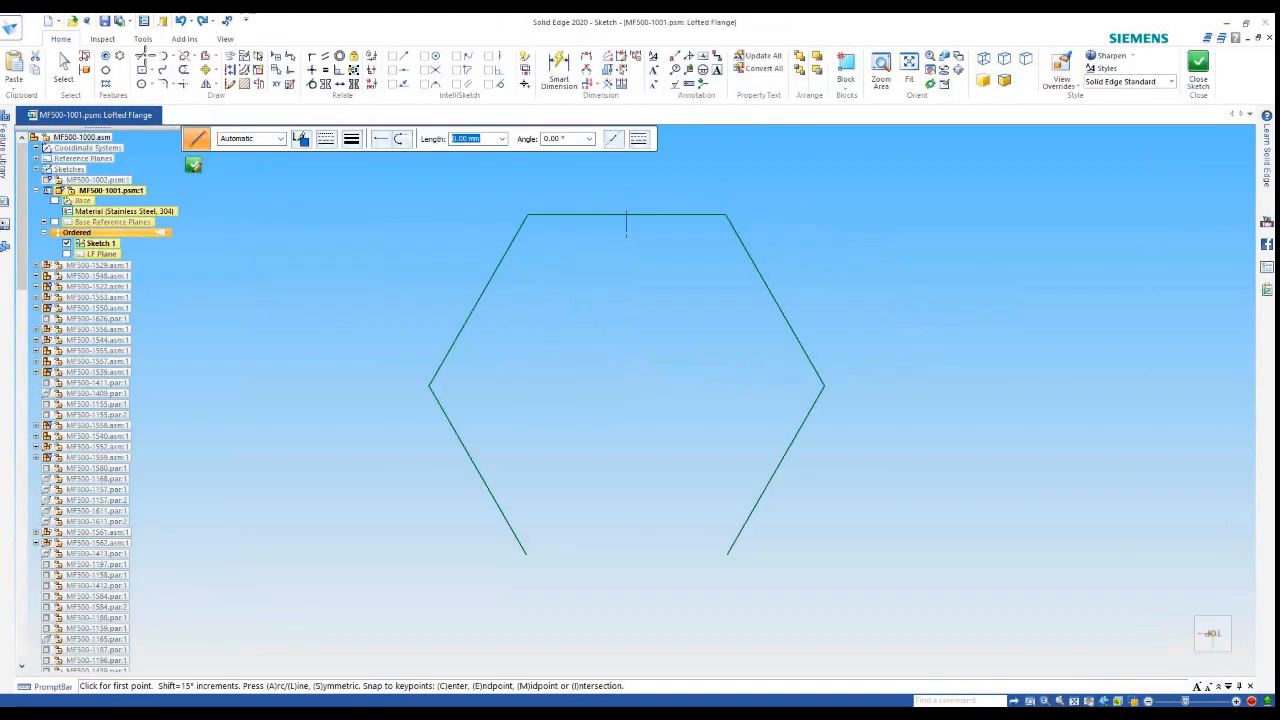
pyautogui.click(526, 554)
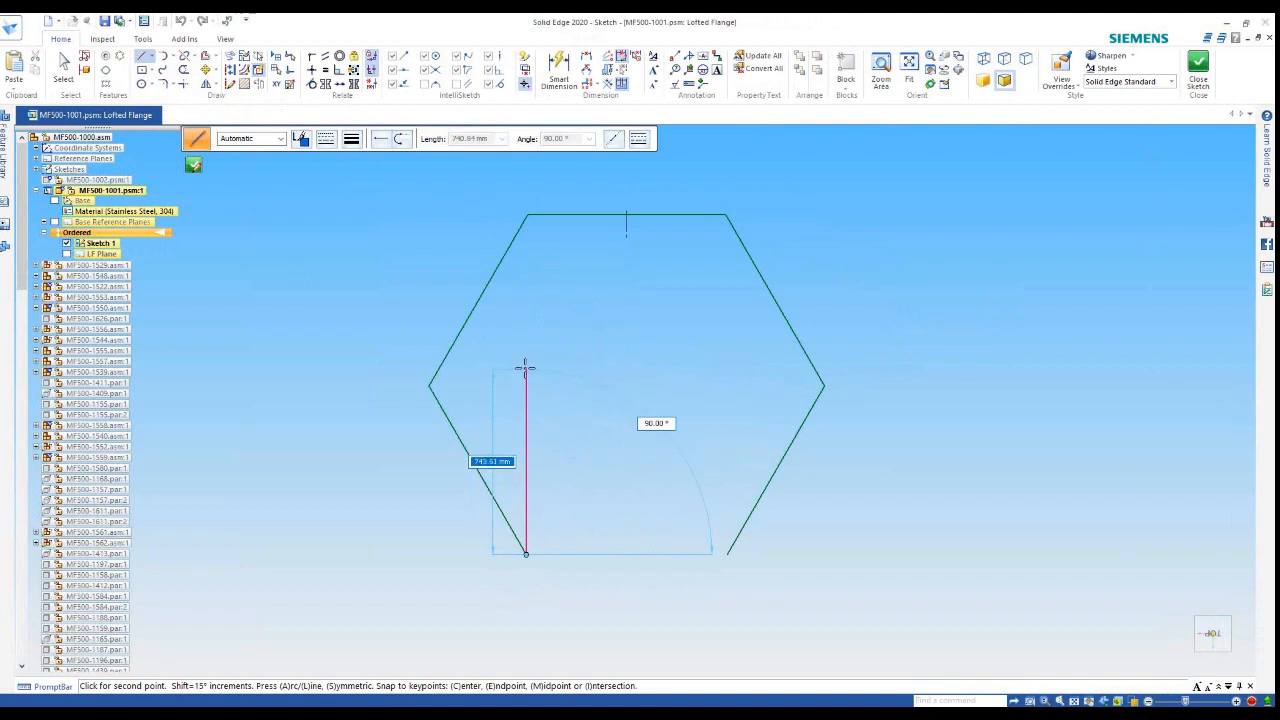
pyautogui.click(525, 371)
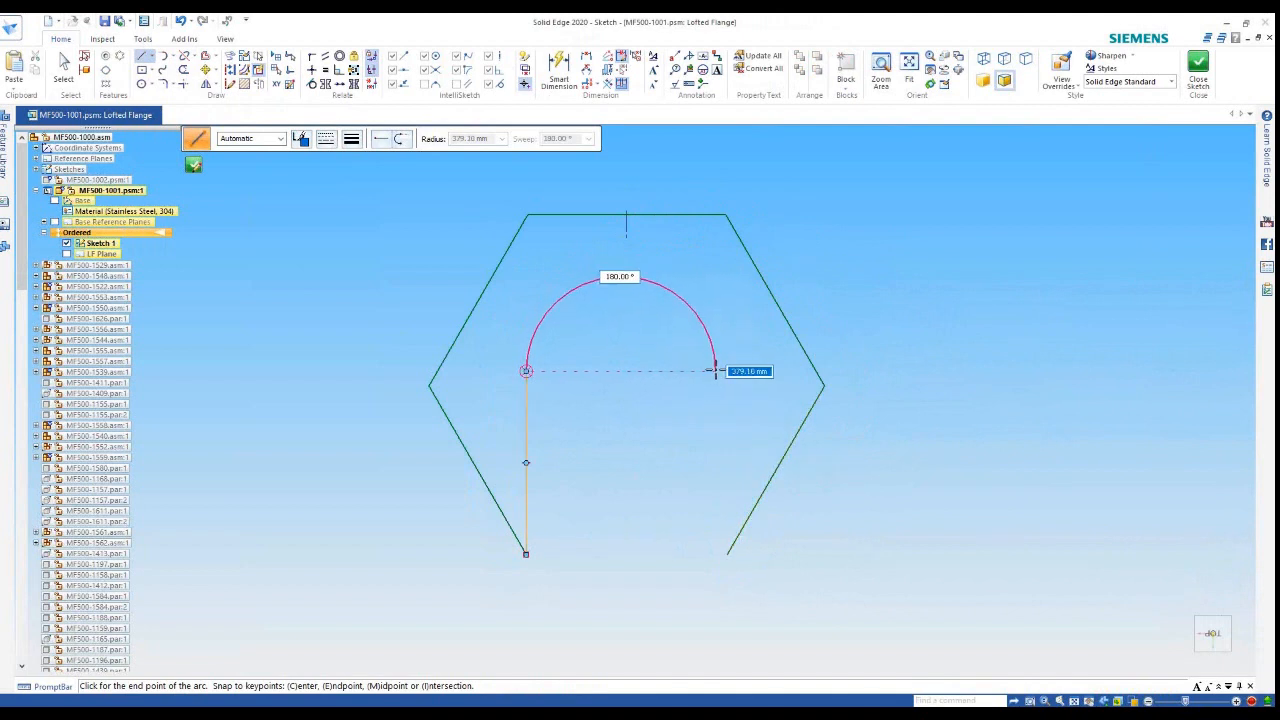
pyautogui.click(727, 371)
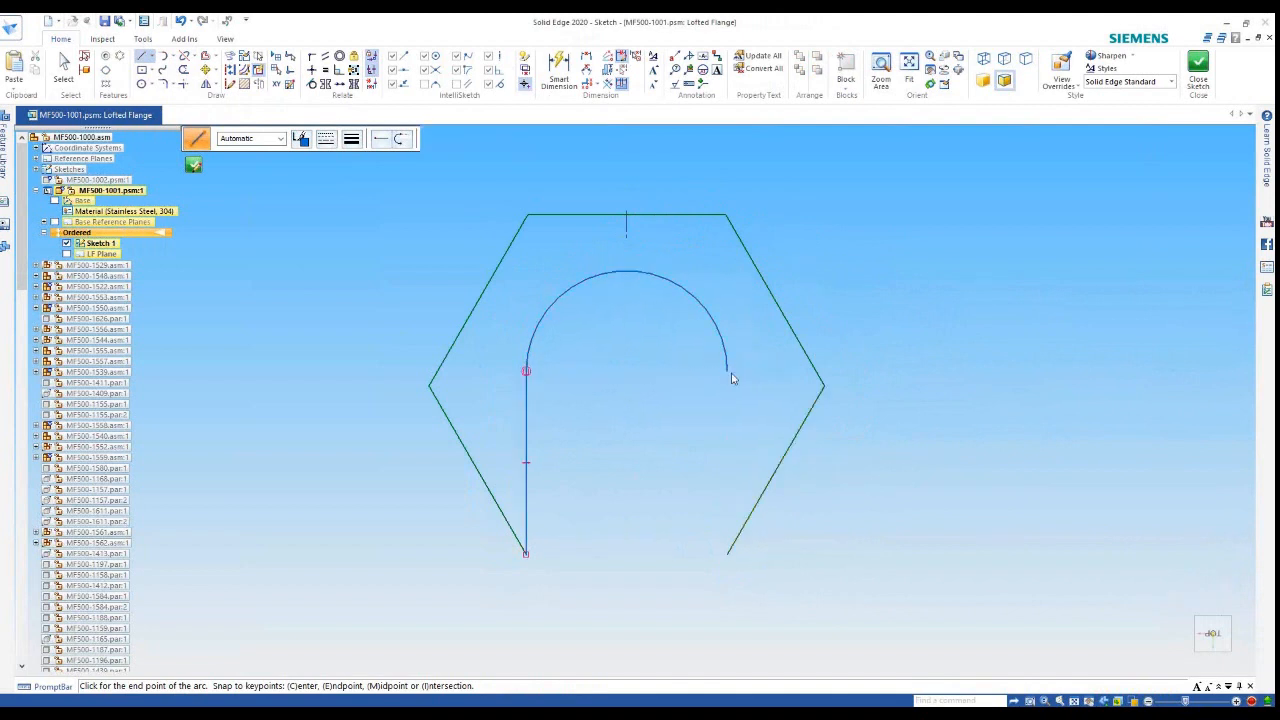
pyautogui.click(727, 553)
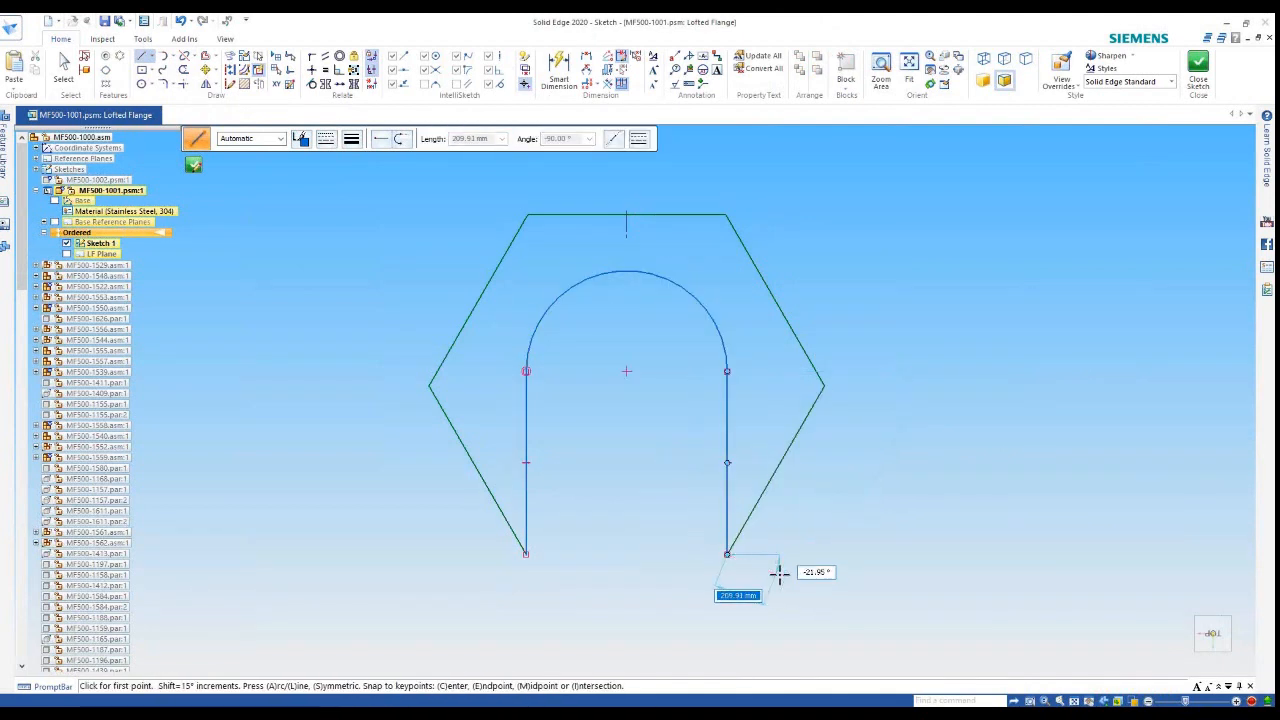
pyautogui.press('Escape')
pyautogui.click(312, 84)
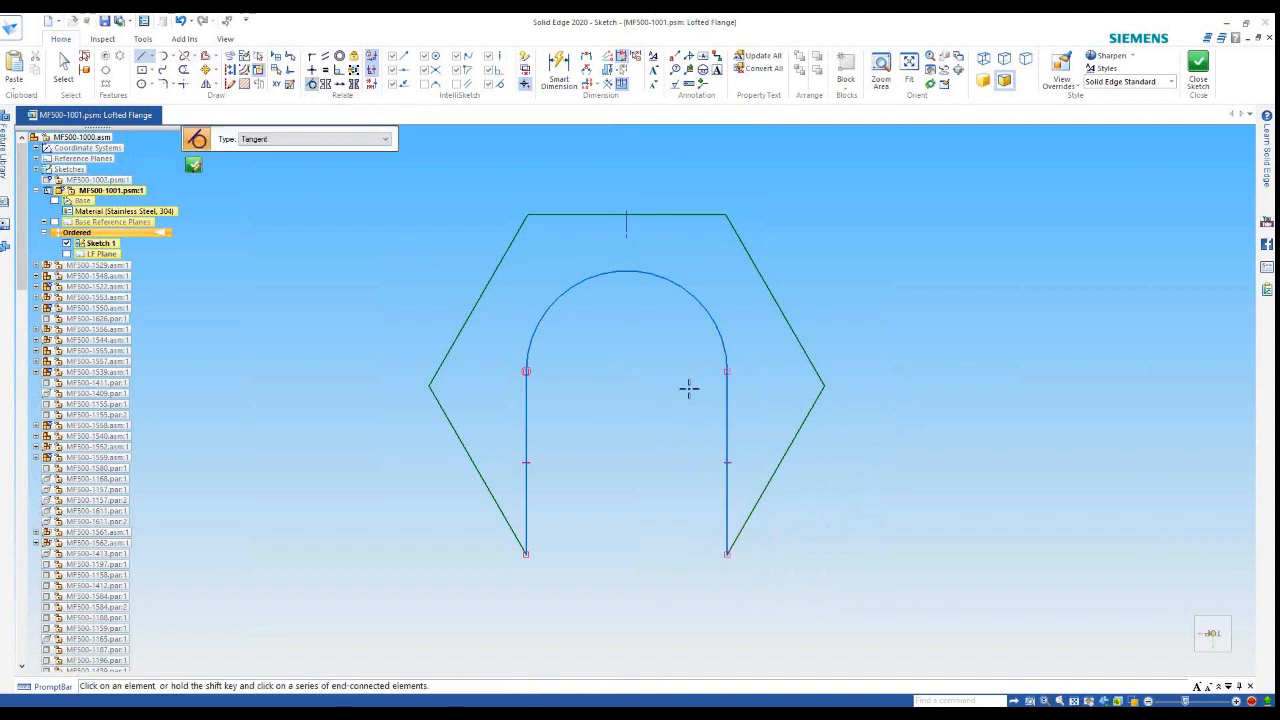
# Dimension the straight leg of the U profile and set its length to 700 mm
pyautogui.click(558, 72)
pyautogui.click(530, 416)
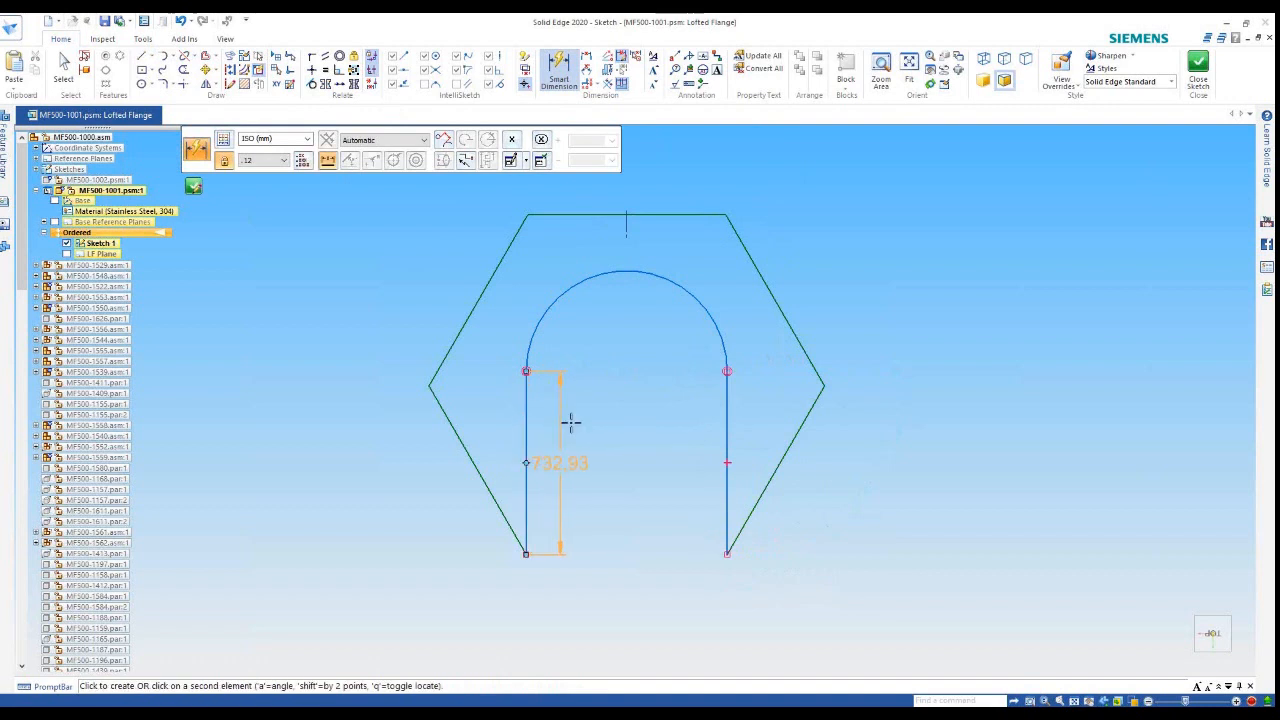
pyautogui.click(577, 424)
pyautogui.write('700')
pyautogui.press('Return')
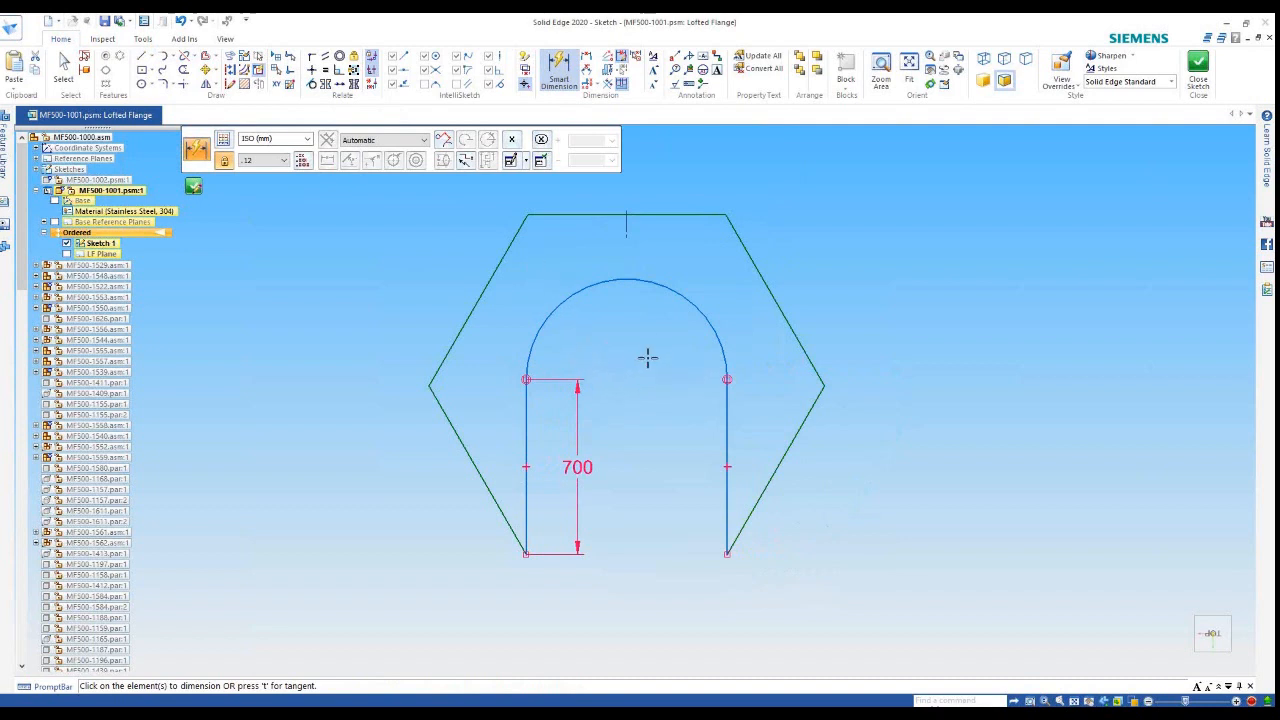
pyautogui.press('Escape')
# Close the U-profile sketch and set the cross-section's start point at the free end of one leg
pyautogui.scroll(-2, 640, 405)
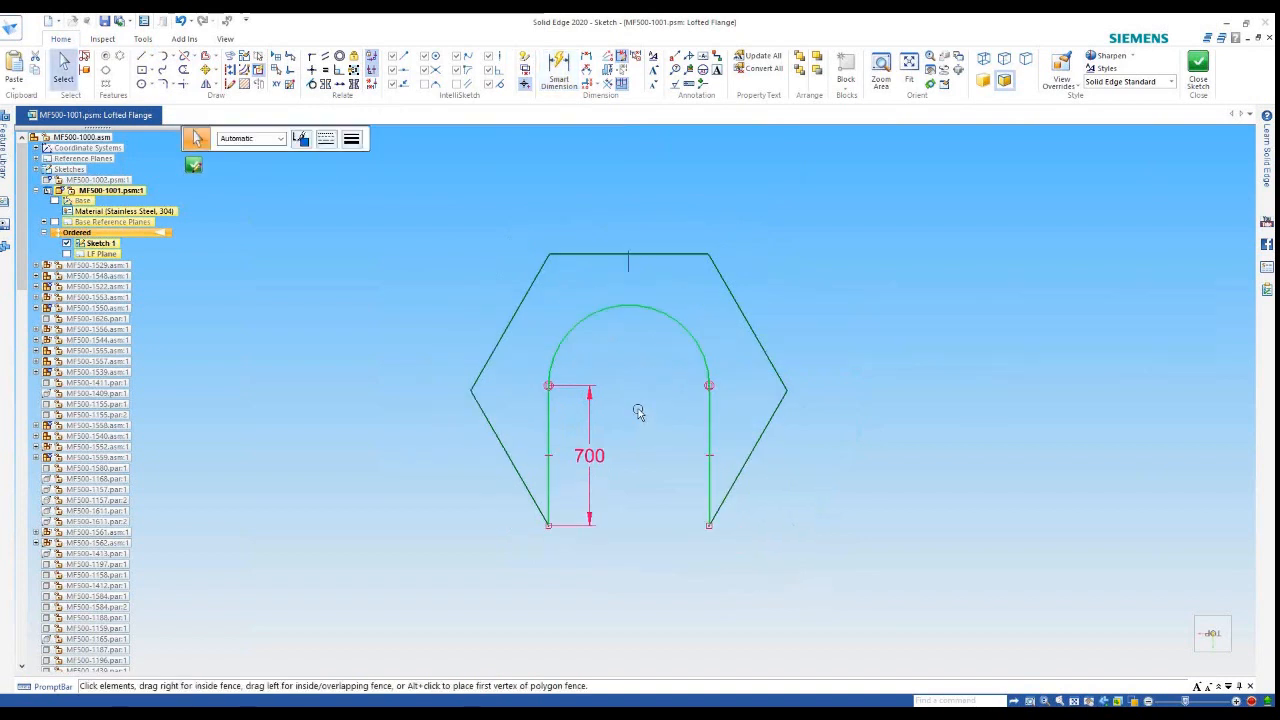
pyautogui.click(1198, 70)
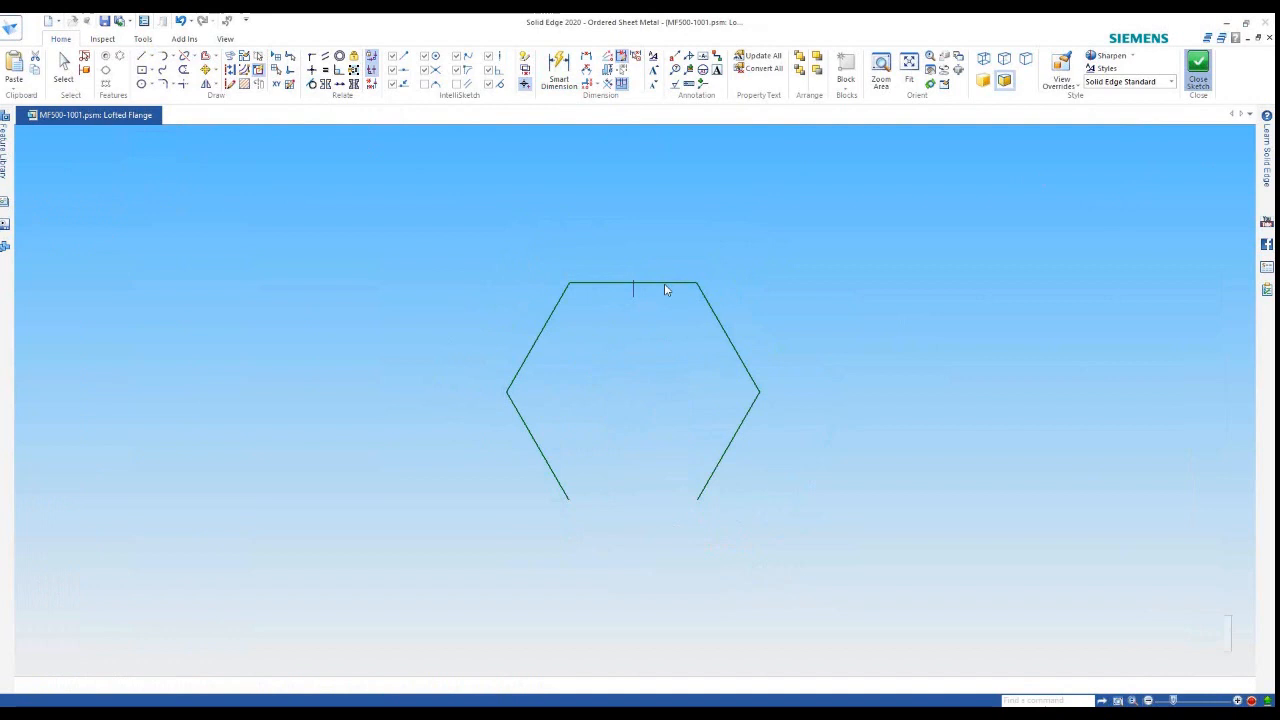
pyautogui.click(629, 288)
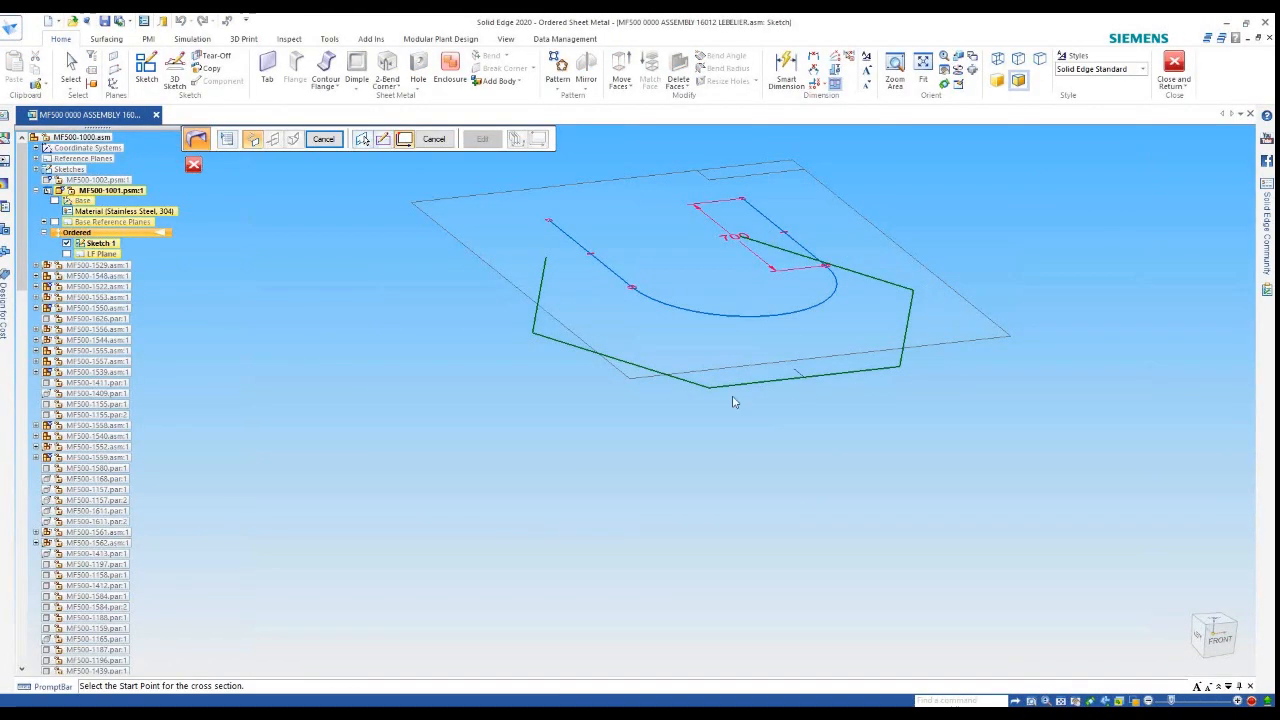
pyautogui.click(548, 220)
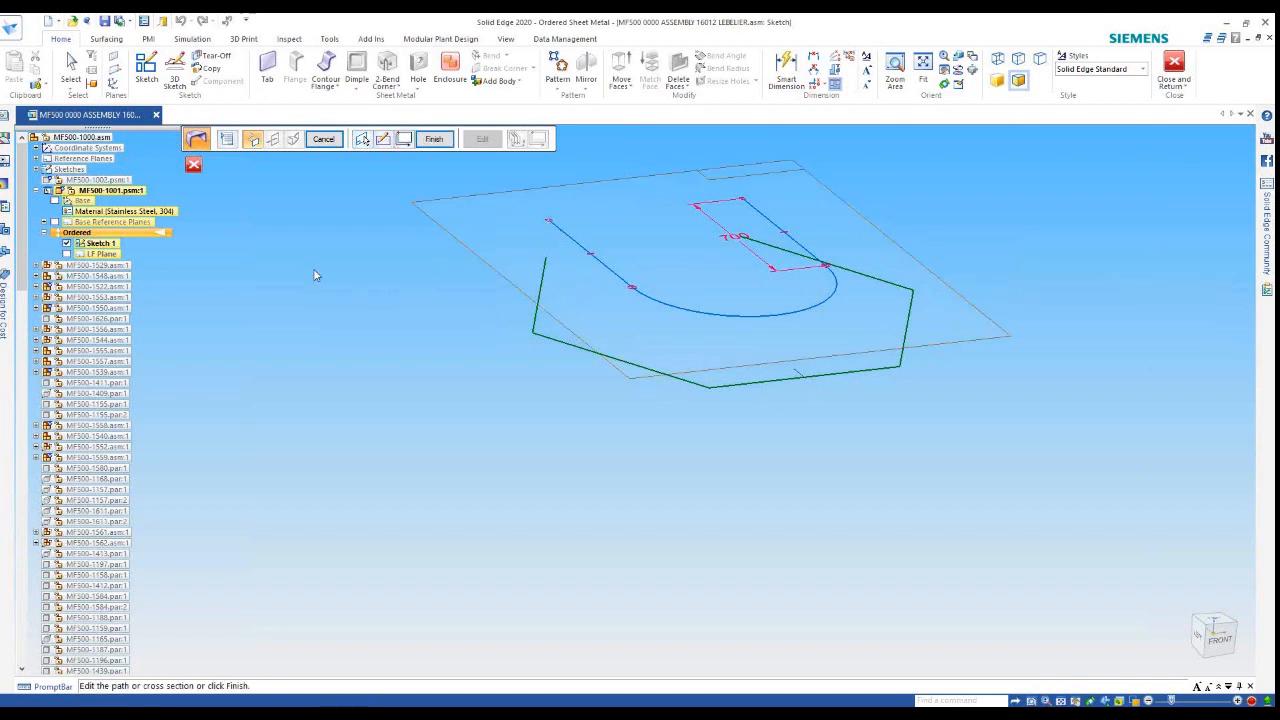
# Set the lofted flange's bending method to triangulation using Bends, with a maximum chord height of 3 mm
pyautogui.click(227, 139)
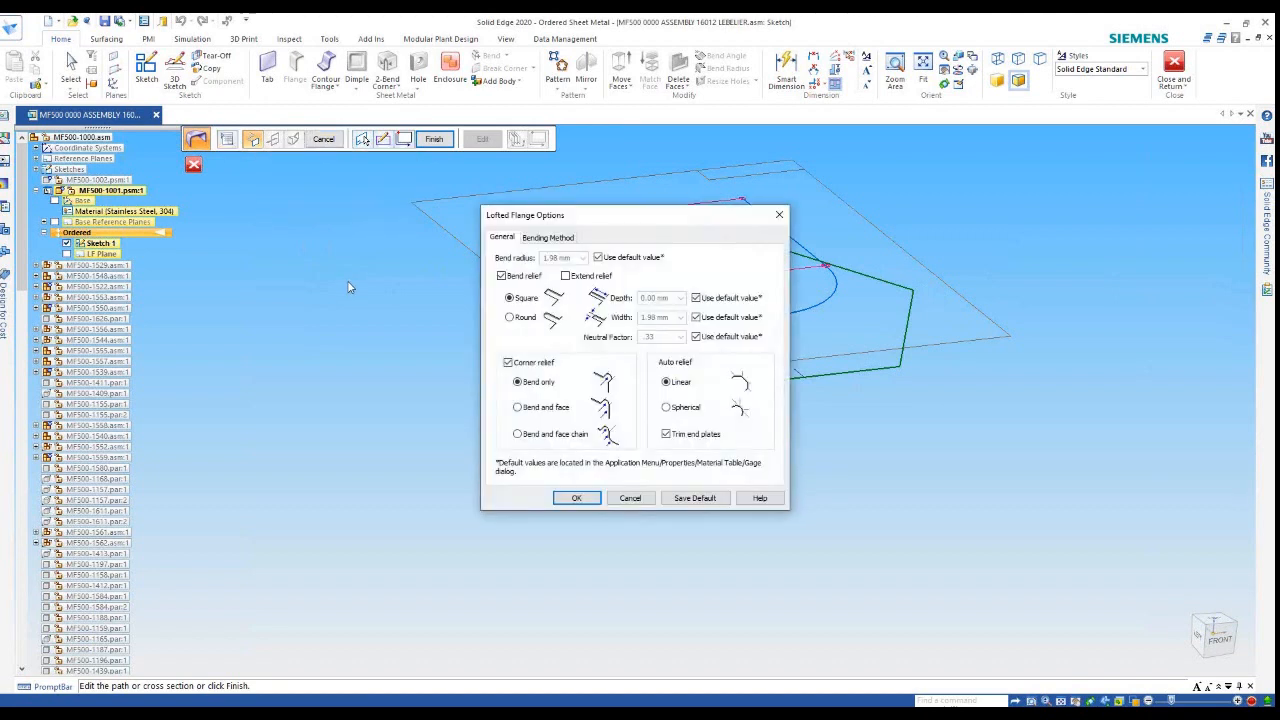
pyautogui.click(550, 237)
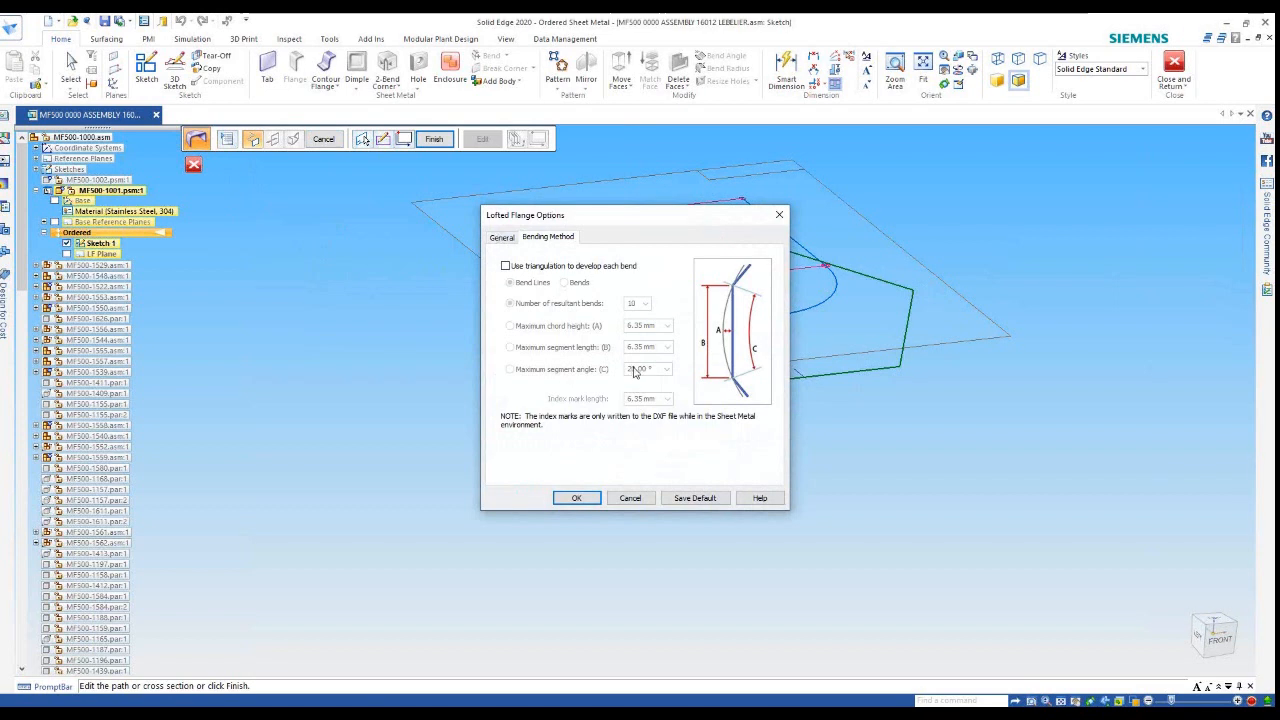
pyautogui.click(505, 266)
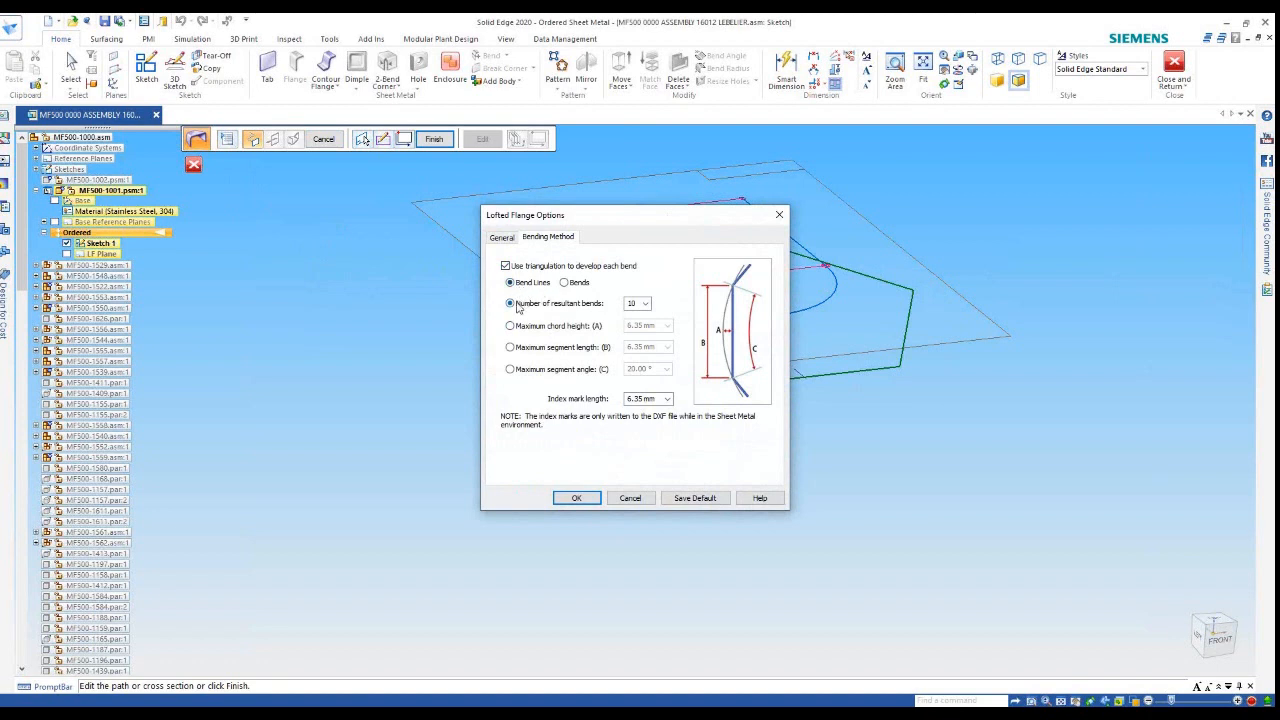
pyautogui.moveTo(601, 227)
pyautogui.mouseDown()
pyautogui.moveTo(575, 250)
pyautogui.moveTo(462, 270)
pyautogui.moveTo(334, 322)
pyautogui.mouseUp()
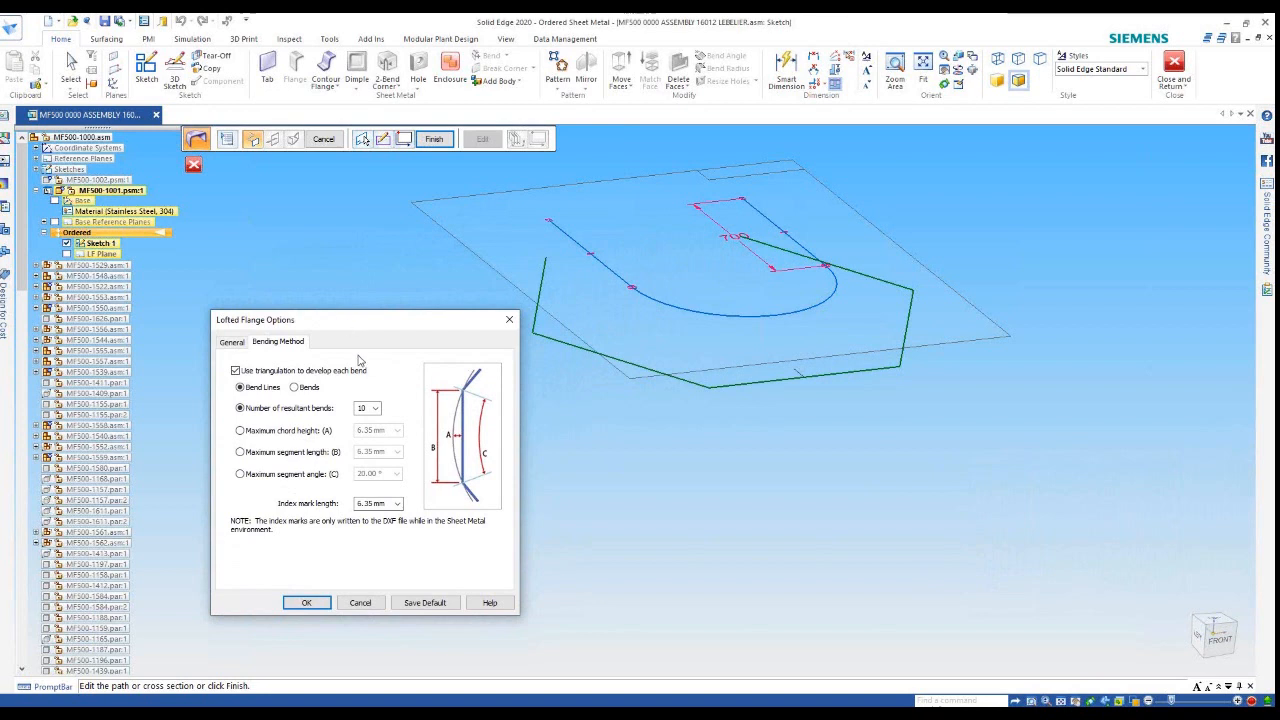
pyautogui.click(295, 388)
pyautogui.click(240, 431)
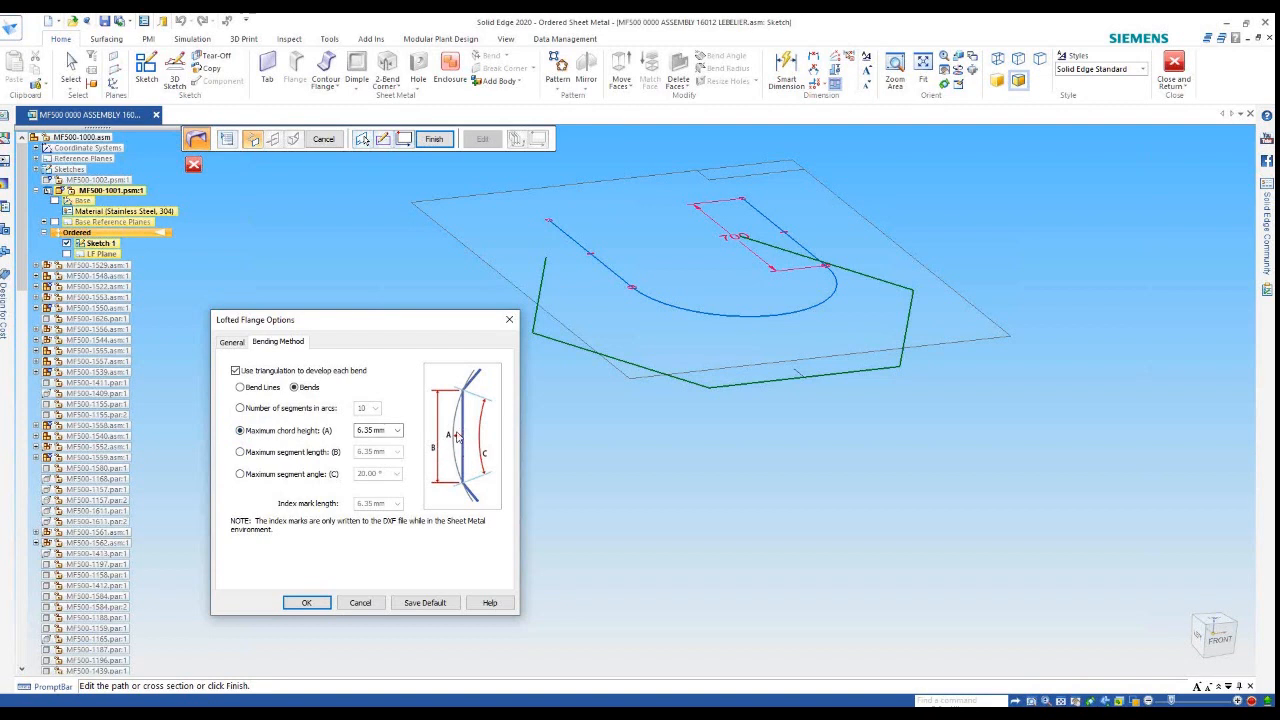
pyautogui.doubleClick(386, 430)
pyautogui.write('3')
pyautogui.click(307, 603)
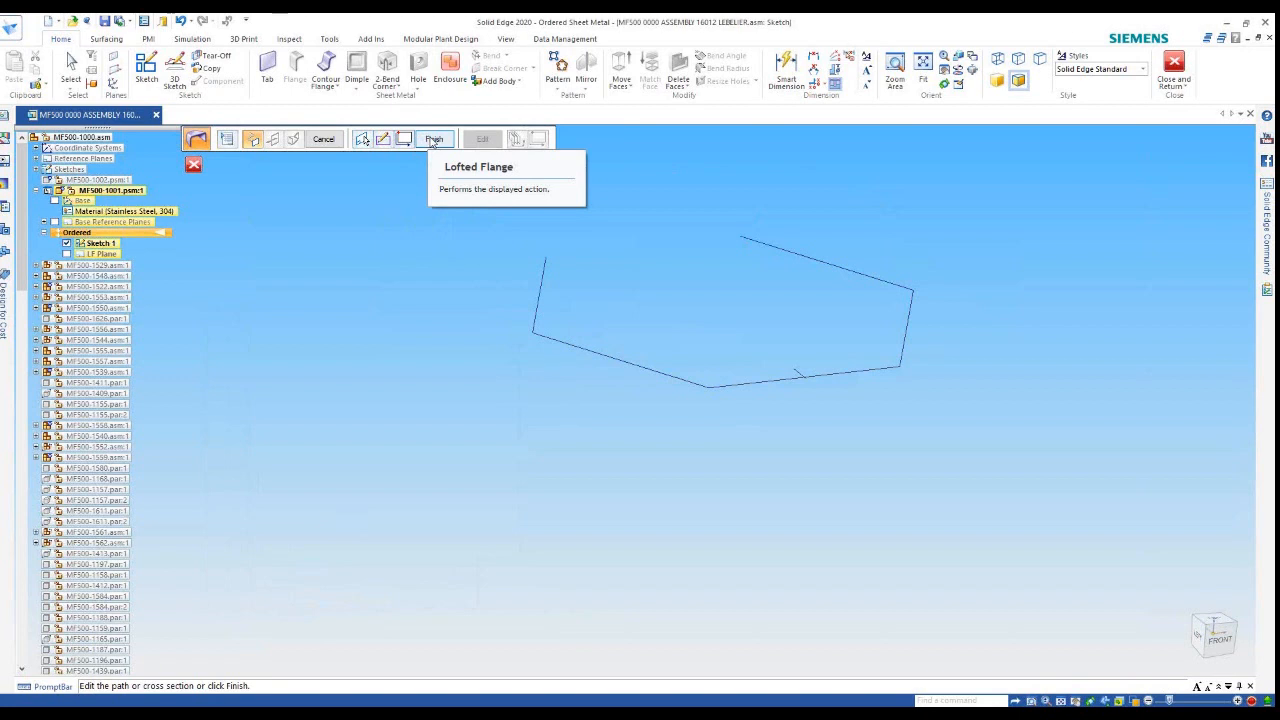
# Accept the hexagonal cross-section, then sketch a U profile on LF Plane between its open ends, with legs about 666 mm long and a tangent semicircular arc
pyautogui.click(433, 140)
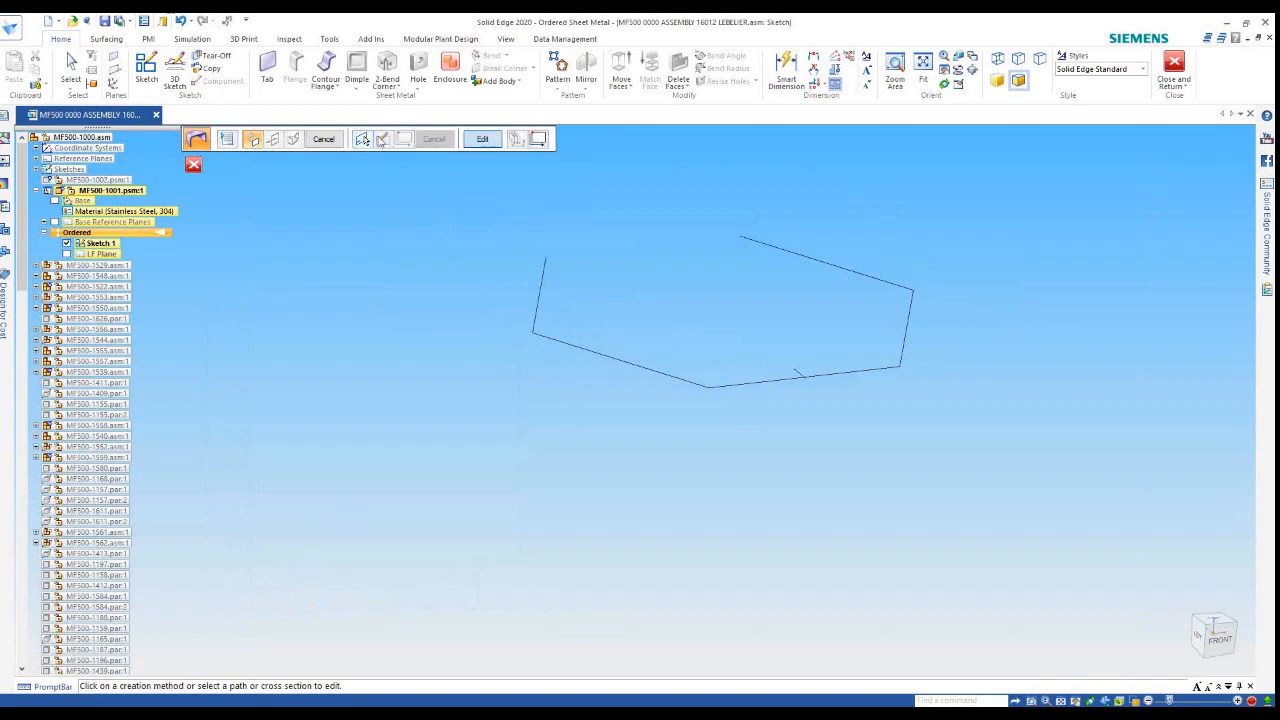
pyautogui.click(361, 139)
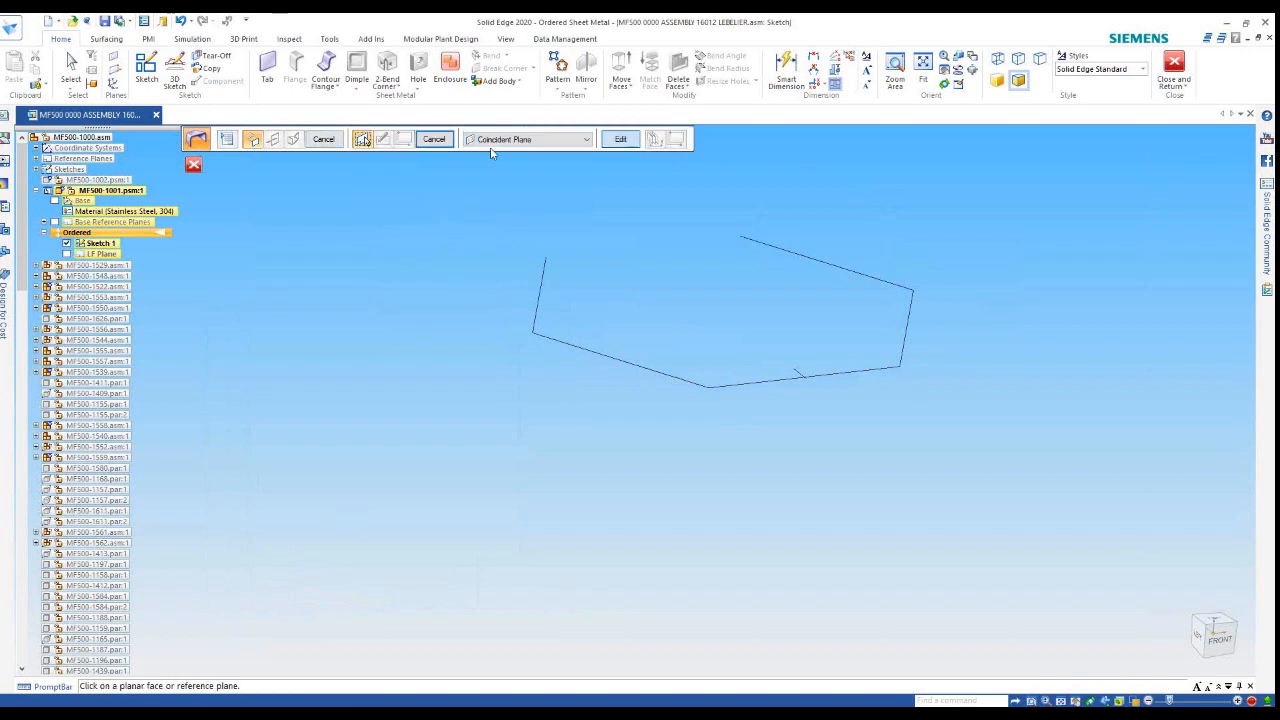
pyautogui.click(101, 253)
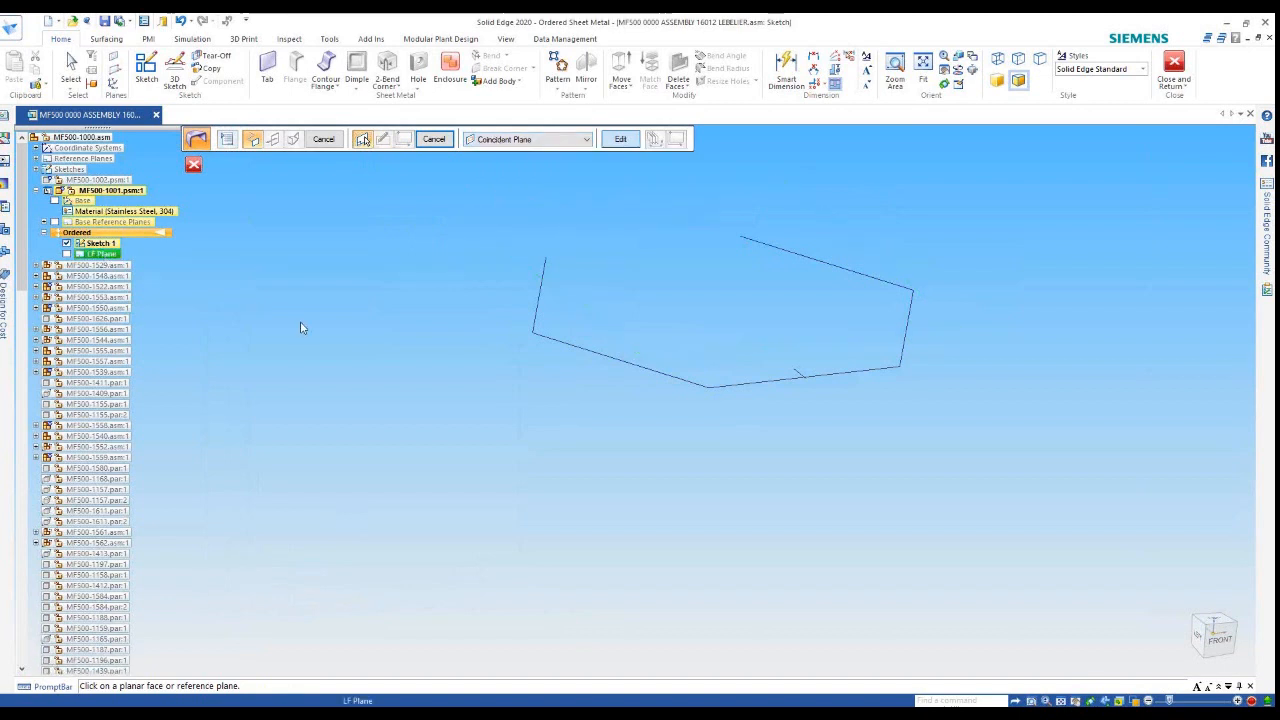
pyautogui.click(142, 57)
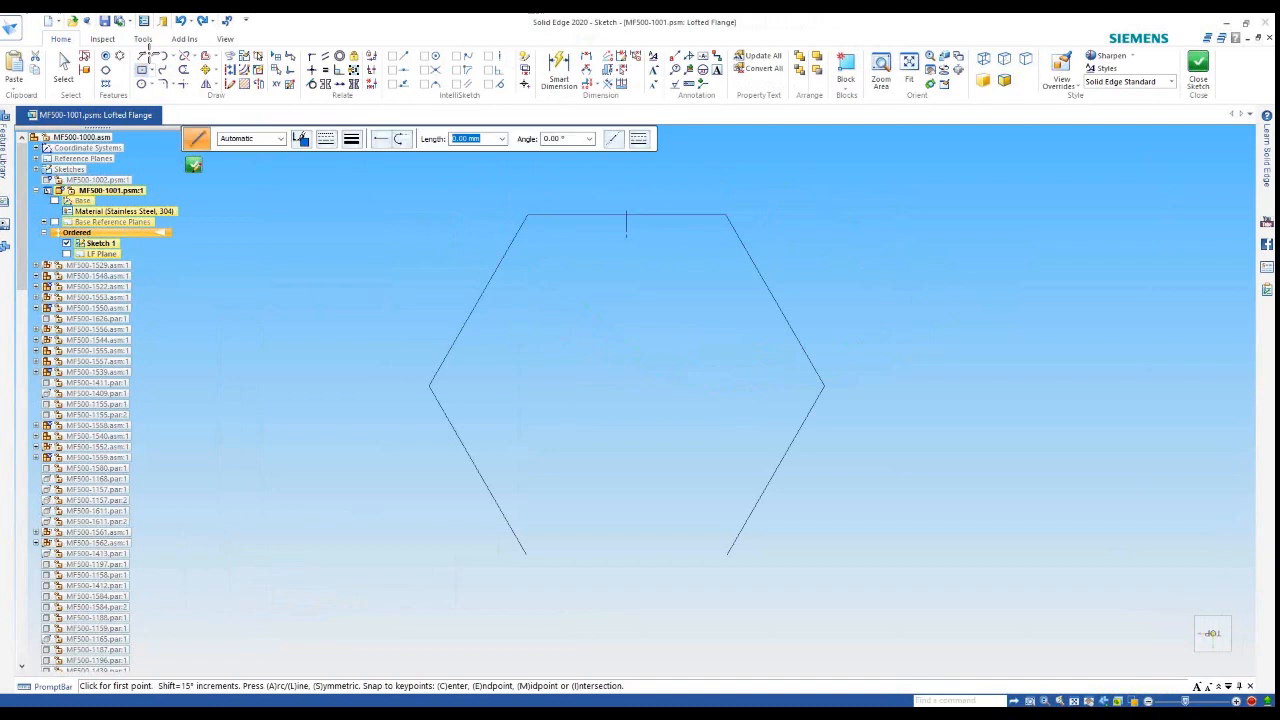
pyautogui.click(526, 552)
pyautogui.click(526, 388)
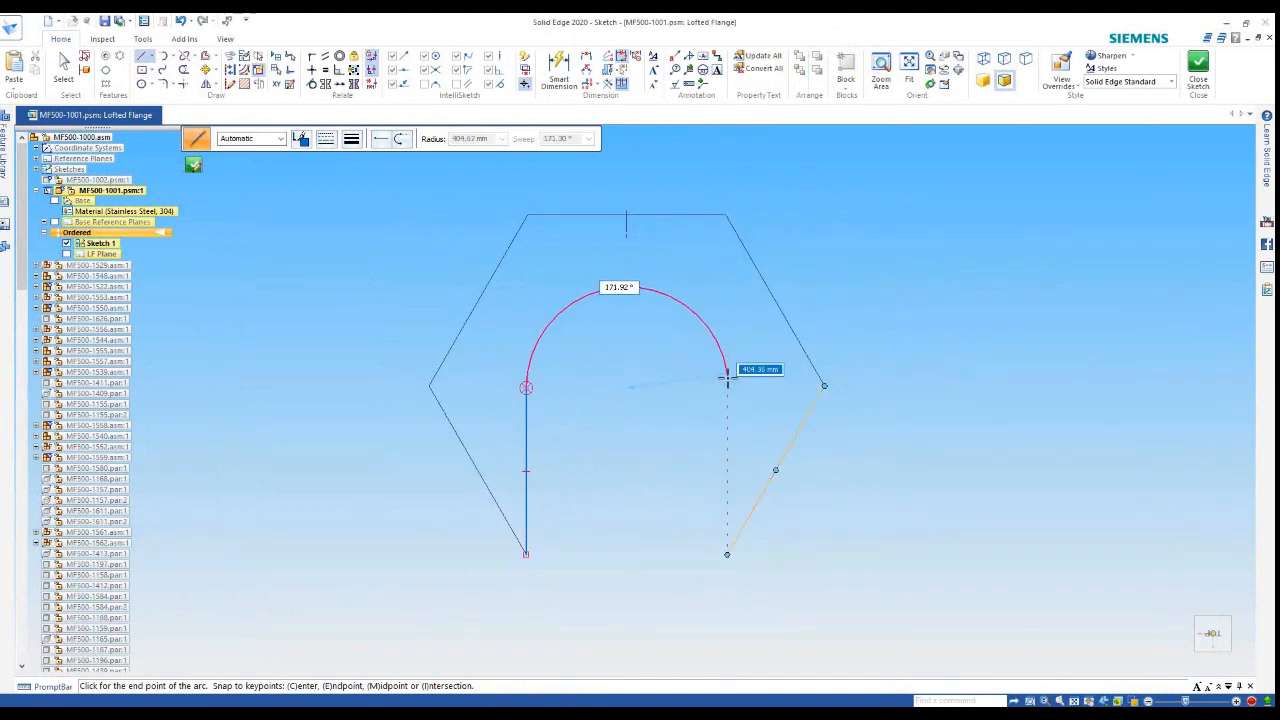
pyautogui.click(726, 387)
pyautogui.click(727, 553)
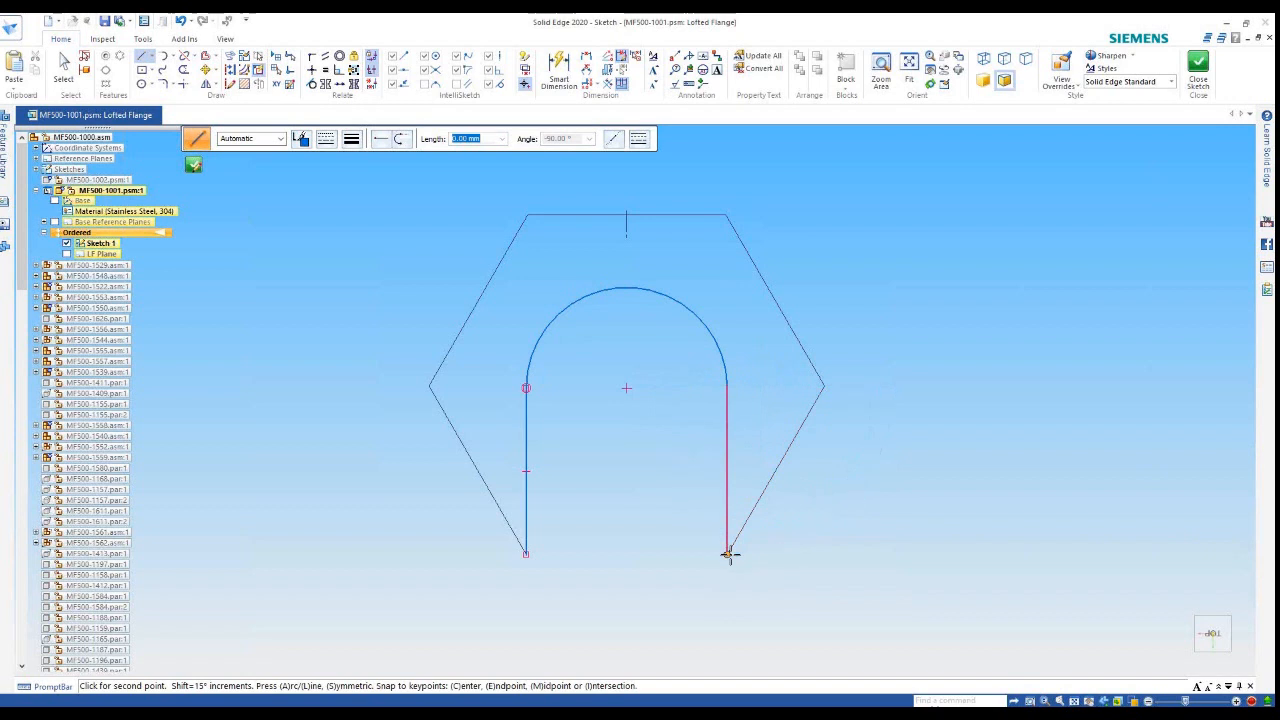
pyautogui.click(312, 84)
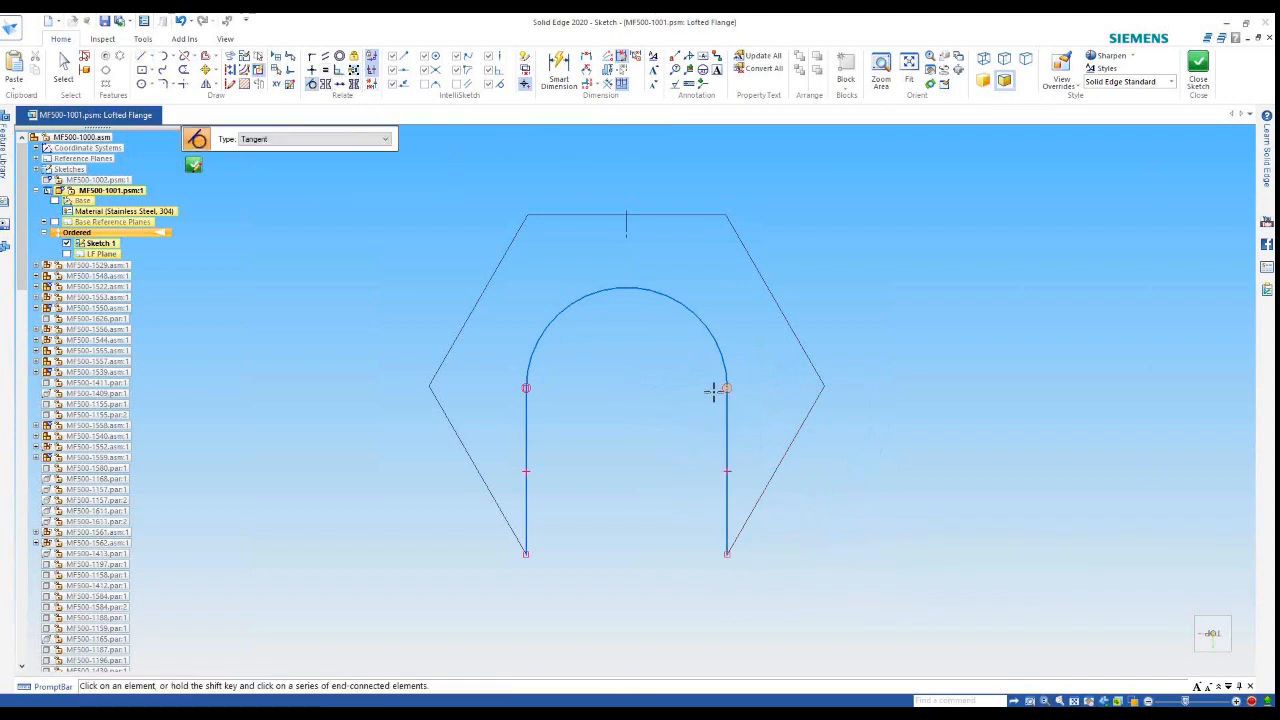
# Dimension the straight leg of the U profile and set its length to 700 mm
pyautogui.moveTo(602, 418); pyautogui.dragTo(566, 414, button='right')
pyautogui.click(524, 436)
pyautogui.click(587, 433)
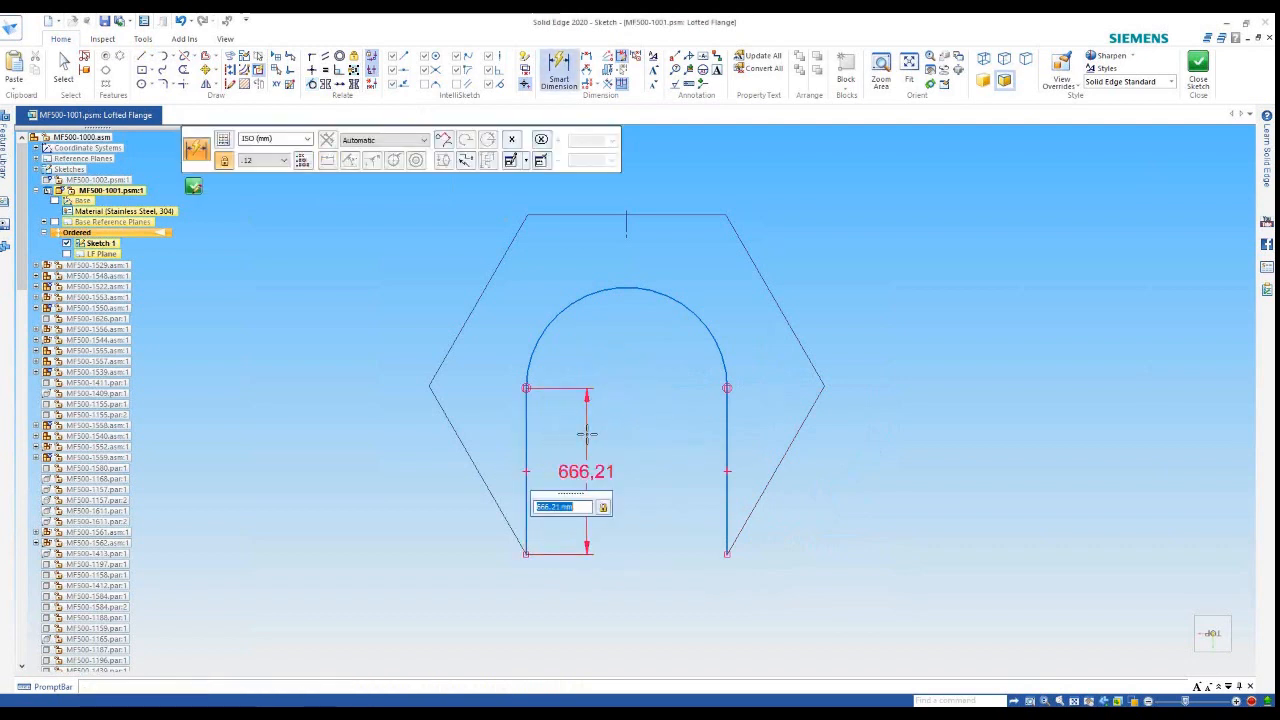
pyautogui.write('700')
pyautogui.press('Return')
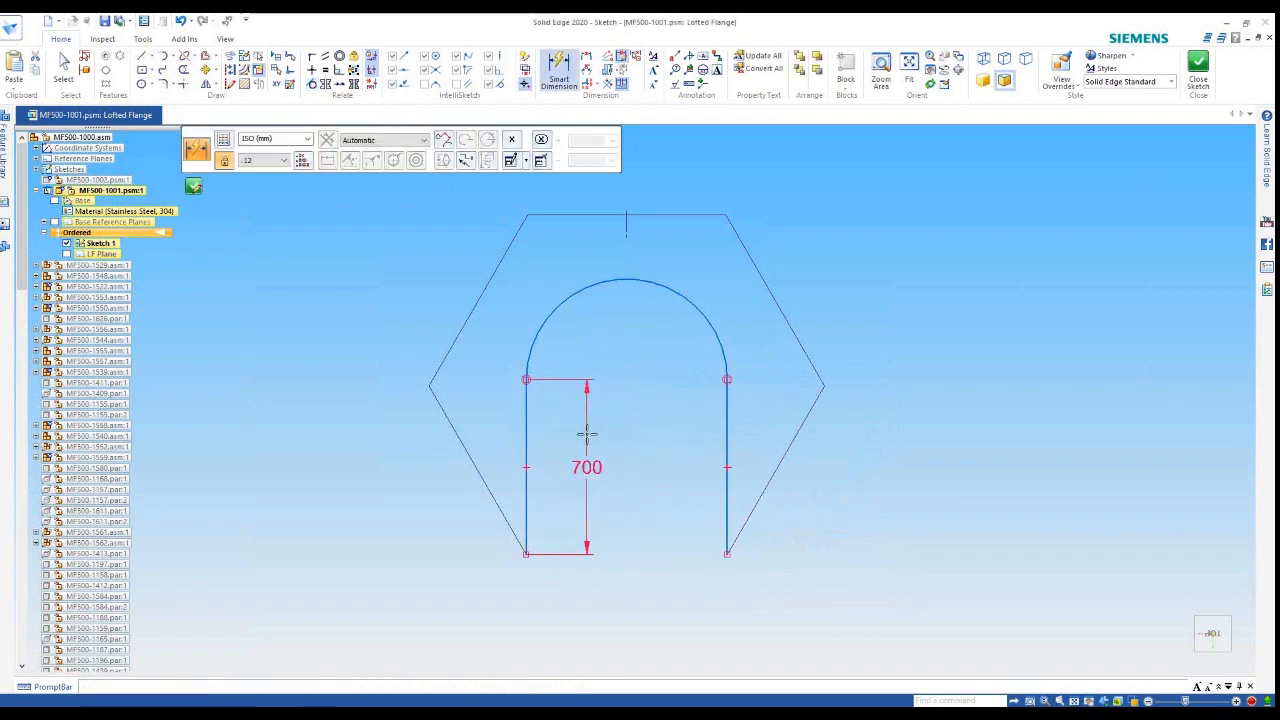
# Close the U-profile sketch, set its start point at the free leg end above the hexagon's start, and accept both cross-sections
pyautogui.press('Escape')
pyautogui.click(1198, 80)
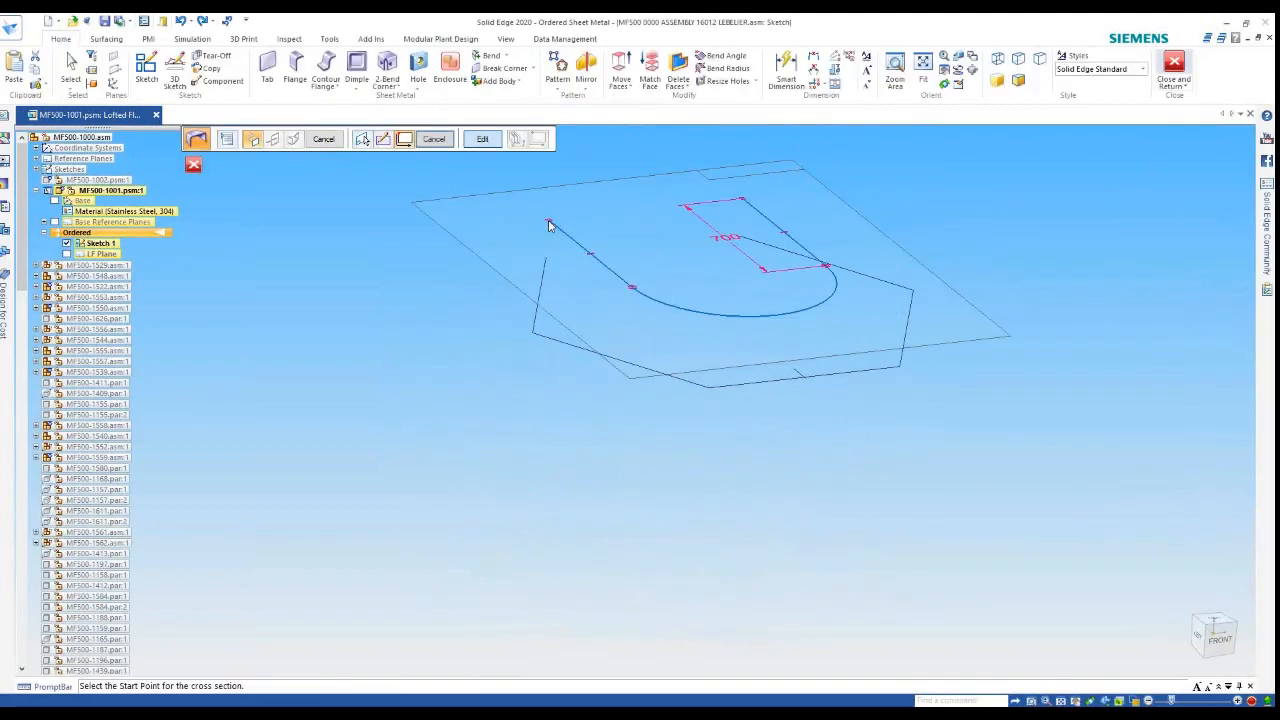
pyautogui.click(548, 221)
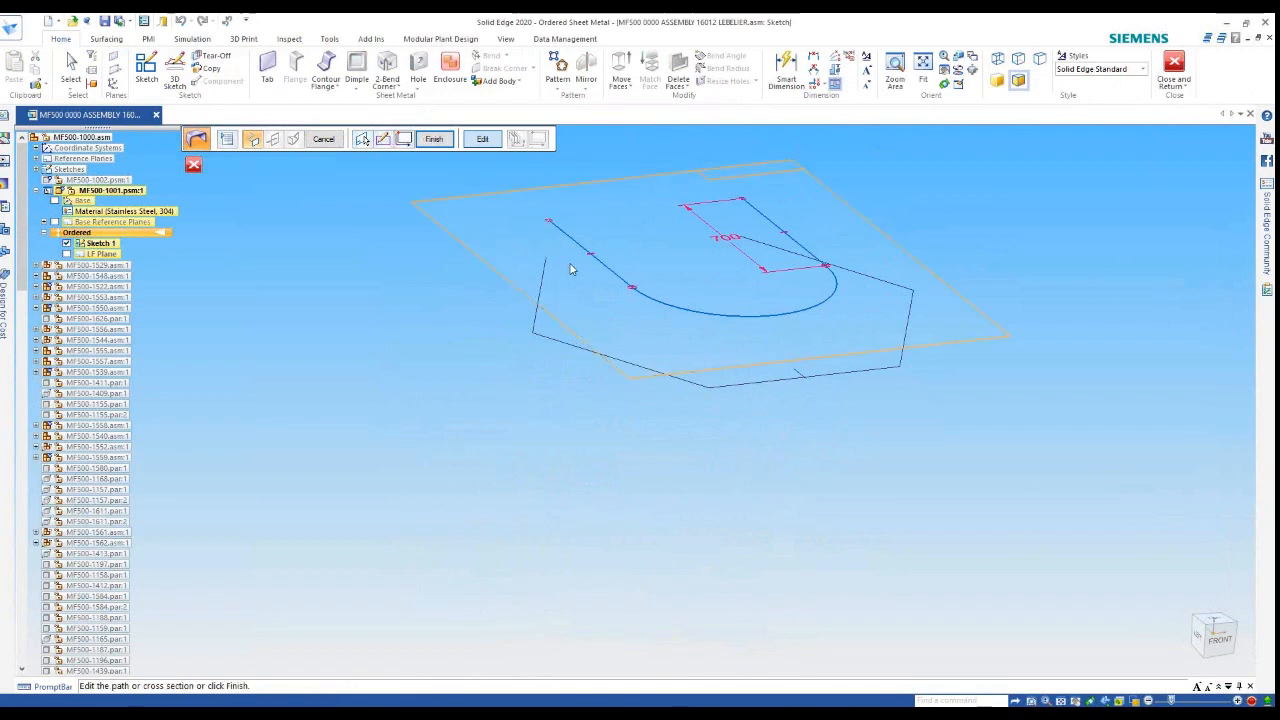
pyautogui.rightClick(571, 269)
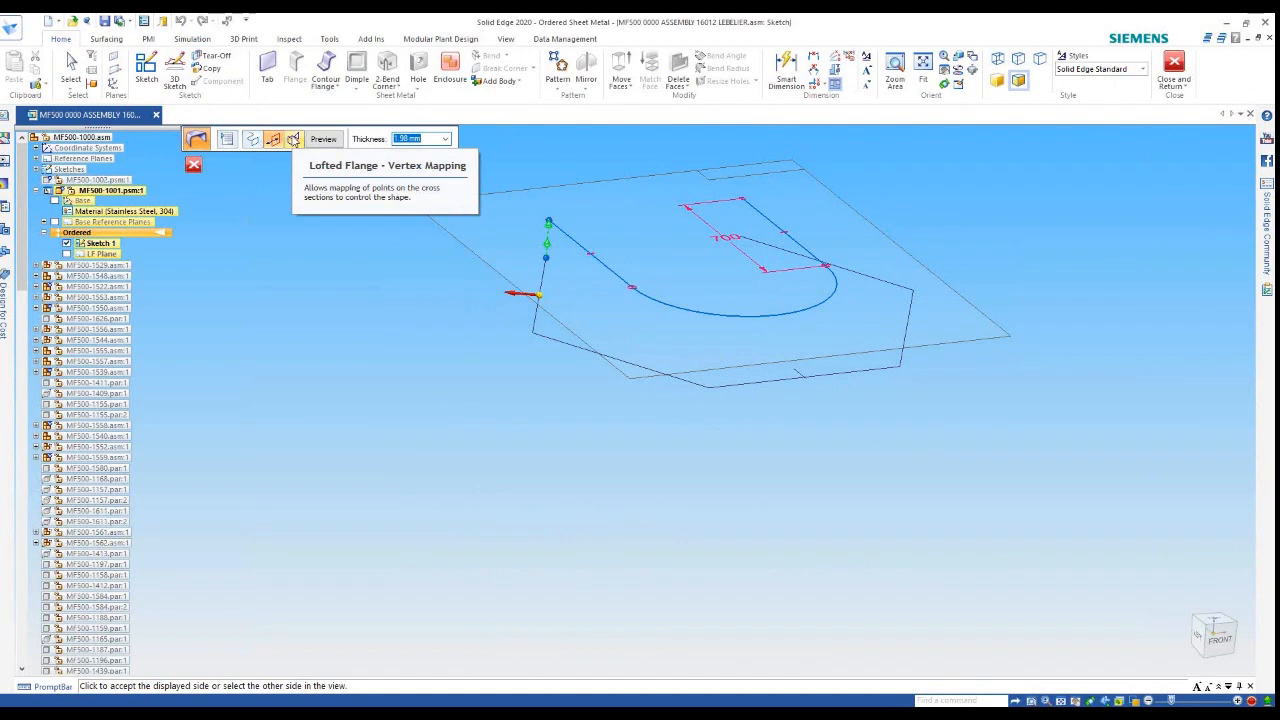
# Add two vertex map sets that link the hexagon's two front corners to the corresponding ends of the U profile's arc
pyautogui.click(293, 139)
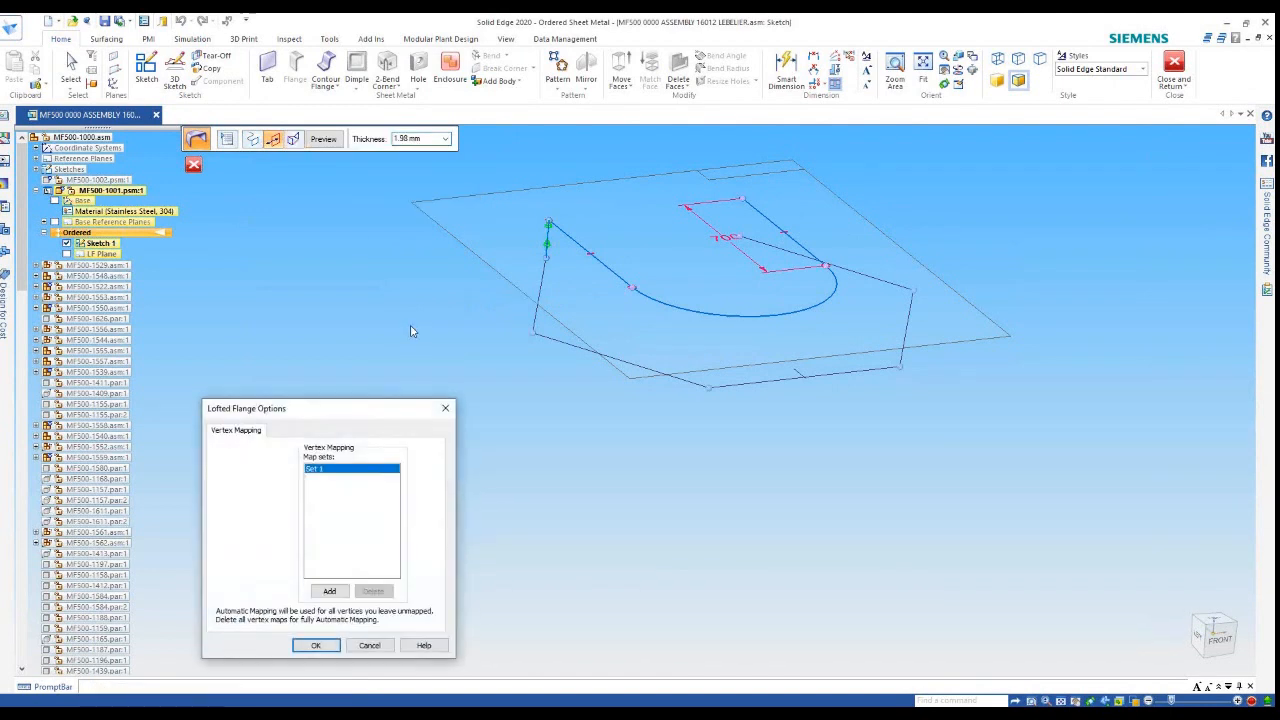
pyautogui.click(330, 591)
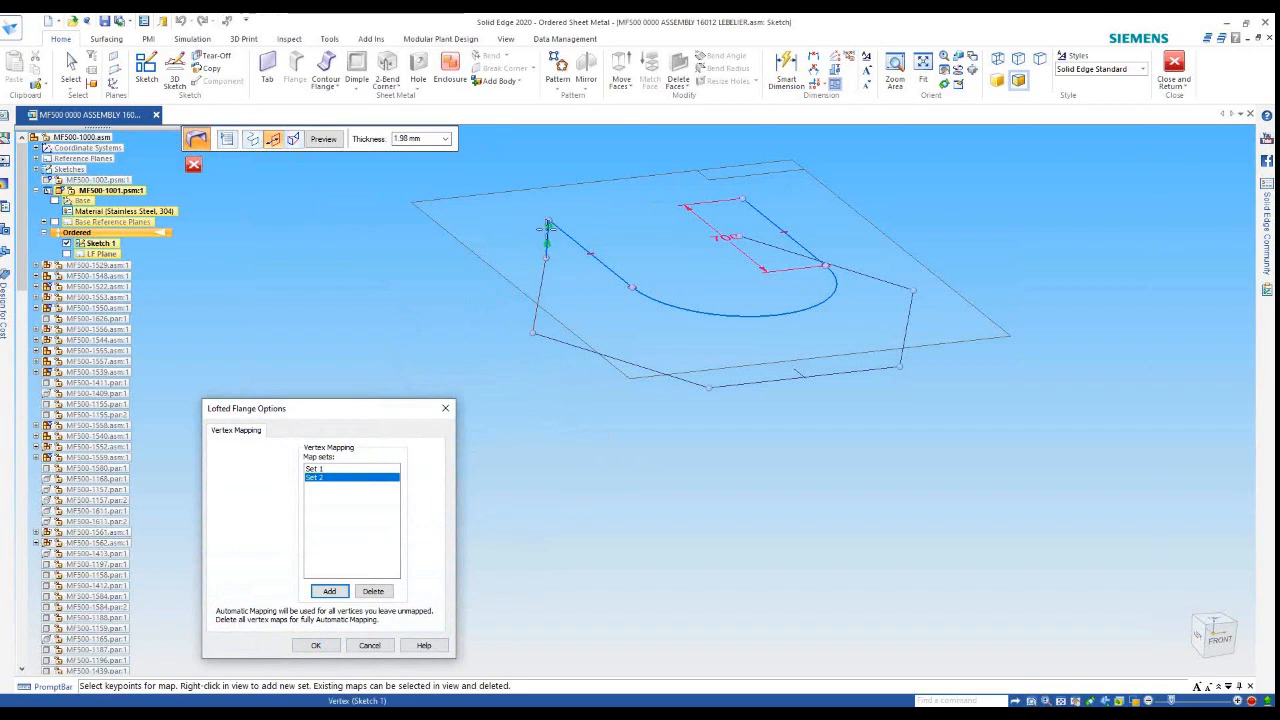
pyautogui.click(709, 387)
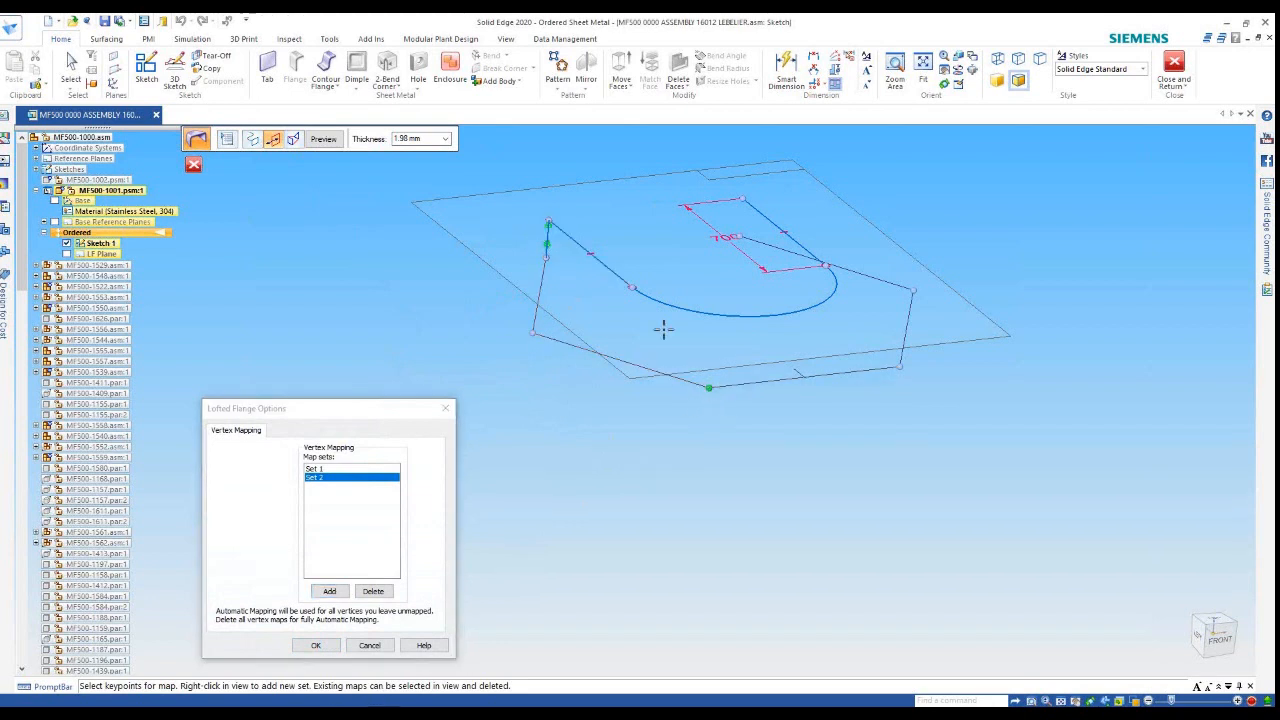
pyautogui.click(632, 289)
pyautogui.click(329, 591)
pyautogui.click(899, 367)
pyautogui.click(826, 263)
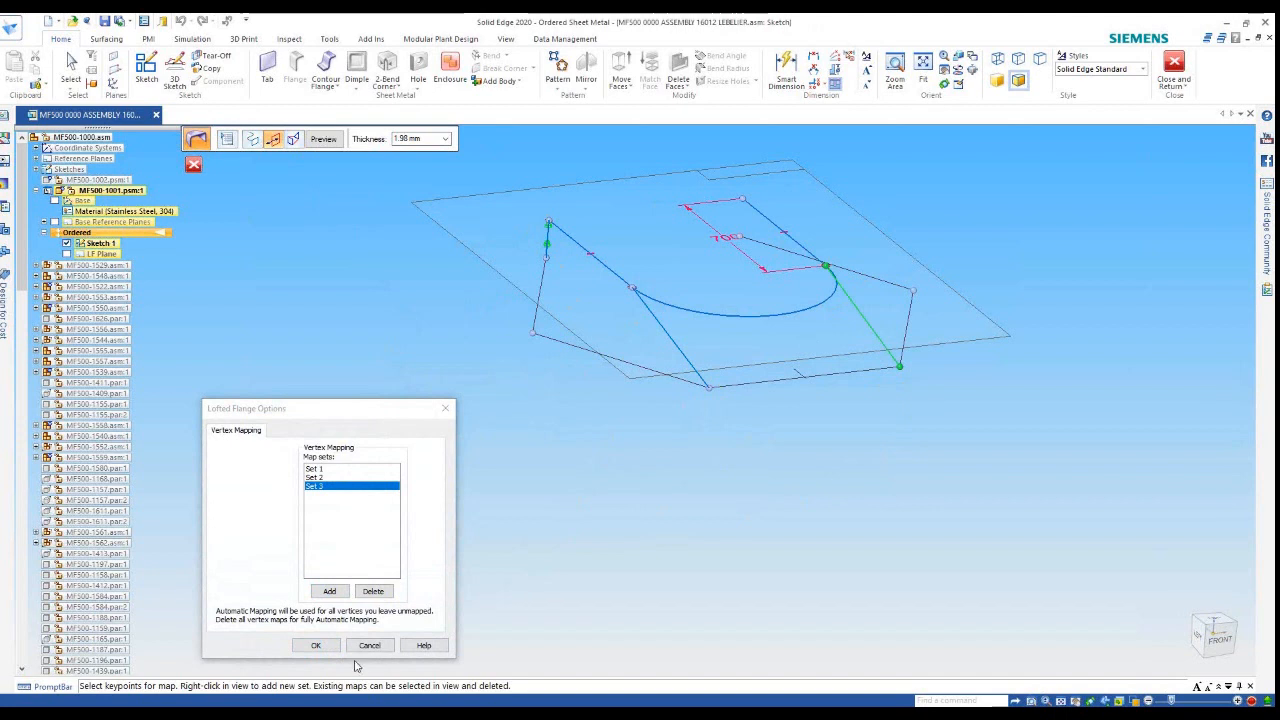
pyautogui.click(316, 645)
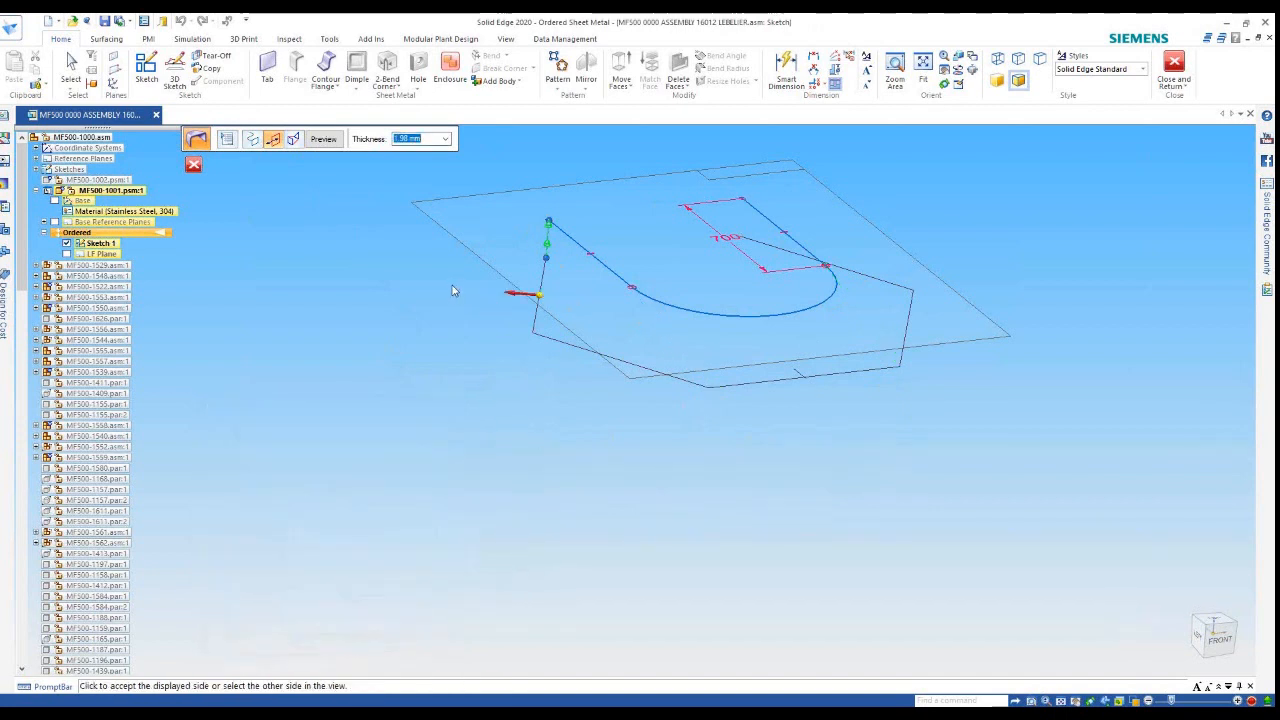
# Accept the outward material side at 1.98 mm thickness and generate the lofted flange to examine its bends
pyautogui.click(510, 303)
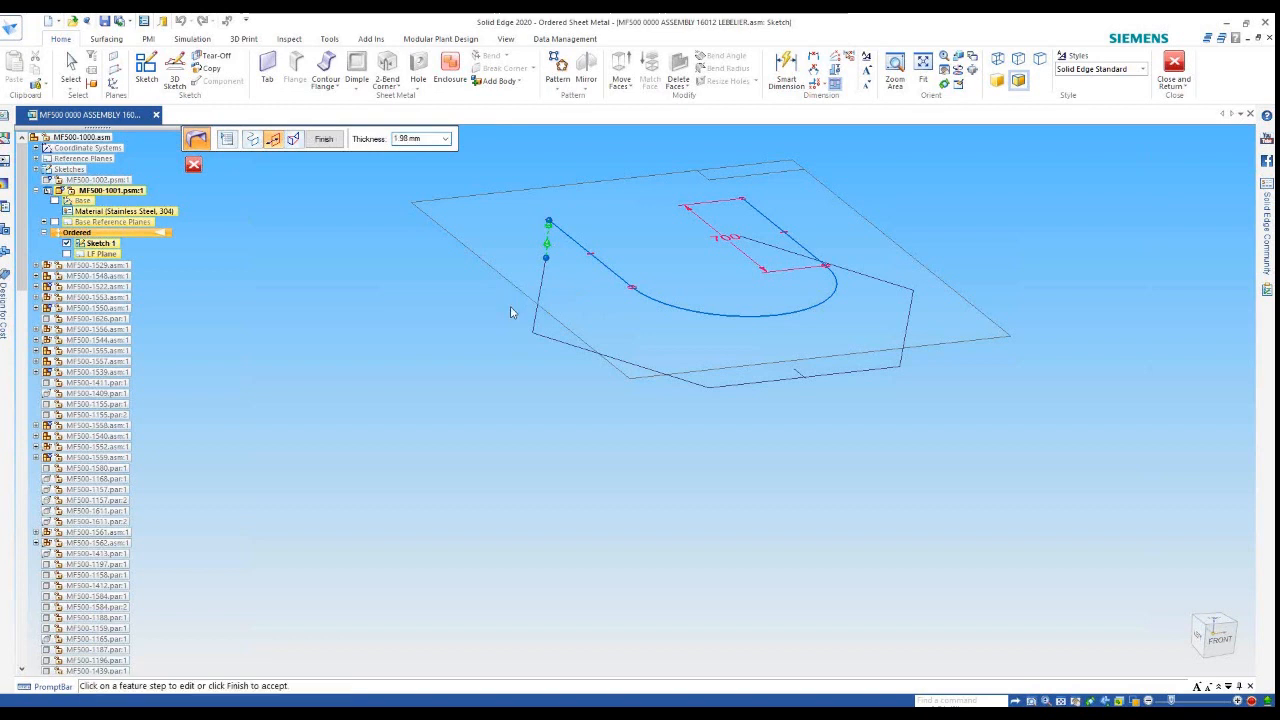
pyautogui.moveTo(692, 321); pyautogui.dragTo(749, 300, button='middle')
pyautogui.scroll(3, 731, 320)
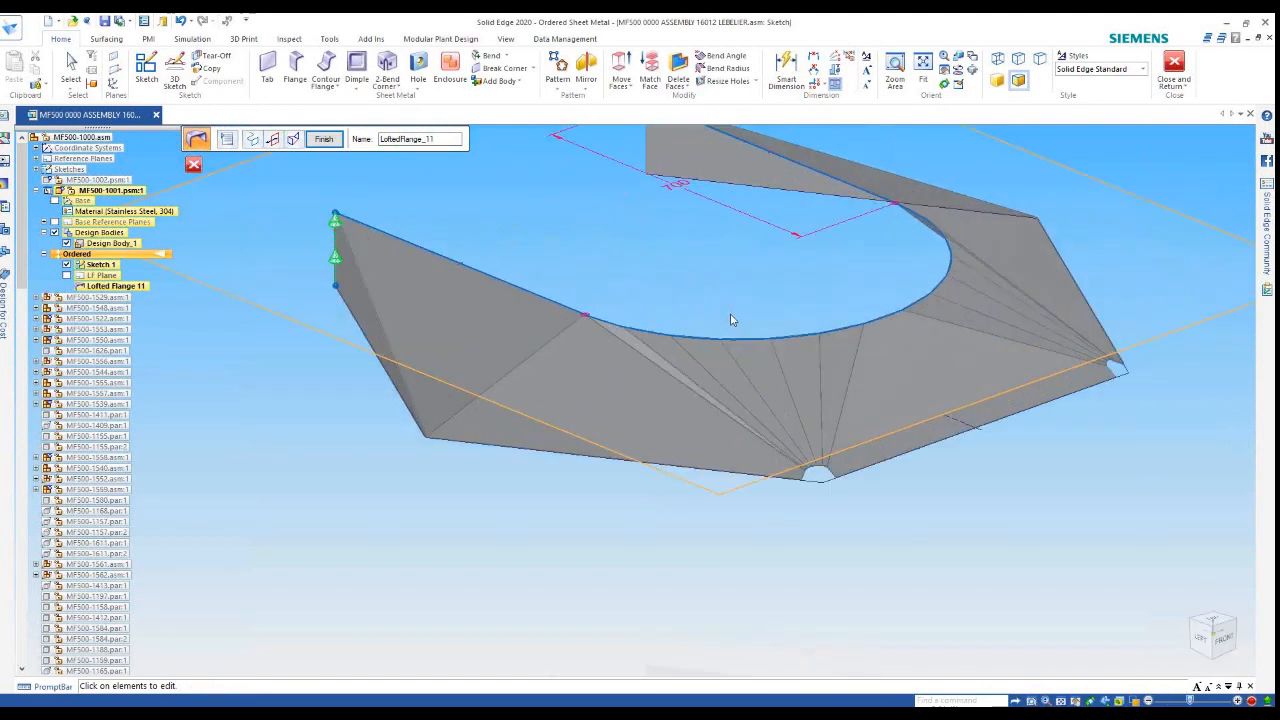
pyautogui.scroll(-2, 601, 378)
pyautogui.moveTo(668, 366); pyautogui.dragTo(634, 351, button='middle')
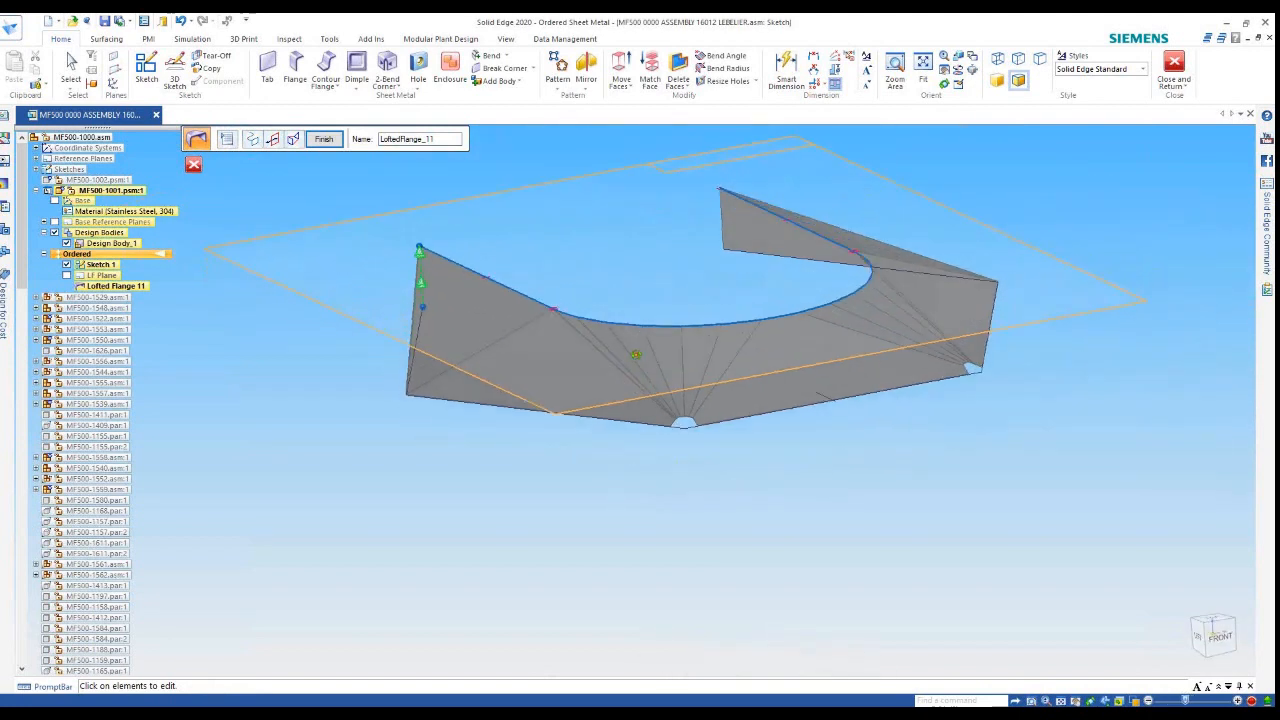
# Review the lofted flange's general and bending method options, keep them, and finish the feature
pyautogui.click(226, 139)
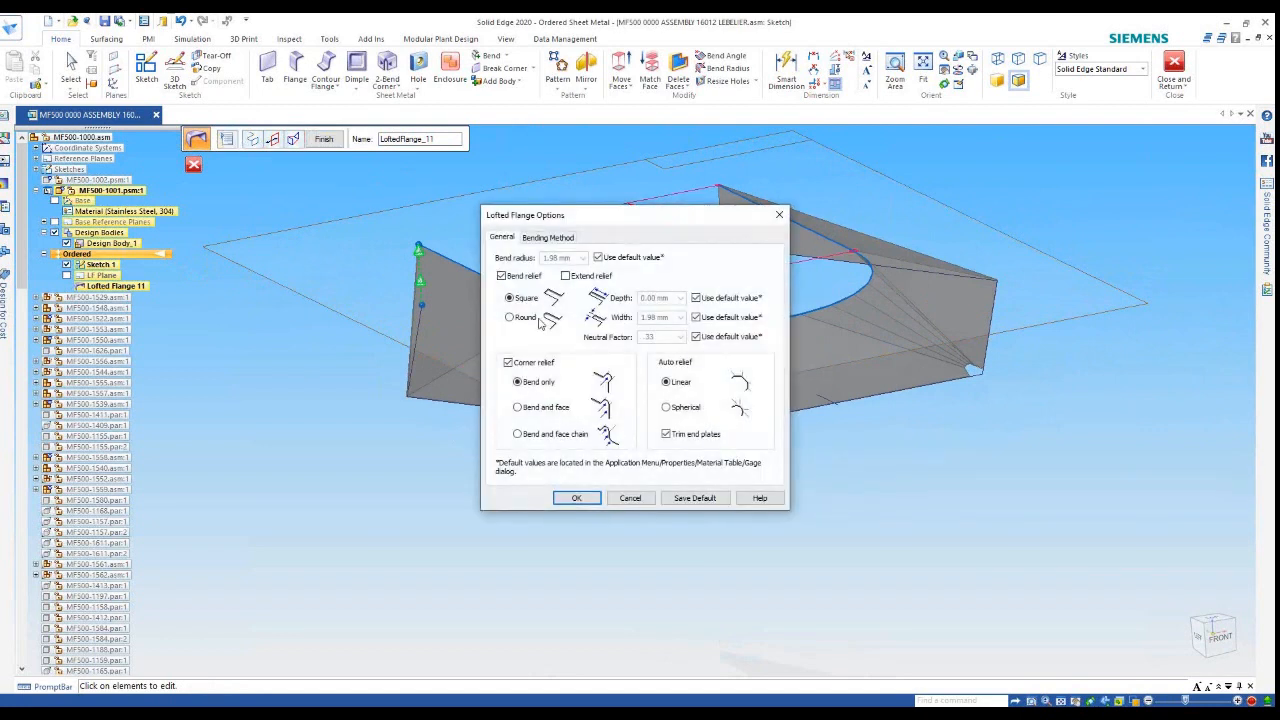
pyautogui.click(548, 238)
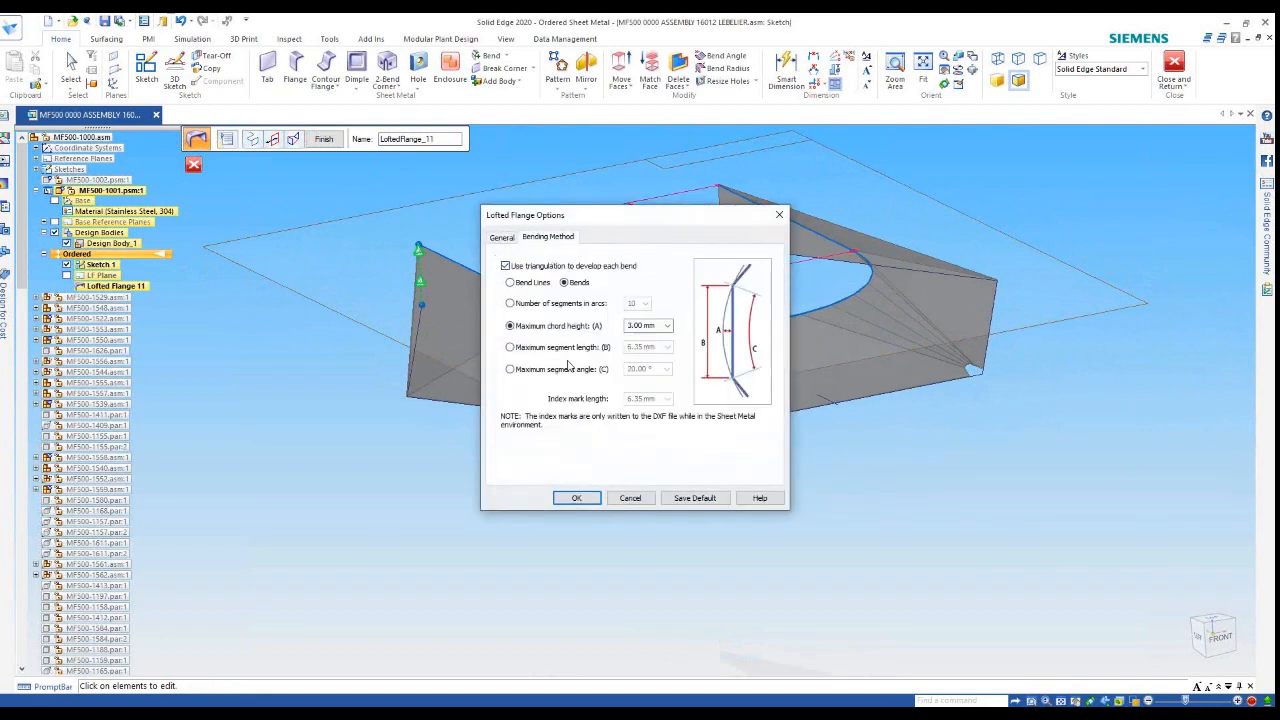
pyautogui.click(578, 498)
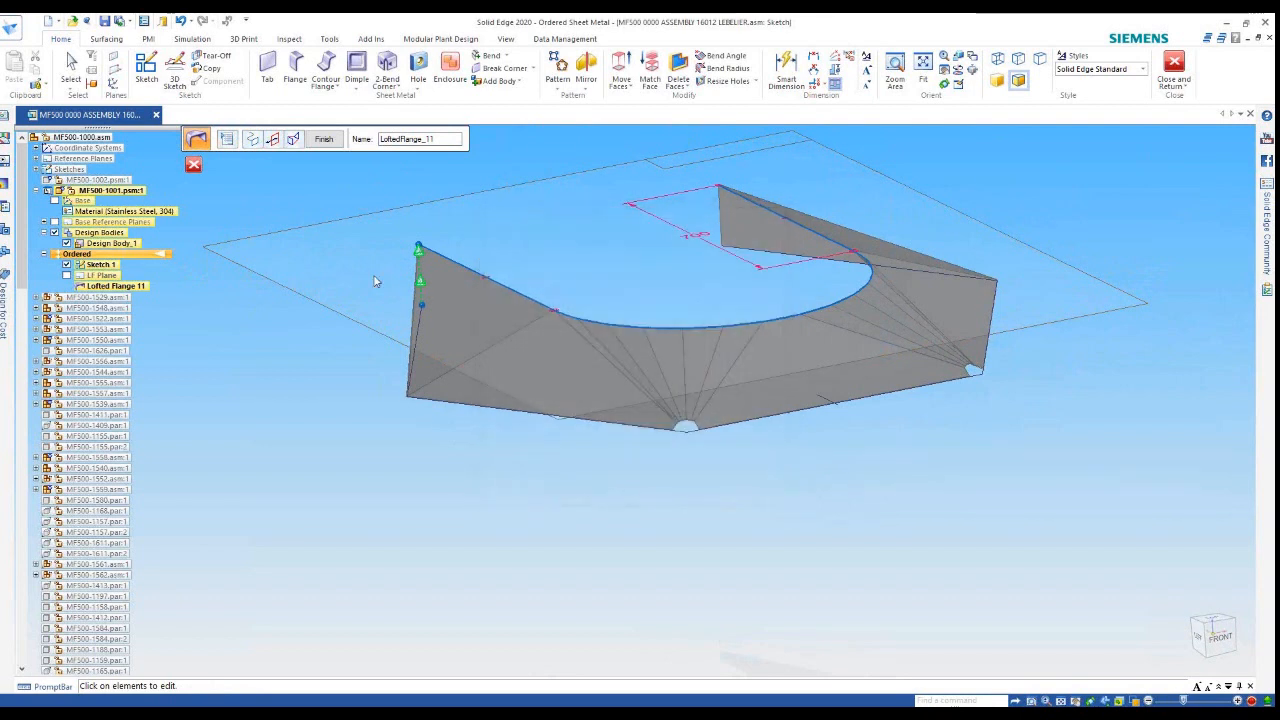
pyautogui.click(329, 139)
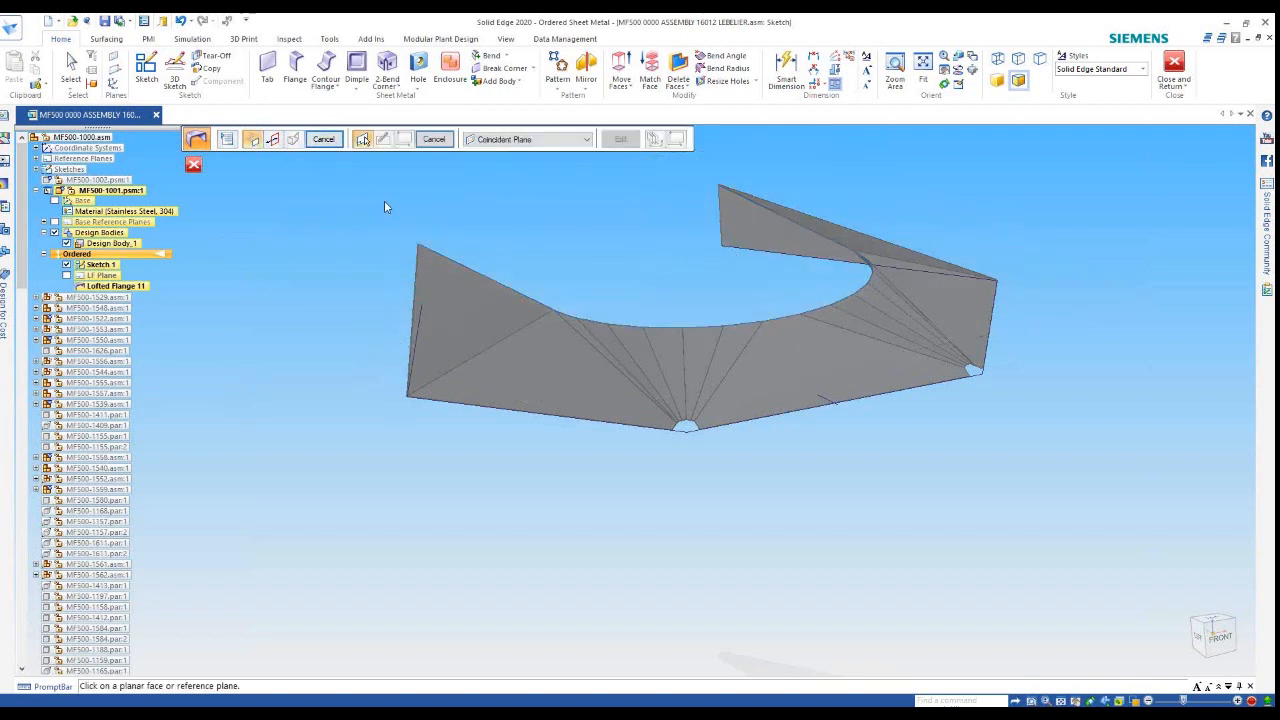
pyautogui.press('Escape')
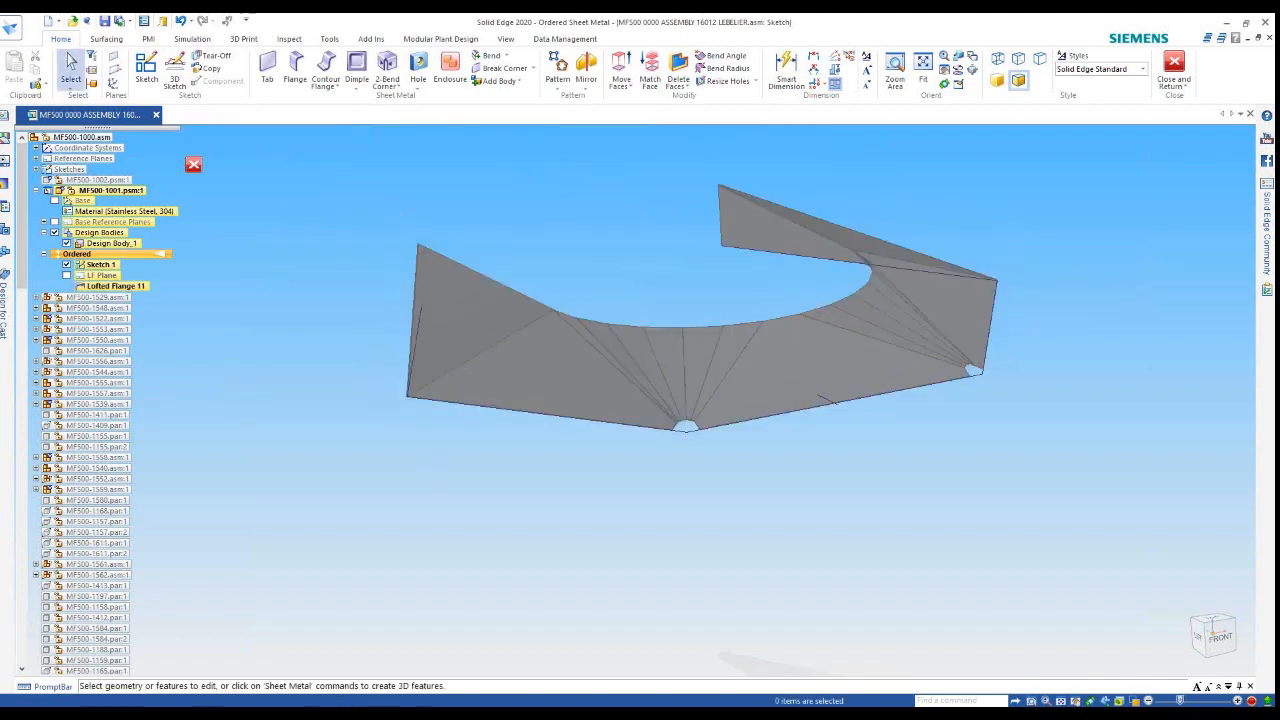
# Edit the lofted flange's definition, change its auto relief to Spherical, check the corner relief, and finish the edit
pyautogui.click(108, 288)
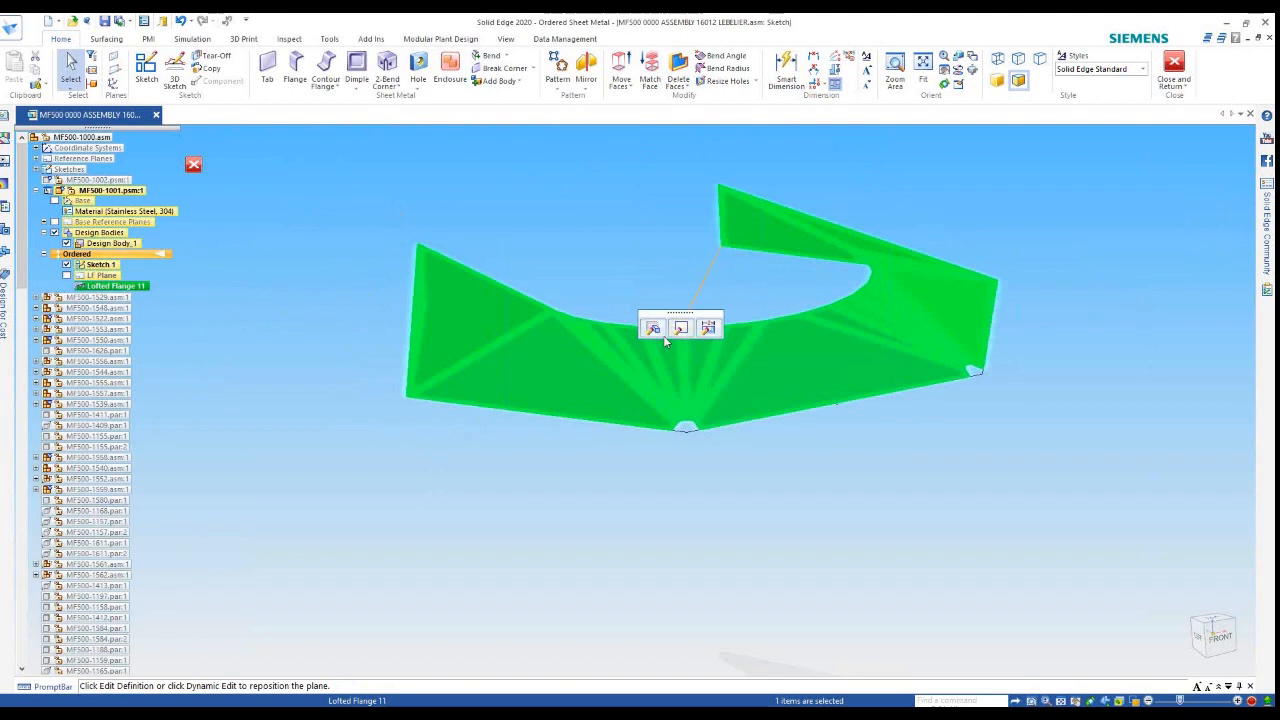
pyautogui.click(652, 328)
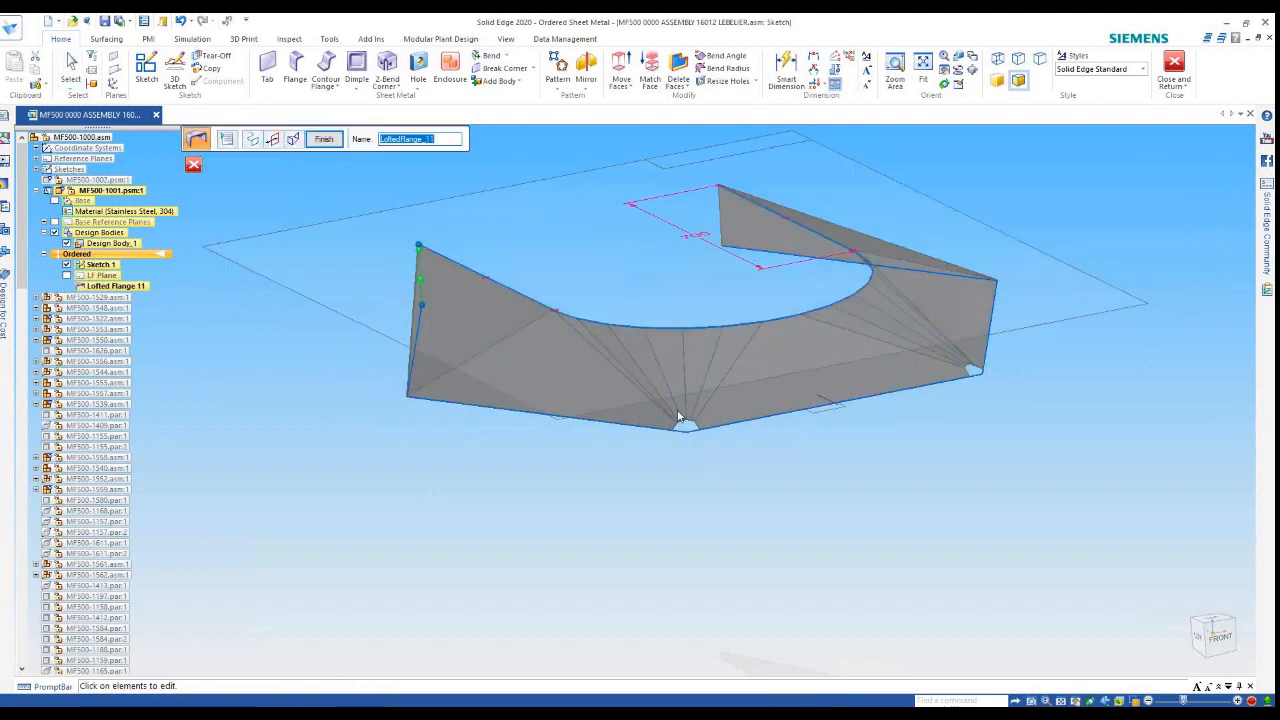
pyautogui.click(226, 139)
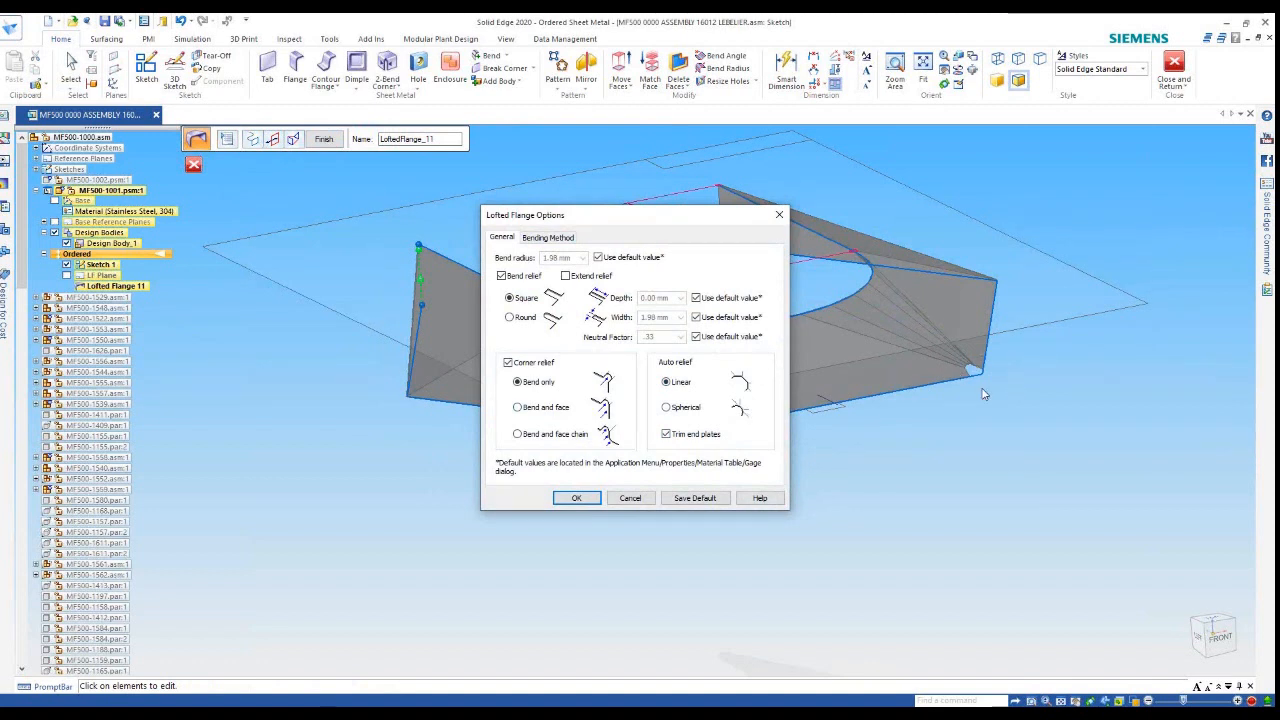
pyautogui.moveTo(732, 218); pyautogui.dragTo(999, 223)
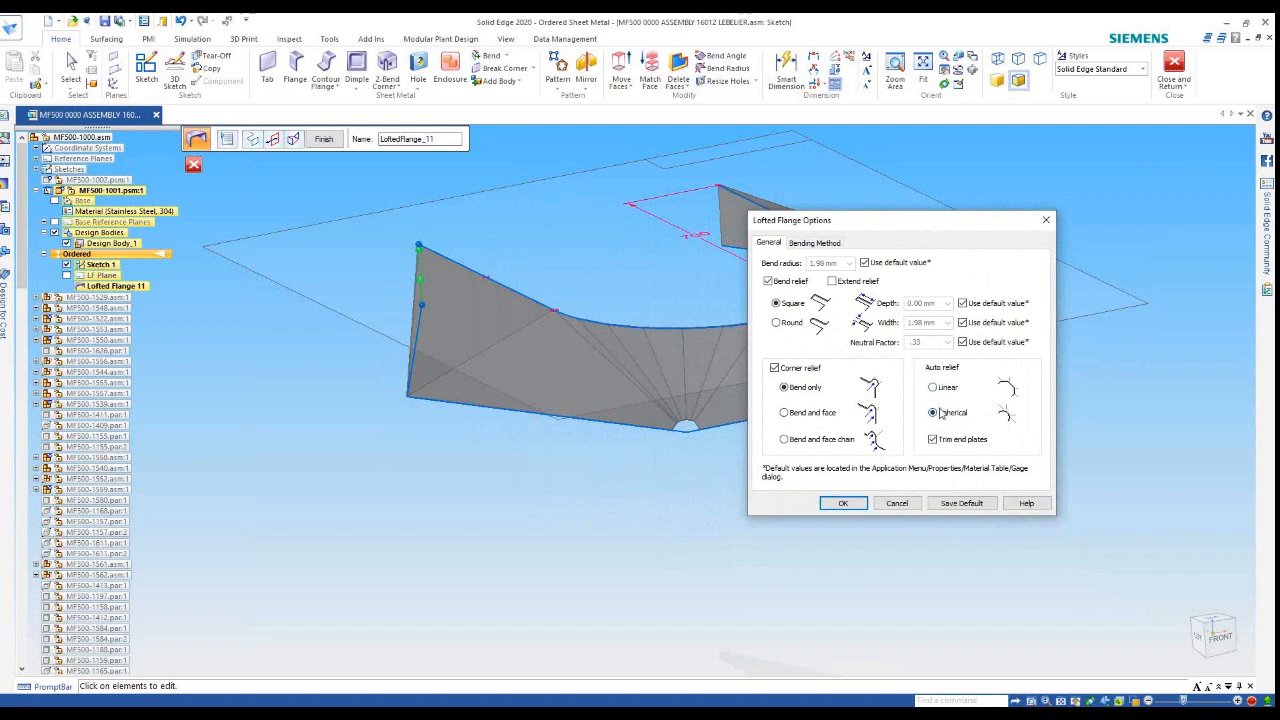
pyautogui.click(843, 503)
pyautogui.scroll(5, 700, 440)
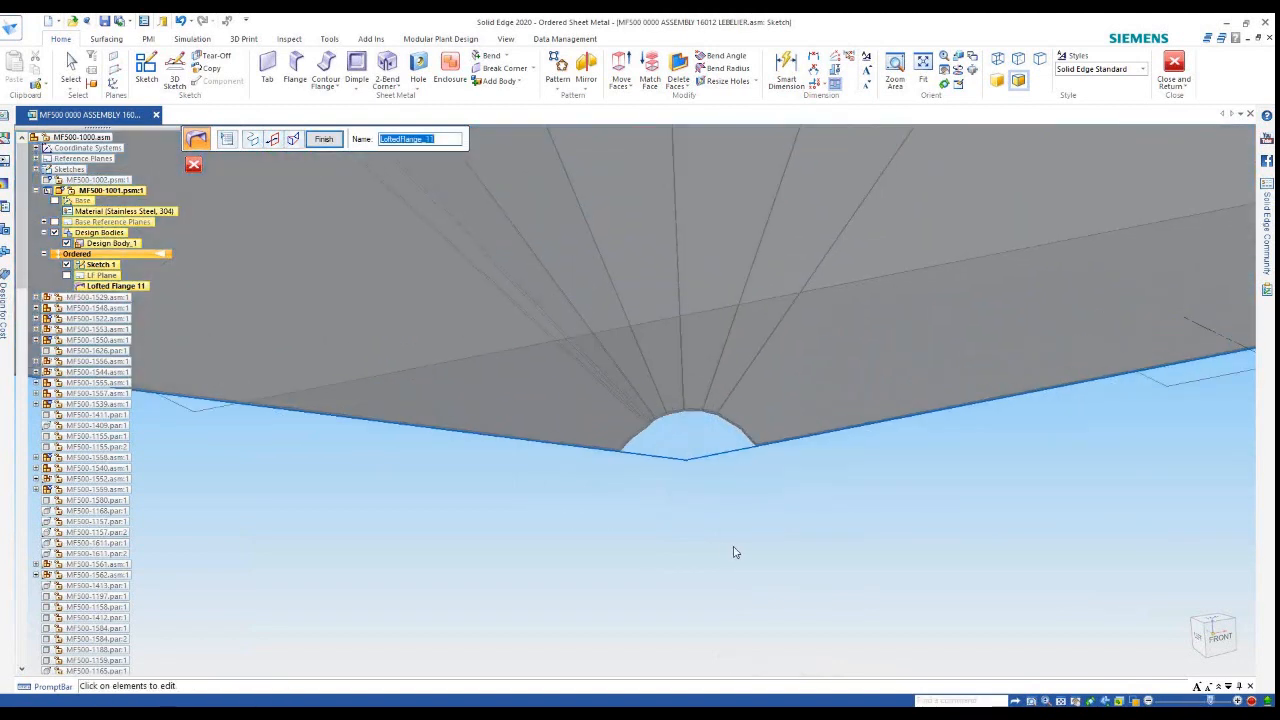
pyautogui.scroll(-5, 733, 552)
pyautogui.moveTo(711, 543); pyautogui.dragTo(744, 458, button='middle')
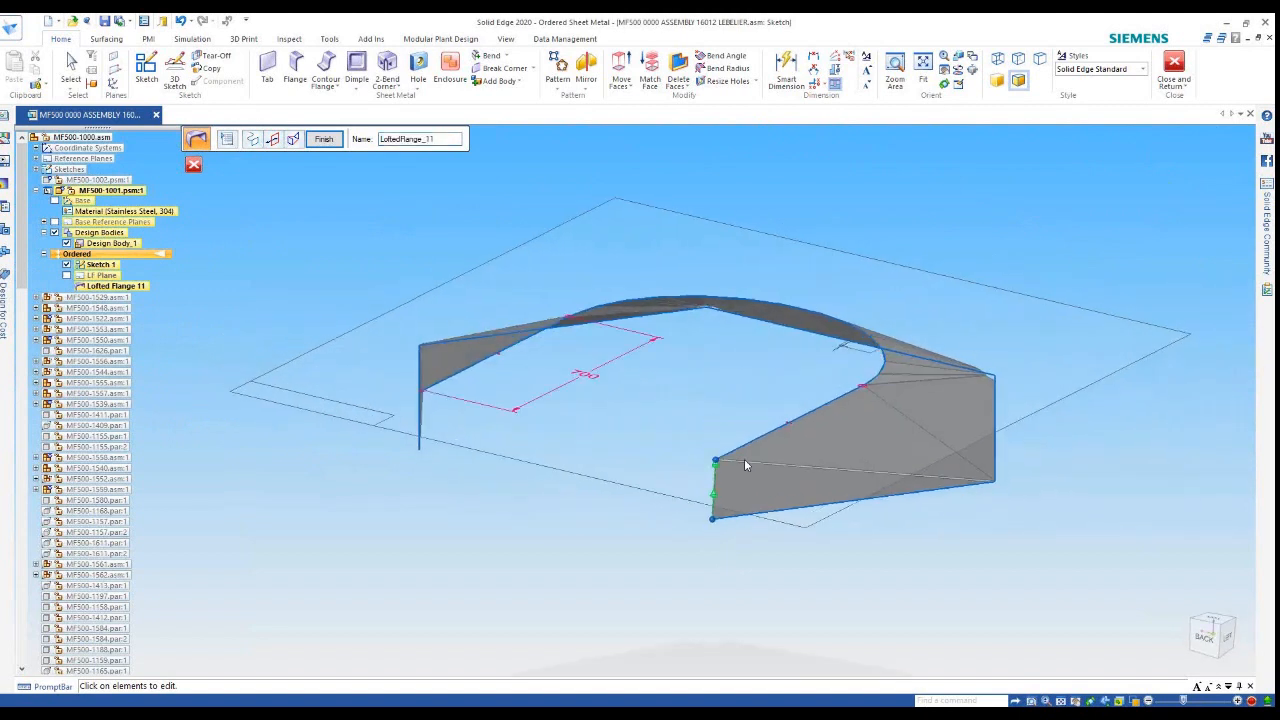
pyautogui.click(323, 139)
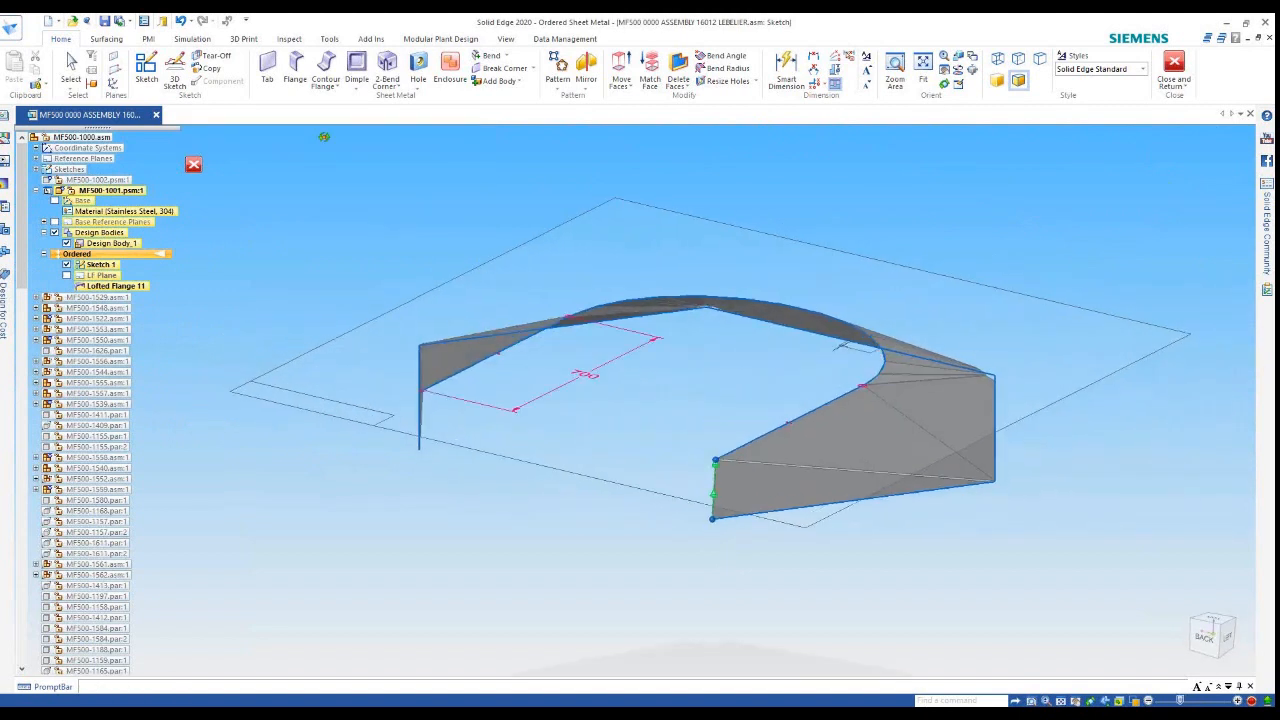
pyautogui.moveTo(743, 512); pyautogui.dragTo(770, 490, button='middle')
pyautogui.scroll(3, 897, 395)
pyautogui.click(654, 364)
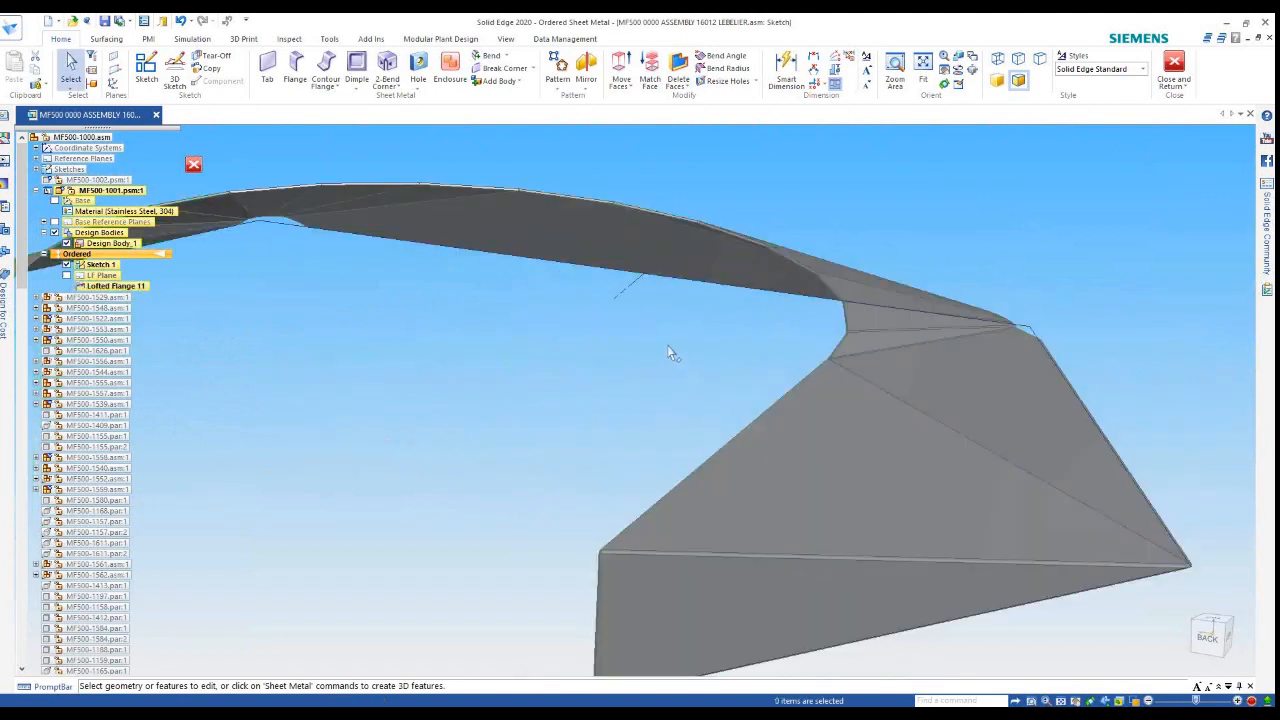
pyautogui.scroll(-3, 795, 245)
pyautogui.moveTo(883, 379); pyautogui.dragTo(700, 380, button='middle')
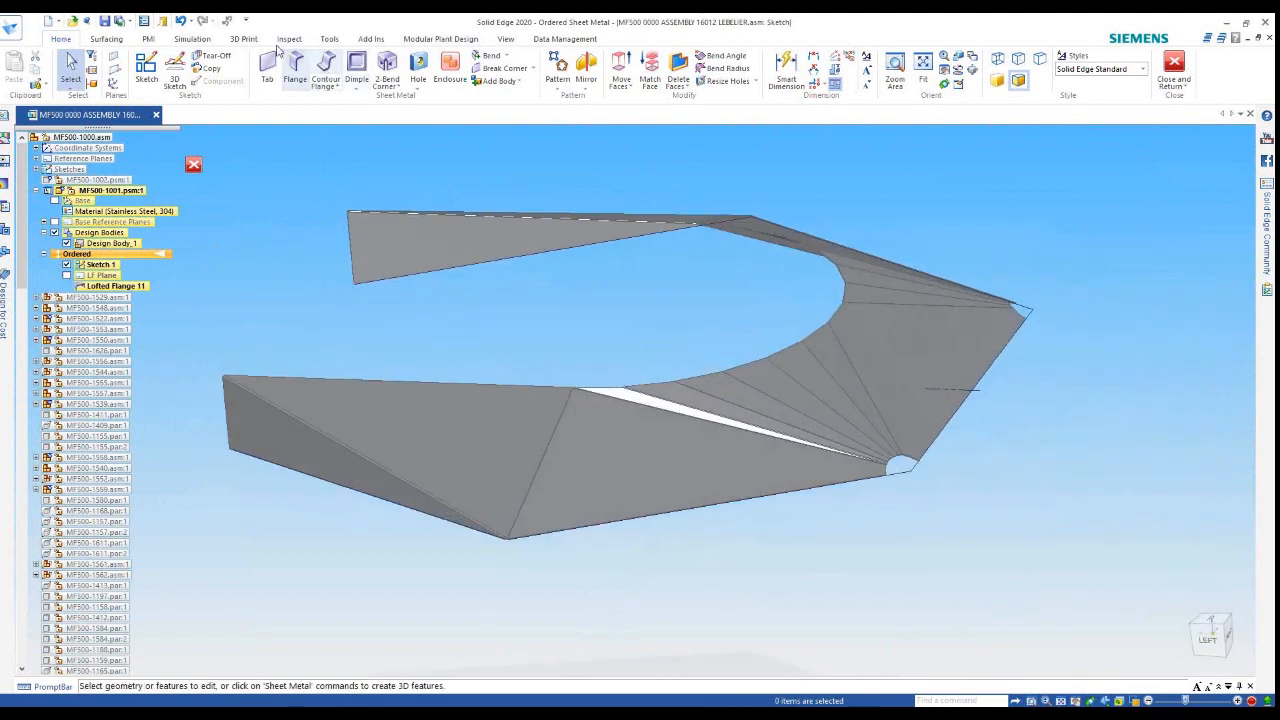
pyautogui.click(295, 70)
pyautogui.scroll(5, 780, 358)
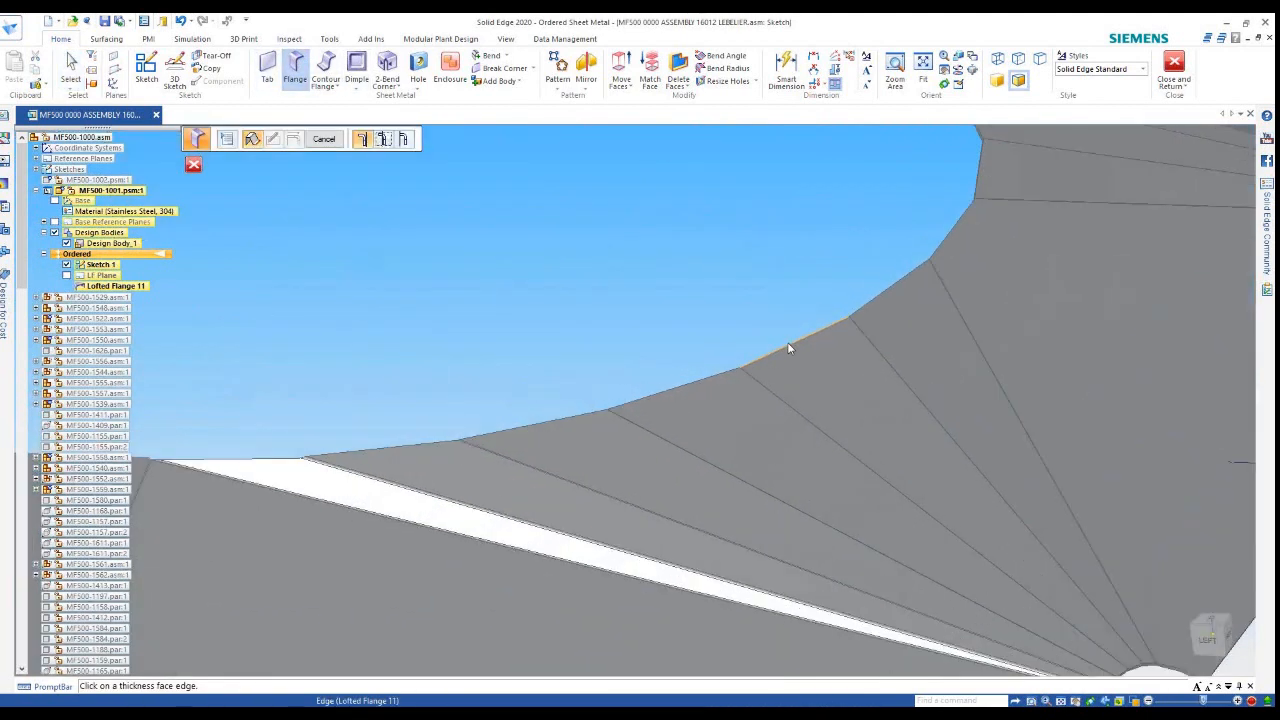
pyautogui.click(793, 280)
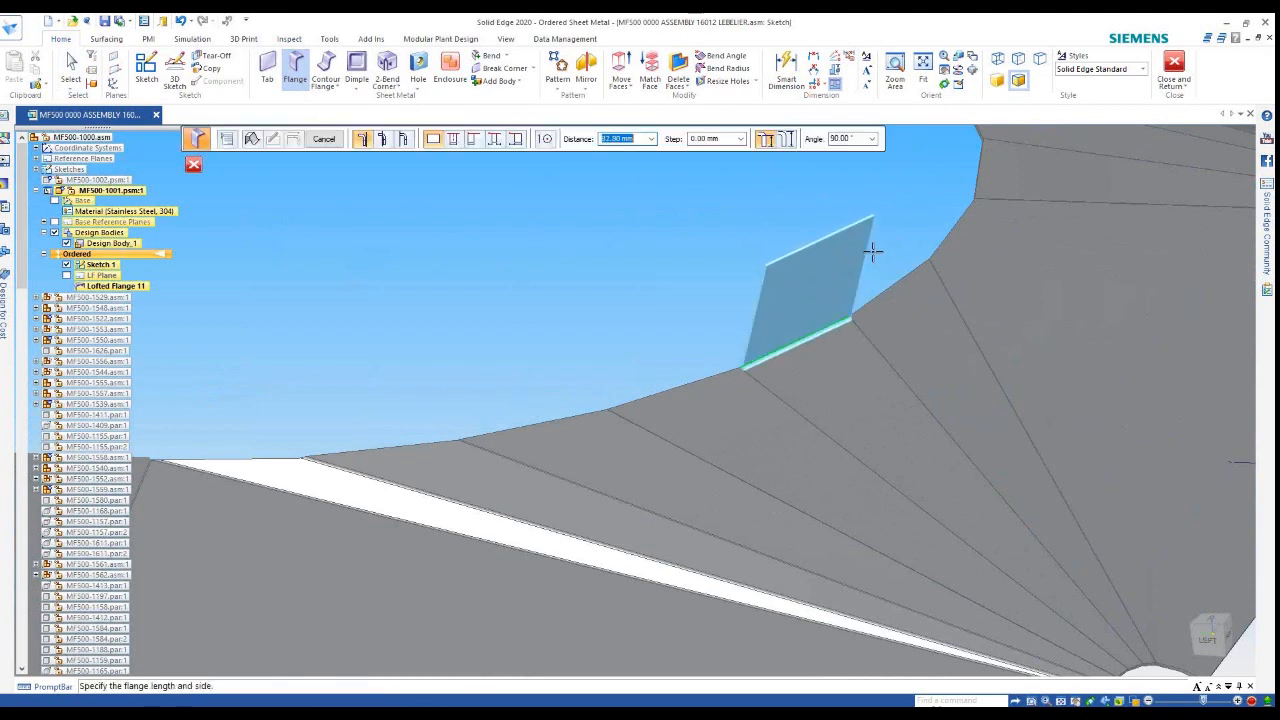
pyautogui.press('Escape')
pyautogui.scroll(-4, 897, 242)
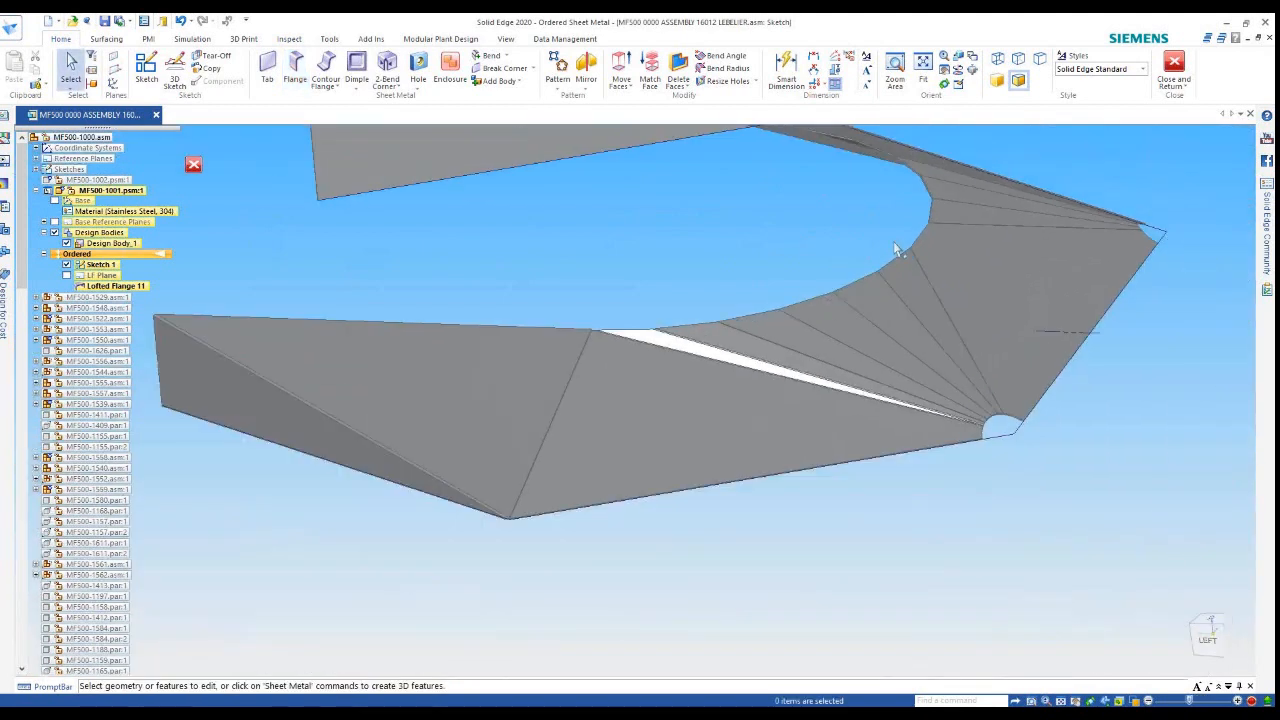
# Start a flange on the lower edge of the lofted flange's end panel and set its distance to 35 mm
pyautogui.scroll(-2, 895, 248)
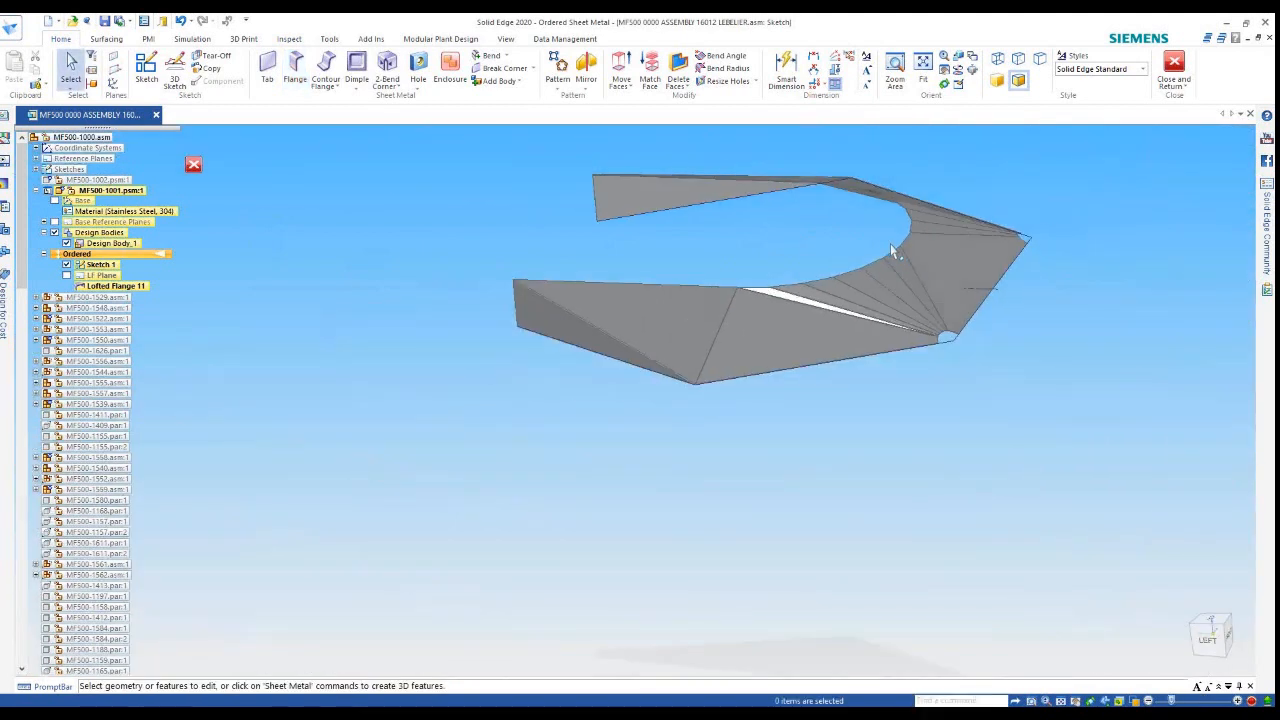
pyautogui.scroll(-1, 818, 423)
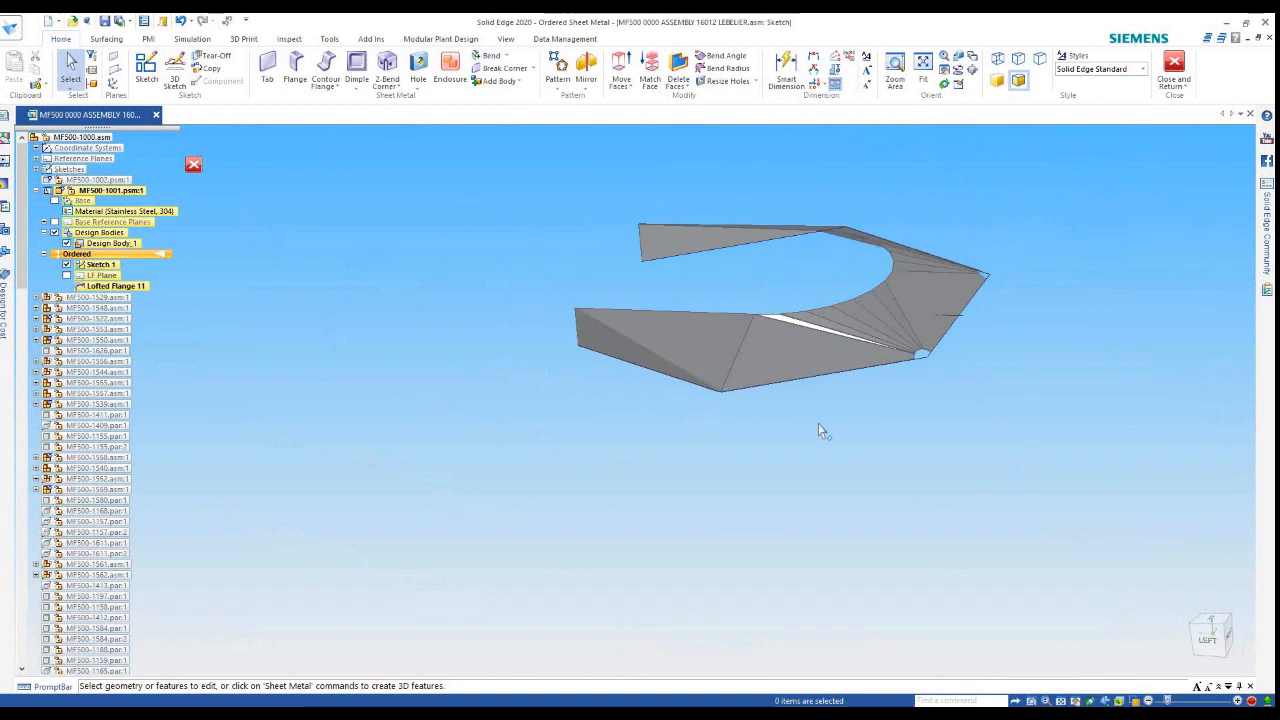
pyautogui.moveTo(805, 420); pyautogui.dragTo(932, 401, button='middle')
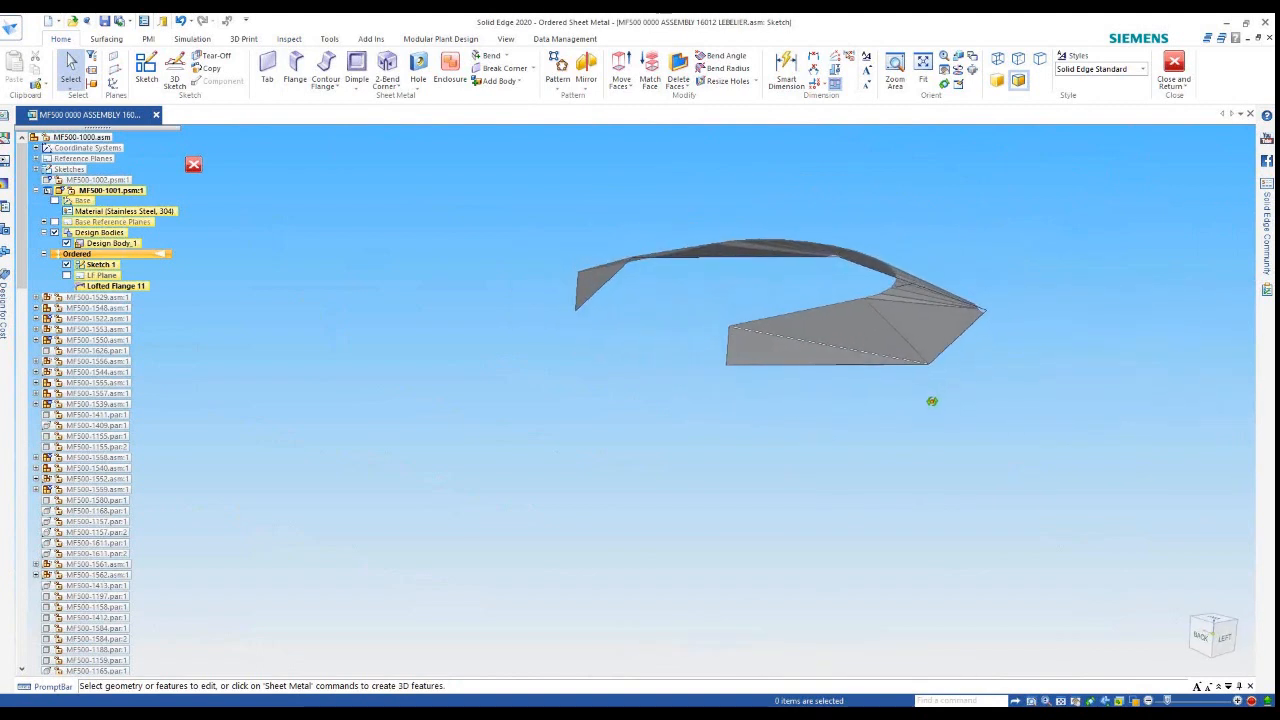
pyautogui.click(295, 68)
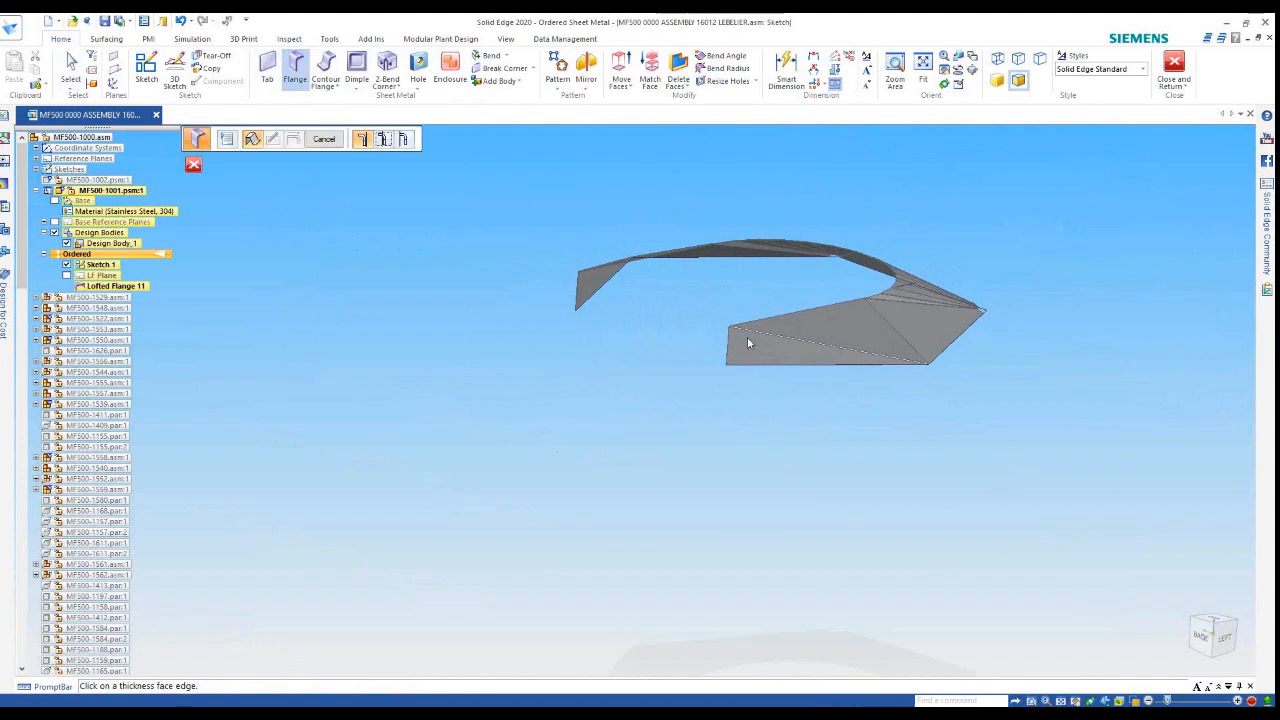
pyautogui.scroll(5, 747, 343)
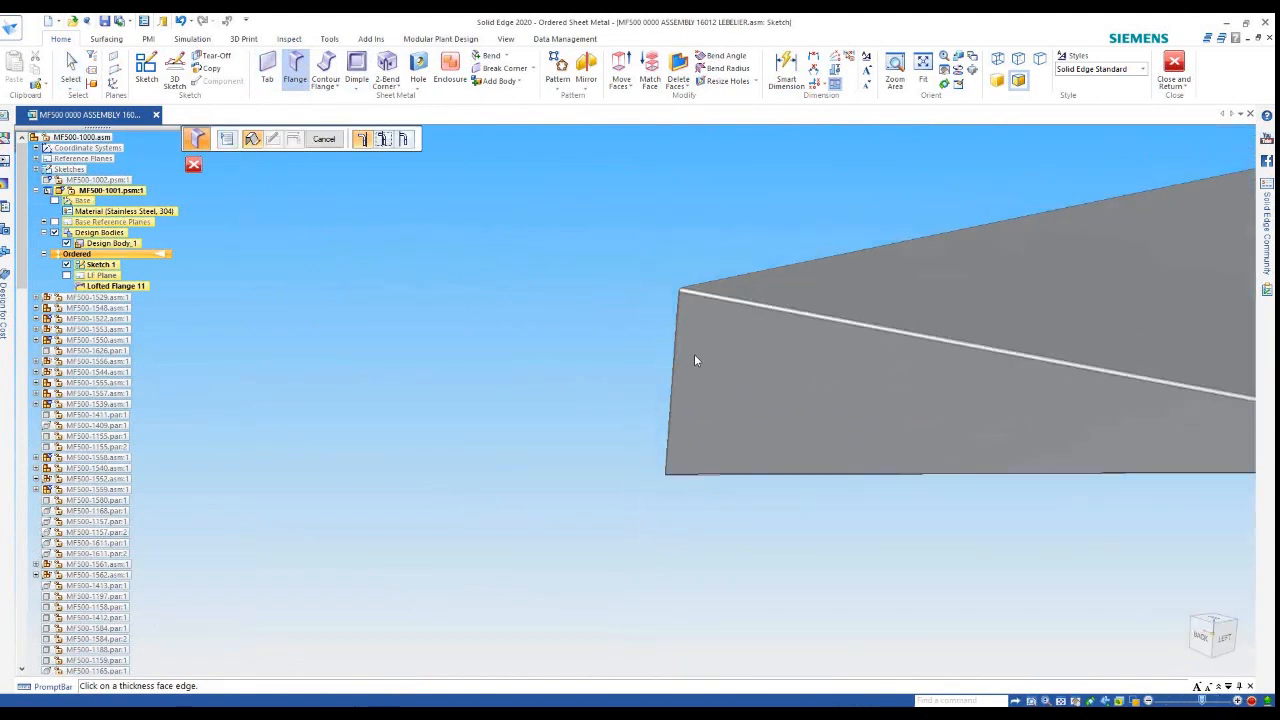
pyautogui.scroll(5, 745, 460)
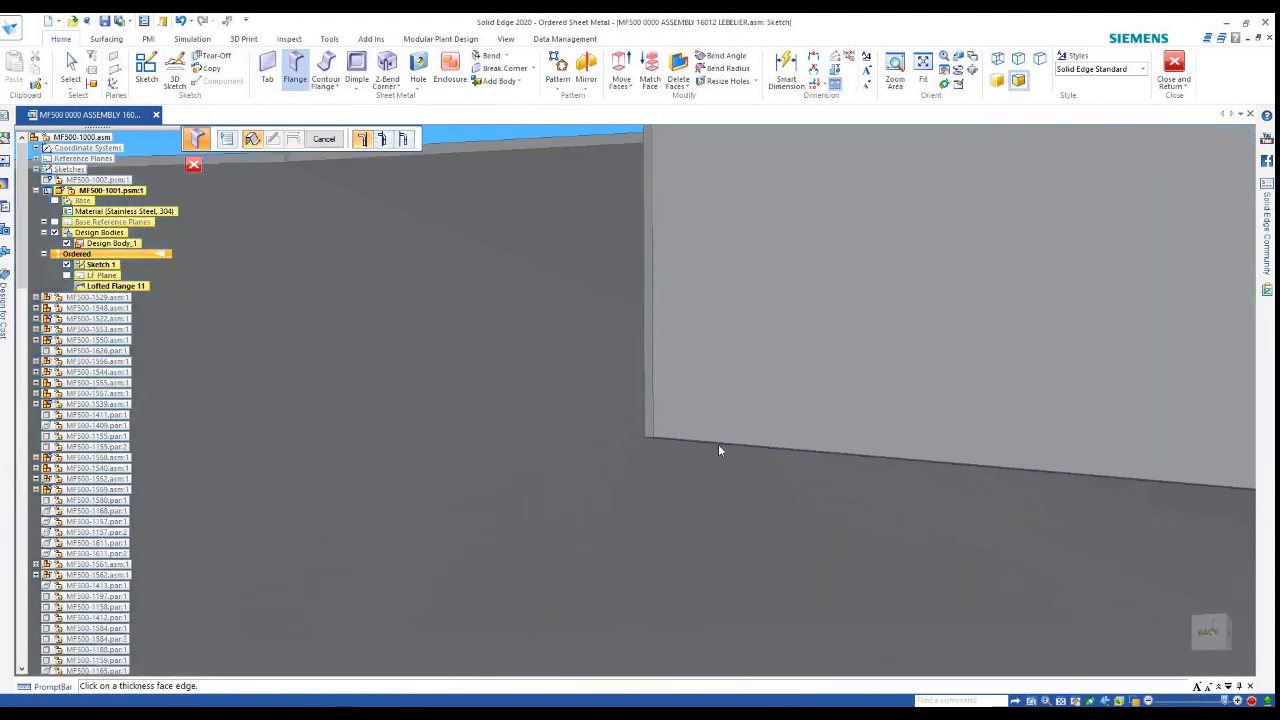
pyautogui.click(719, 444)
pyautogui.scroll(-3, 730, 458)
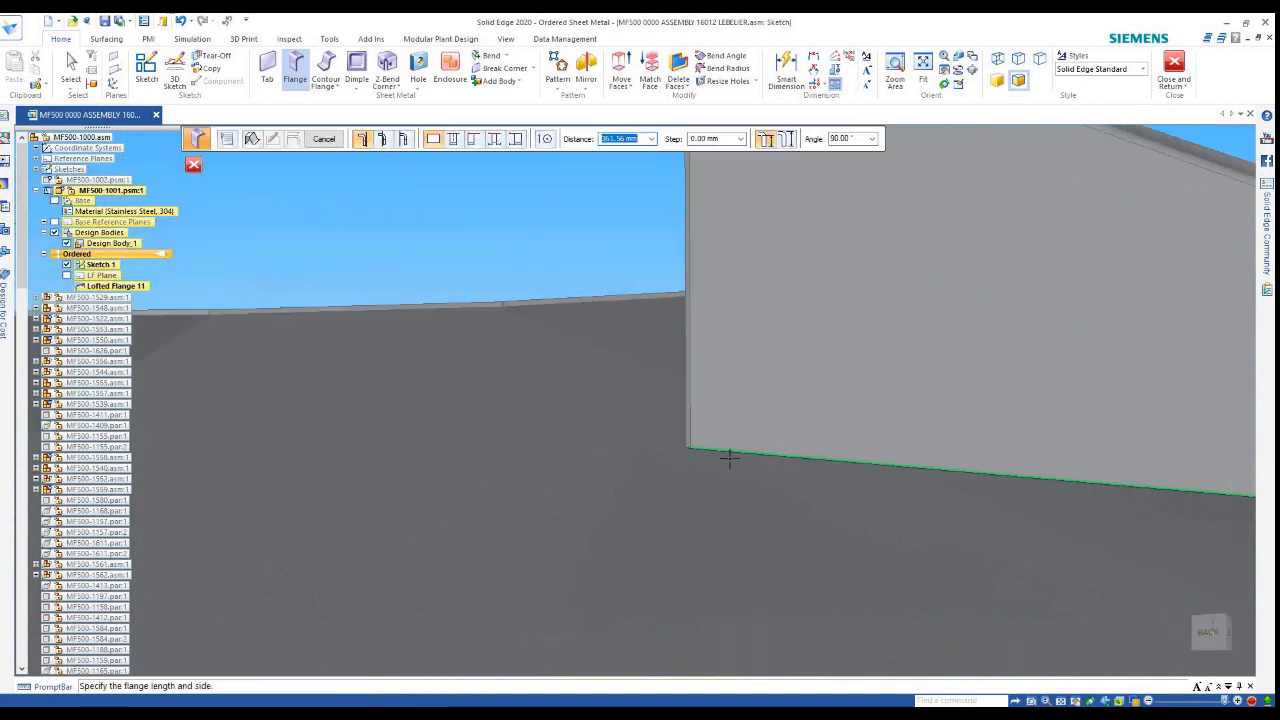
pyautogui.moveTo(682, 472); pyautogui.dragTo(683, 499, button='middle')
pyautogui.write('35')
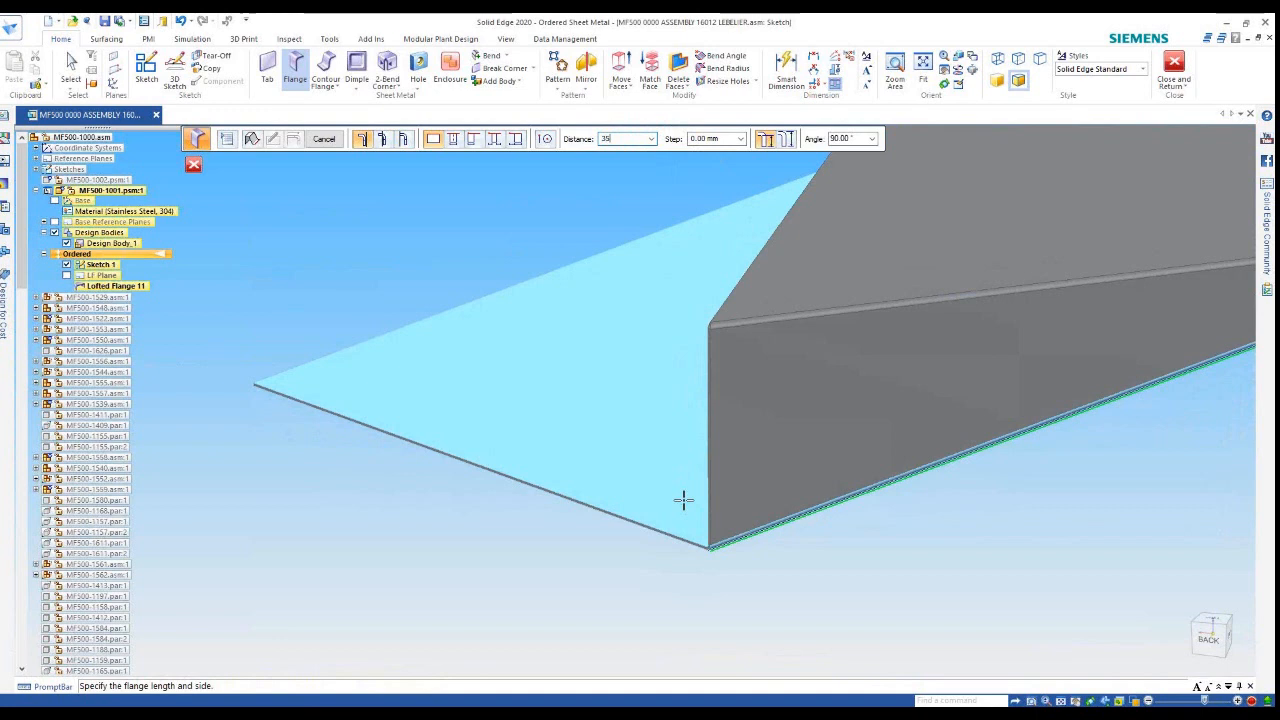
pyautogui.press('Tab')
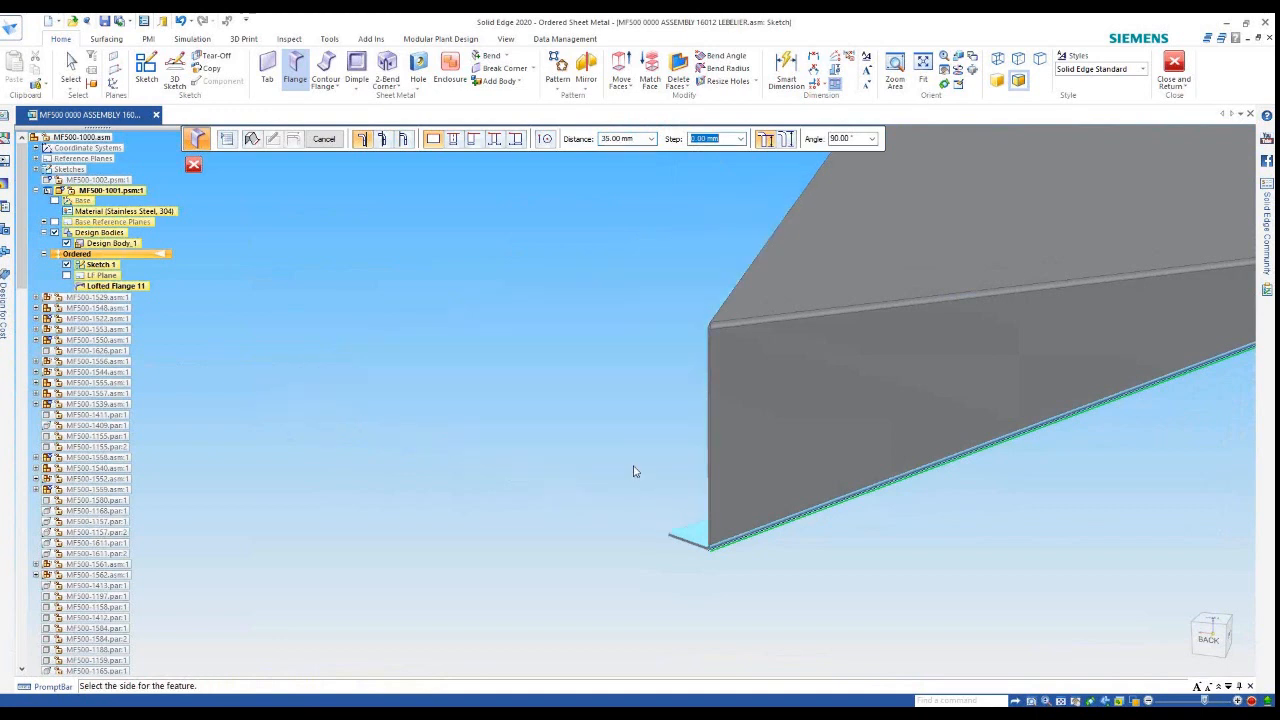
pyautogui.scroll(-3, 639, 466)
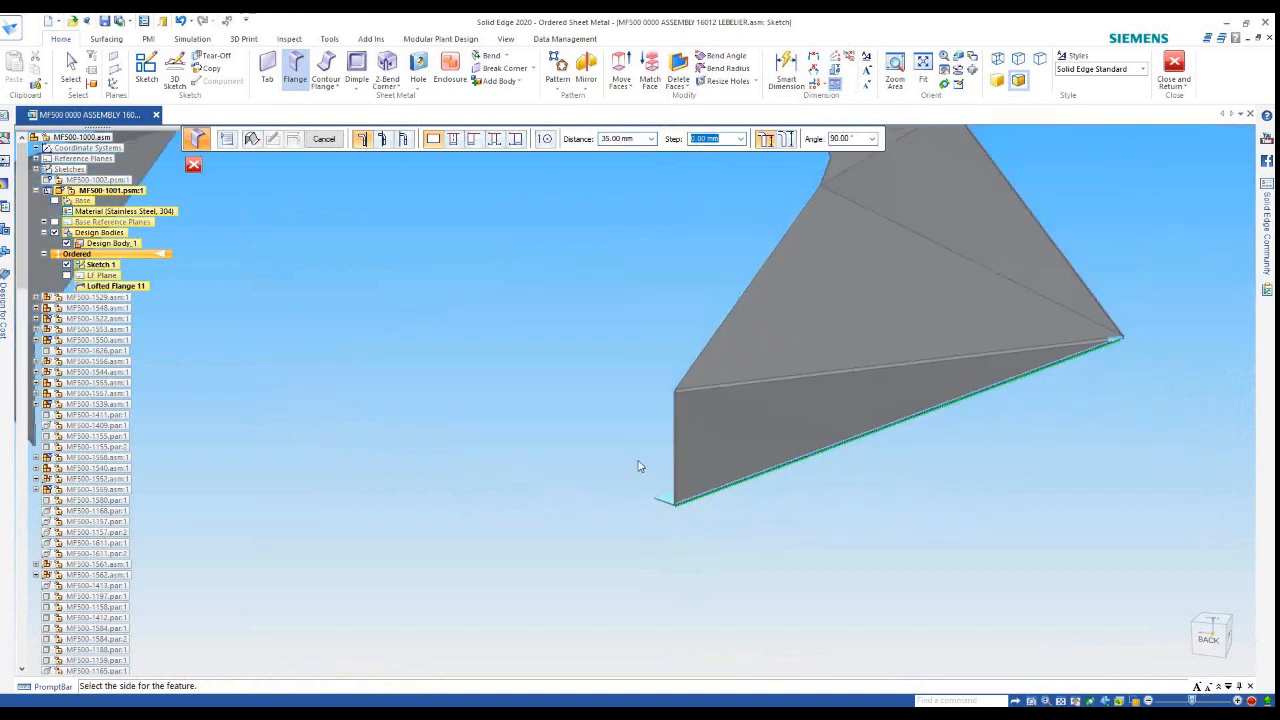
# Show the surrounding assembly components and set the flange's material side to Bend Outside
pyautogui.click(405, 141)
pyautogui.click(725, 544)
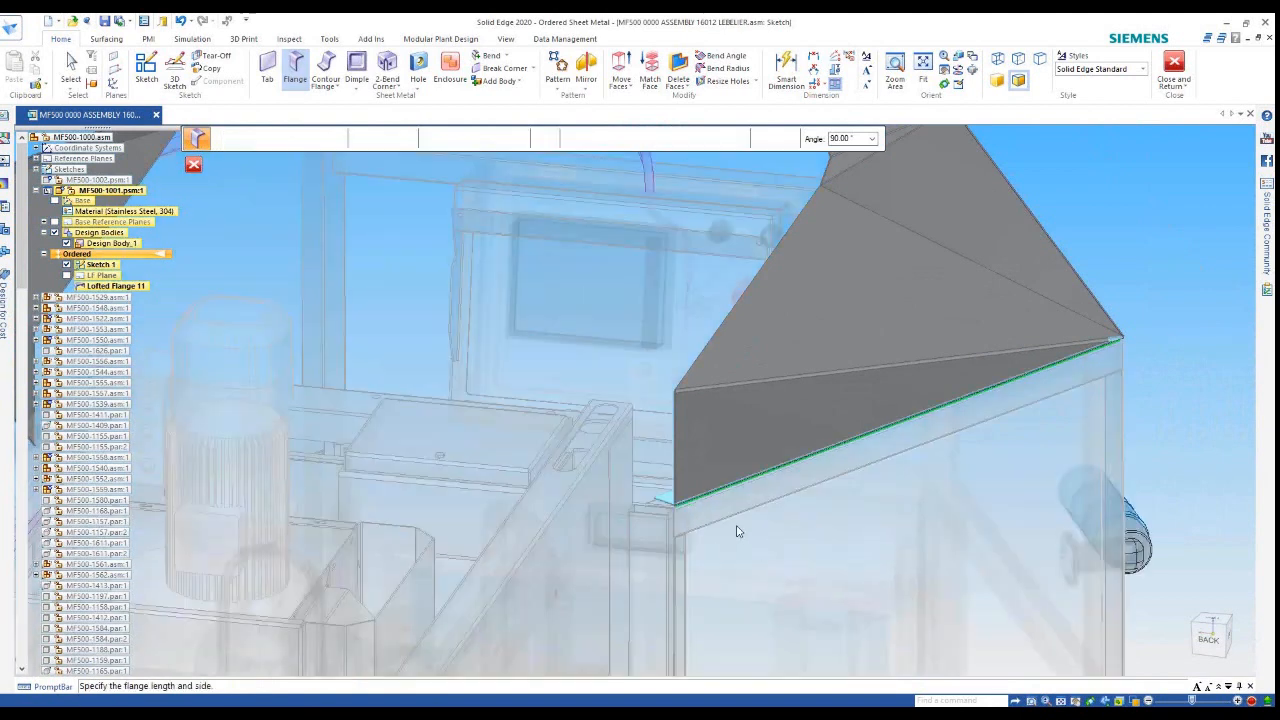
pyautogui.scroll(-1, 738, 531)
pyautogui.moveTo(707, 490); pyautogui.dragTo(697, 528, button='middle')
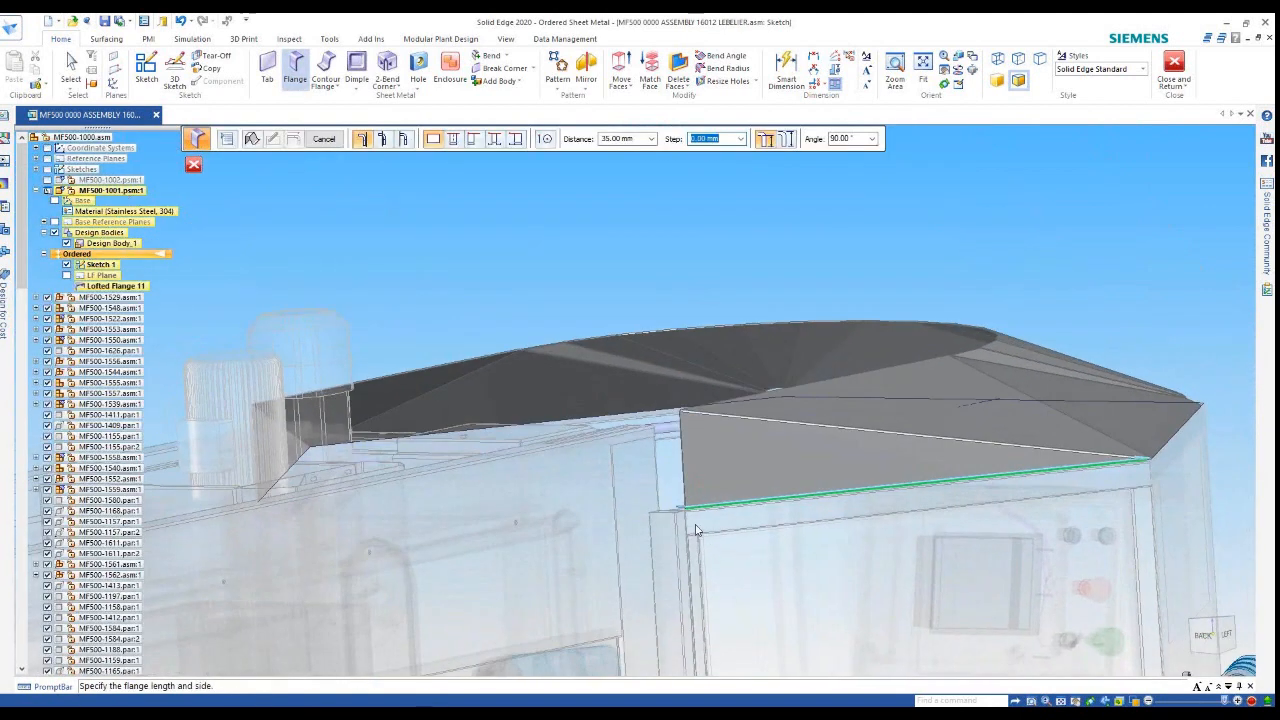
pyautogui.scroll(4, 697, 530)
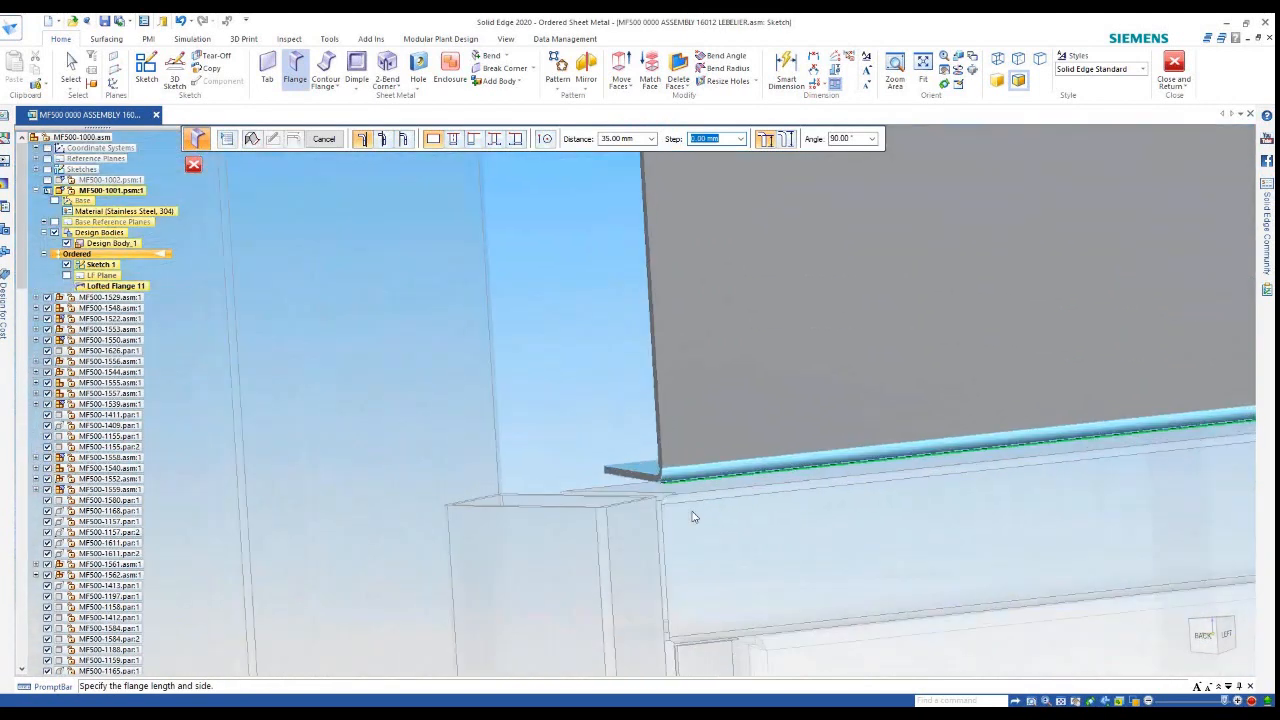
pyautogui.click(403, 138)
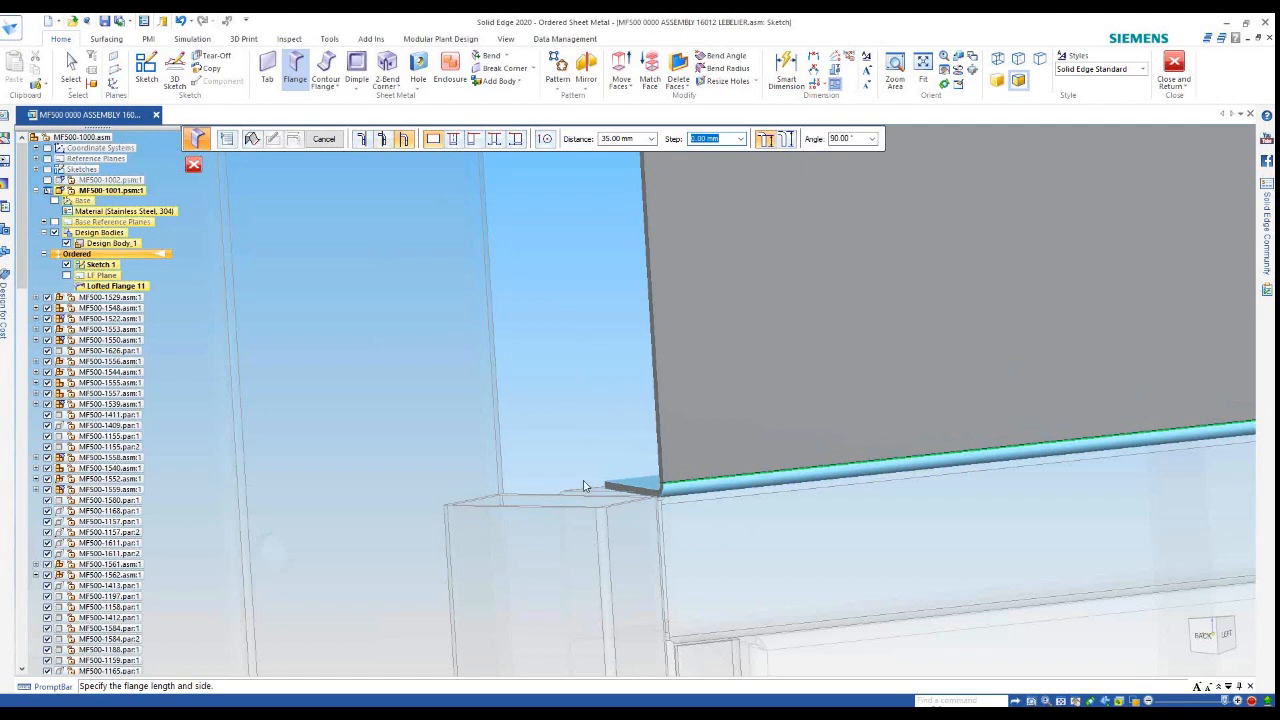
pyautogui.scroll(-1, 641, 445)
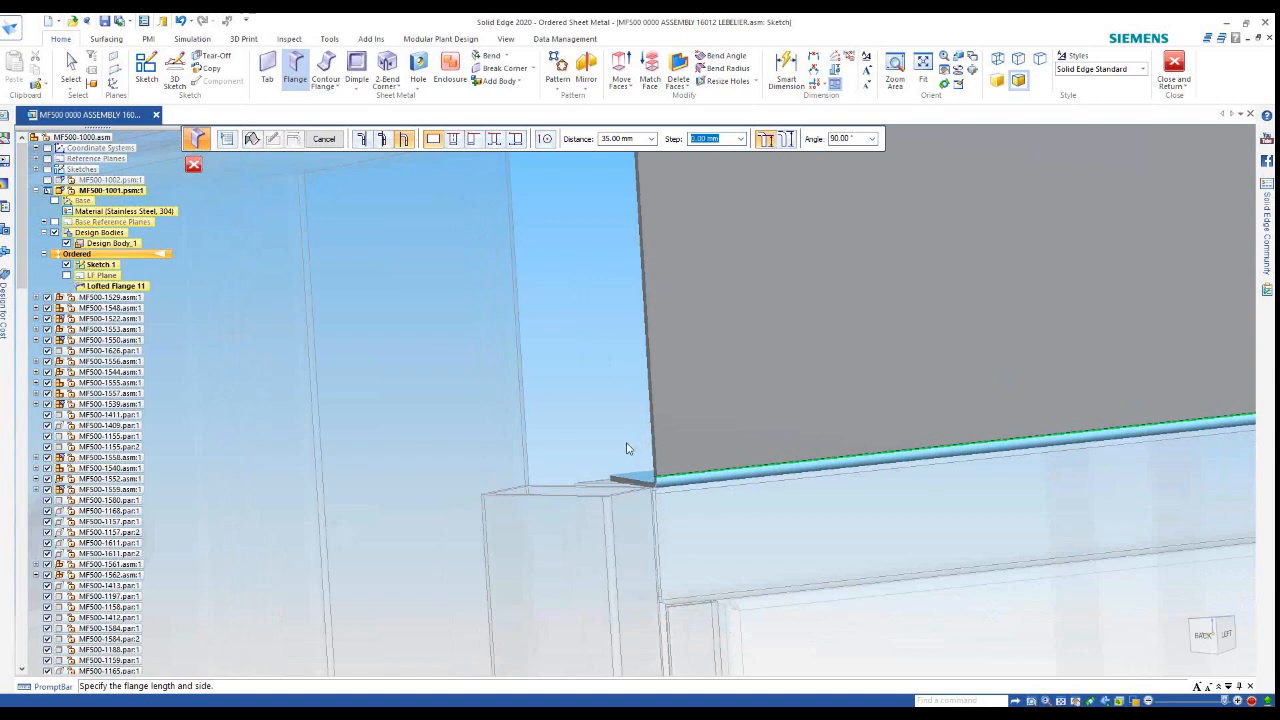
# Place the 35 mm flange towards the inside of the end panel and finish it
pyautogui.scroll(-2, 625, 447)
pyautogui.moveTo(583, 383); pyautogui.dragTo(598, 409, button='middle')
pyautogui.scroll(-3, 567, 402)
pyautogui.scroll(-3, 567, 405)
pyautogui.press('Escape')
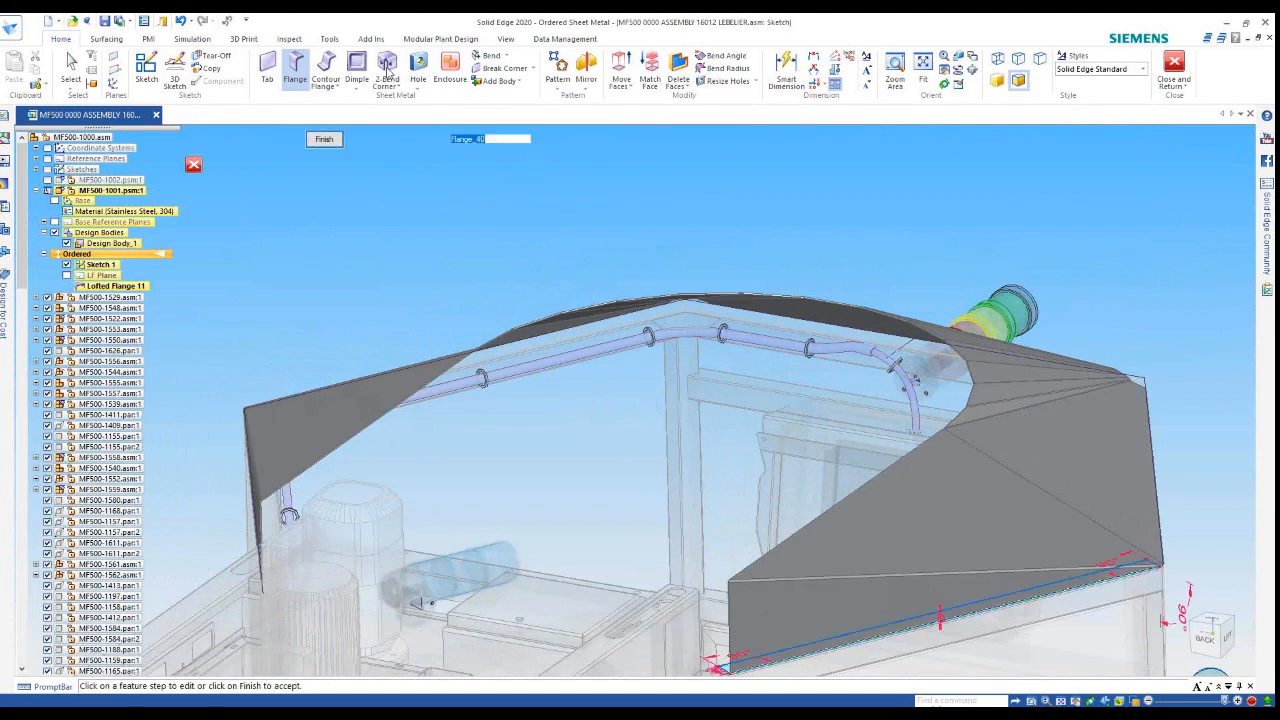
pyautogui.scroll(3, 722, 558)
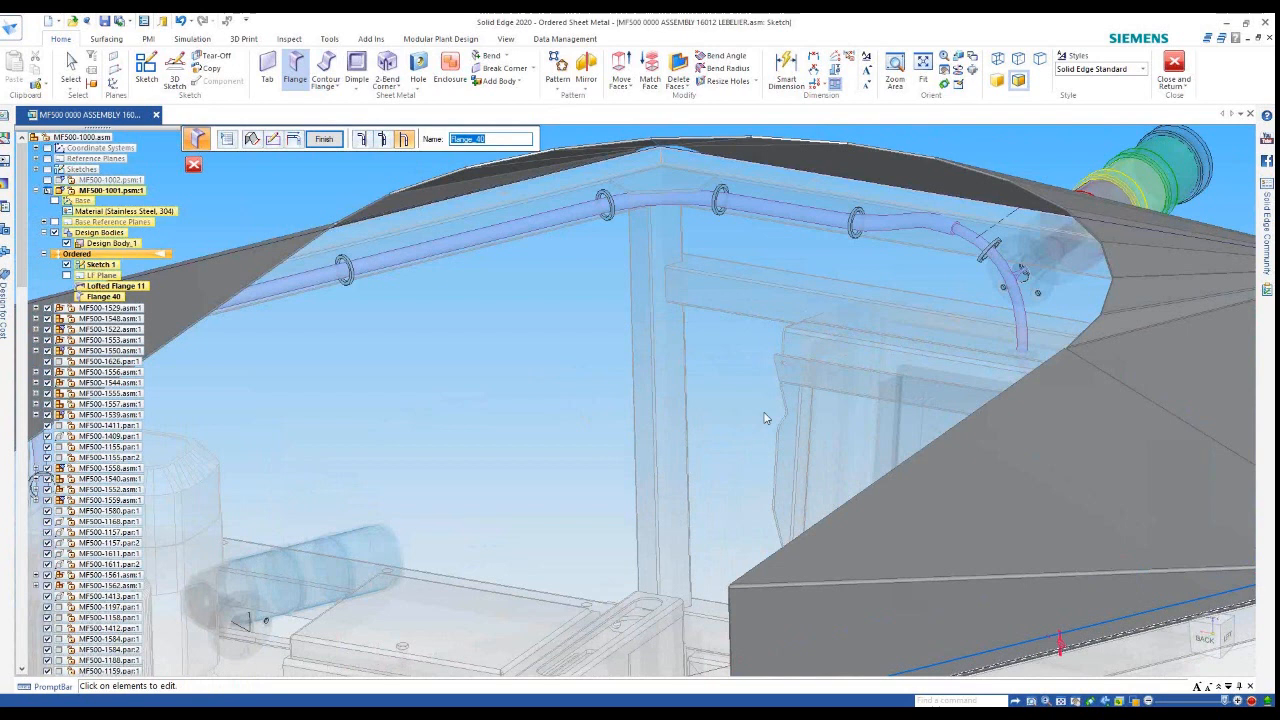
pyautogui.scroll(-5, 765, 416)
pyautogui.scroll(3, 779, 537)
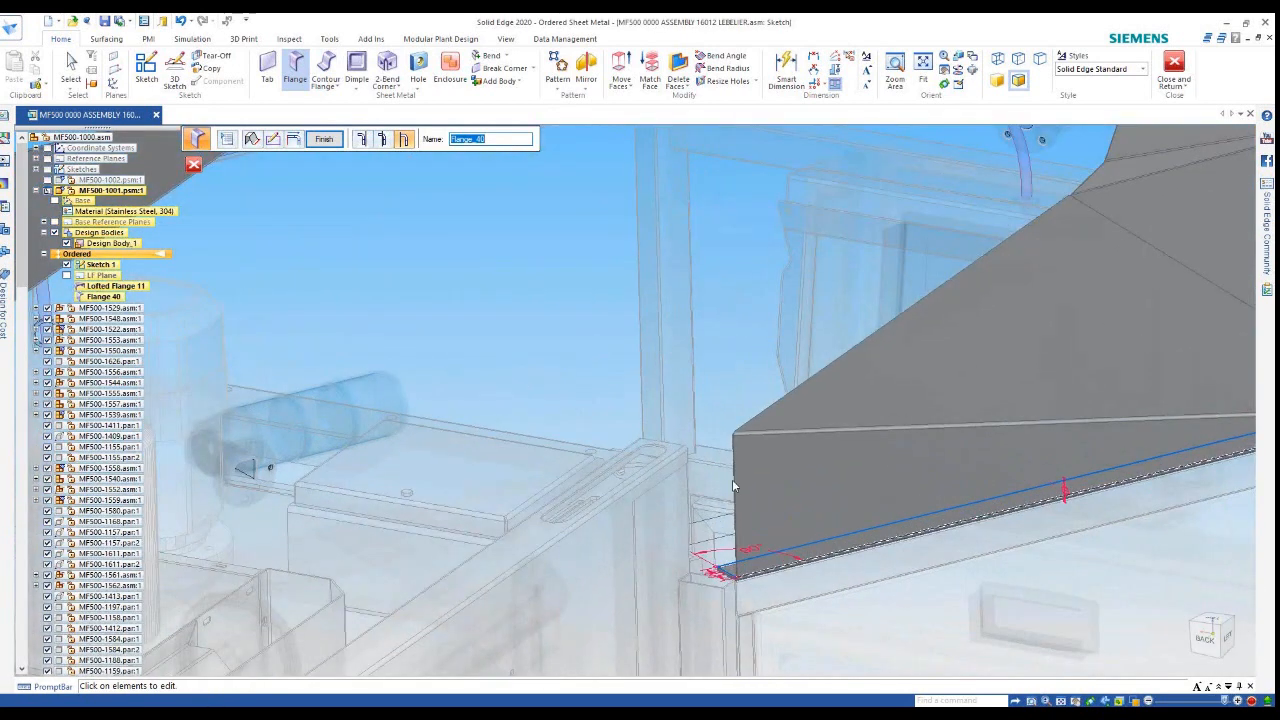
pyautogui.rightClick(734, 482)
# Start a flange on the end panel's short vertical edge and set its angle to 120°
pyautogui.click(735, 482)
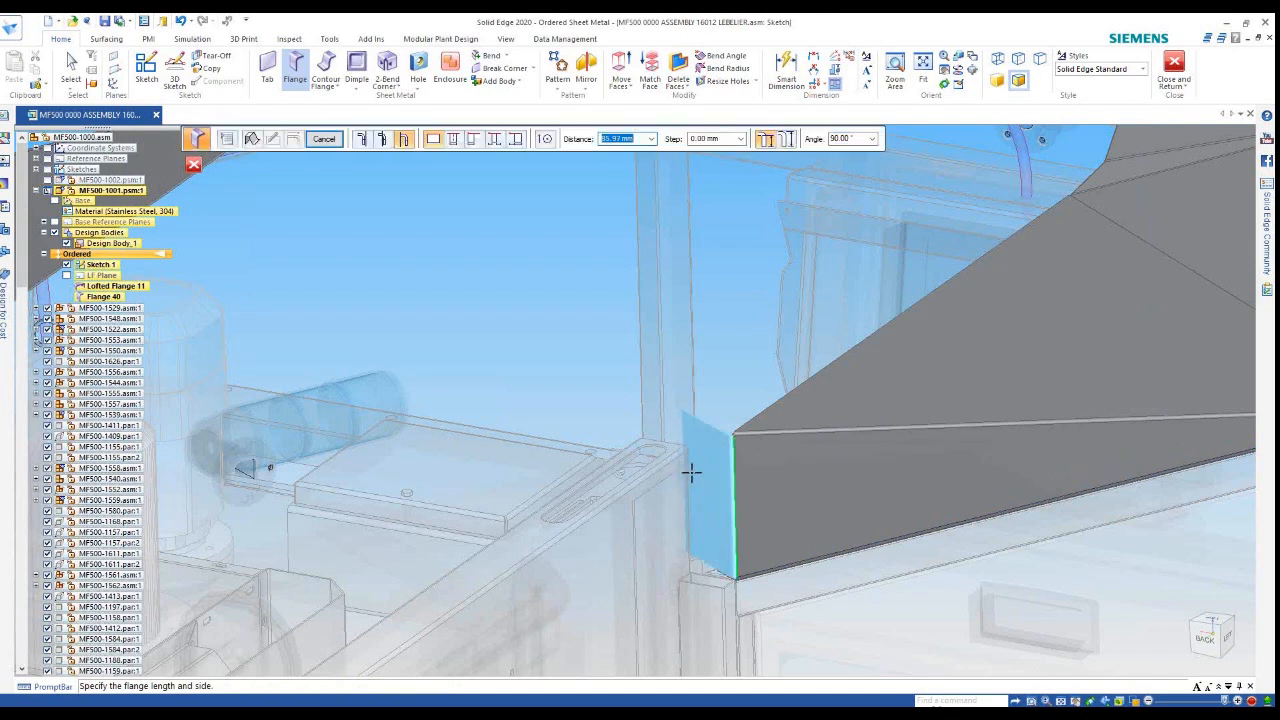
pyautogui.press('Tab')
pyautogui.write('120.00')
pyautogui.press('Tab')
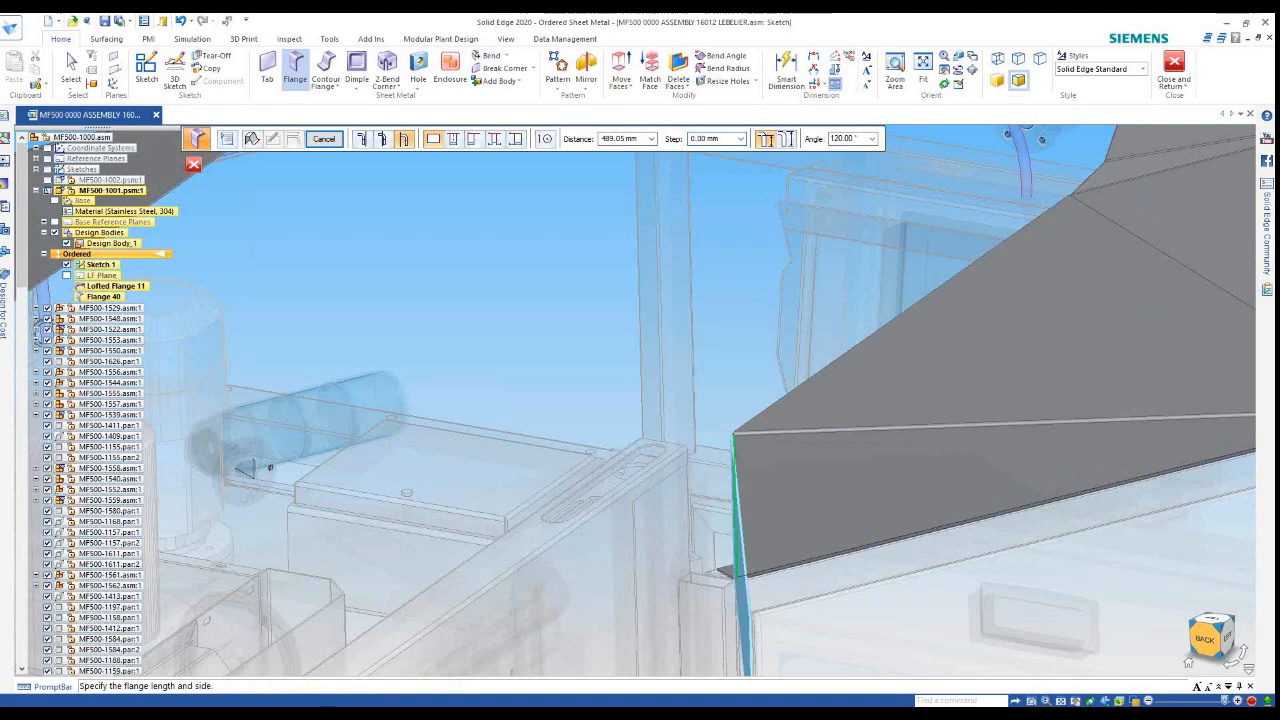
# Set the vertical-edge flange's distance to 52 mm from the back view, place it inwards, and finish it
pyautogui.click(1197, 637)
pyautogui.scroll(3, 708, 166)
pyautogui.scroll(5, 700, 200)
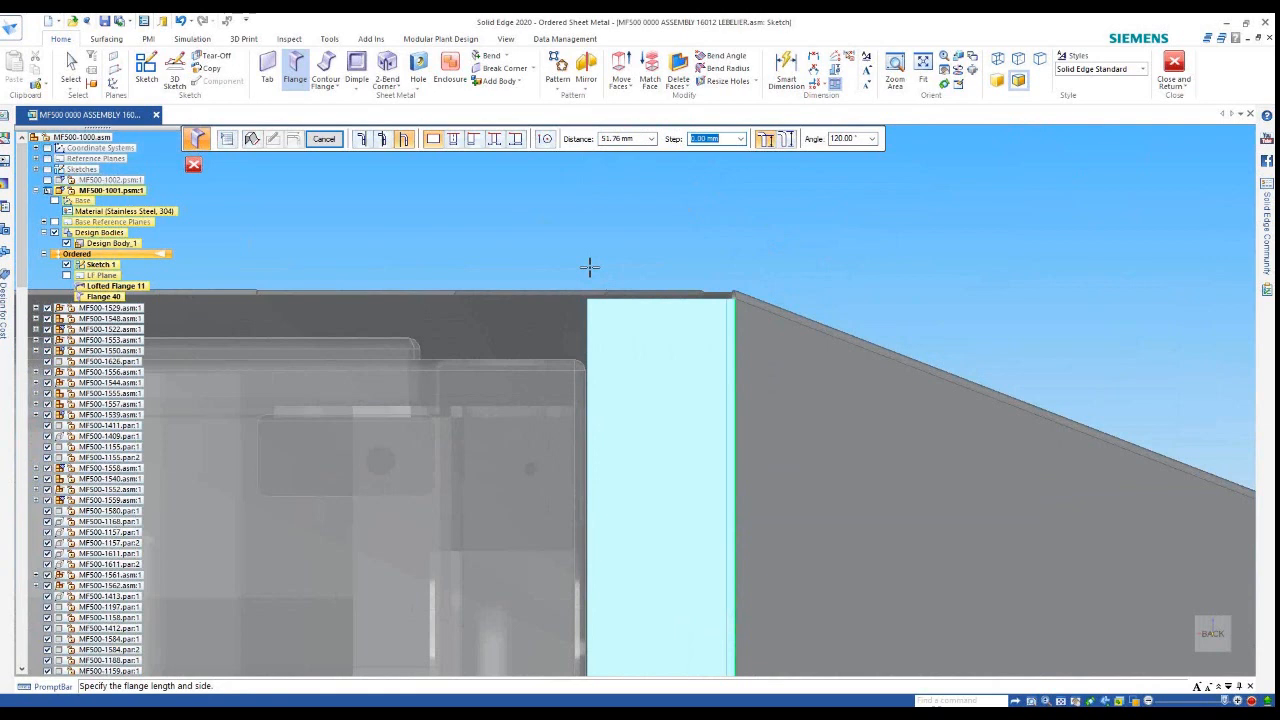
pyautogui.click(641, 141)
pyautogui.write('52')
pyautogui.press('Tab')
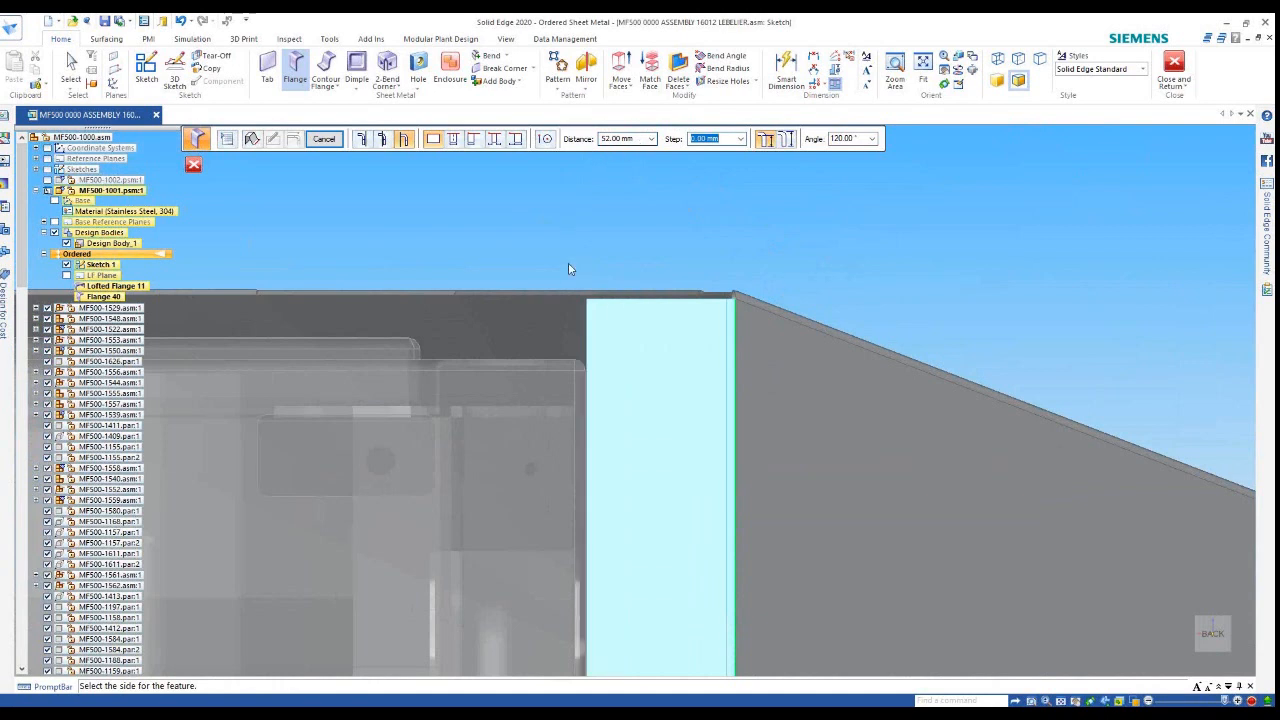
pyautogui.click(569, 266)
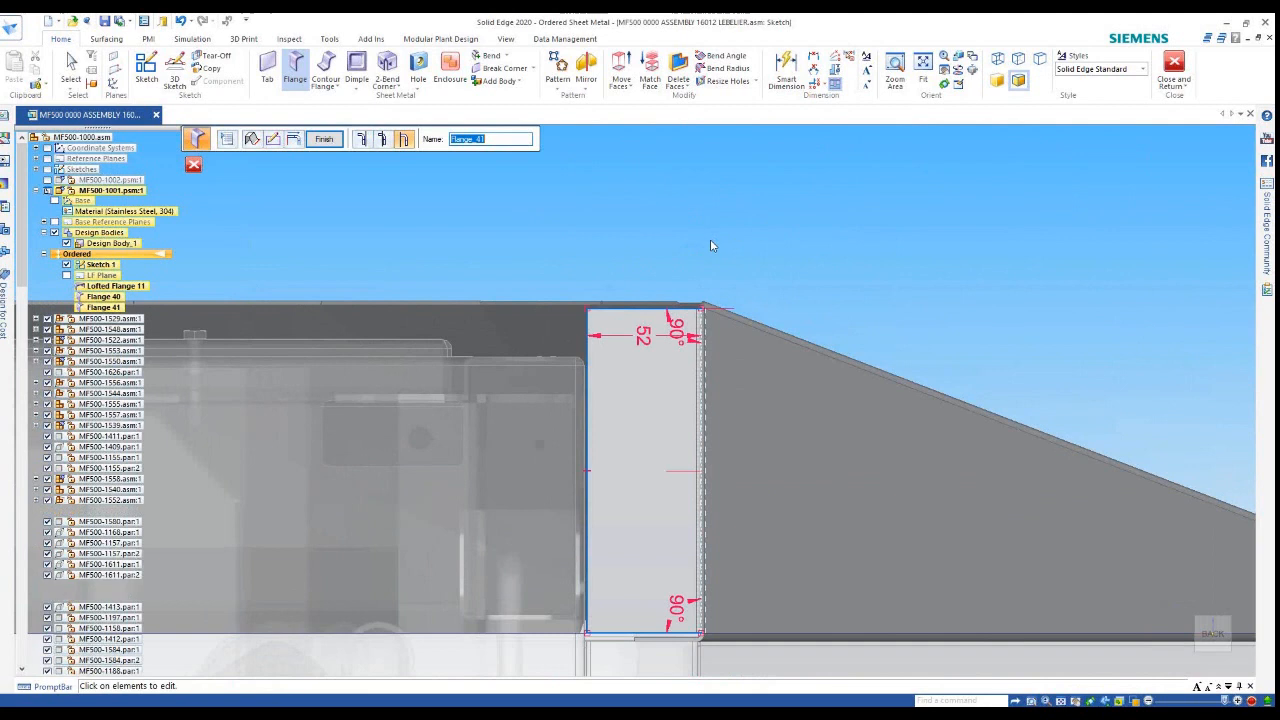
pyautogui.scroll(-5, 710, 239)
pyautogui.press('Escape')
# Close the 2-bend corner between the lower-edge and vertical-edge flanges with Open treatment and a 0.00 mm gap
pyautogui.moveTo(797, 231)
pyautogui.mouseDown(button='middle')
pyautogui.moveTo(771, 220)
pyautogui.moveTo(784, 212)
pyautogui.mouseUp(button='middle')
pyautogui.scroll(5, 800, 330)
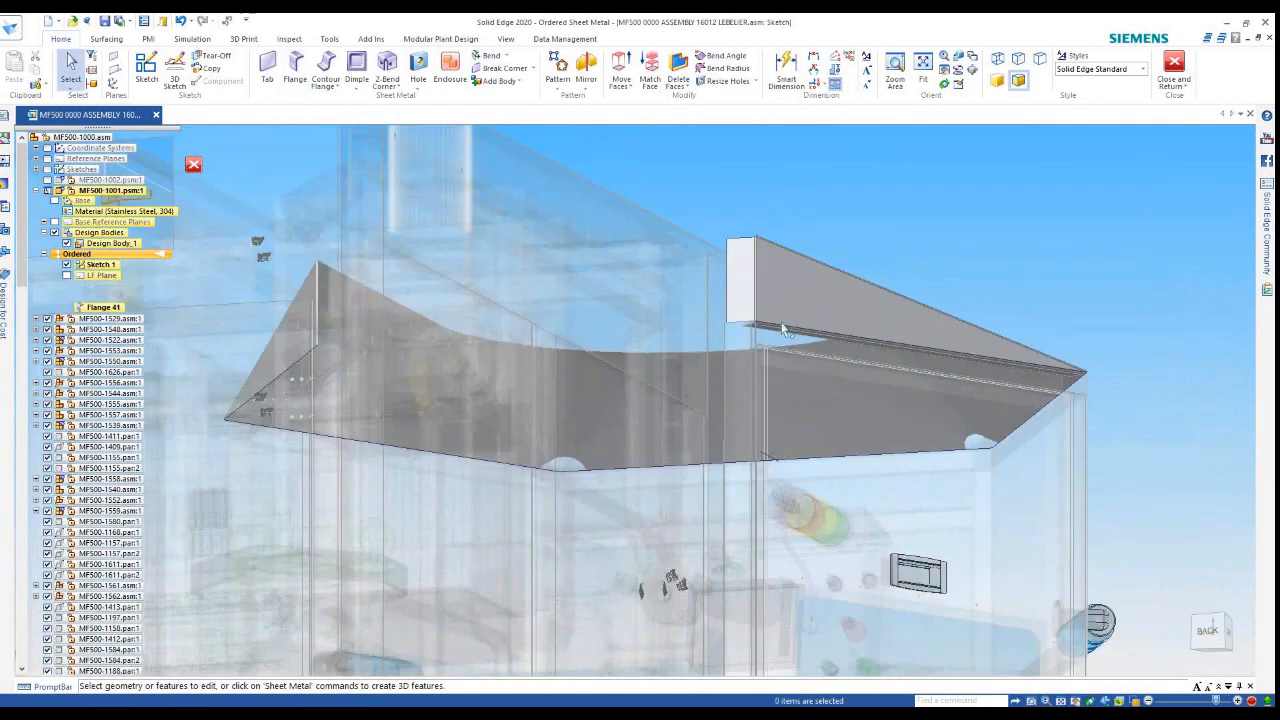
pyautogui.click(387, 68)
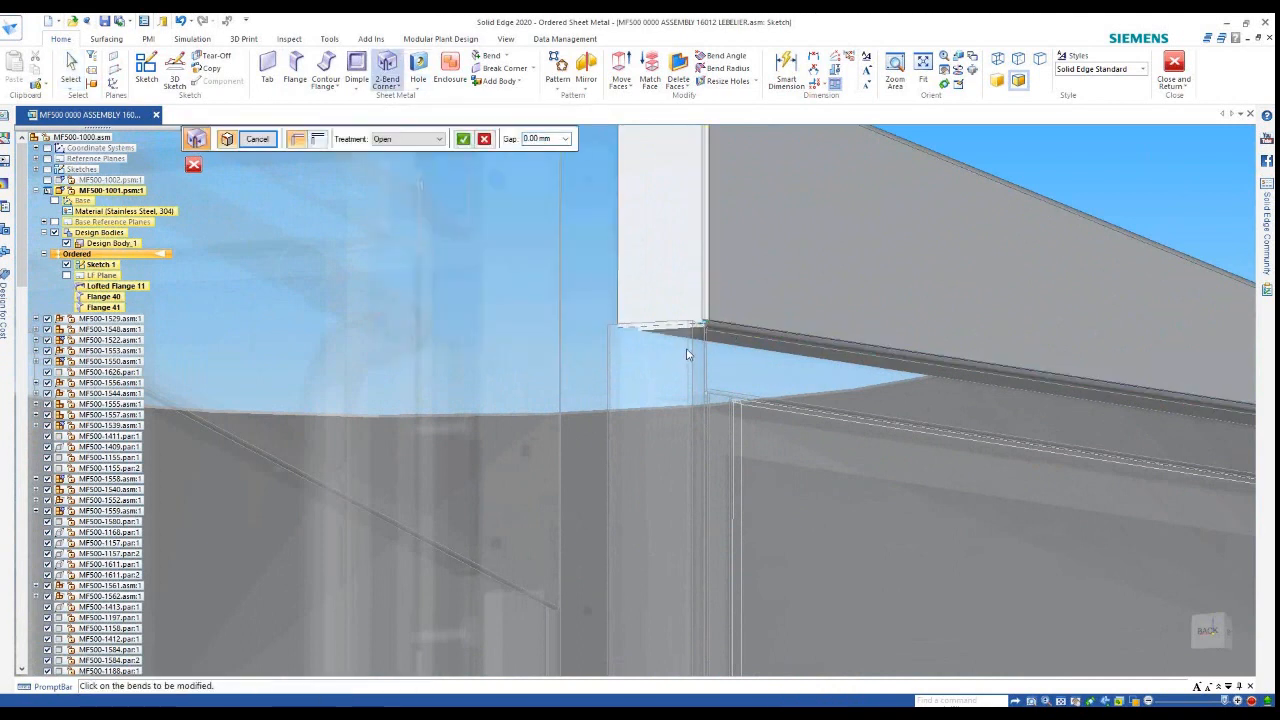
pyautogui.click(662, 331)
pyautogui.scroll(3, 662, 331)
pyautogui.scroll(2, 662, 331)
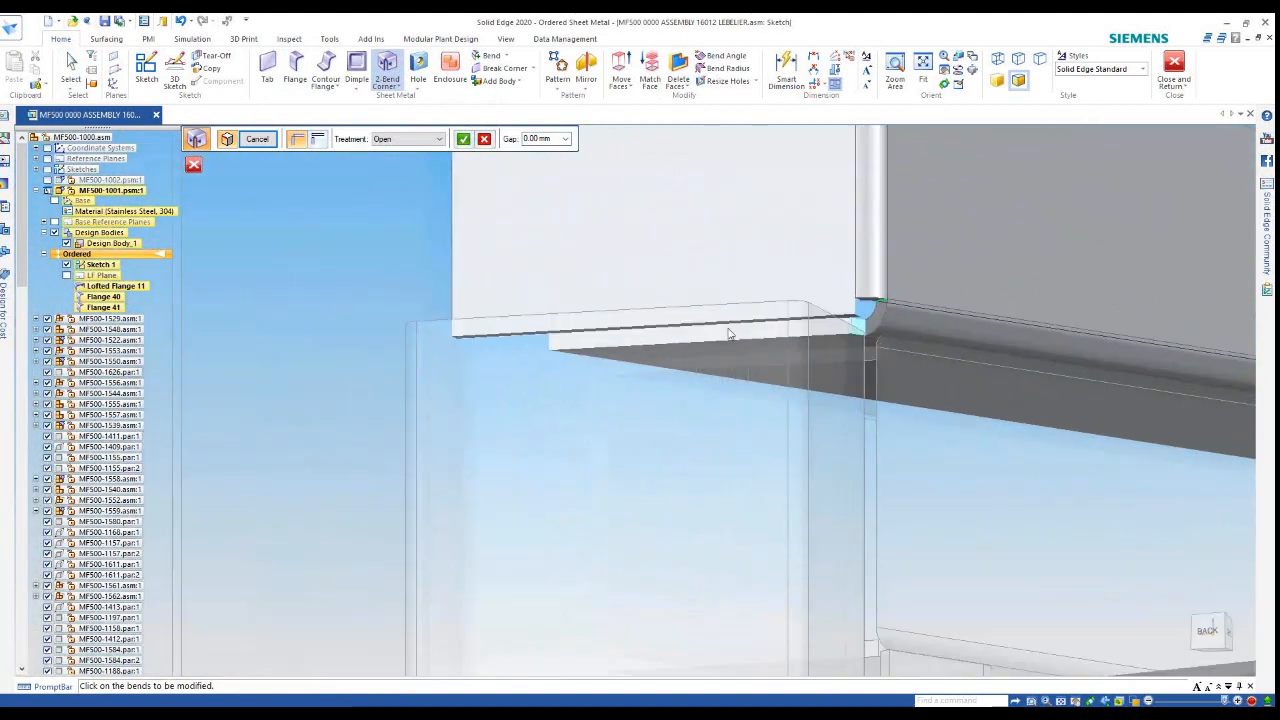
pyautogui.scroll(-2, 795, 334)
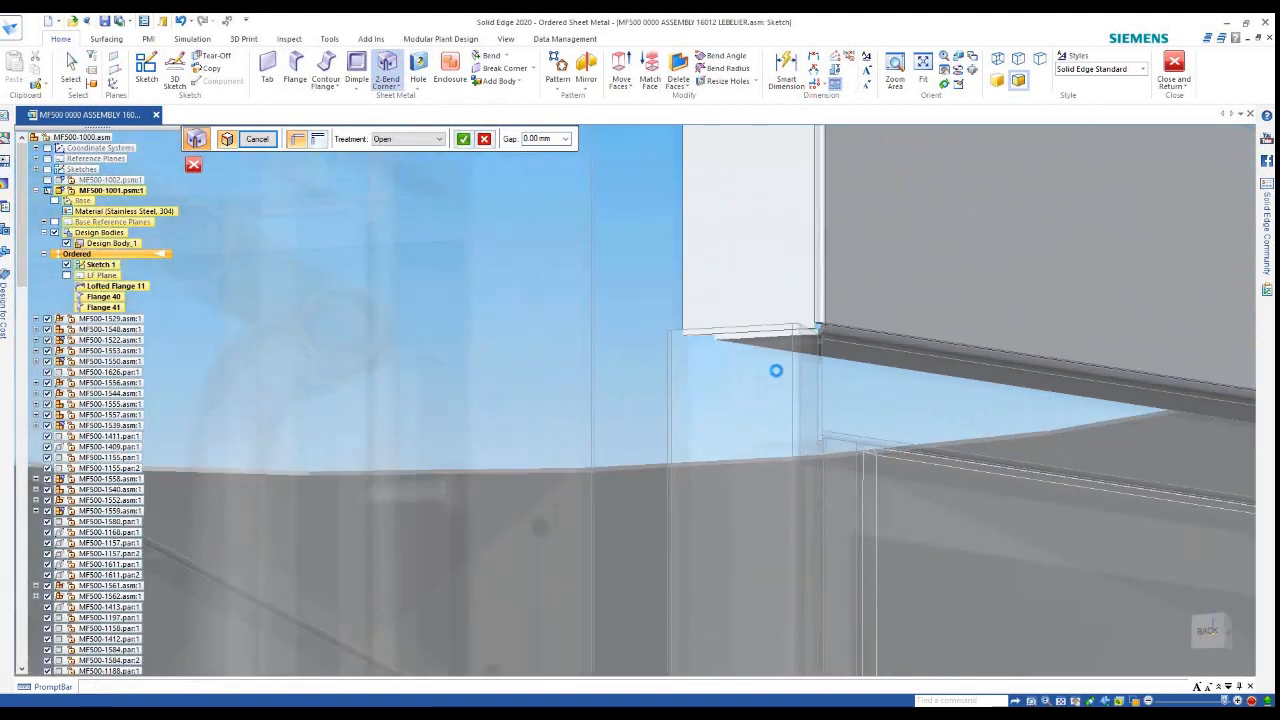
pyautogui.rightClick(773, 376)
pyautogui.rightClick(750, 382)
pyautogui.press('Escape')
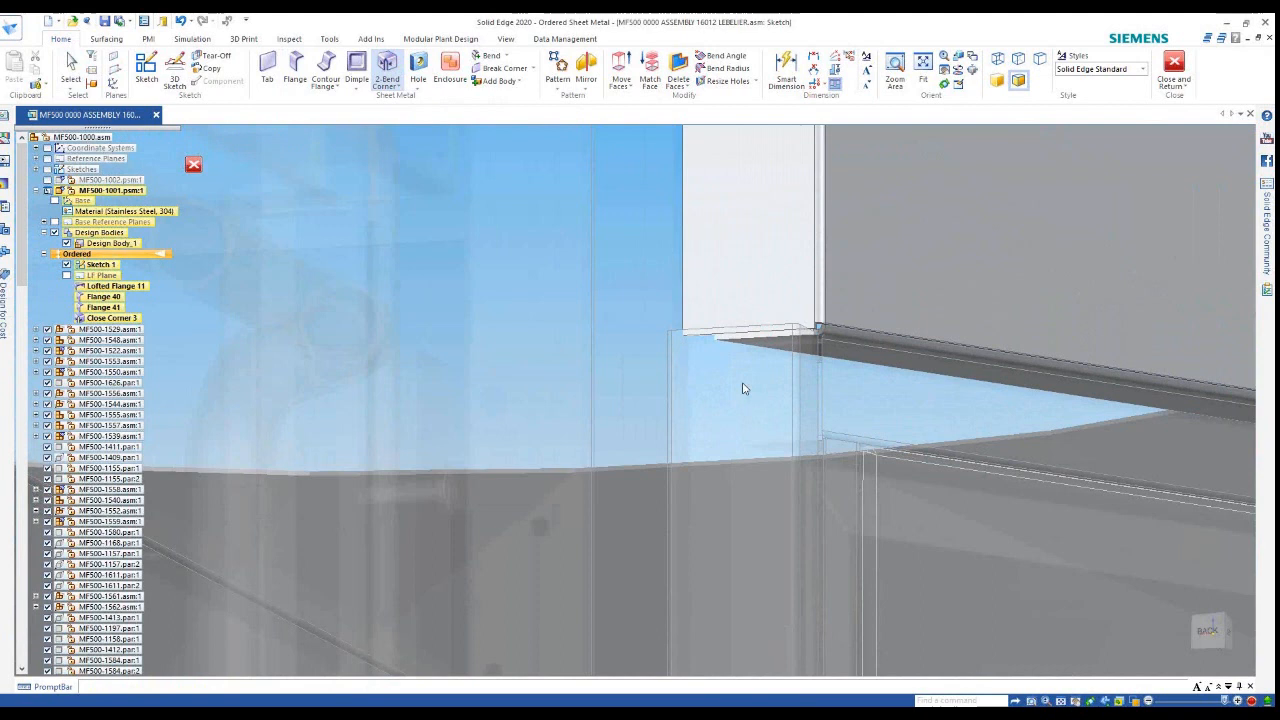
# Hide the surrounding assembly components to isolate MF500-1001.psm
pyautogui.scroll(-2, 719, 372)
pyautogui.scroll(-6, 718, 373)
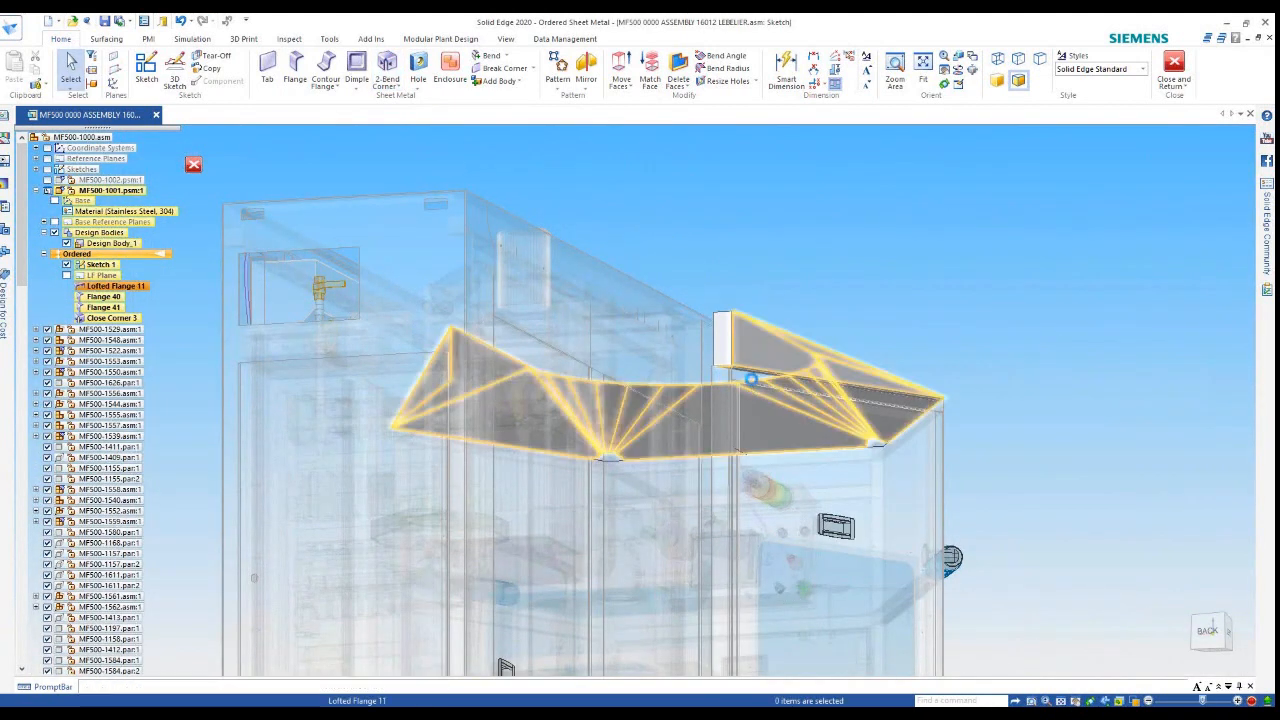
pyautogui.hotkey('ctrl', 'shift', 'p')
pyautogui.scroll(-1, 749, 372)
pyautogui.moveTo(752, 374); pyautogui.dragTo(733, 296, button='middle')
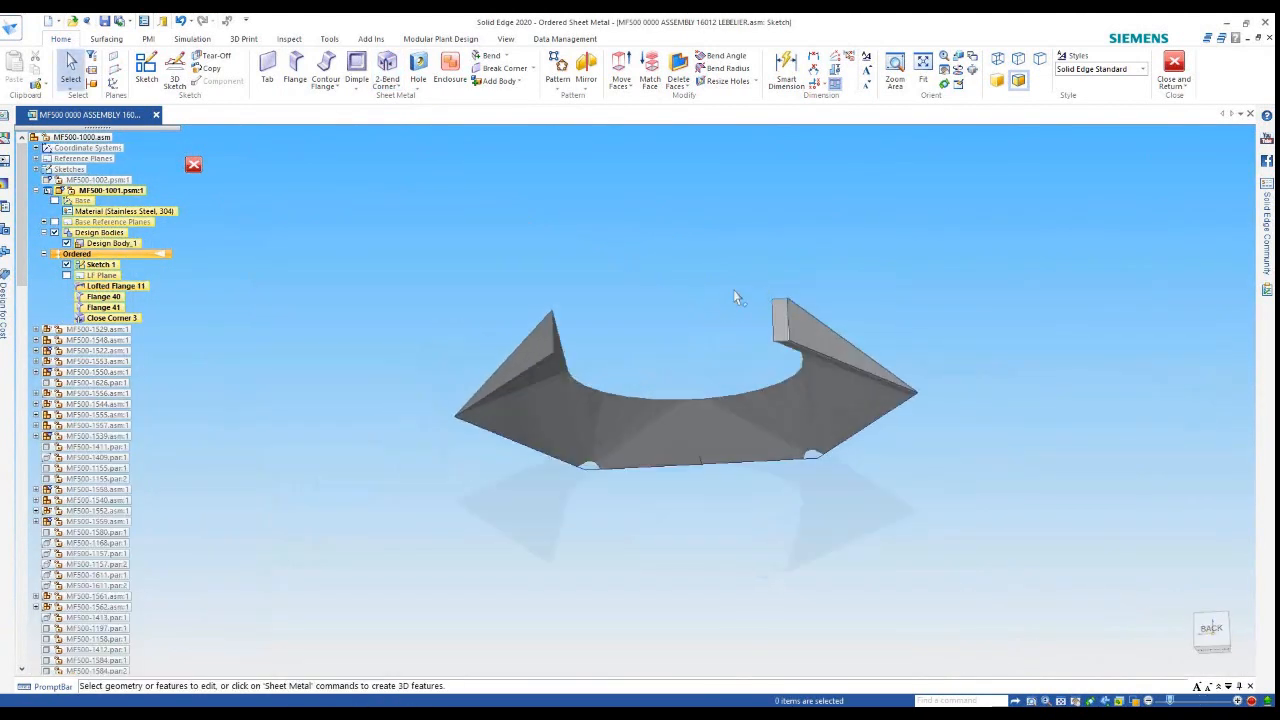
# Mirror both edge flanges and their closed corner about the Right (yz) reference plane using Mirror Copy Feature
pyautogui.click(108, 318)
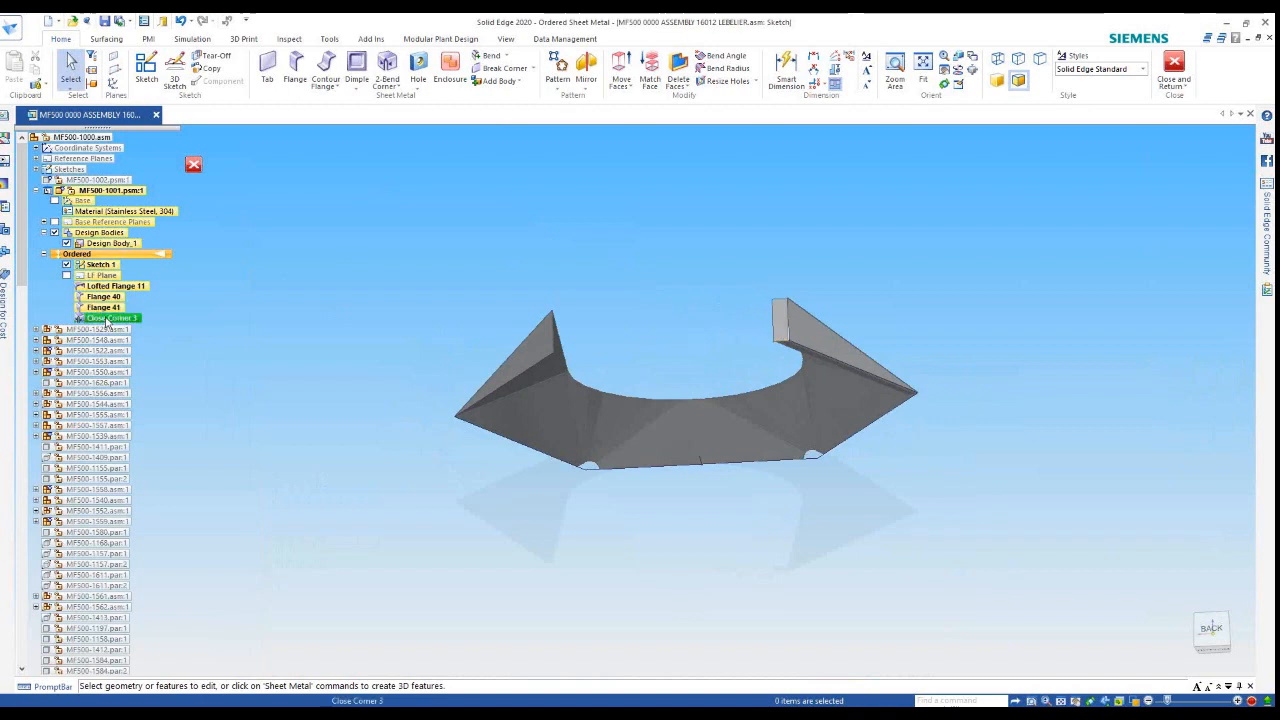
pyautogui.keyDown('shift'); pyautogui.click(102, 297); pyautogui.keyUp('shift')
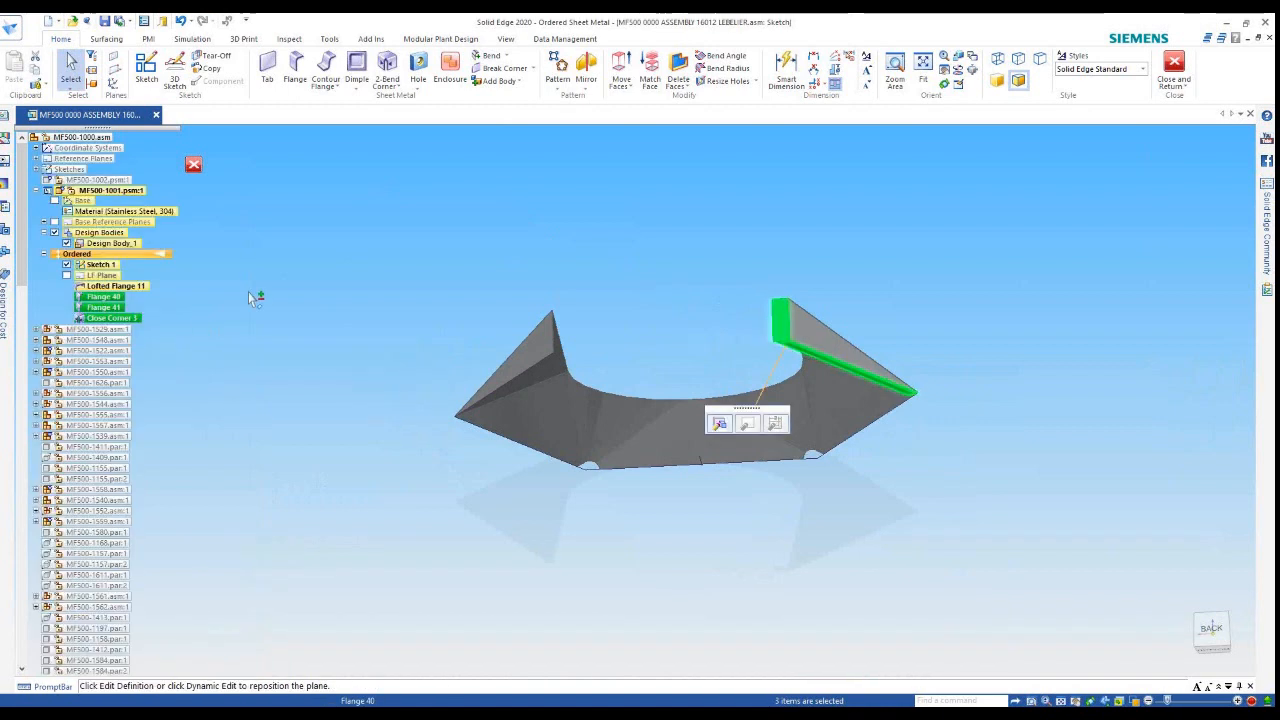
pyautogui.click(587, 86)
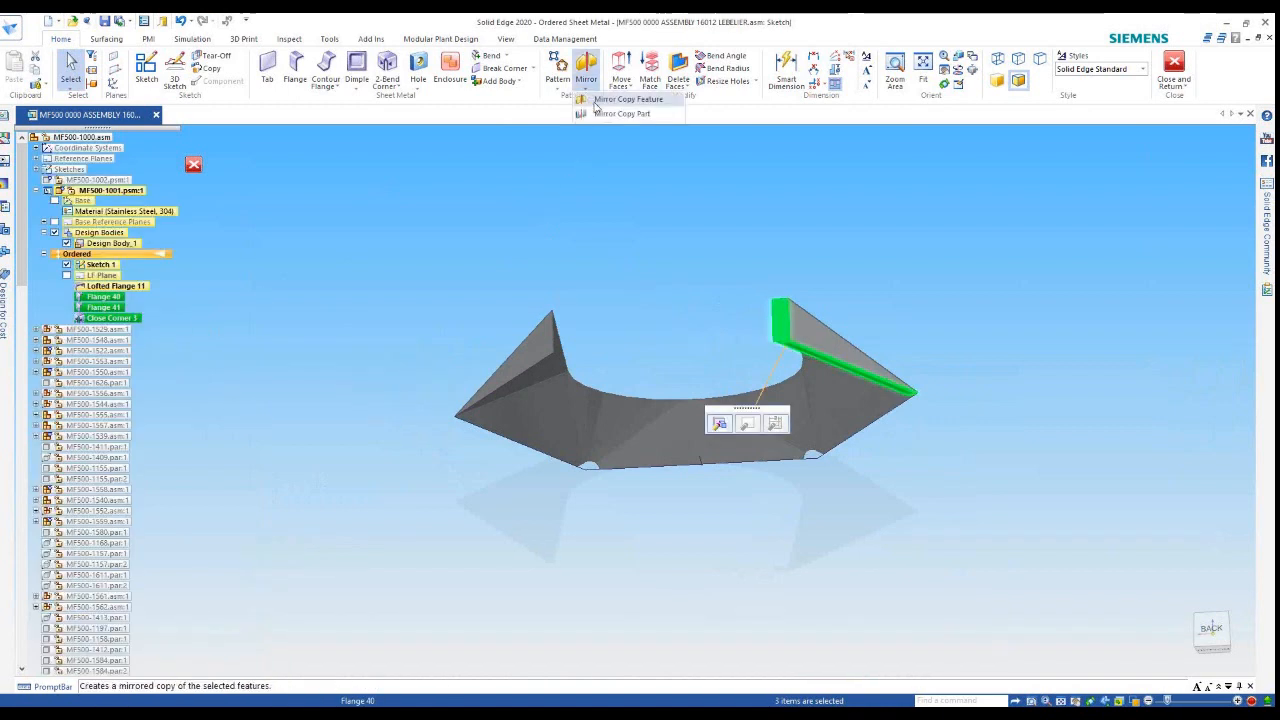
pyautogui.click(605, 101)
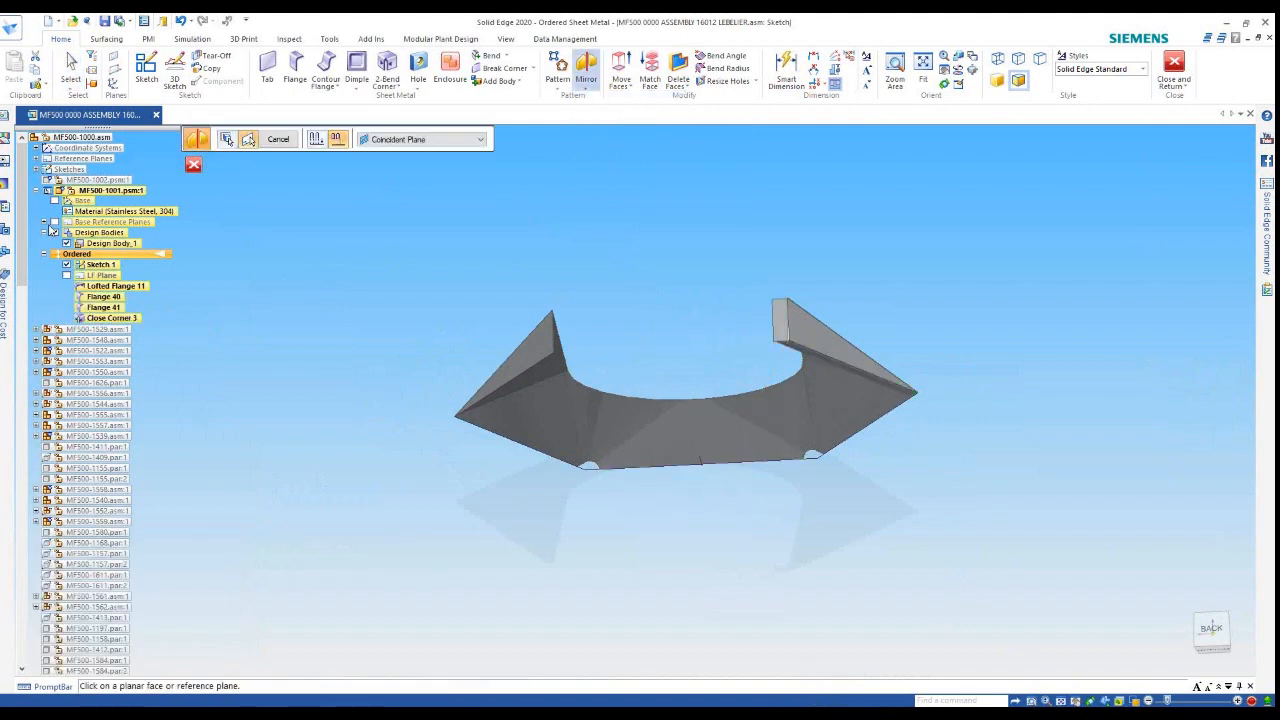
pyautogui.click(44, 222)
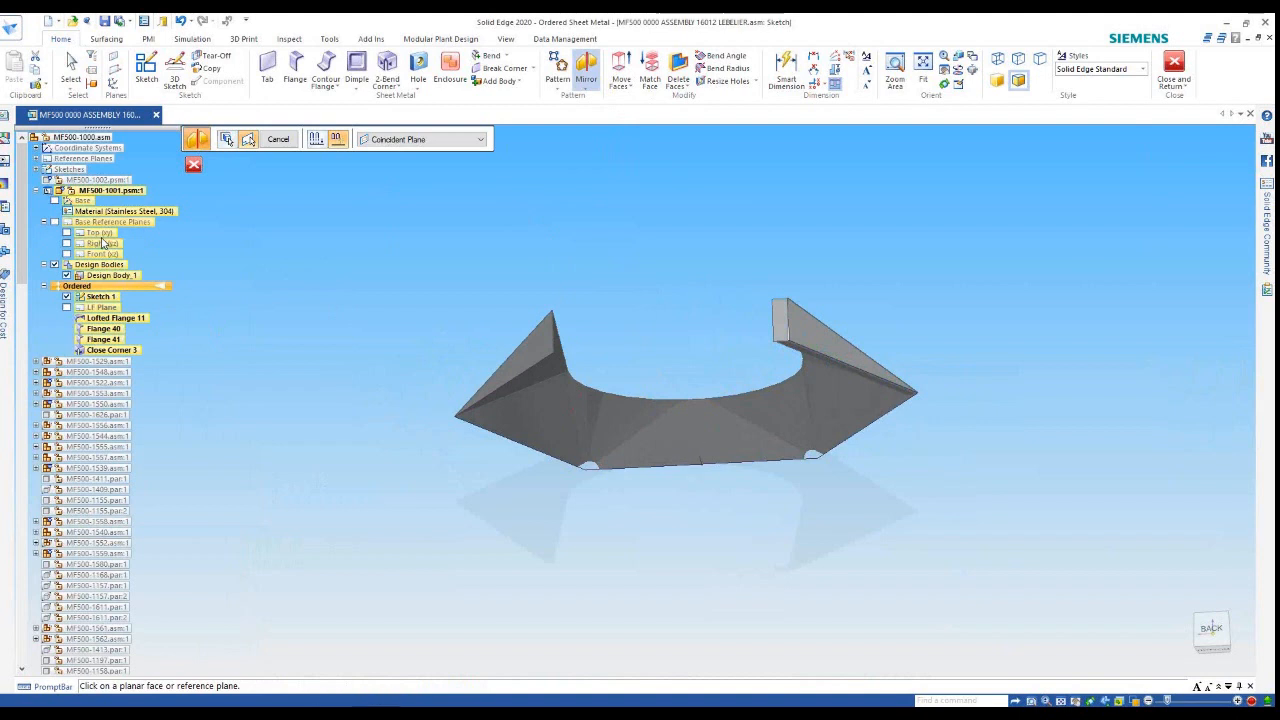
pyautogui.click(103, 243)
pyautogui.rightClick(417, 351)
# Create the part's flat pattern, using a lofted front panel face and its lower edge as the x-axis and origin
pyautogui.moveTo(660, 300); pyautogui.dragTo(363, 311, button='middle')
pyautogui.scroll(5, 711, 367)
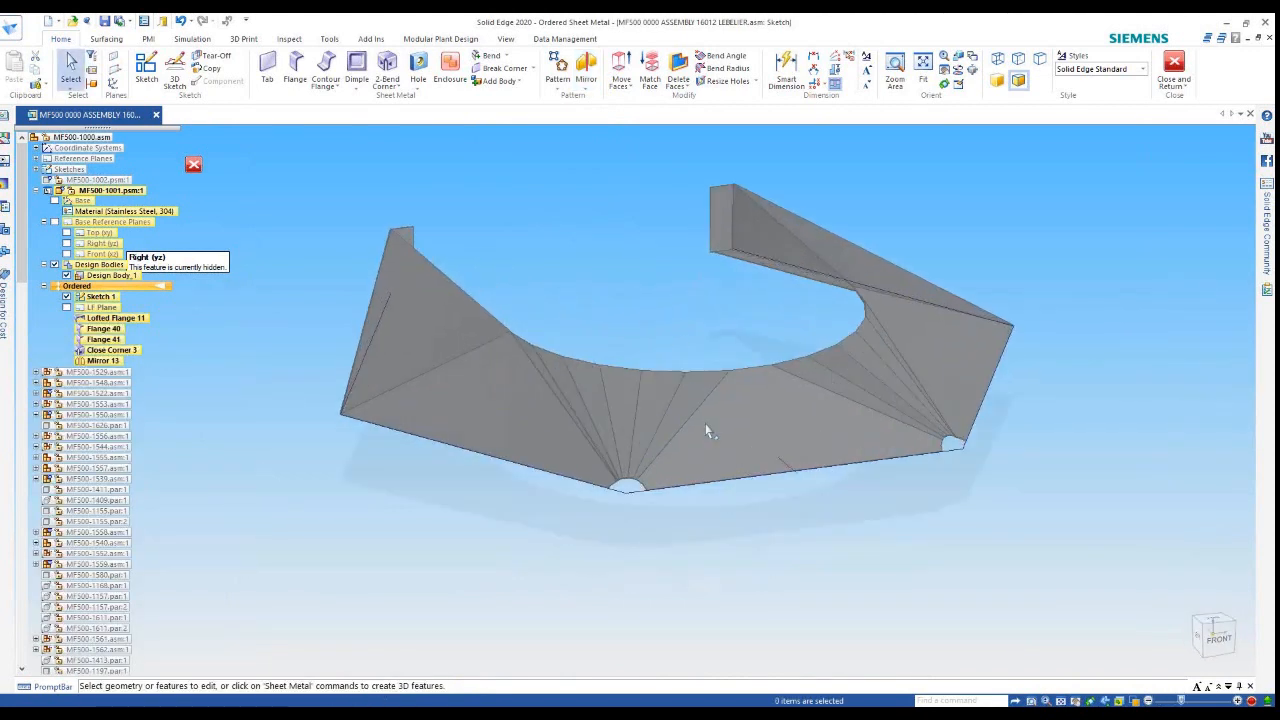
pyautogui.moveTo(720, 466)
pyautogui.mouseDown(button='middle')
pyautogui.moveTo(669, 434)
pyautogui.moveTo(714, 429)
pyautogui.moveTo(735, 448)
pyautogui.moveTo(729, 486)
pyautogui.mouseUp(button='middle')
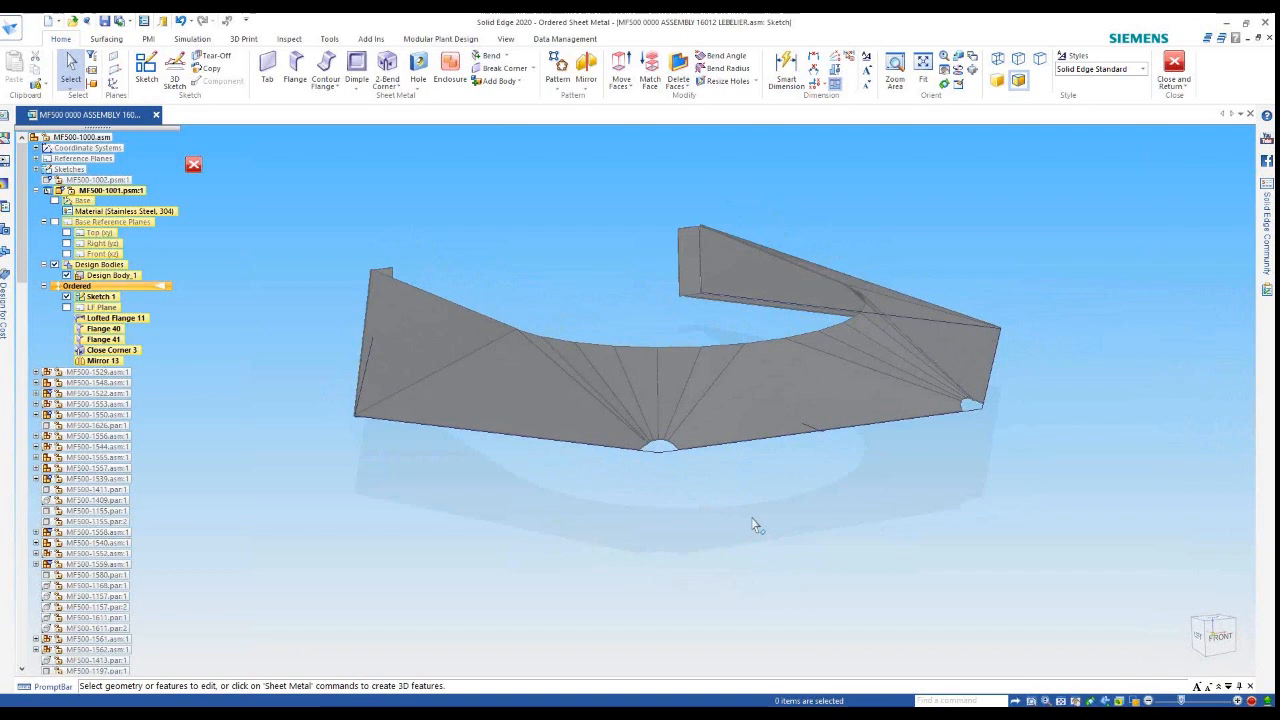
pyautogui.scroll(-1, 752, 530)
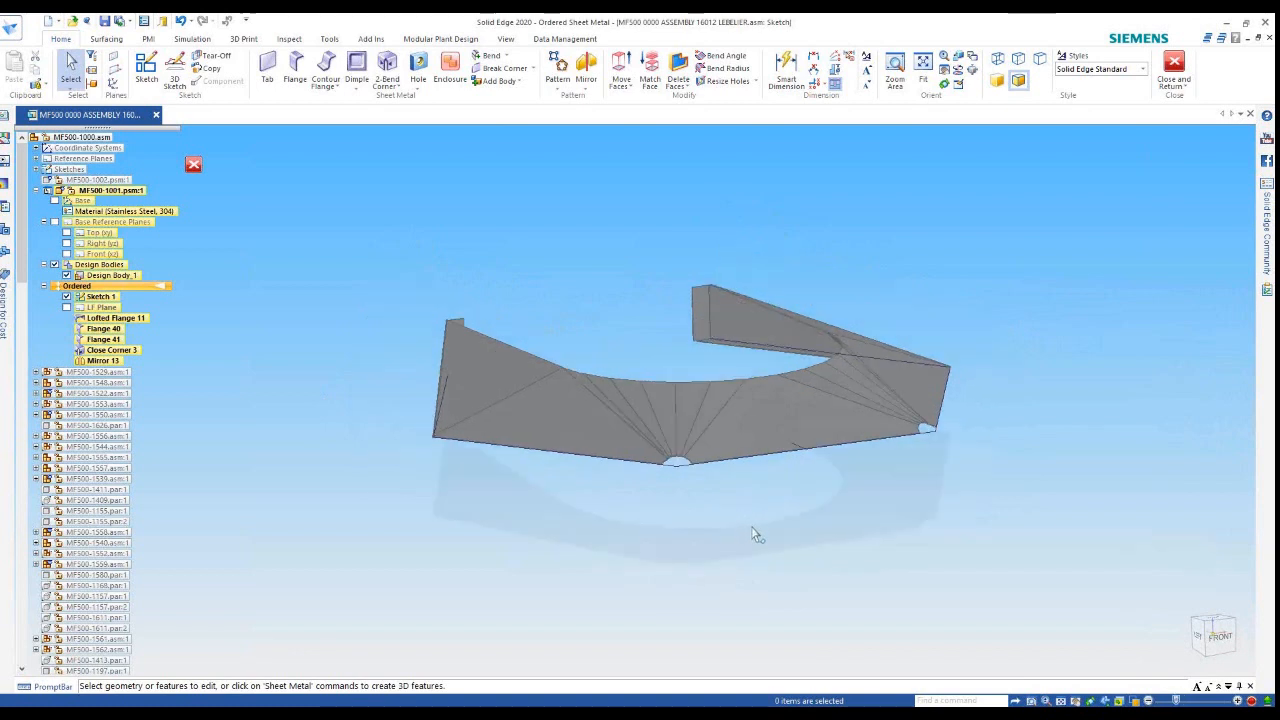
pyautogui.click(330, 39)
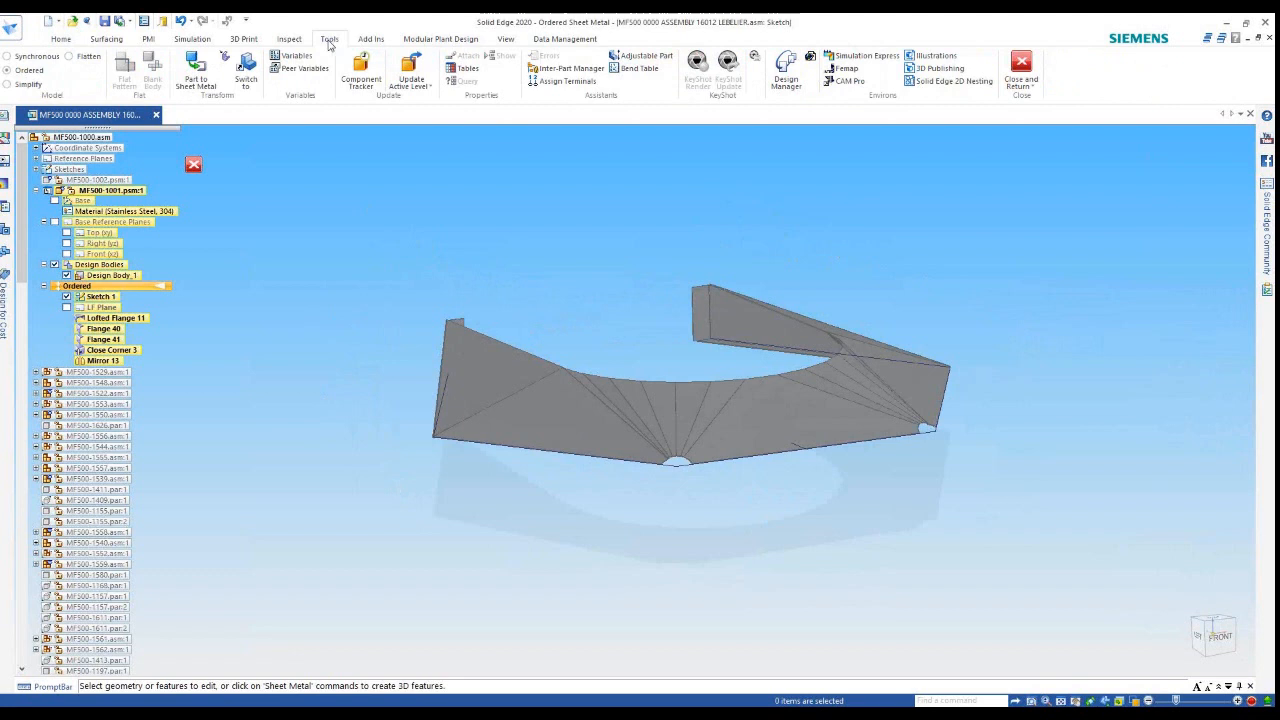
pyautogui.click(70, 57)
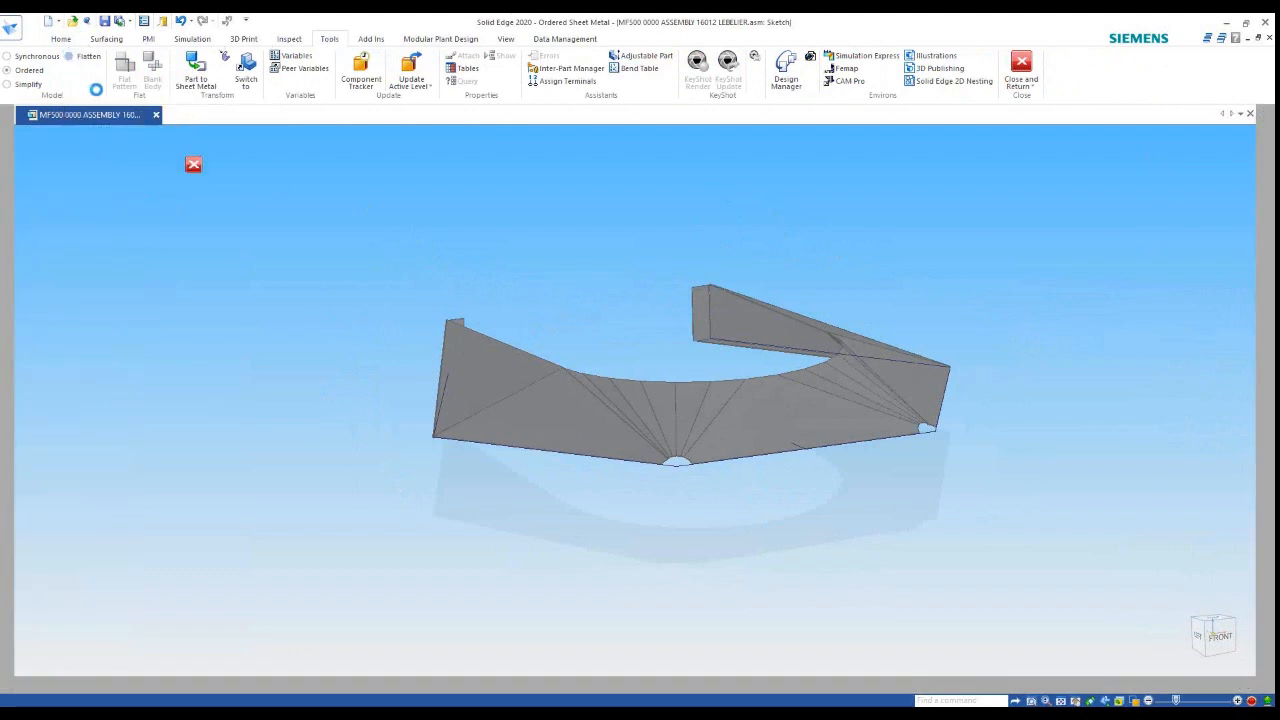
pyautogui.click(733, 426)
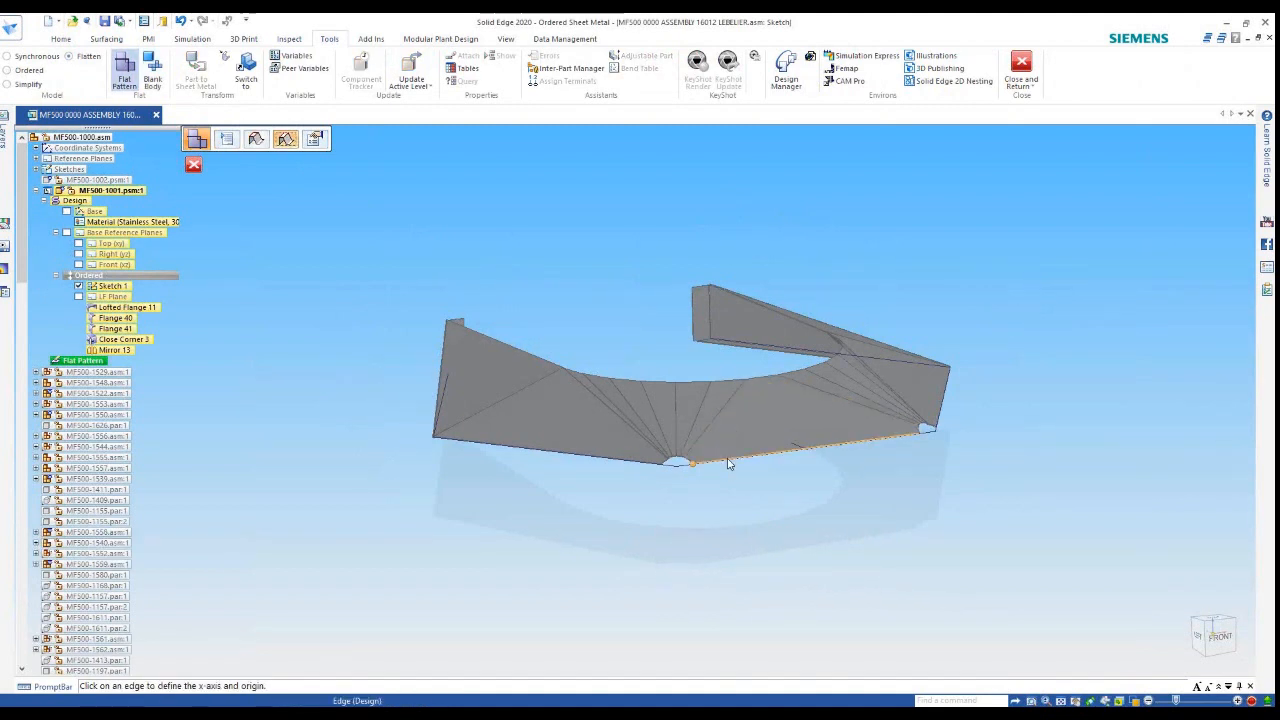
pyautogui.click(768, 511)
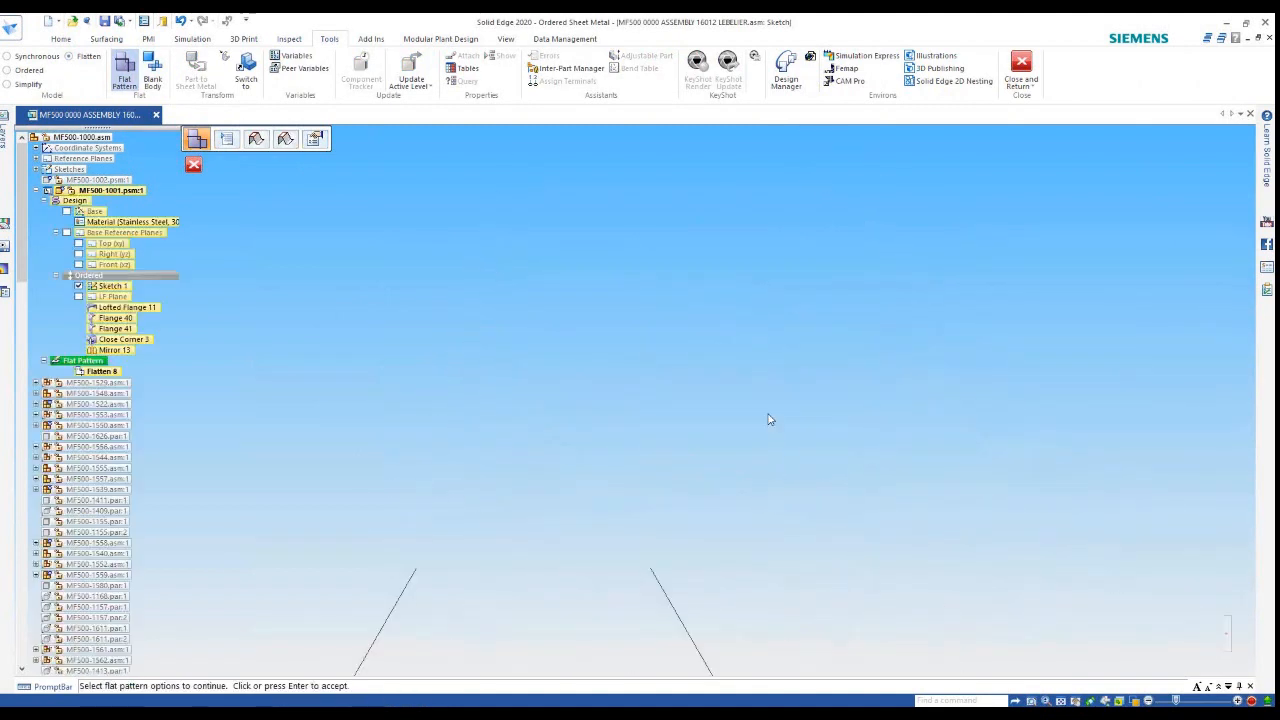
pyautogui.scroll(5, 720, 590)
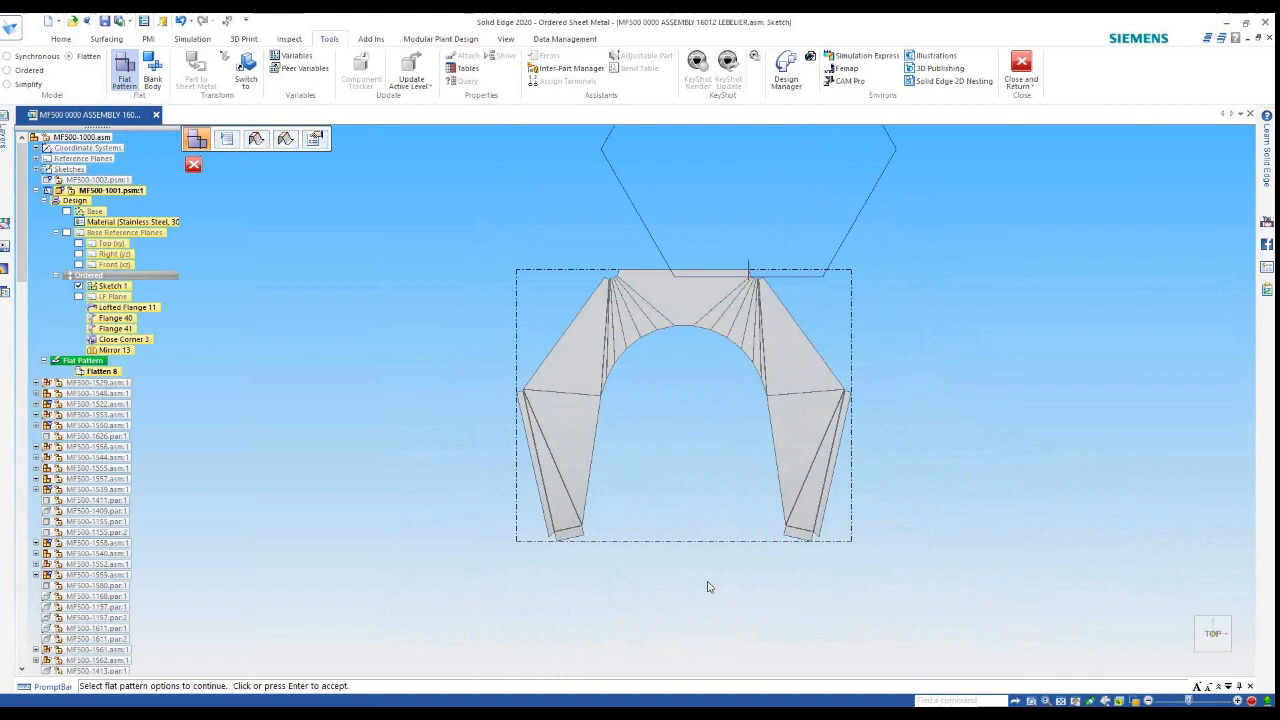
# Hide Sketch 1 in the flat pattern model and inspect the flattened blank
pyautogui.click(78, 287)
pyautogui.scroll(2, 804, 416)
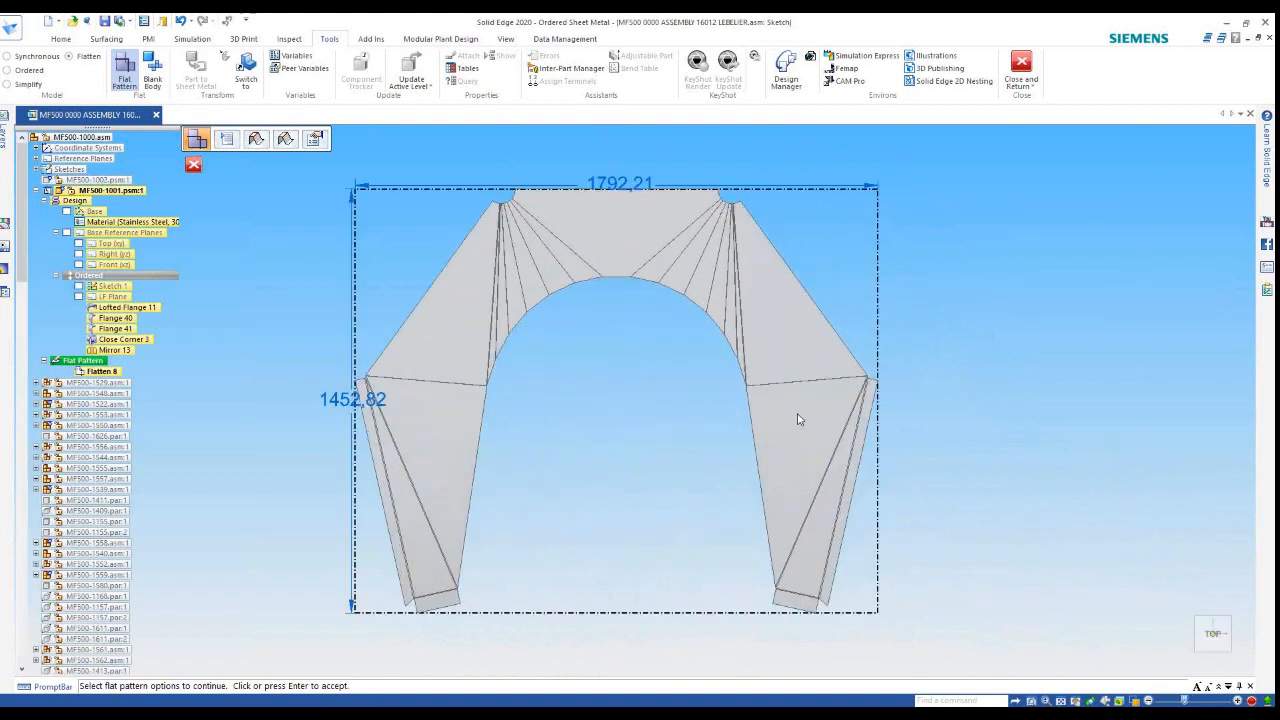
pyautogui.scroll(-1, 642, 421)
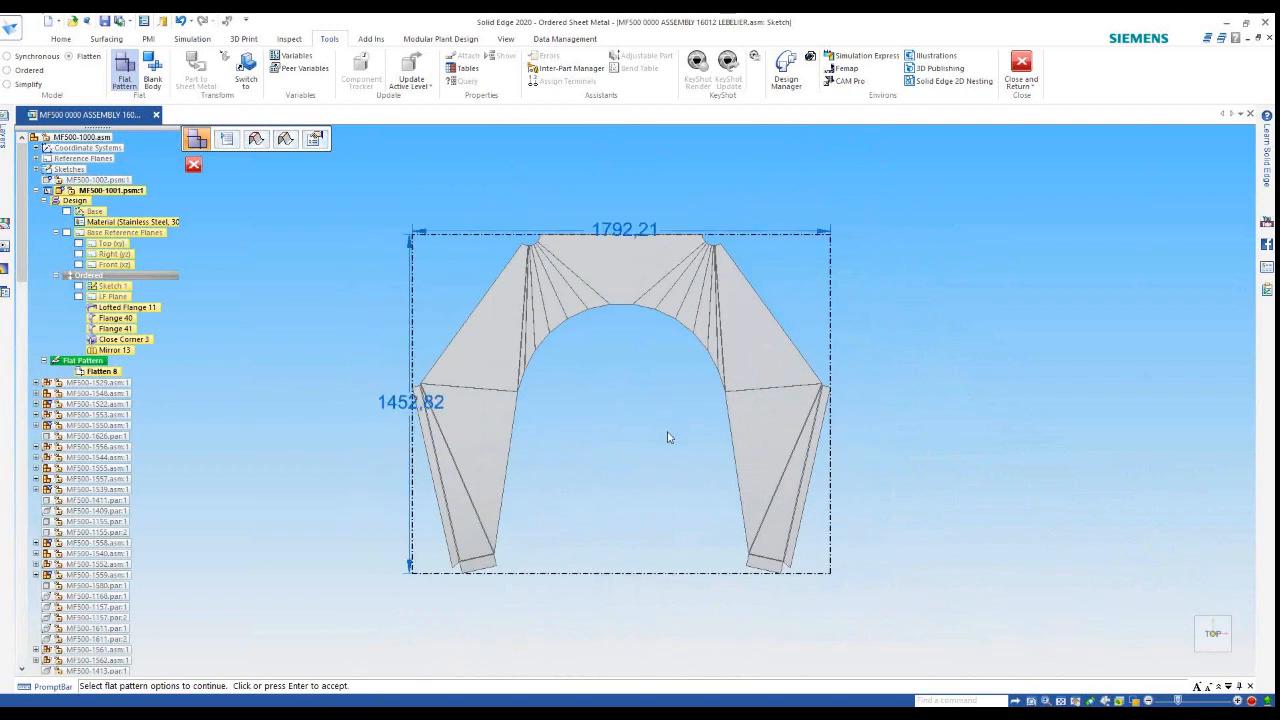
# Leave the in-place part edit and return to the full MF500-1000 assembly
pyautogui.click(1022, 66)
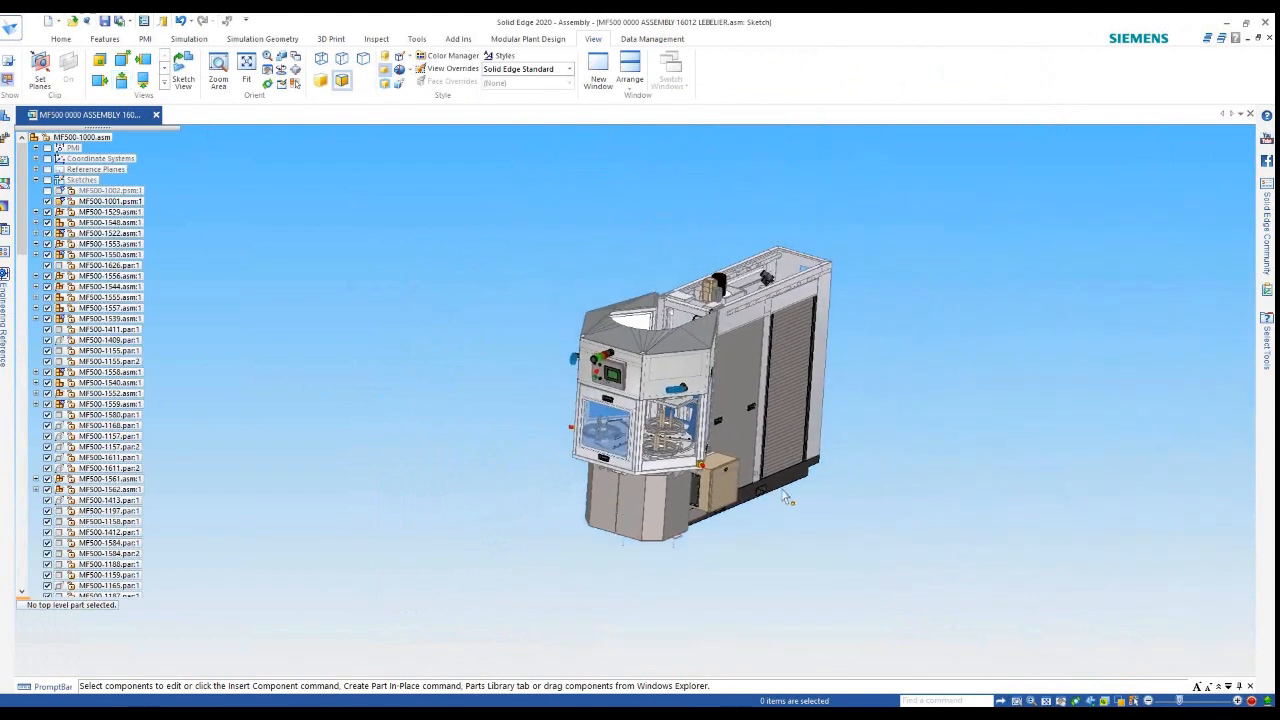
pyautogui.moveTo(778, 493); pyautogui.dragTo(784, 471, button='middle')
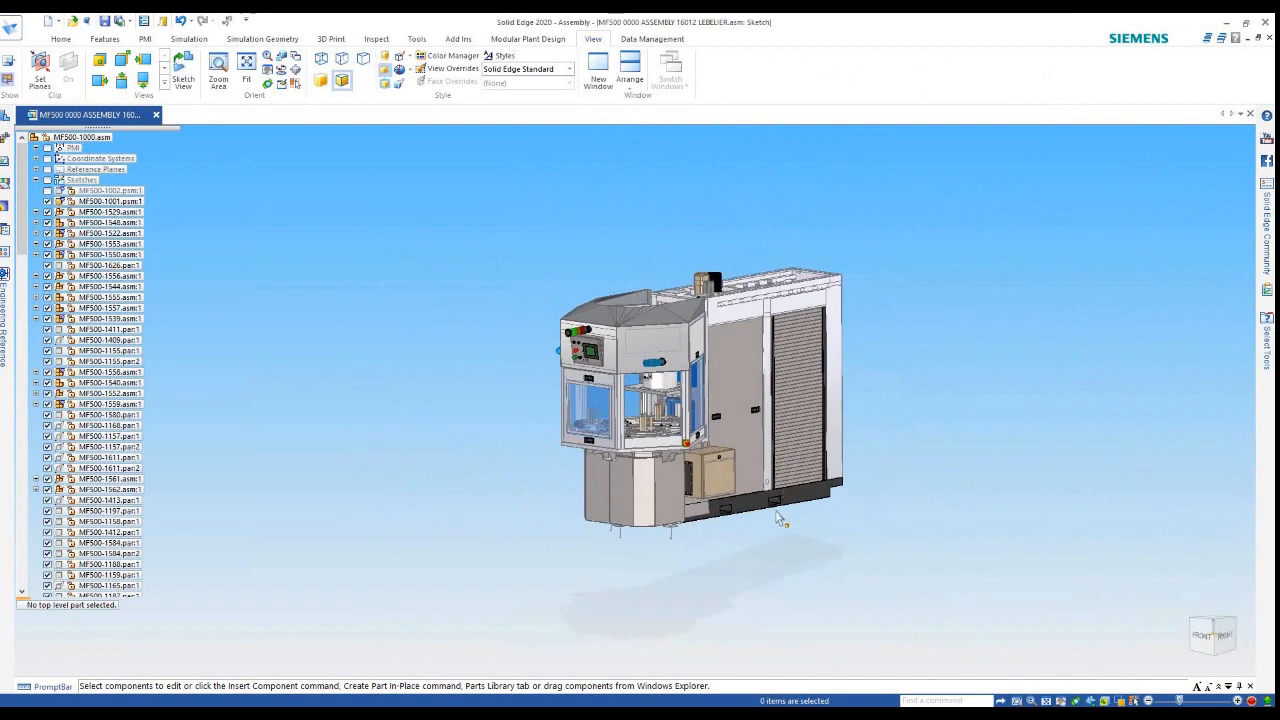
pyautogui.scroll(3, 776, 513)
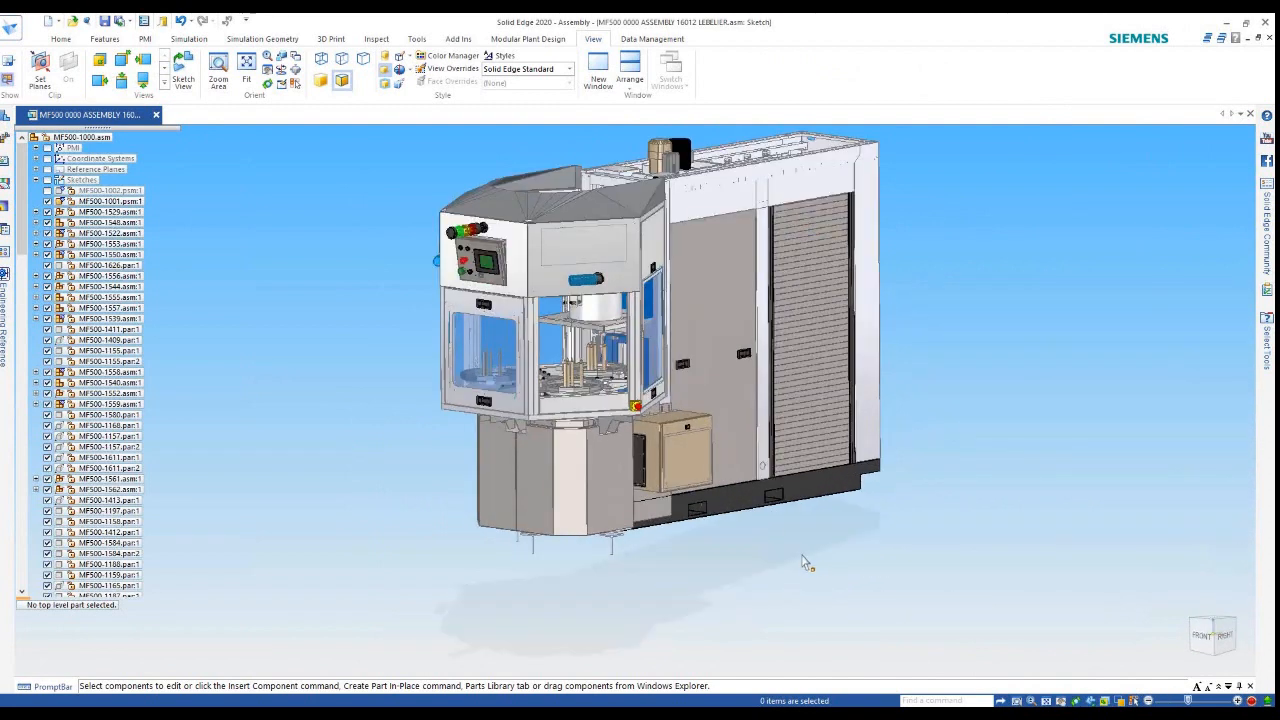
# Open the front control panel part MF500-1745.psm for in-place editing and examine its sheet metal geometry
pyautogui.click(598, 248)
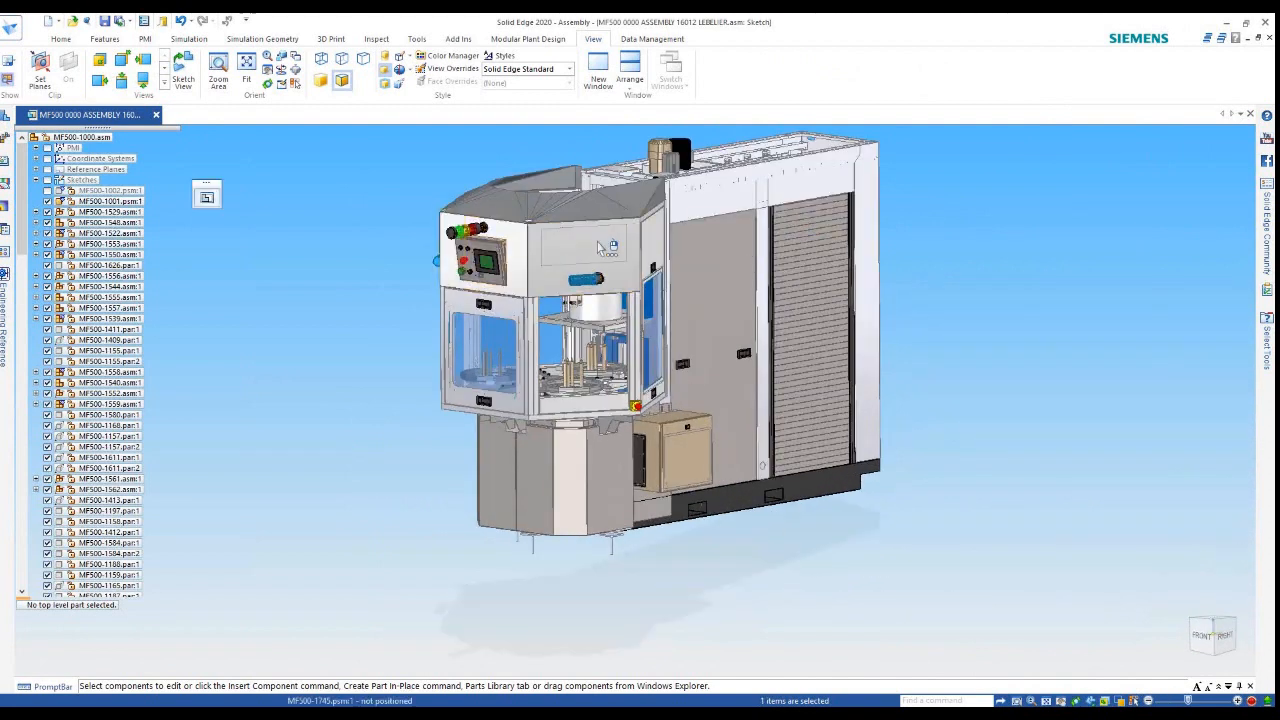
pyautogui.rightClick(590, 251)
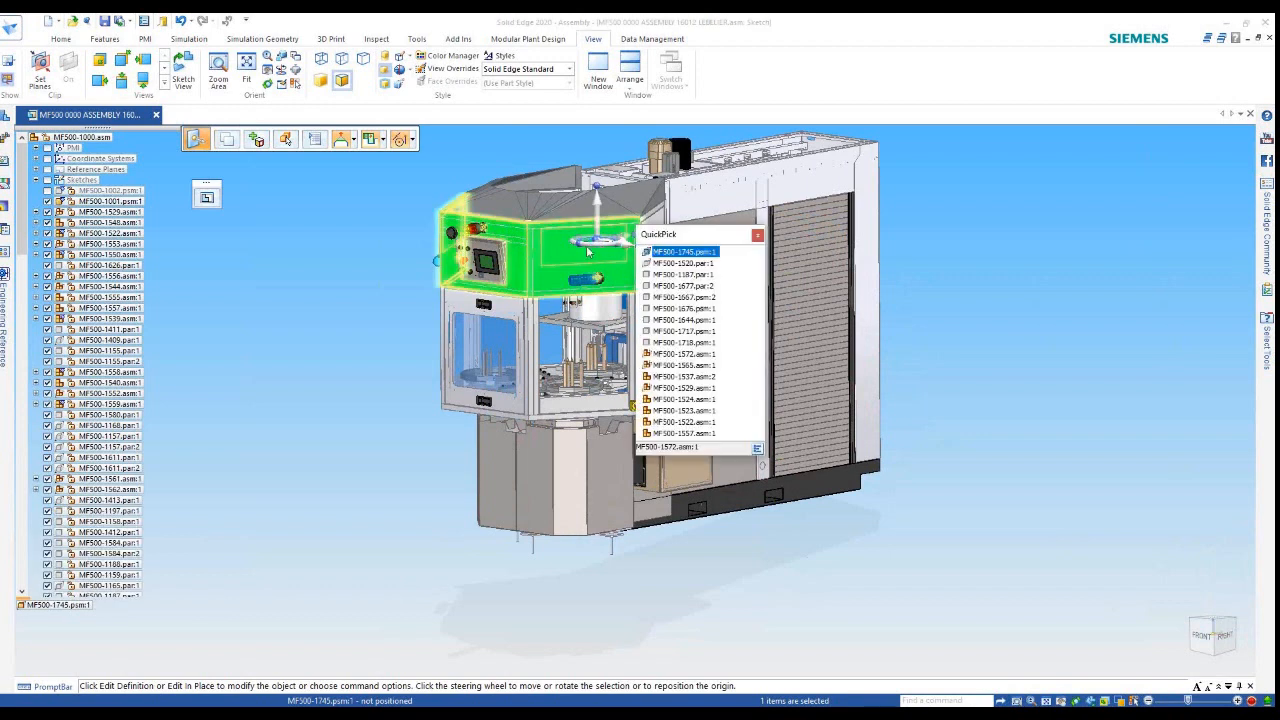
pyautogui.doubleClick(704, 253)
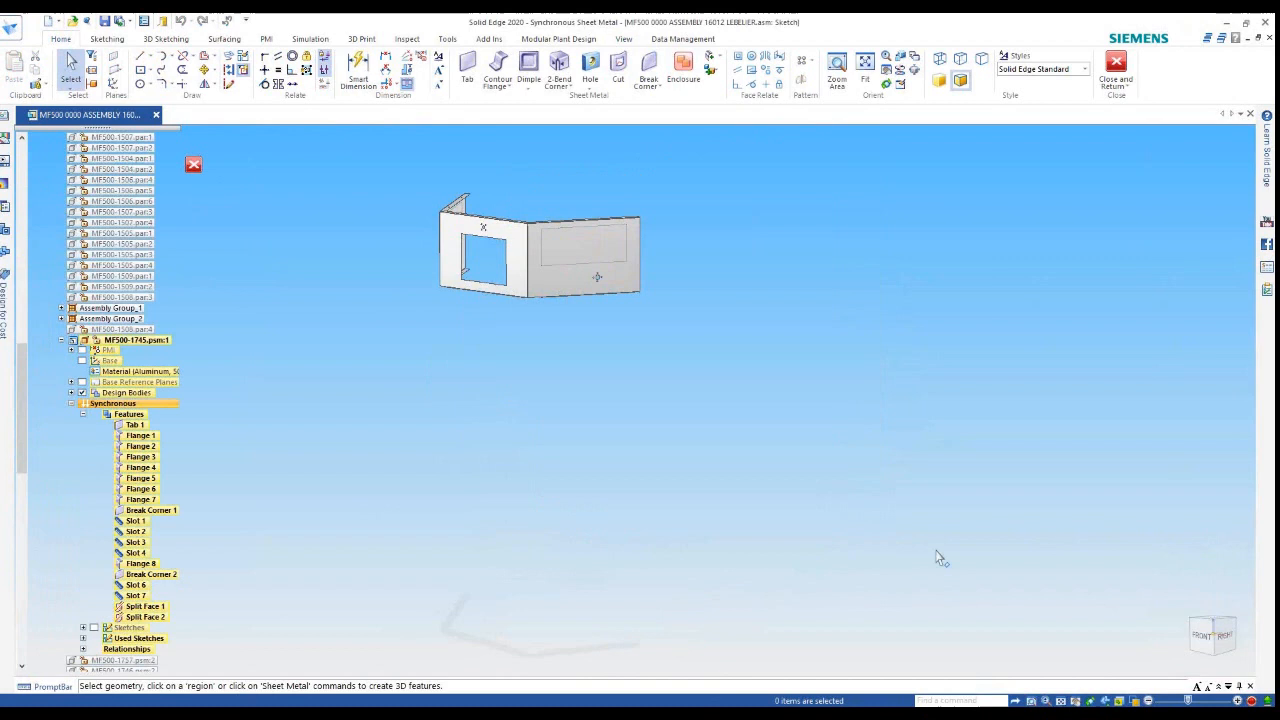
pyautogui.scroll(-1, 909, 511)
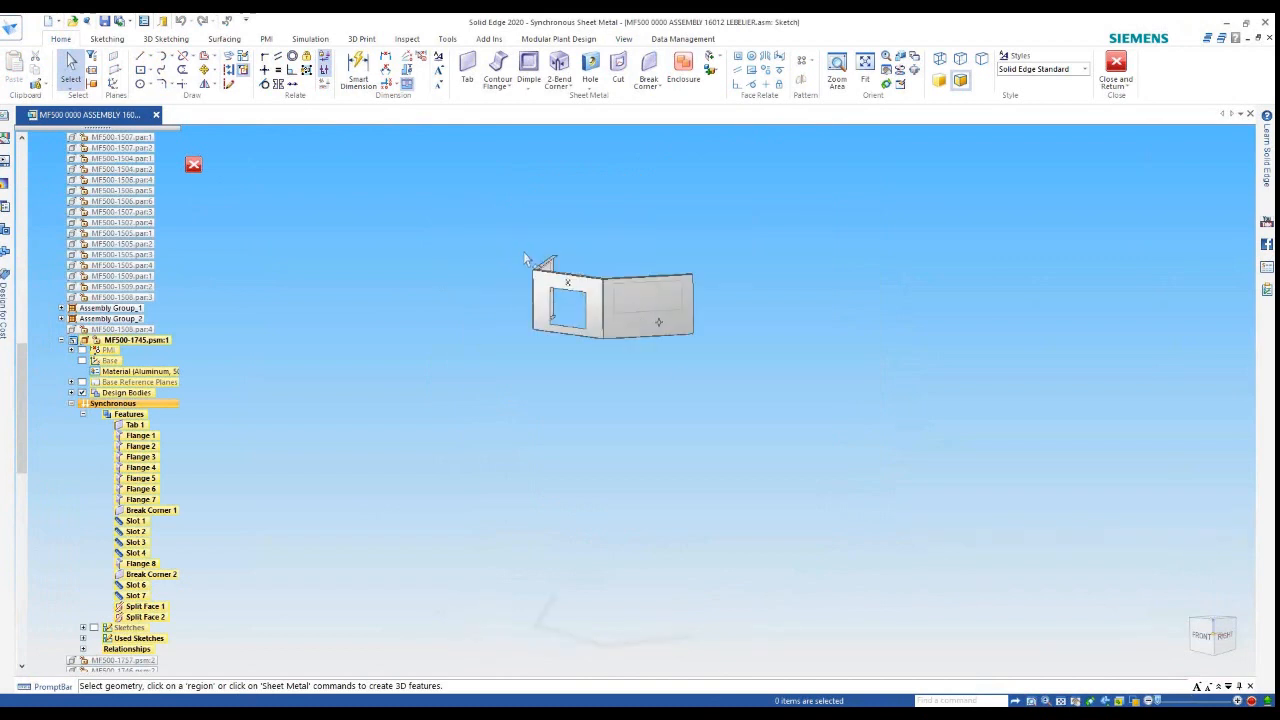
pyautogui.scroll(5, 523, 251)
pyautogui.scroll(2, 893, 316)
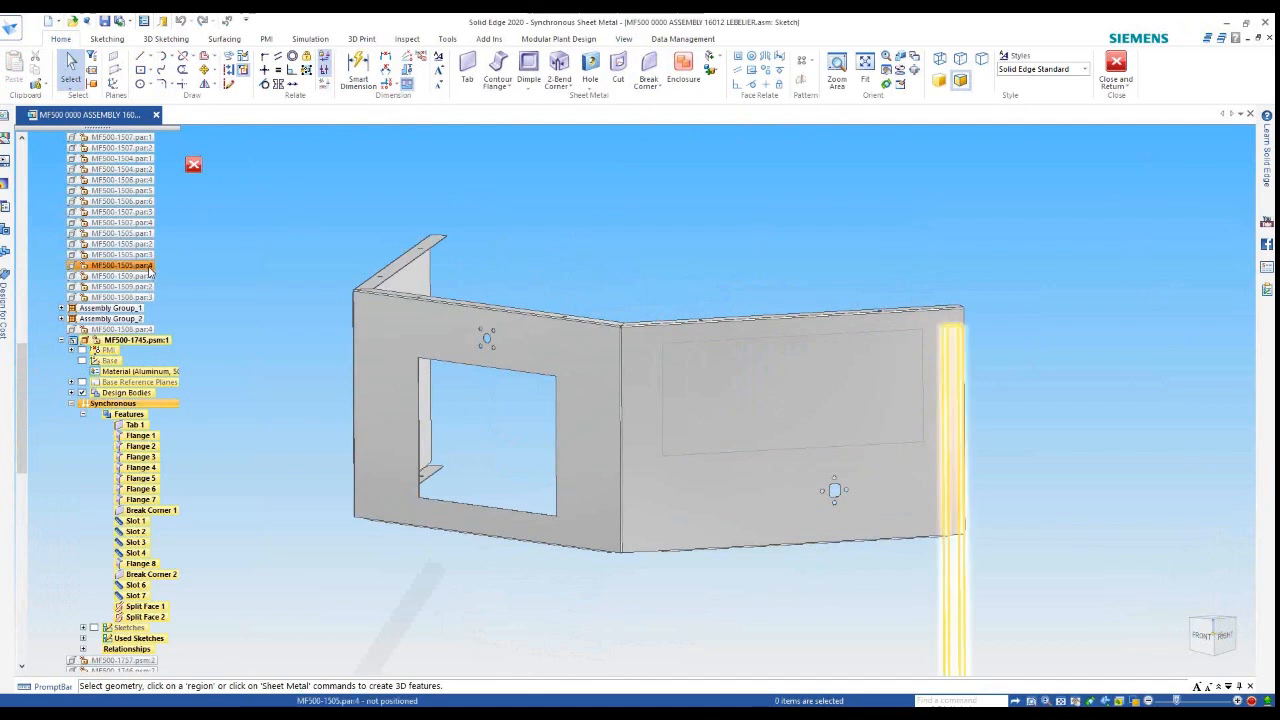
# Close the control panel part's in-place edit and return to the whole machine assembly
pyautogui.click(3, 306)
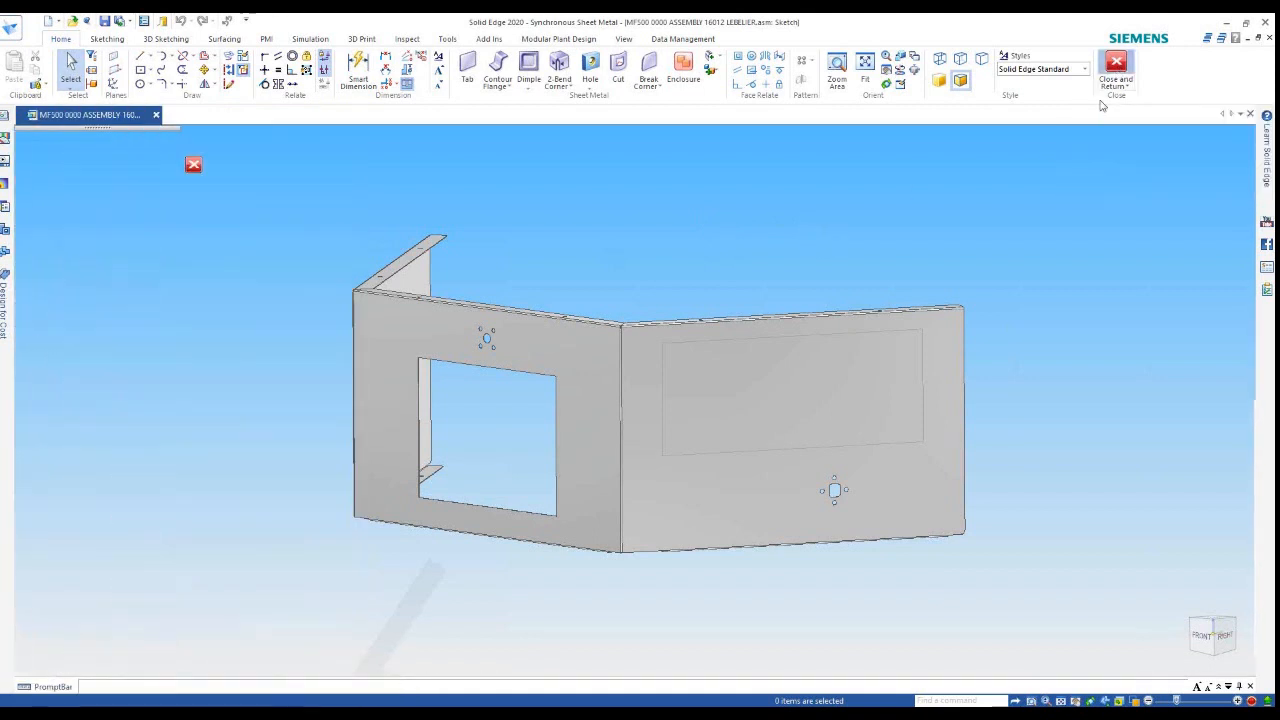
pyautogui.click(1115, 72)
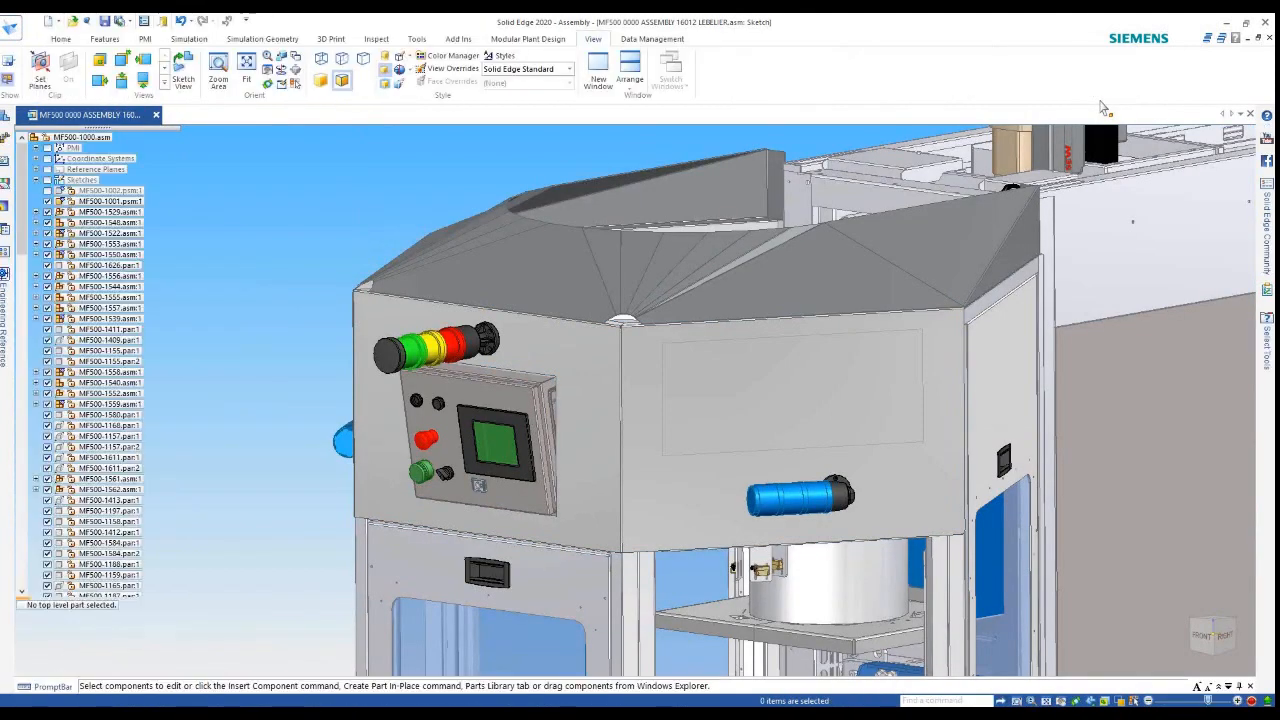
pyautogui.scroll(-3, 662, 157)
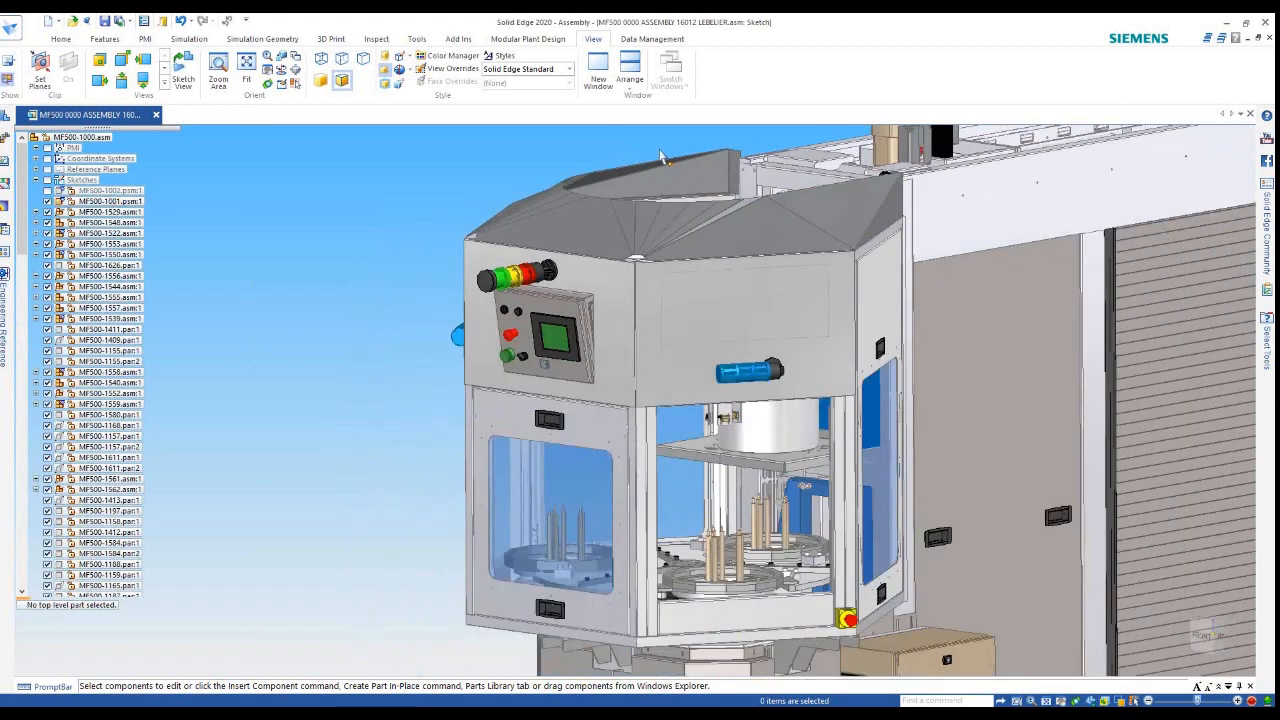
pyautogui.scroll(-1, 396, 255)
pyautogui.scroll(-1, 396, 255)
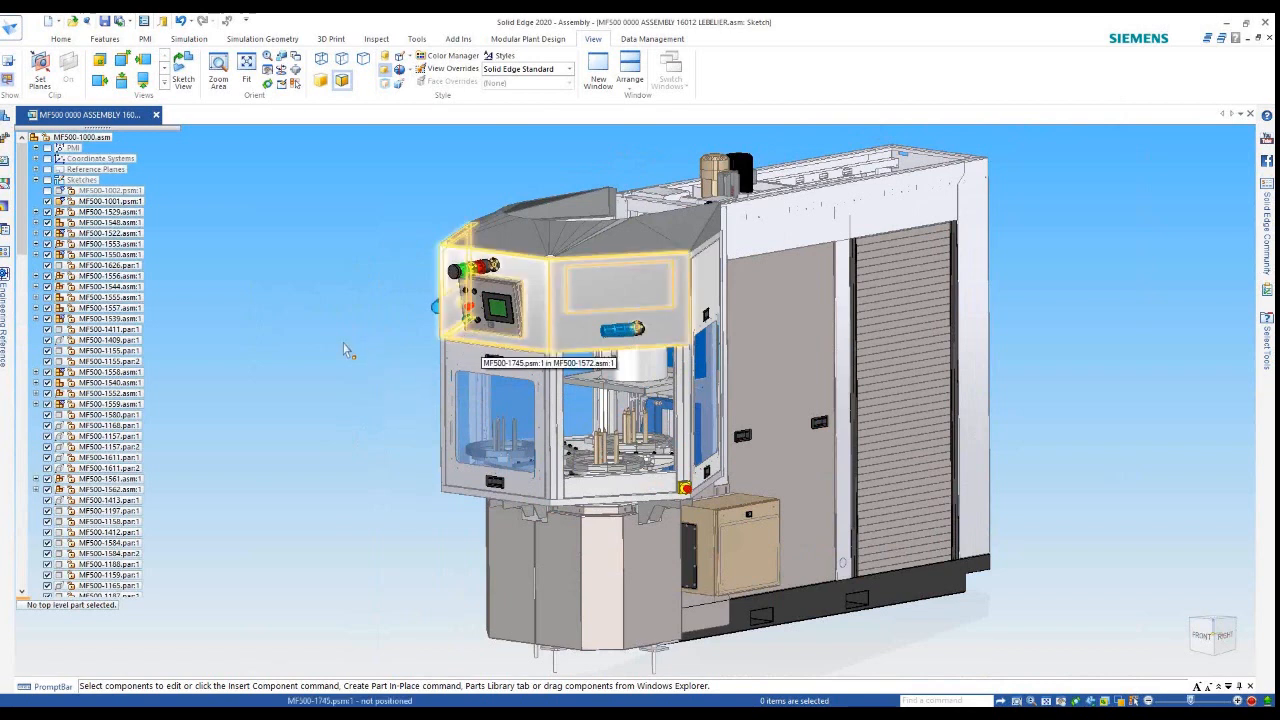
# Duplicate the saved part selection query Inox 1.5mm within Queries
pyautogui.click(1266, 347)
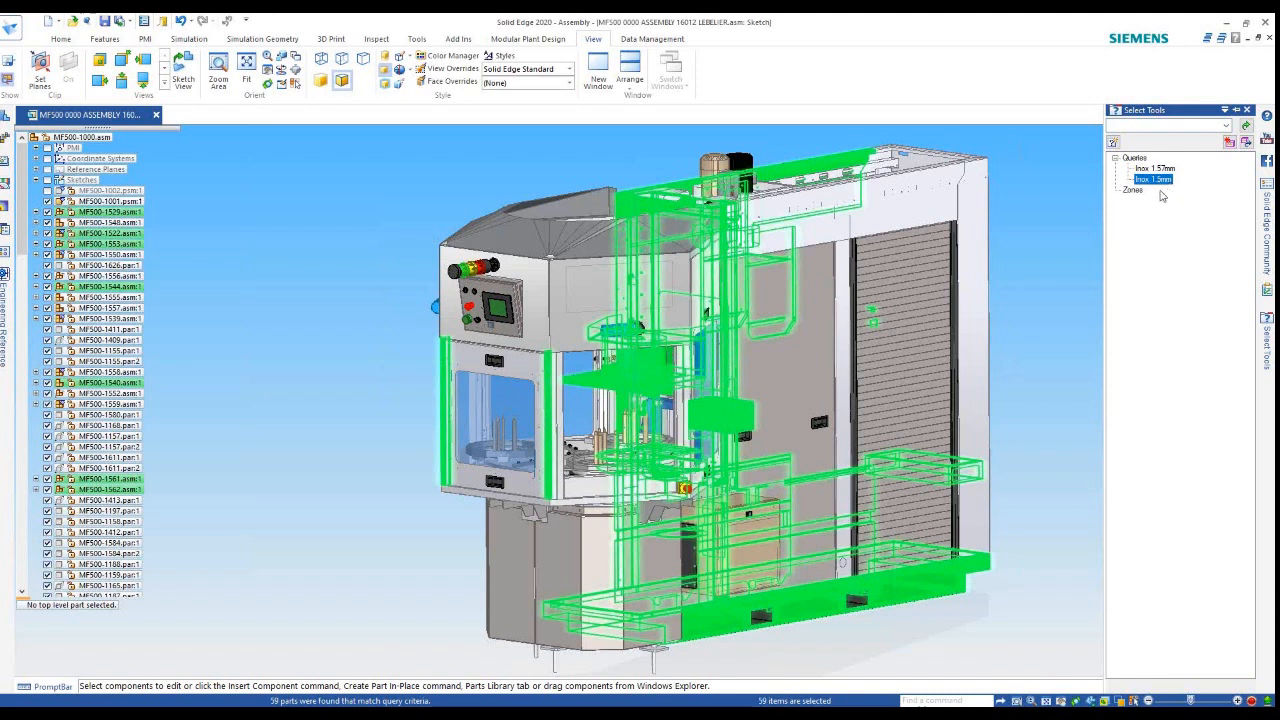
pyautogui.rightClick(1154, 181)
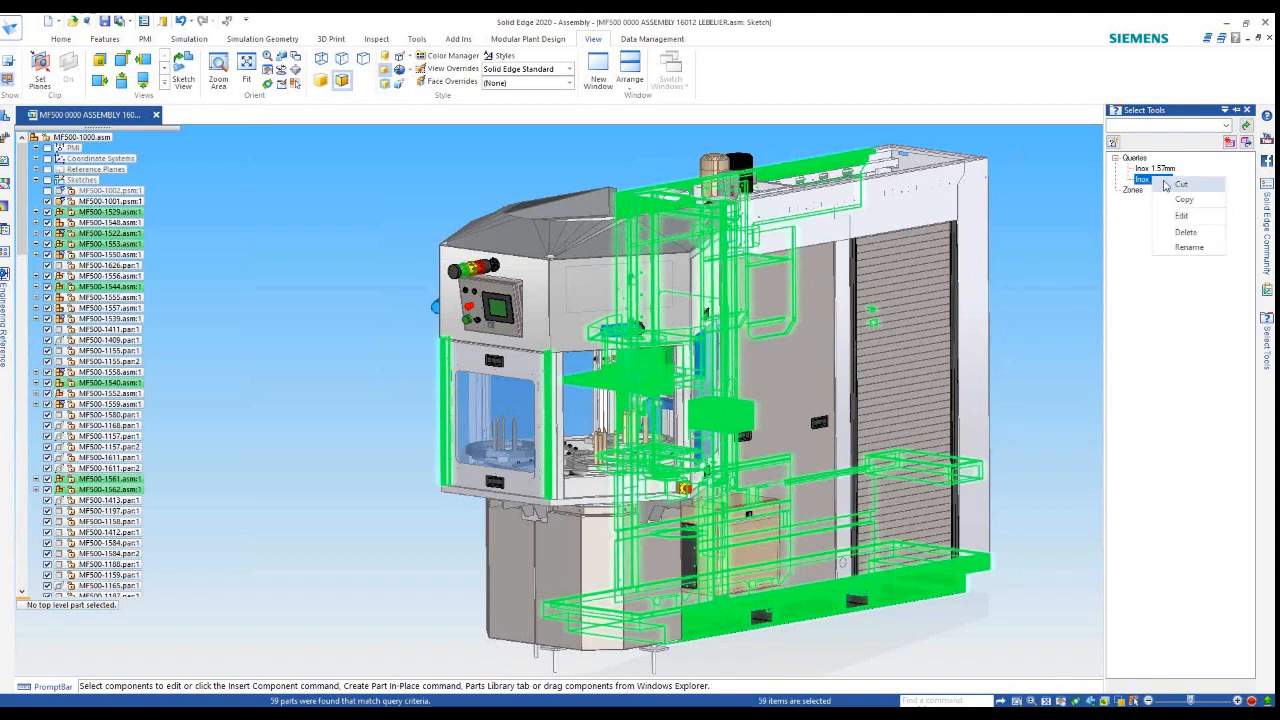
pyautogui.click(1186, 200)
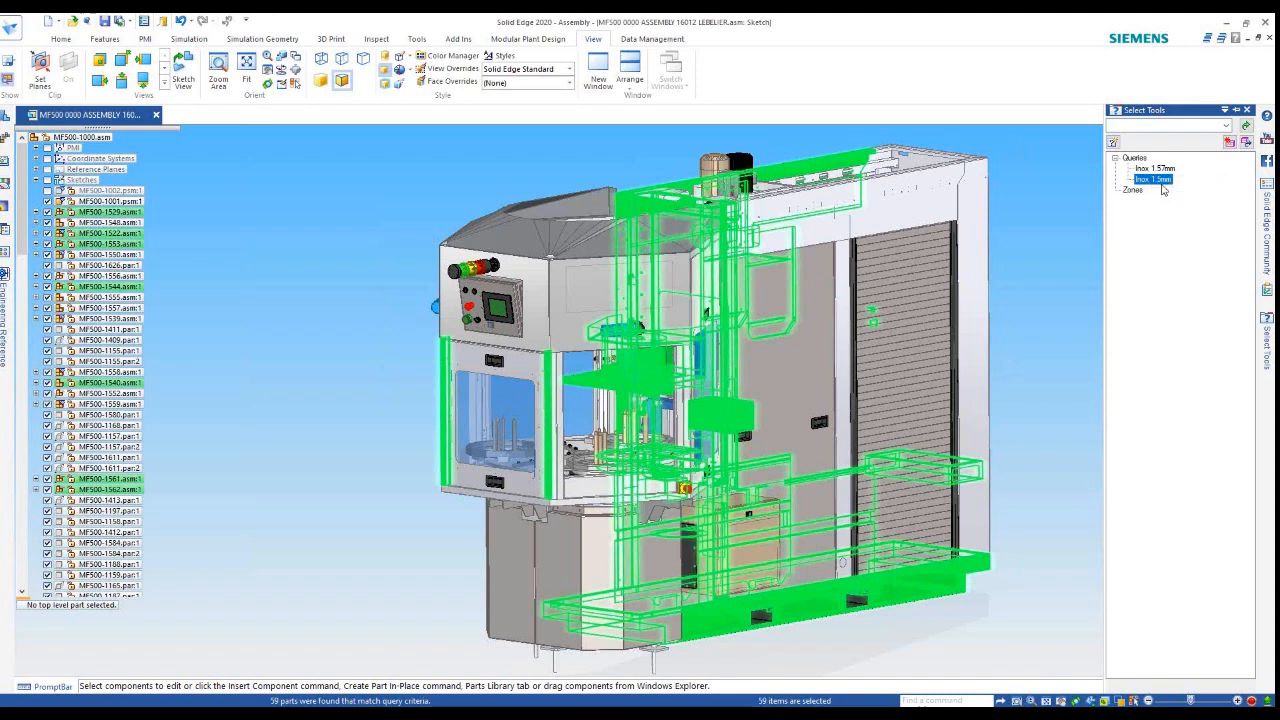
pyautogui.rightClick(1135, 158)
pyautogui.click(1175, 168)
# Edit the copied query and name it Stainless 1.98mm
pyautogui.rightClick(1151, 189)
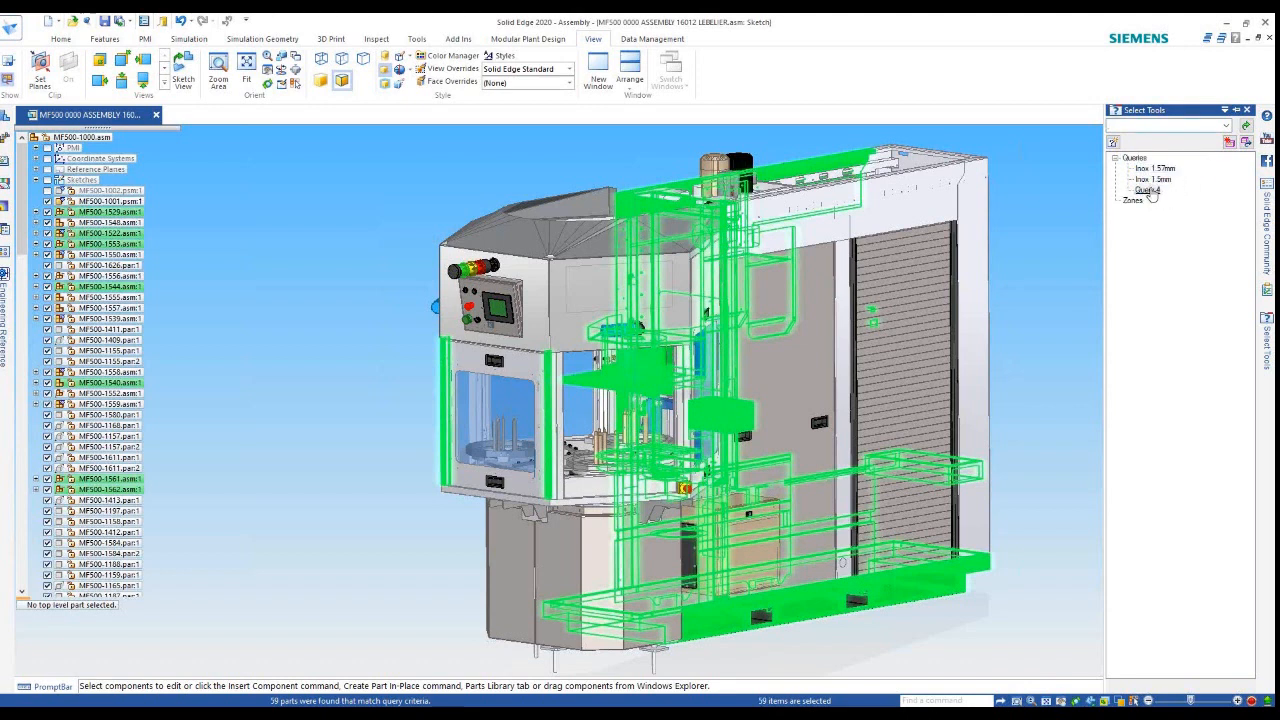
pyautogui.click(1180, 228)
pyautogui.write('Stainless 1.98mm')
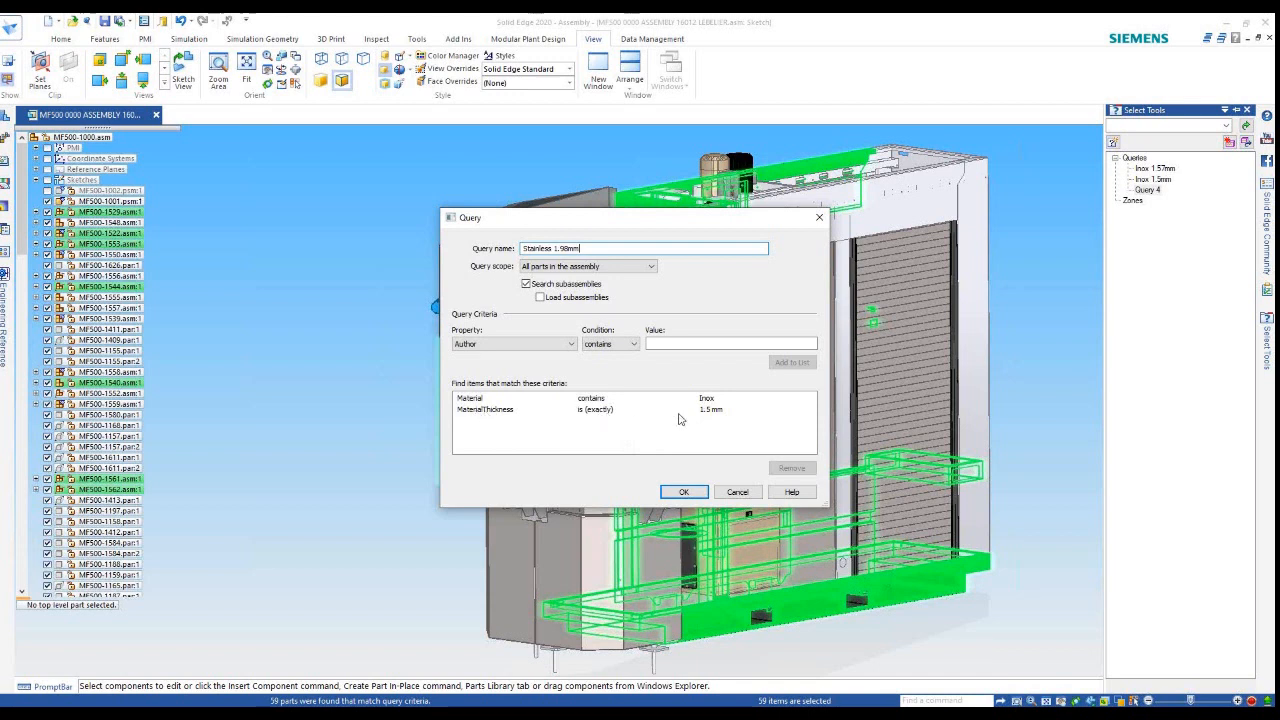
# Add the criterion Material contains Stainless to the query and remove the Material contains Inox criterion
pyautogui.click(572, 344)
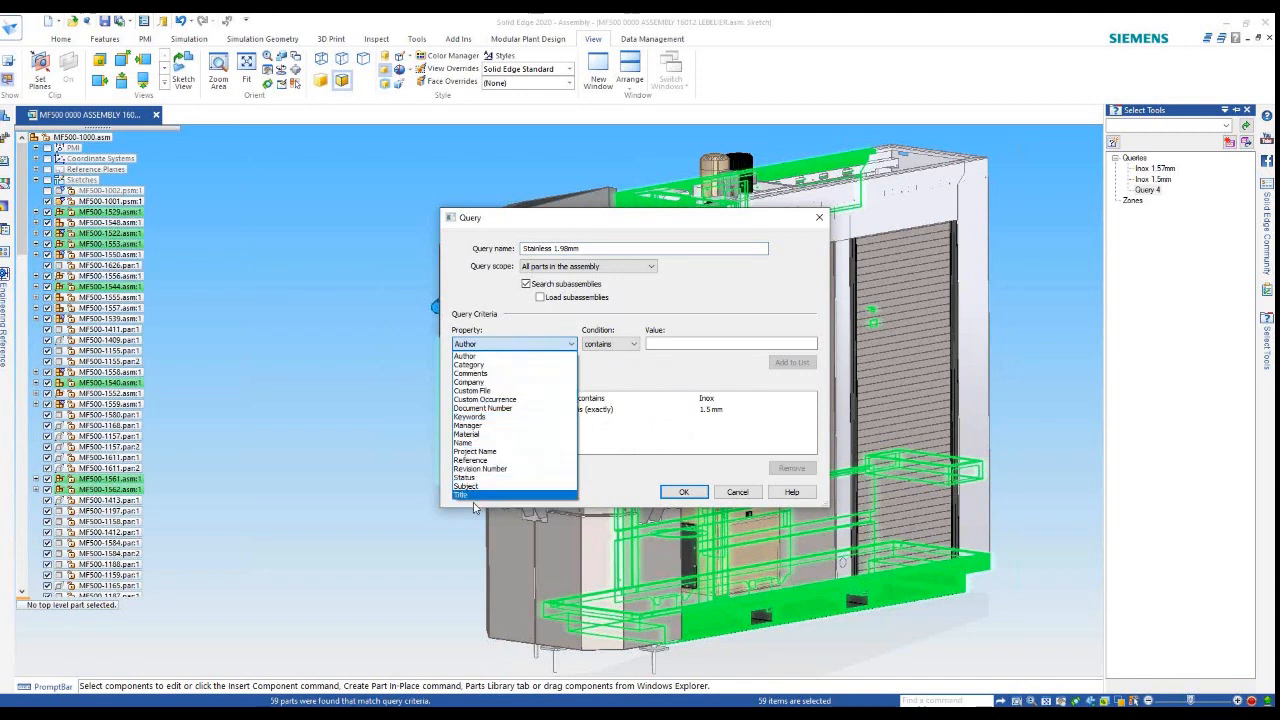
pyautogui.click(476, 438)
pyautogui.click(660, 344)
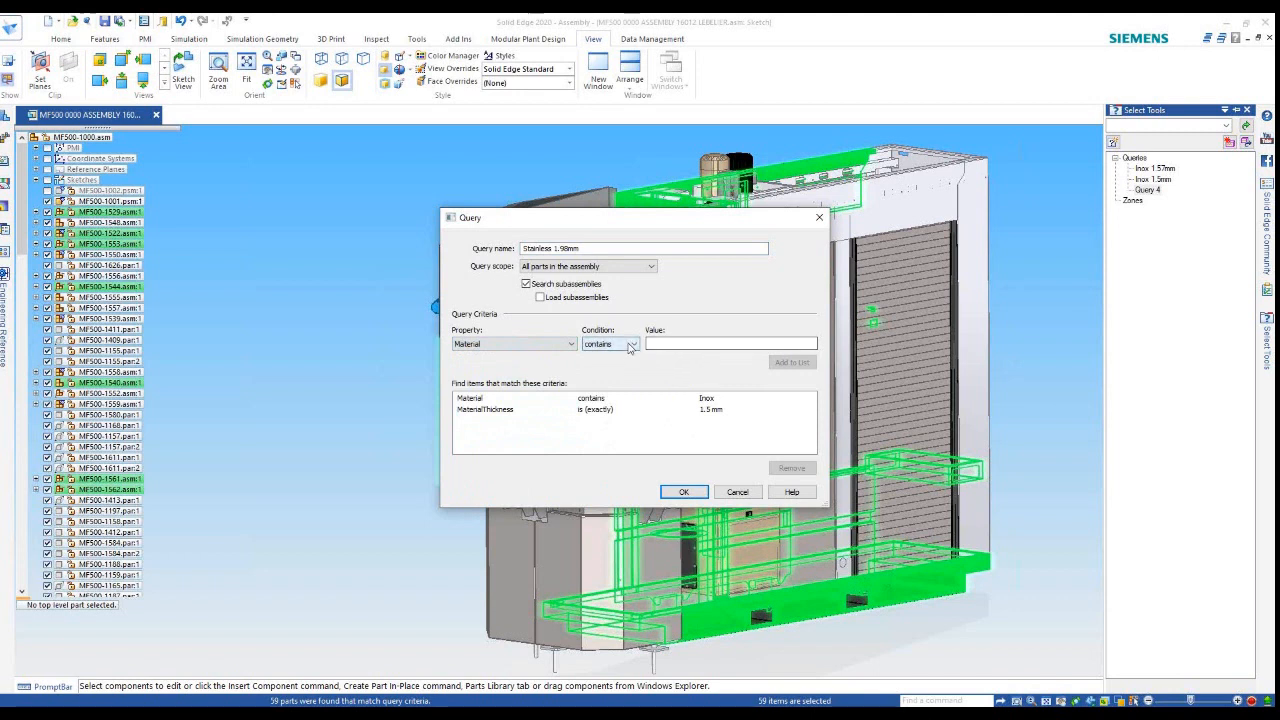
pyautogui.write('Stainless')
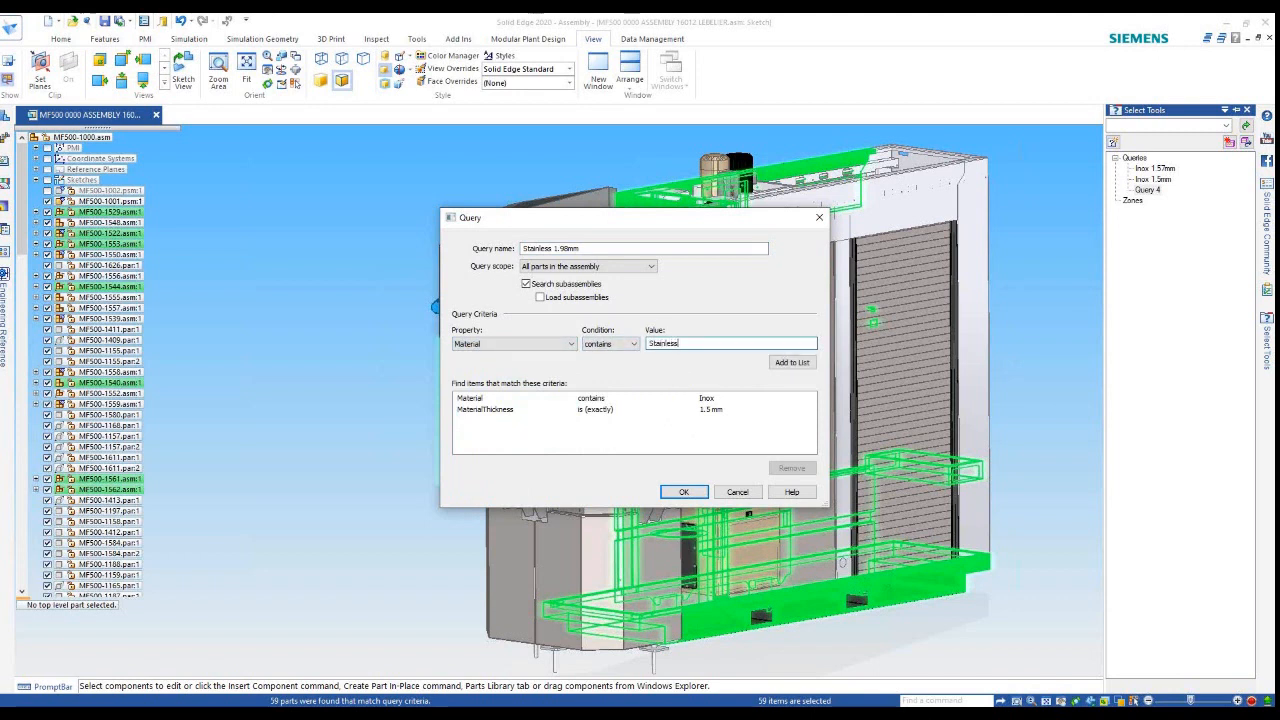
pyautogui.click(792, 362)
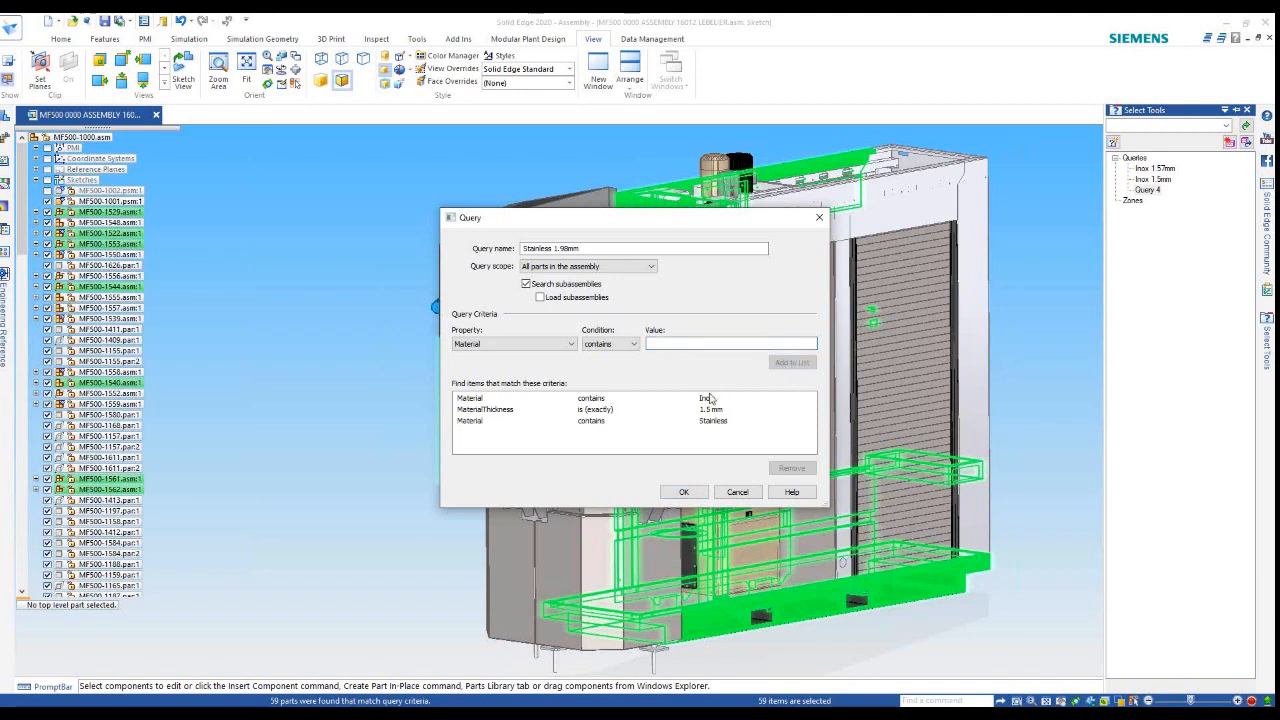
pyautogui.click(558, 402)
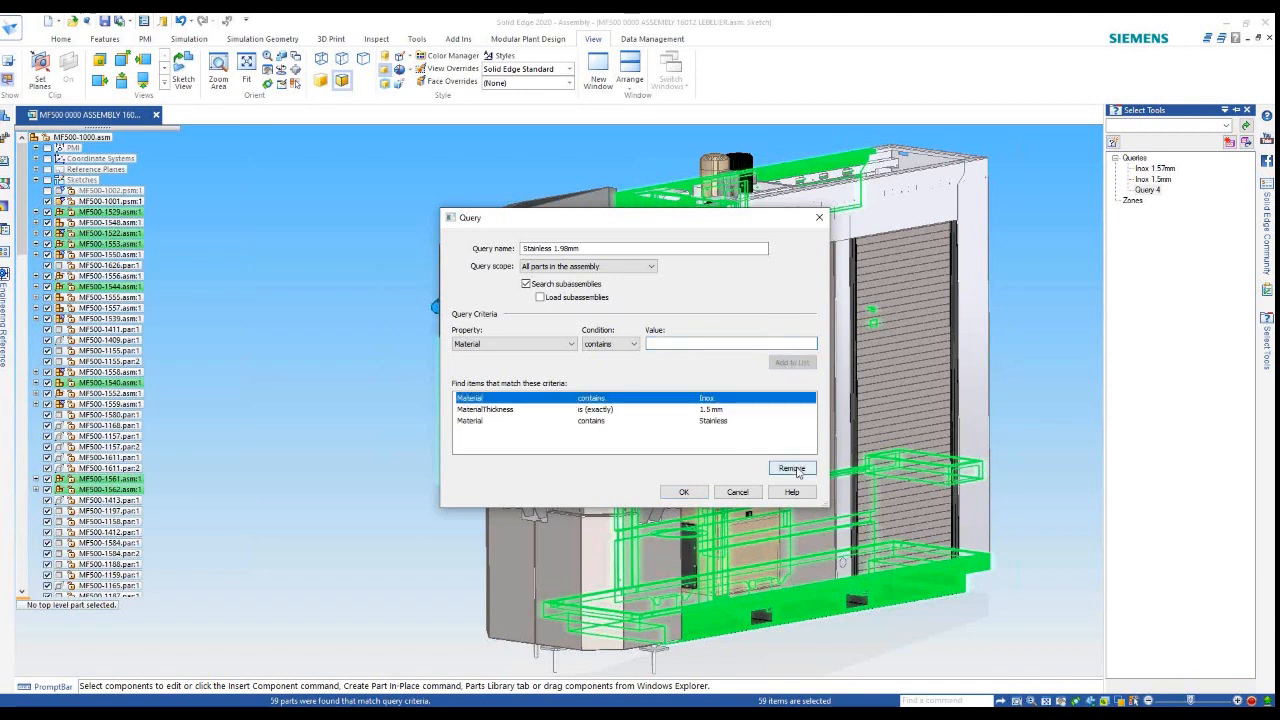
pyautogui.click(796, 471)
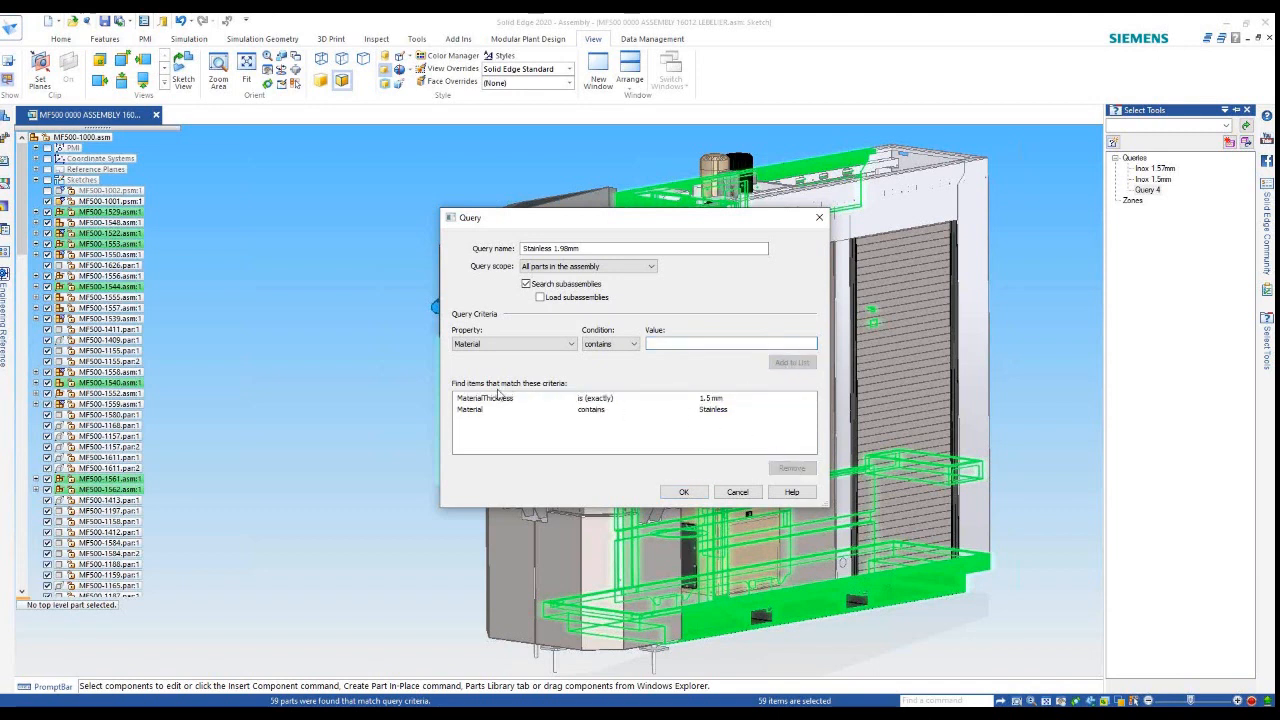
# Add a Custom File criterion MaterialThickness is (exactly) 1.98 mm and remove the 1.5 mm thickness criterion from the query
pyautogui.click(490, 400)
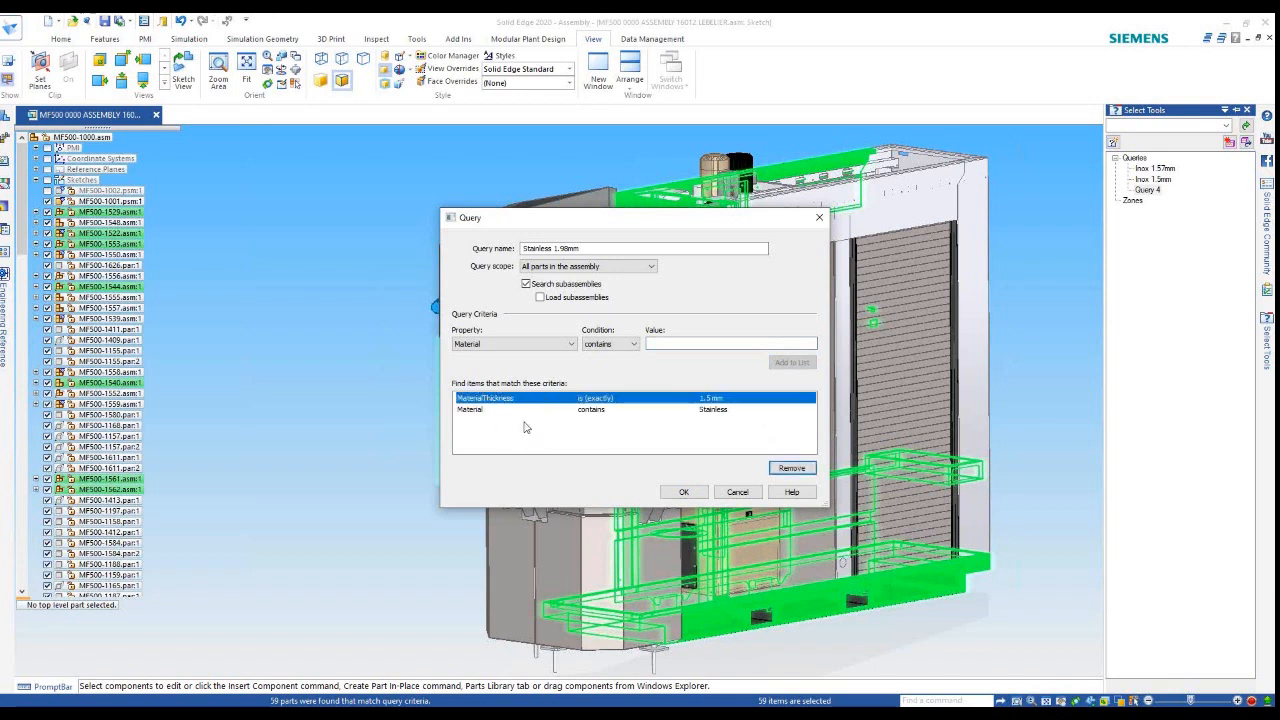
pyautogui.click(571, 344)
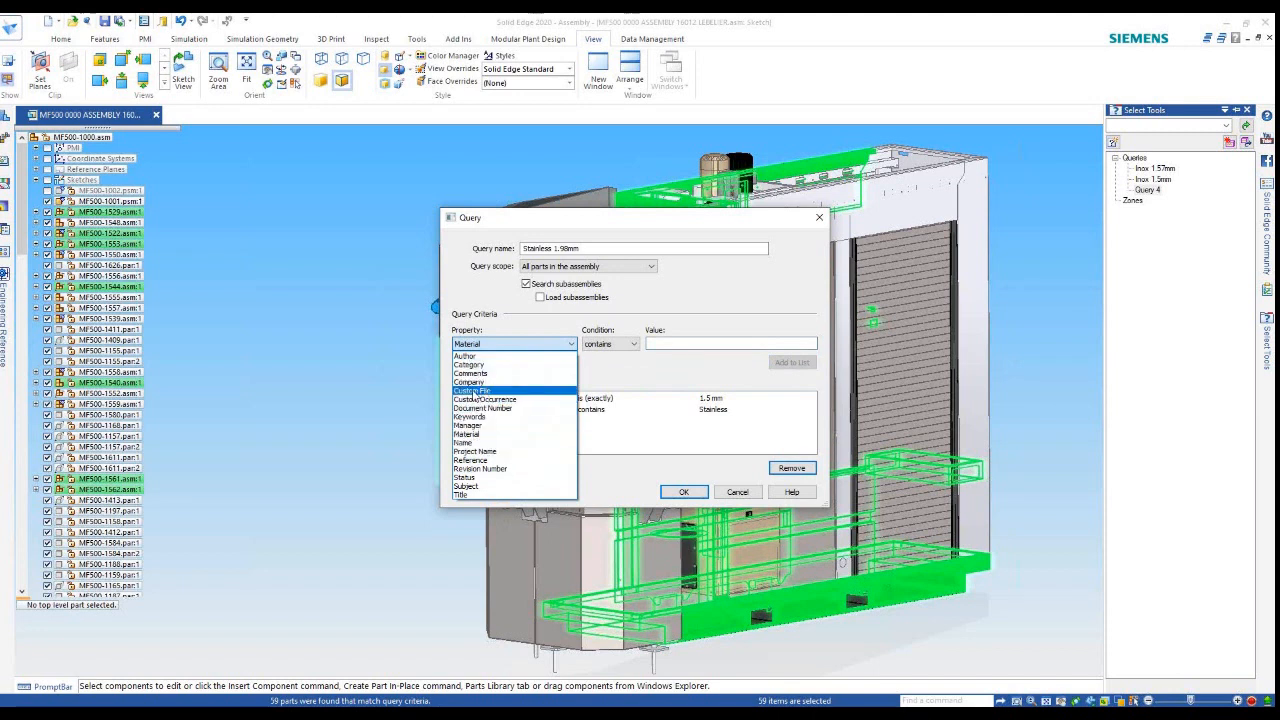
pyautogui.click(475, 391)
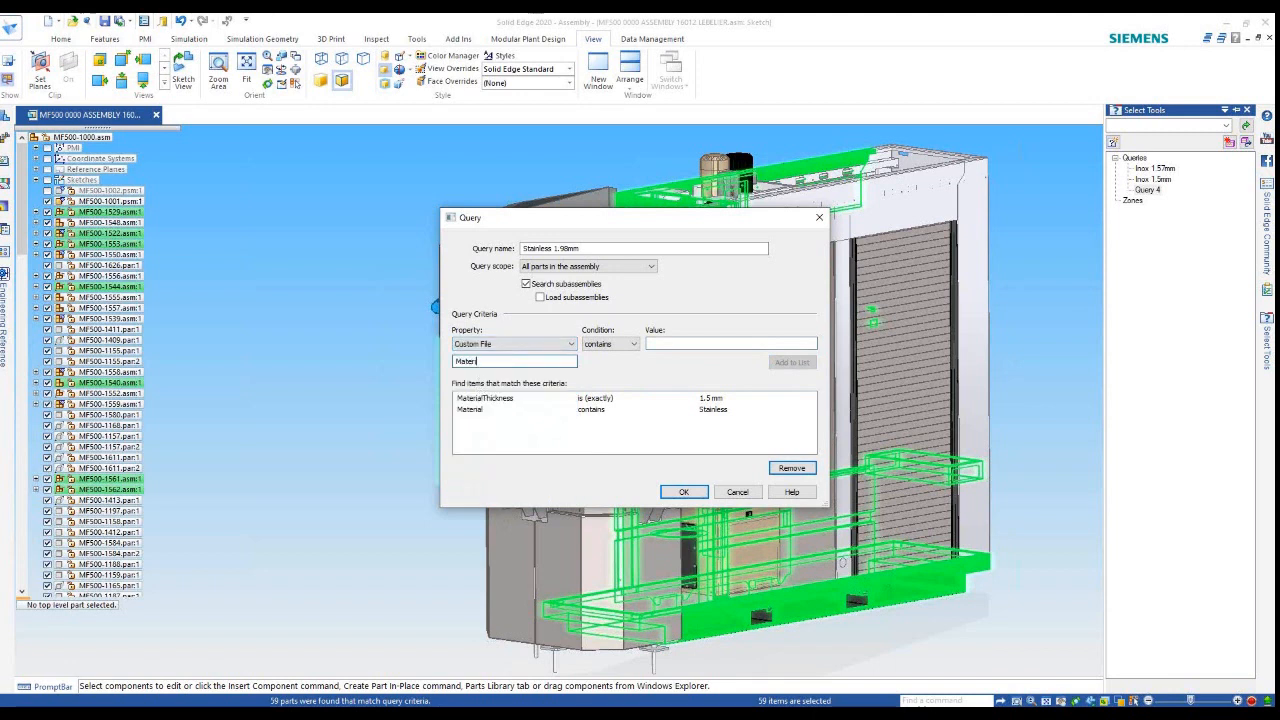
pyautogui.write('MaterialThickness')
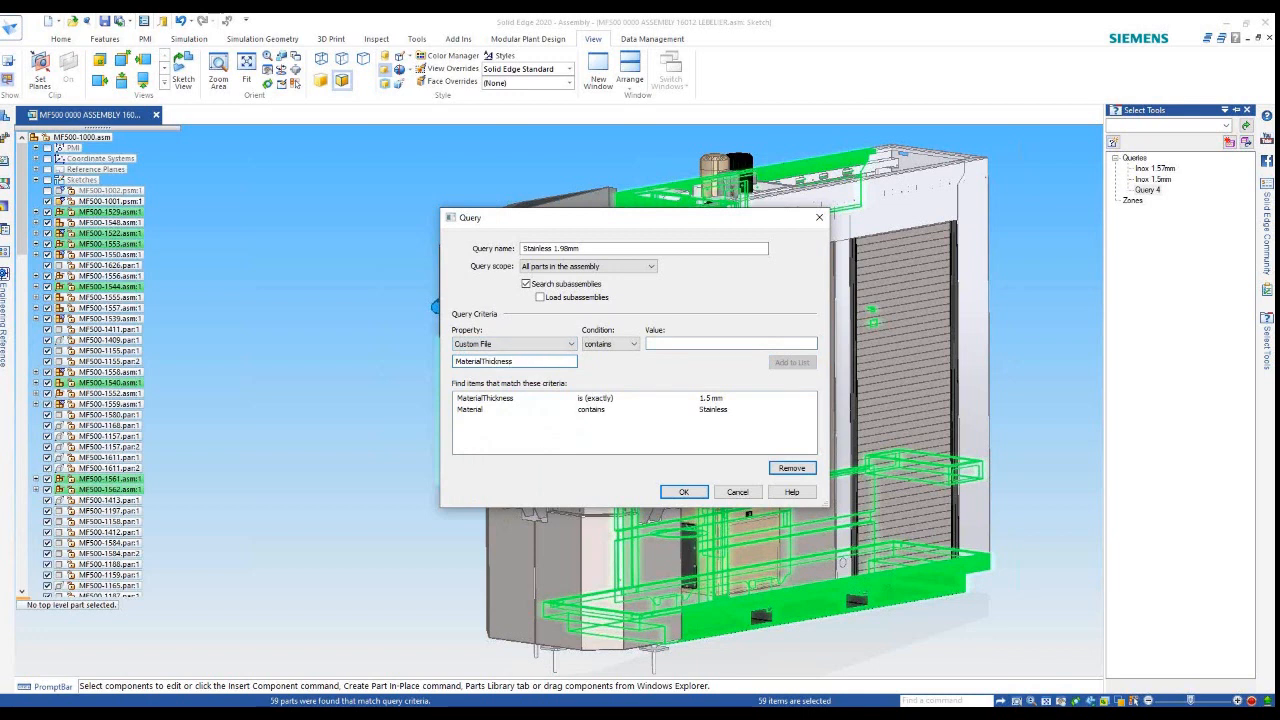
pyautogui.press('Tab')
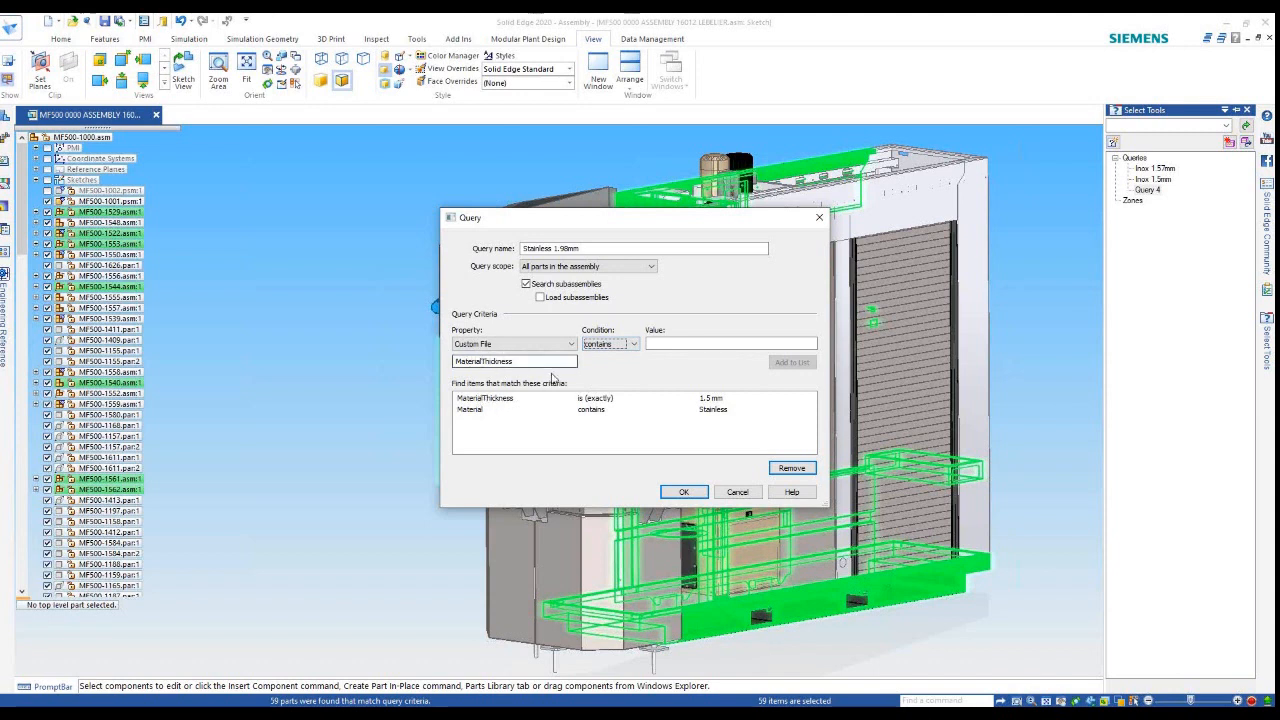
pyautogui.click(635, 346)
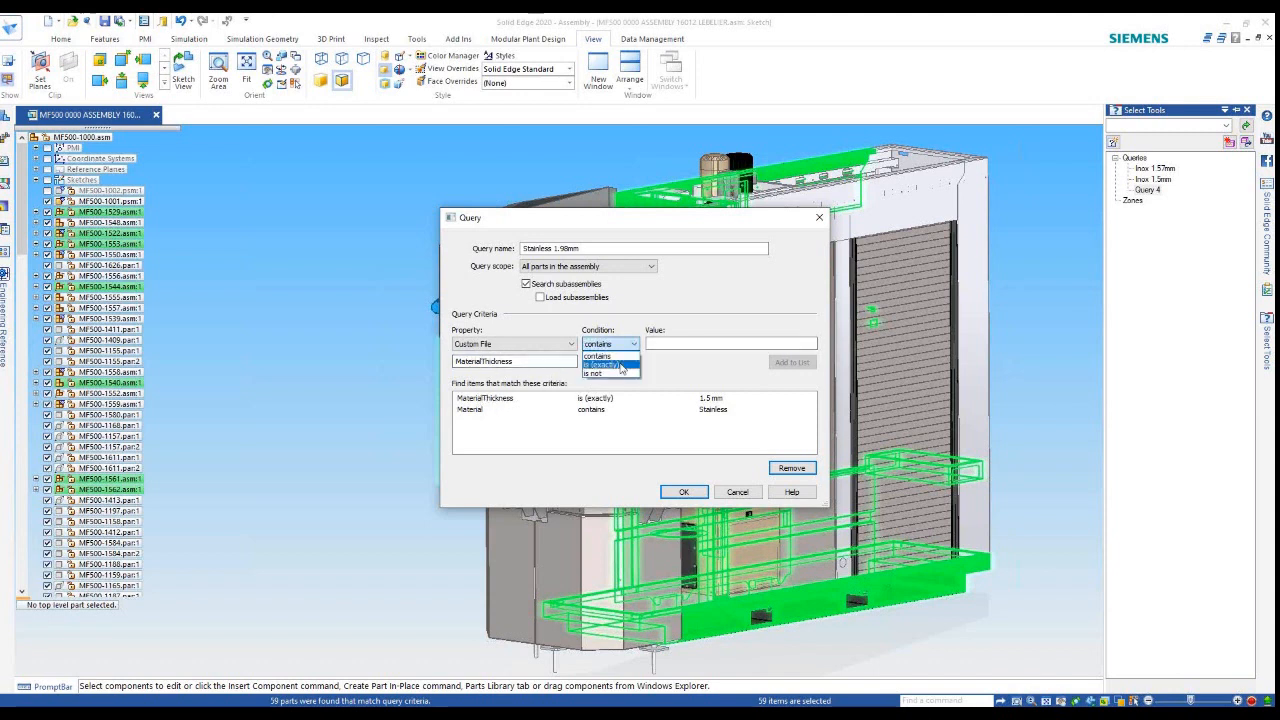
pyautogui.click(622, 366)
pyautogui.click(674, 343)
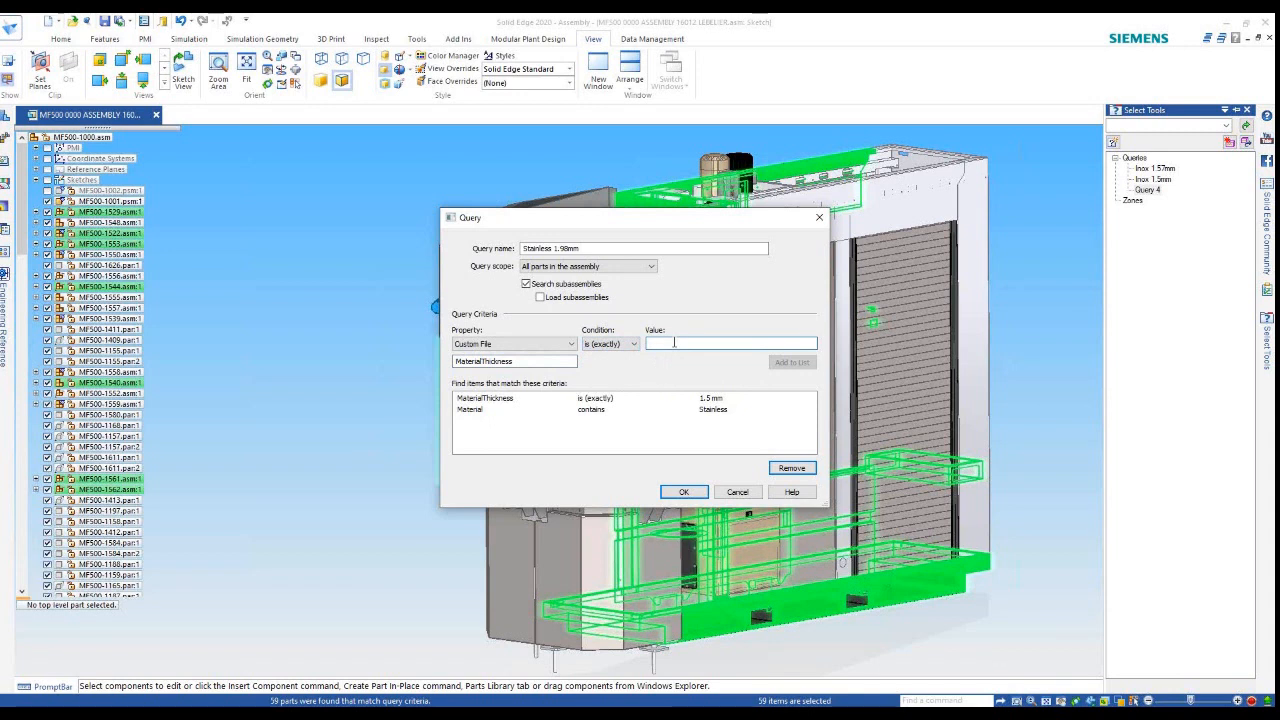
pyautogui.write('1.98')
pyautogui.click(795, 363)
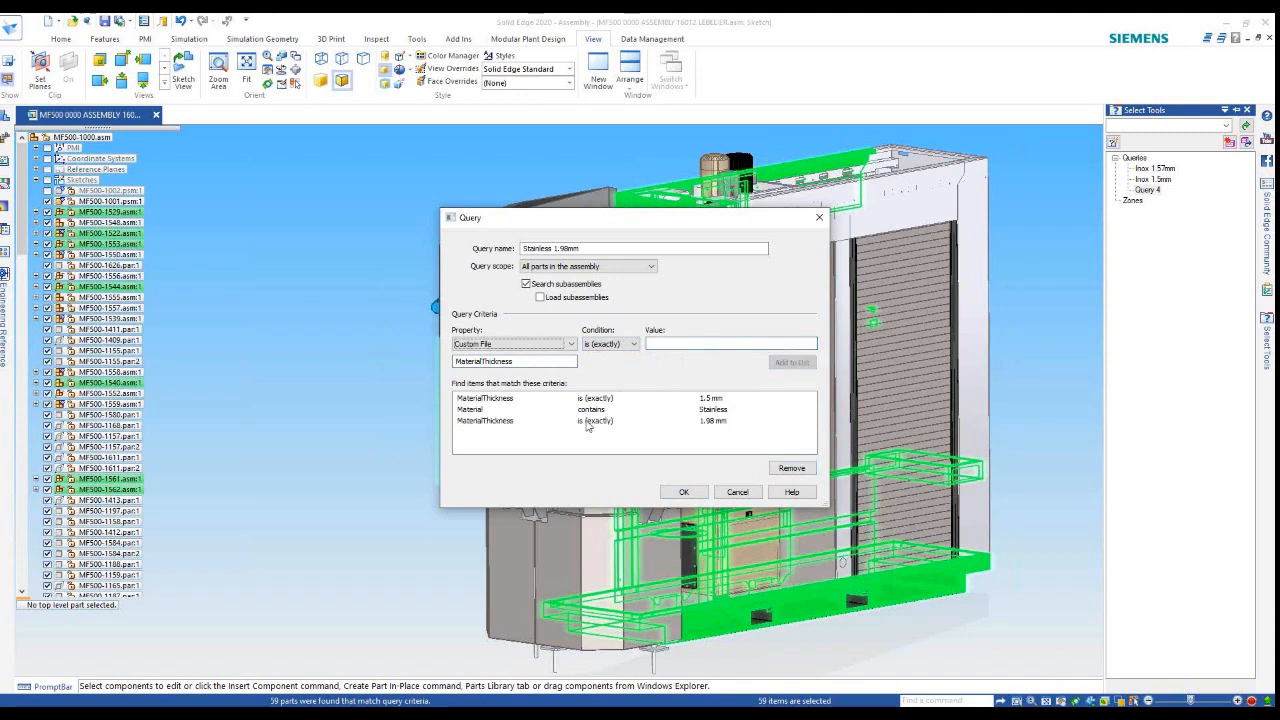
pyautogui.click(583, 399)
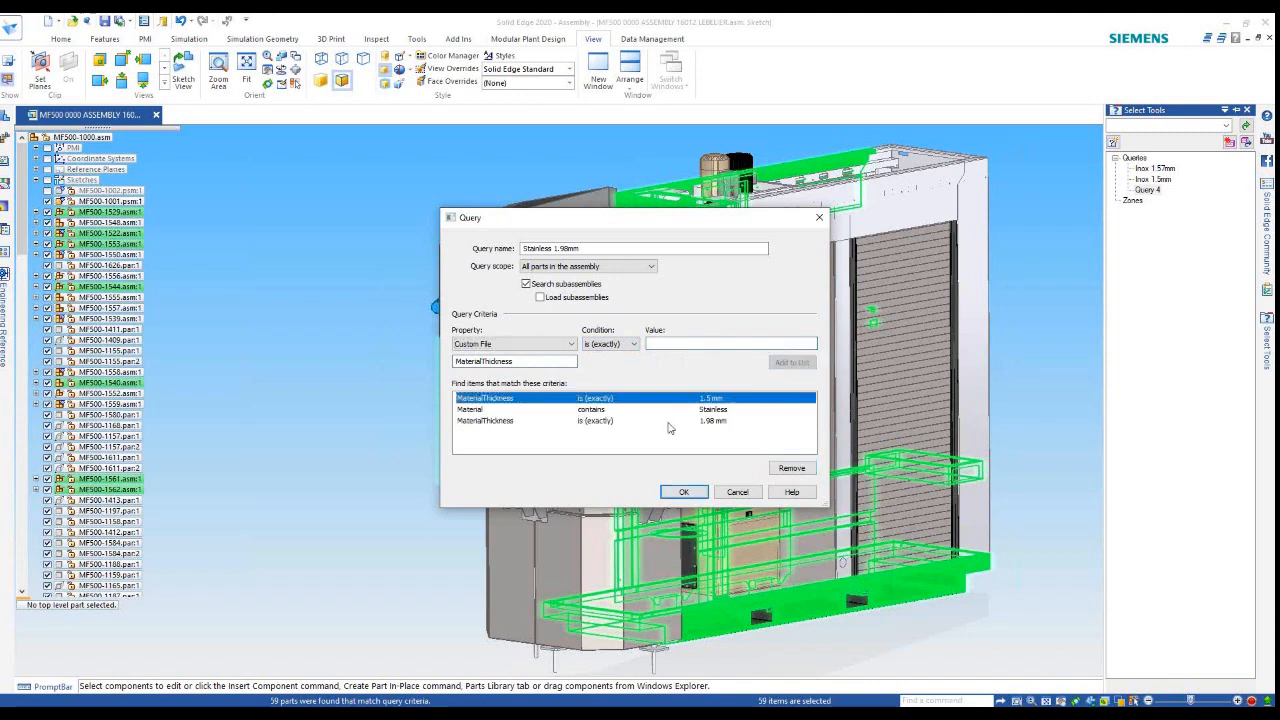
pyautogui.click(792, 469)
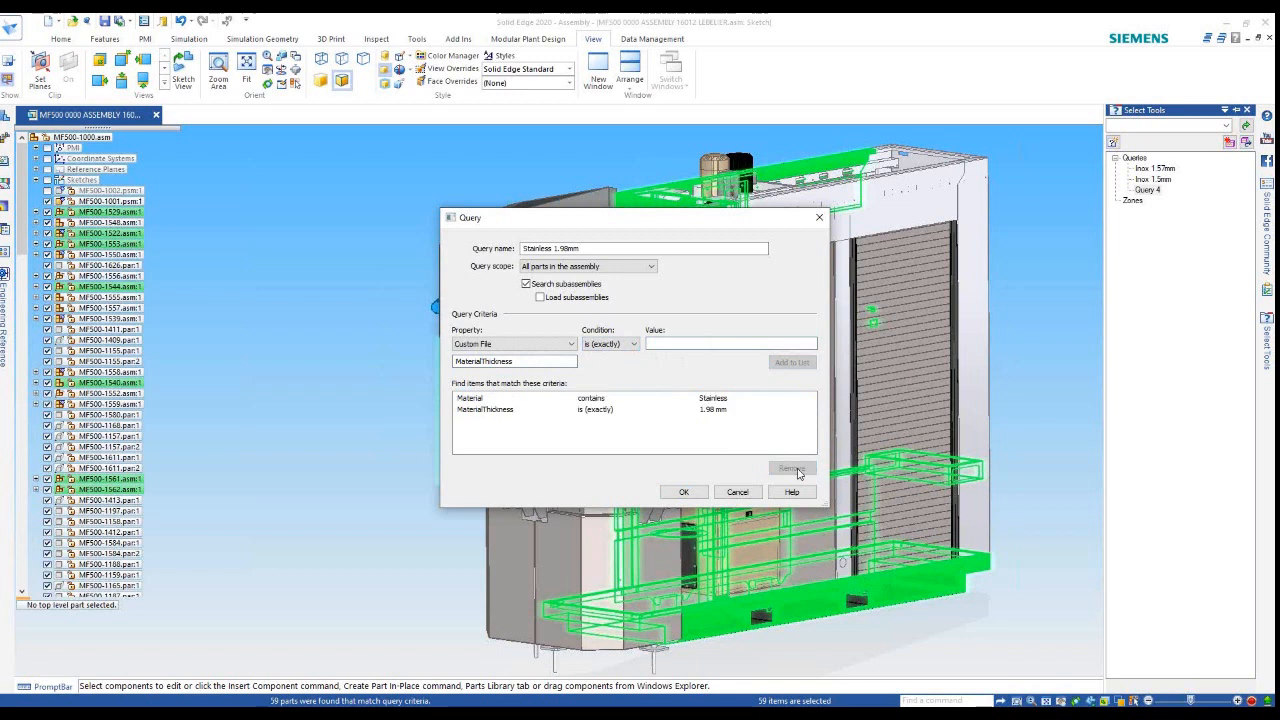
# Save the Stainless 1.98mm query and run it to select the matching parts in the assembly
pyautogui.click(685, 492)
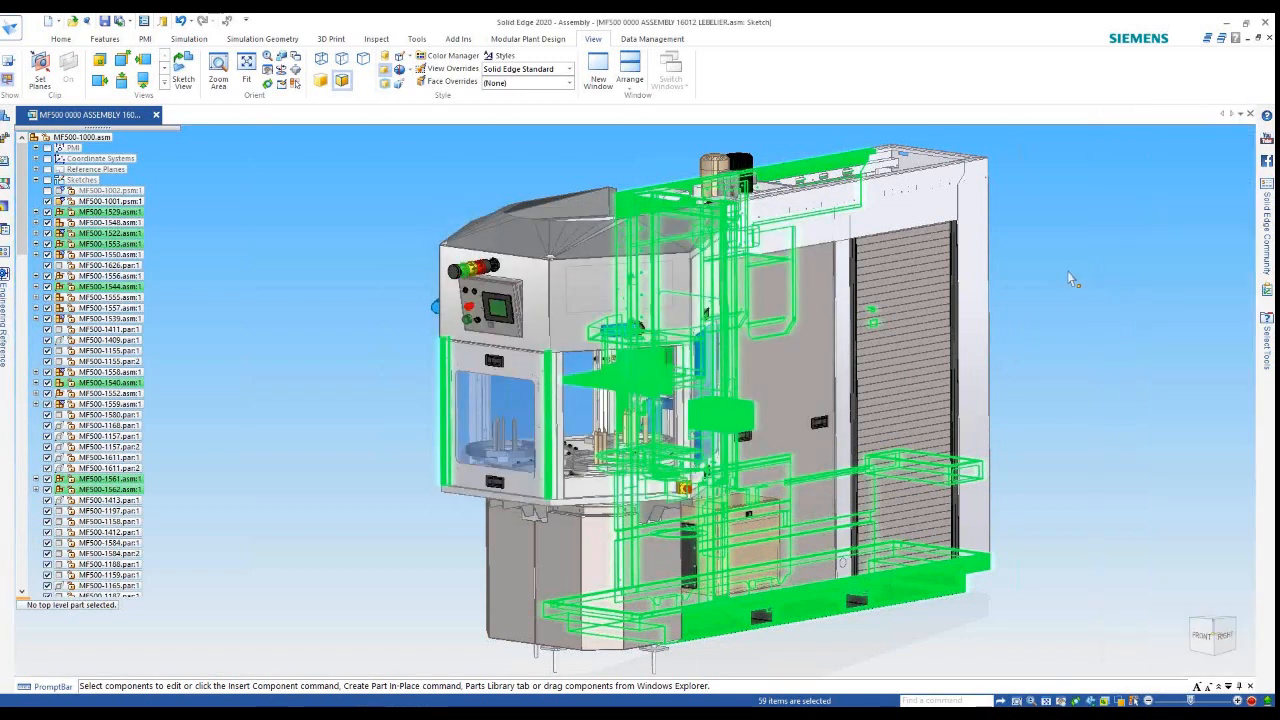
pyautogui.moveTo(1268, 355)
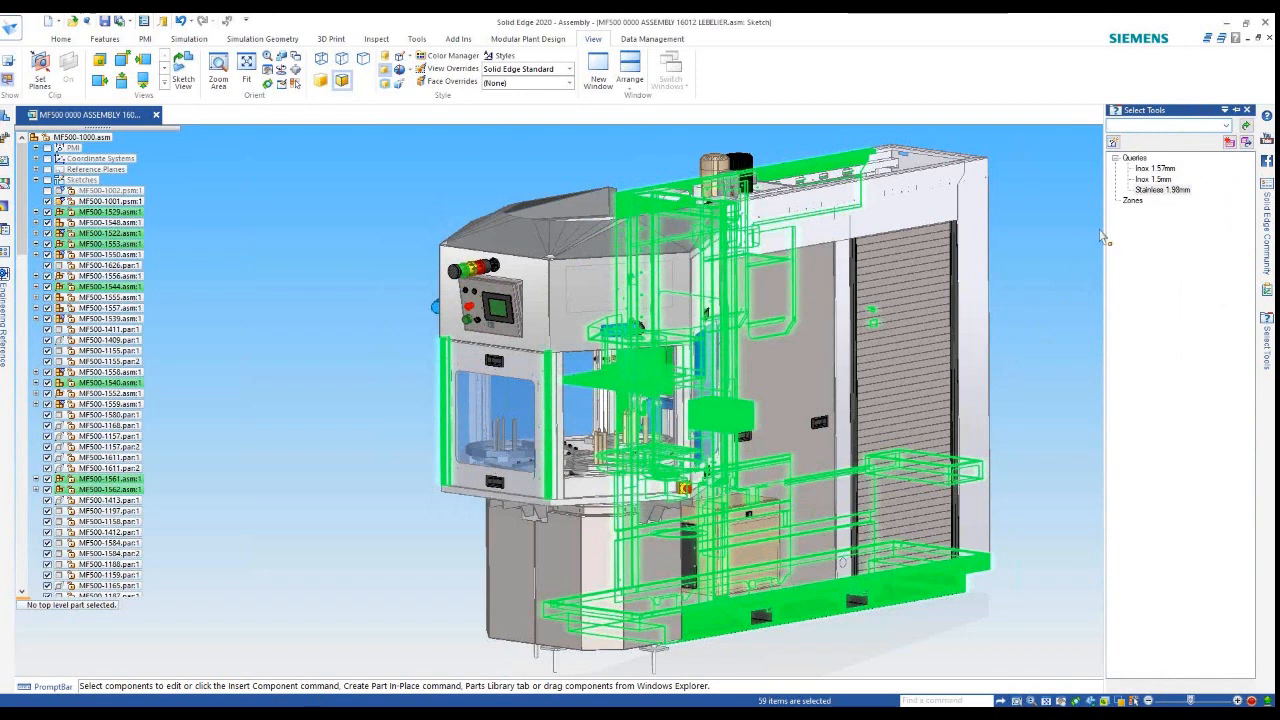
pyautogui.click(1149, 191)
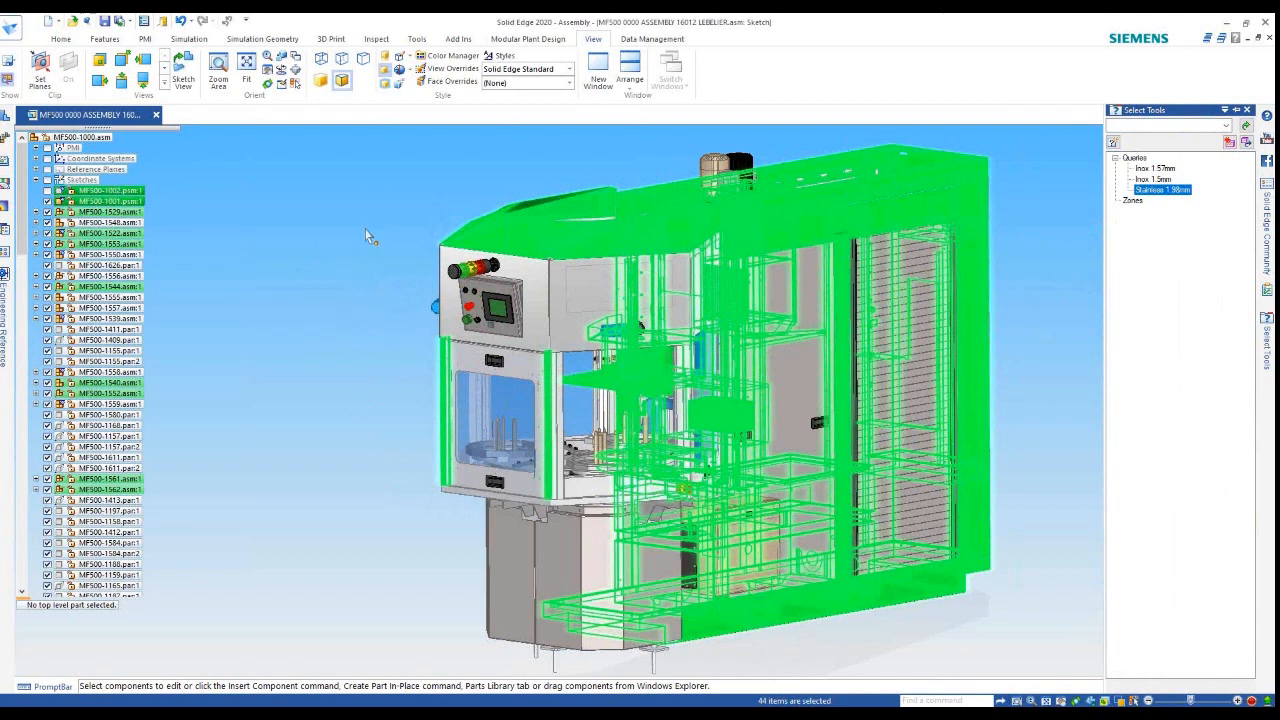
# Switch to Solid Edge 2D Nesting, start a new nesting job and bring up the file selection for importing CAD parts
pyautogui.click(419, 39)
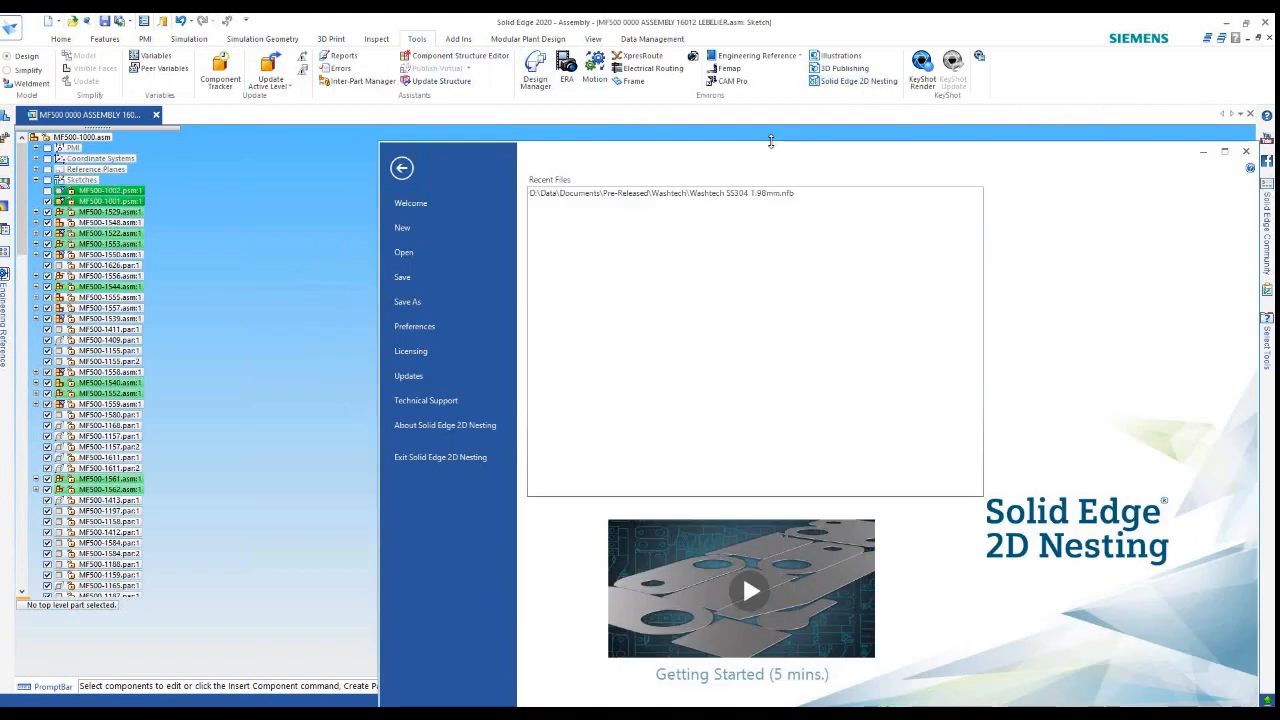
pyautogui.moveTo(814, 157); pyautogui.dragTo(758, 116)
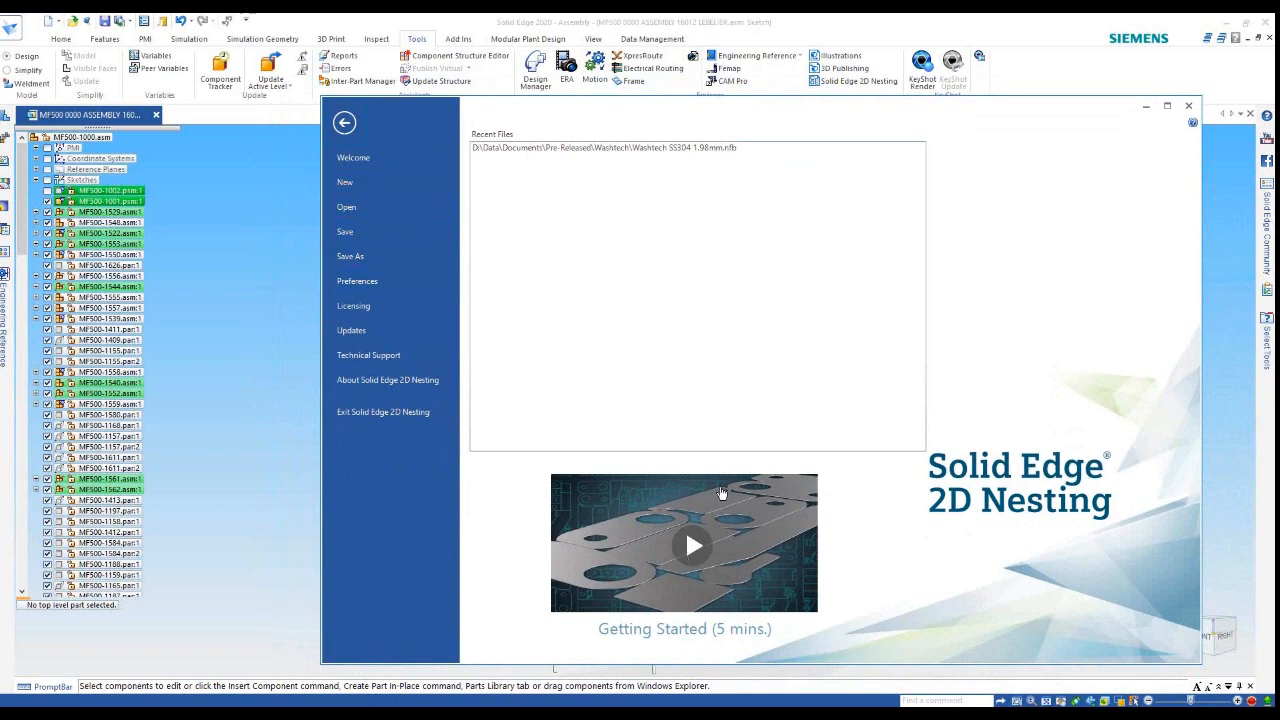
pyautogui.click(363, 190)
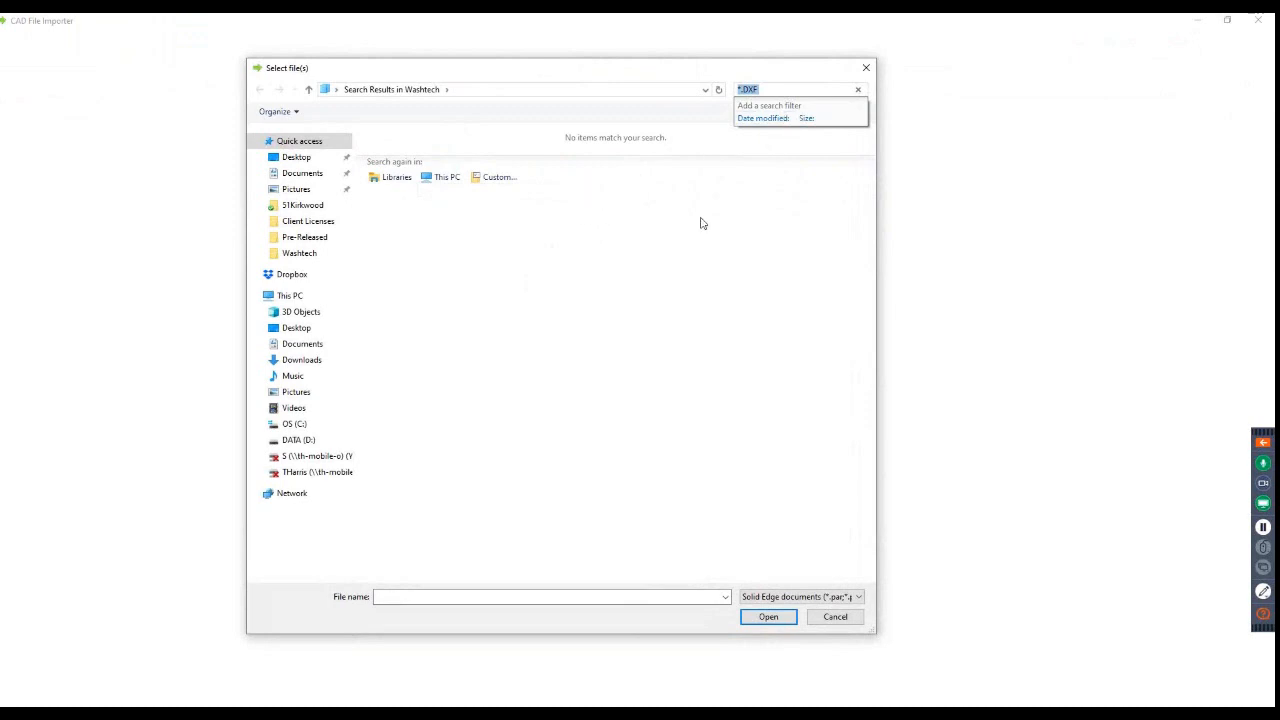
pyautogui.click(423, 543)
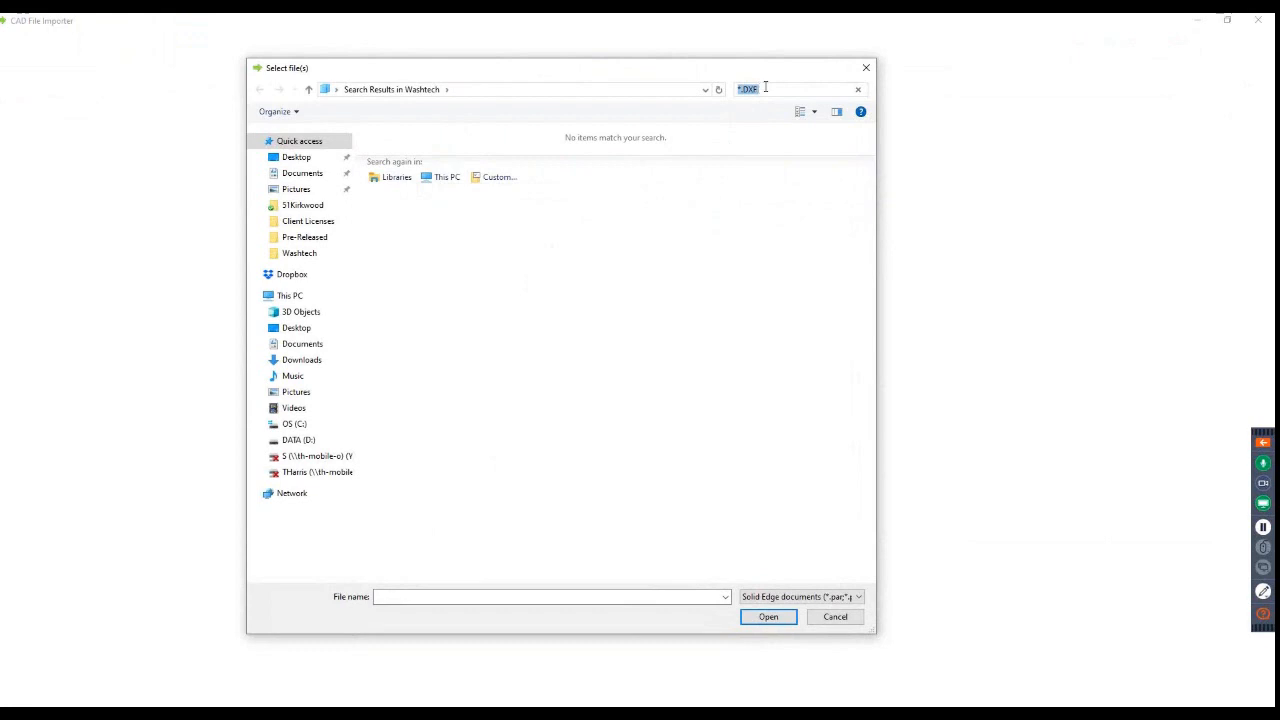
# Search the Washtech folder for part files with materialname: Stainless materialthickness: "1.98 mm"
pyautogui.click(302, 253)
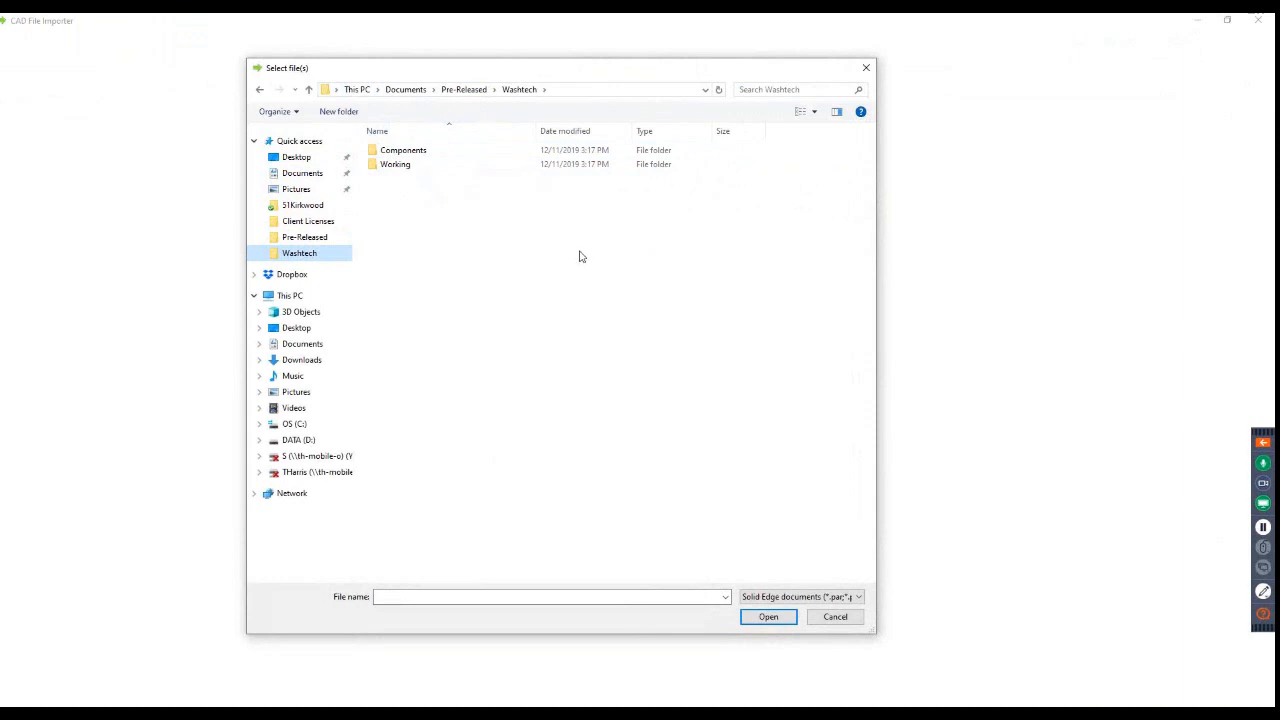
pyautogui.click(759, 90)
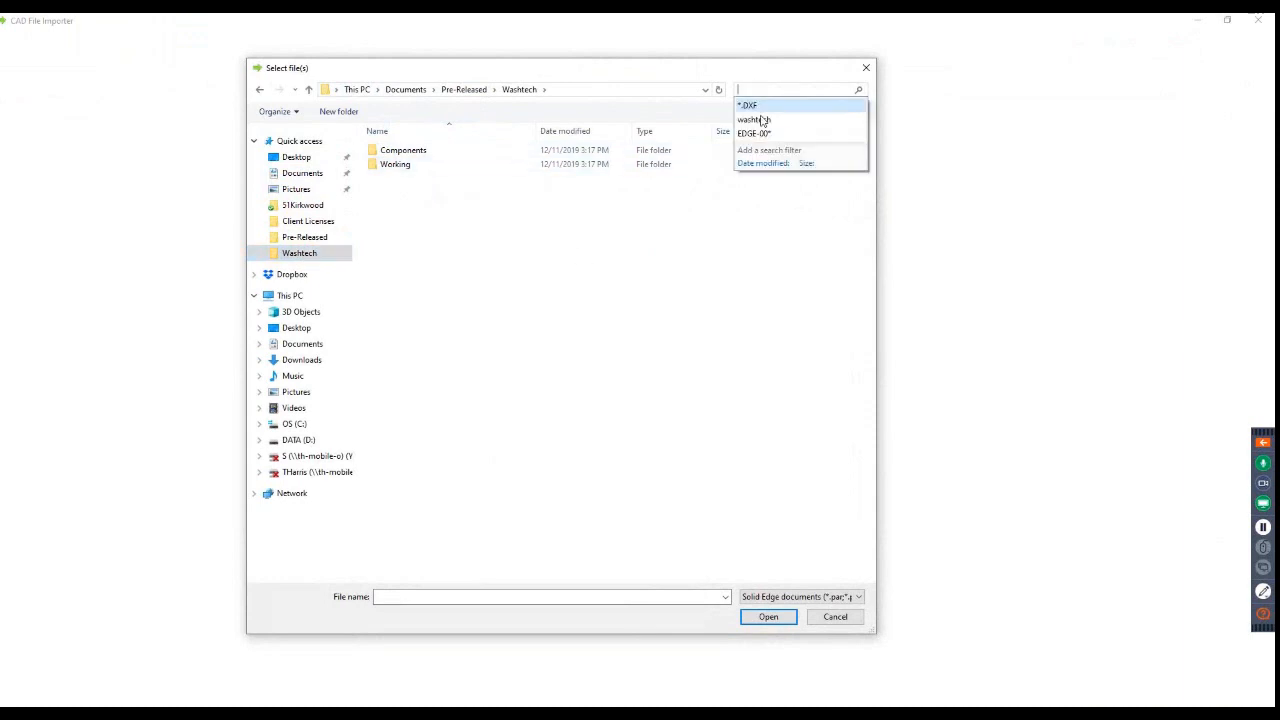
pyautogui.click(772, 180)
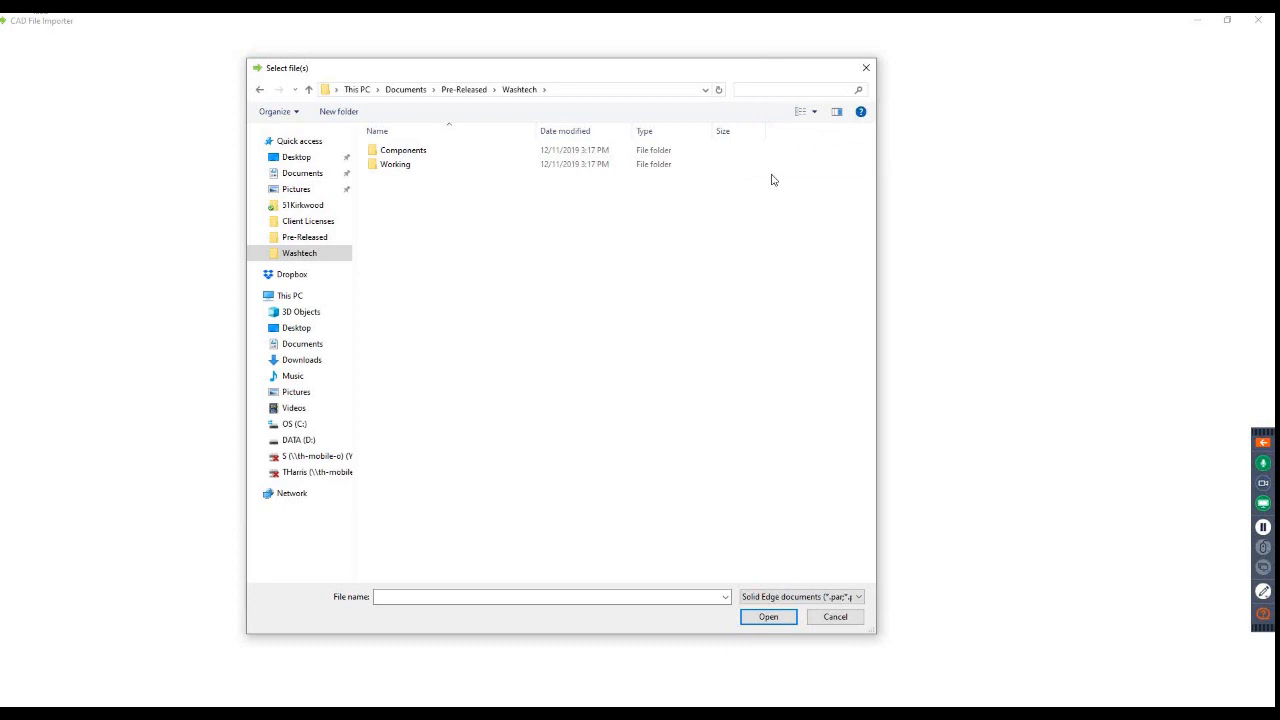
pyautogui.write('materialname')
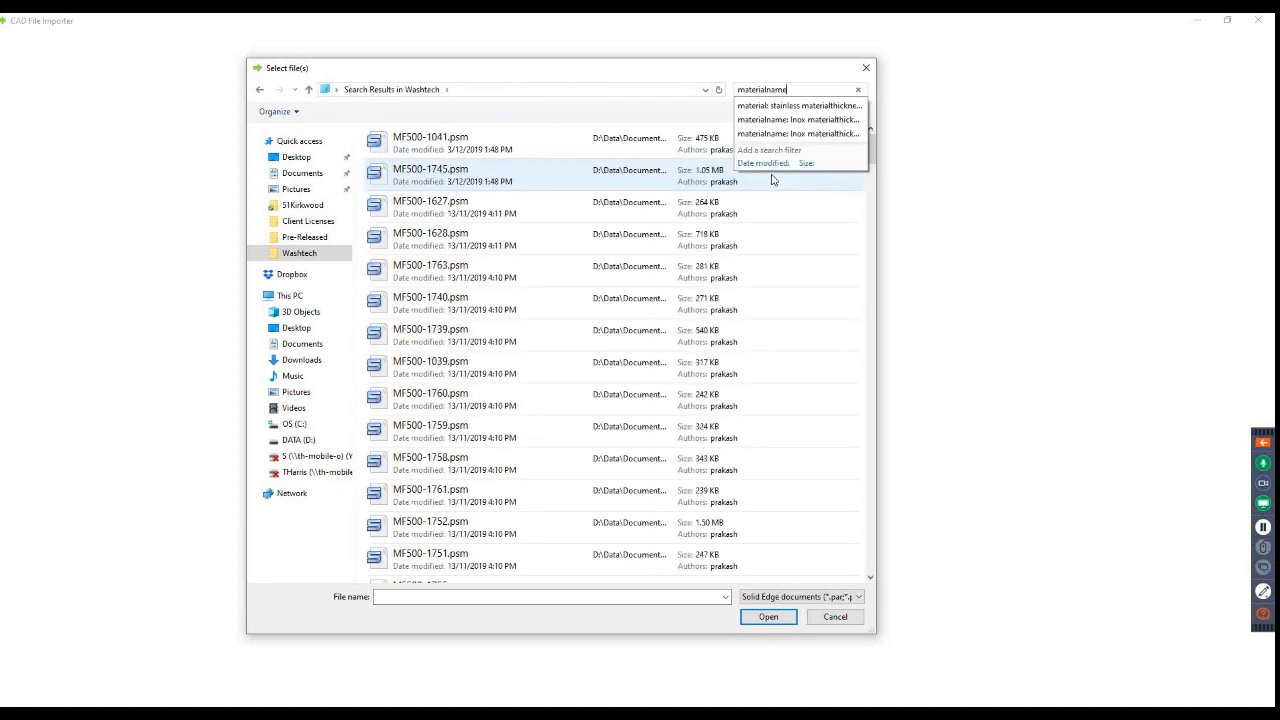
pyautogui.write(':')
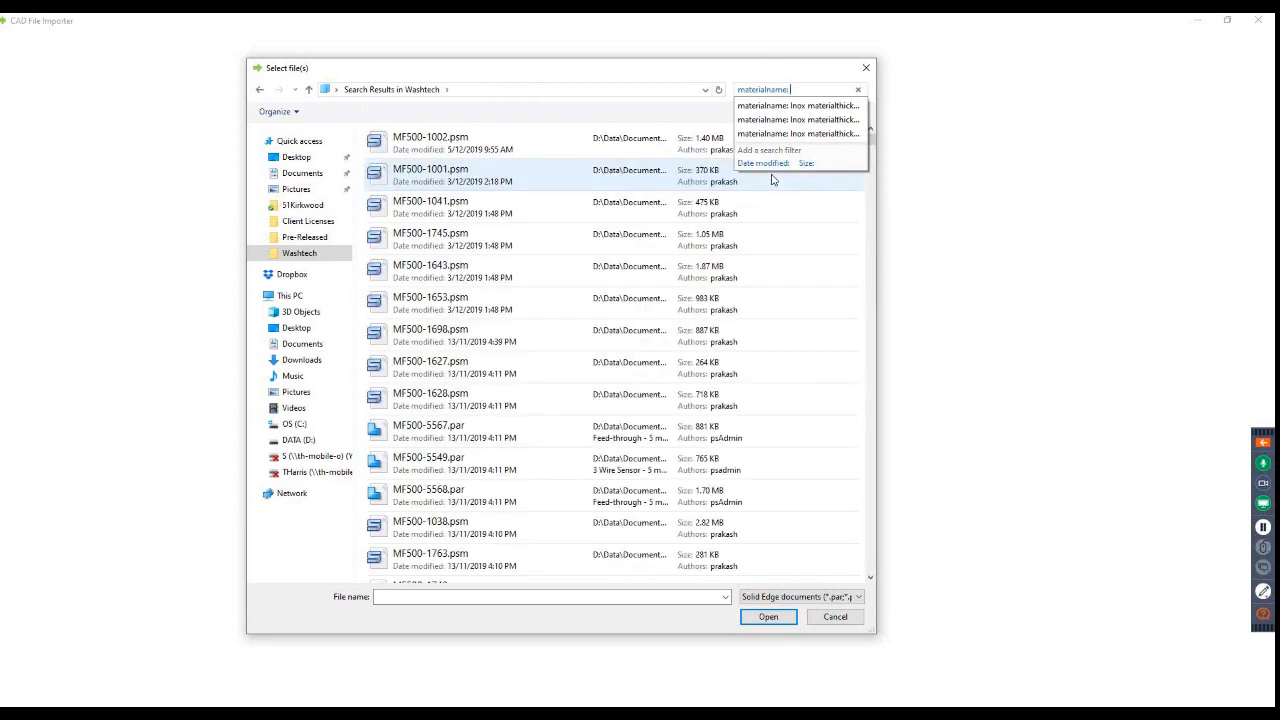
pyautogui.write(' Stainless ma')
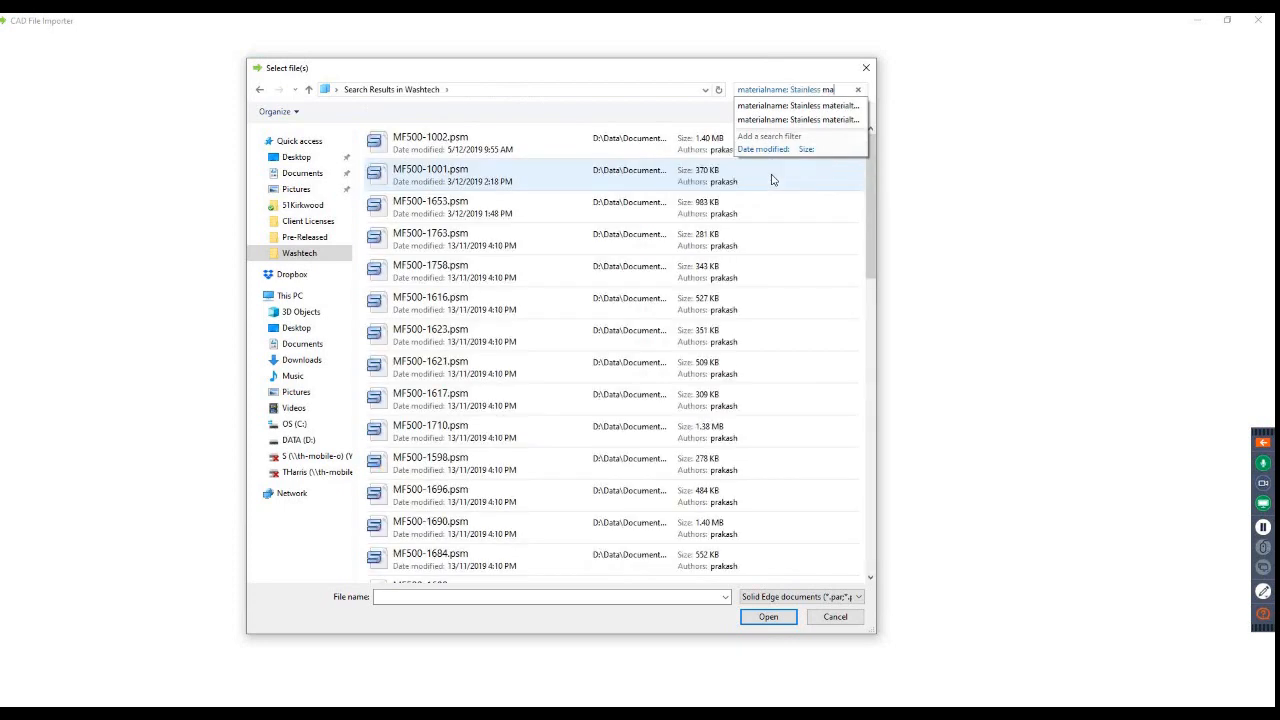
pyautogui.write('terialthickness:')
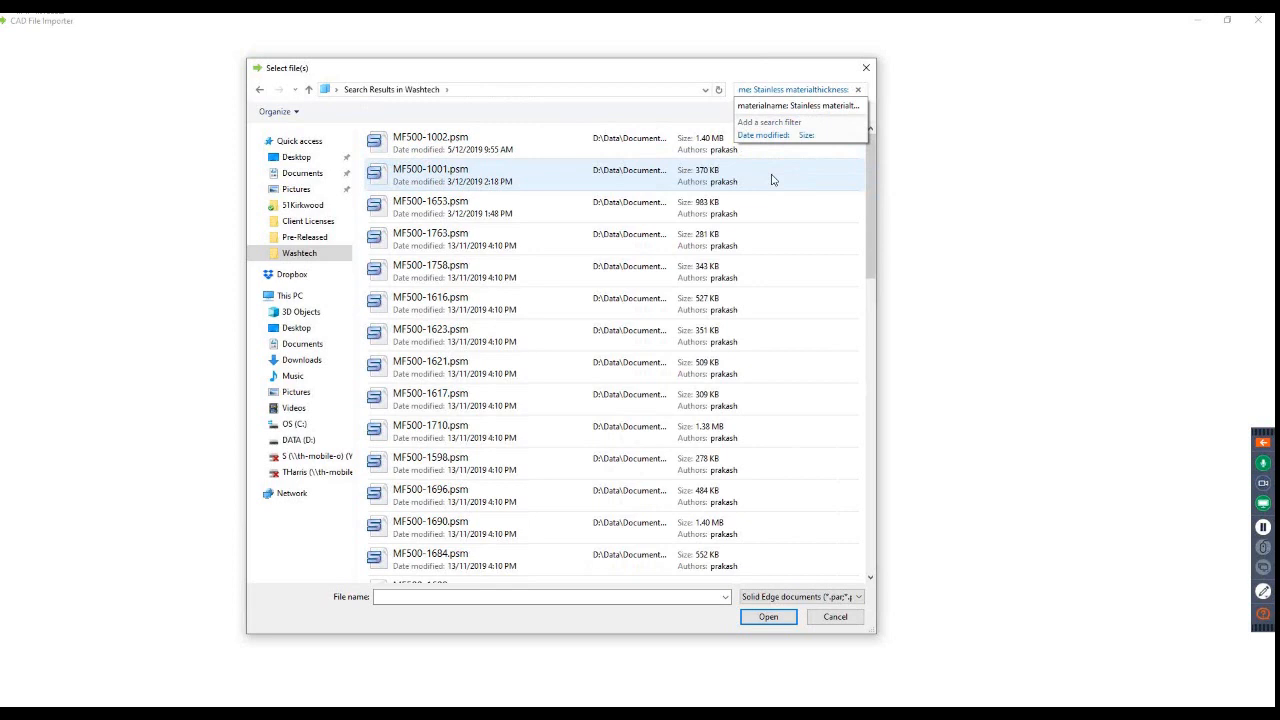
pyautogui.write('1')
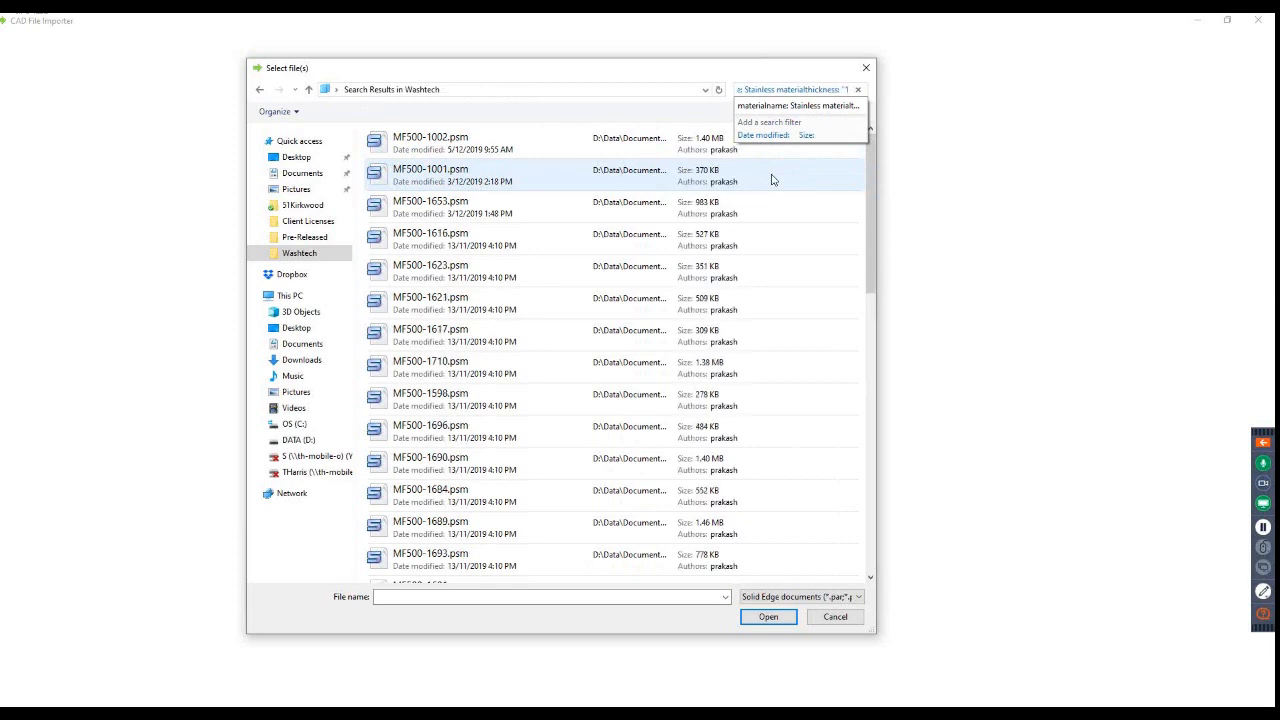
pyautogui.write('.88 mm"')
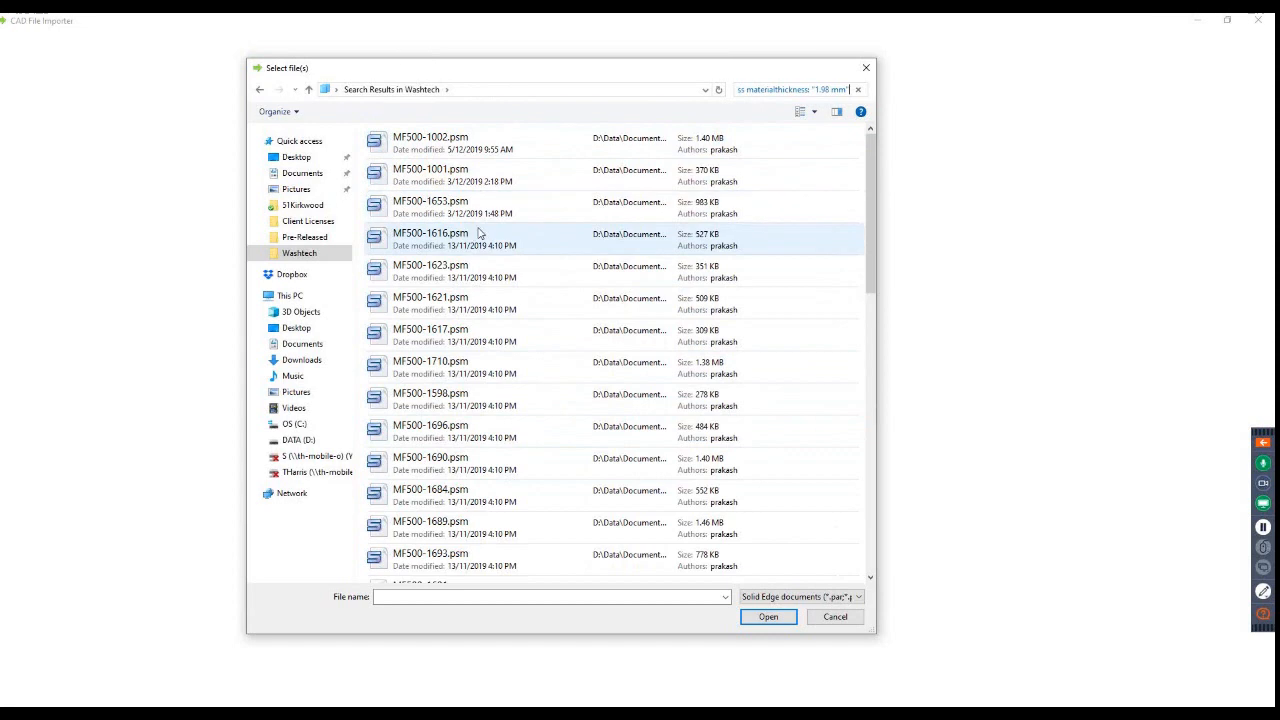
# Import the range of found files from MF500-1001.psm through MF500-1631.psm, acknowledging any import error
pyautogui.click(498, 179)
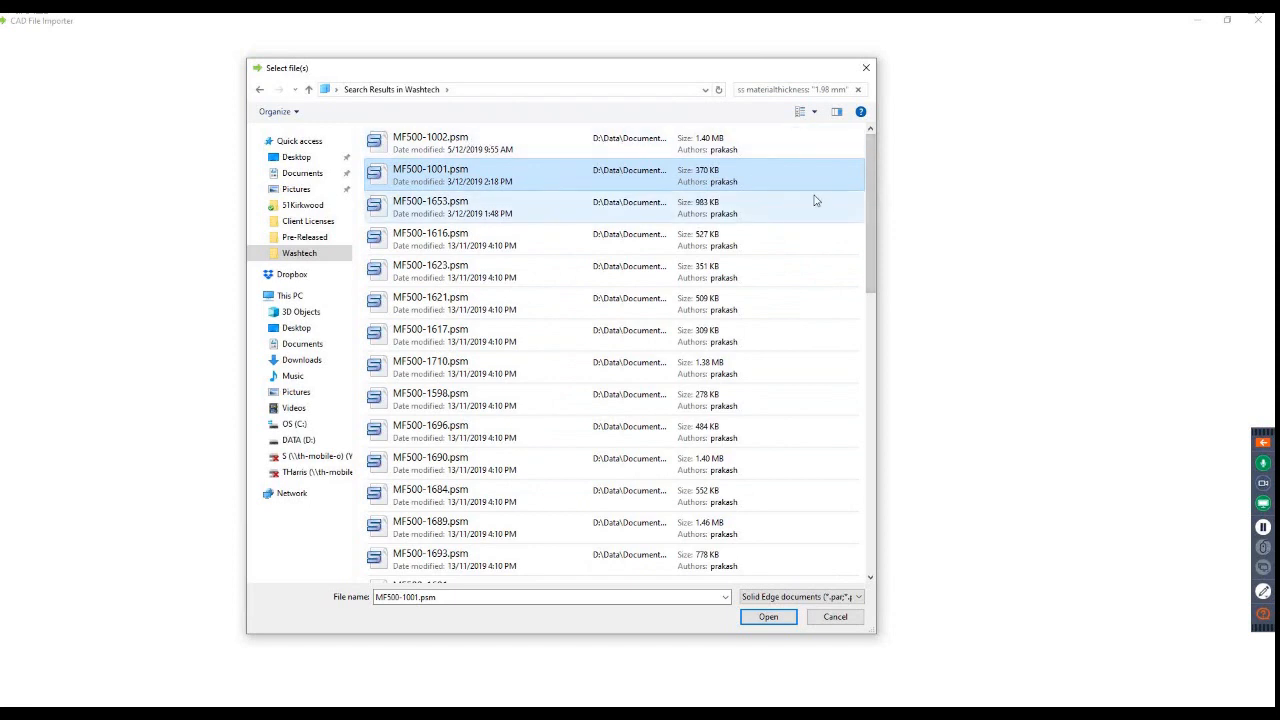
pyautogui.moveTo(871, 193); pyautogui.dragTo(900, 489)
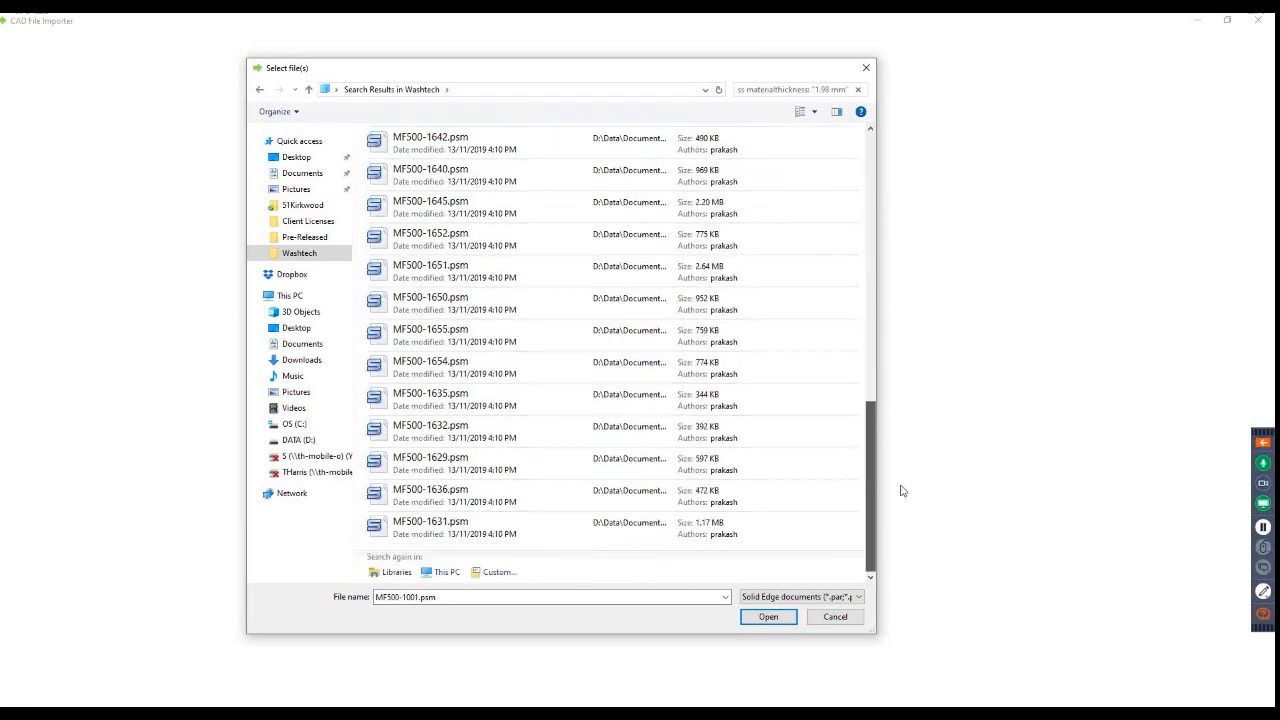
pyautogui.keyDown('shift'); pyautogui.click(558, 540); pyautogui.keyUp('shift')
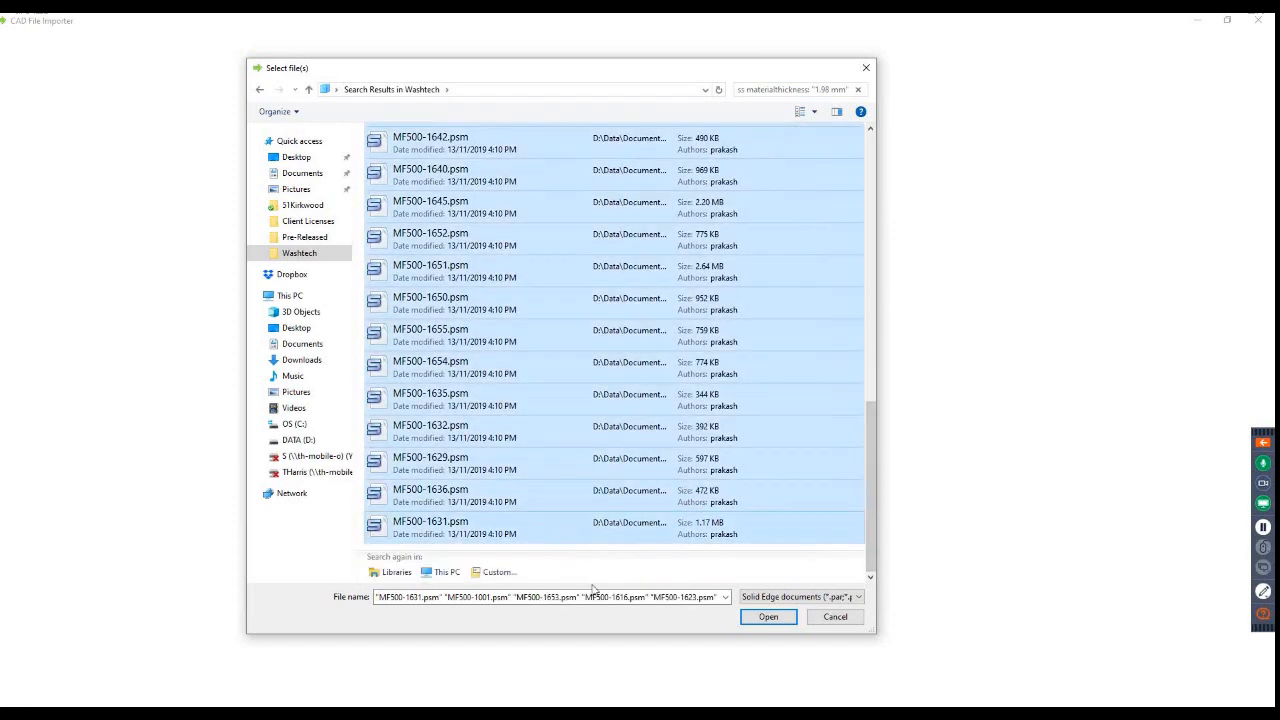
pyautogui.click(768, 617)
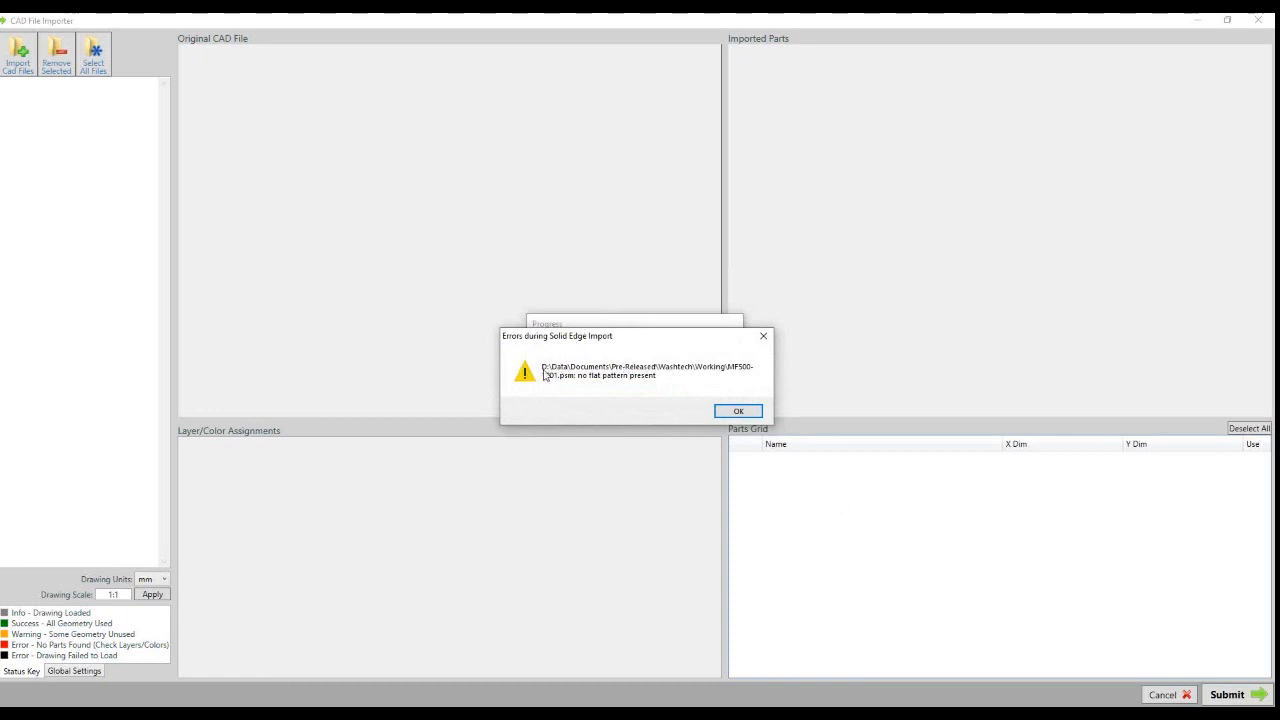
pyautogui.click(741, 412)
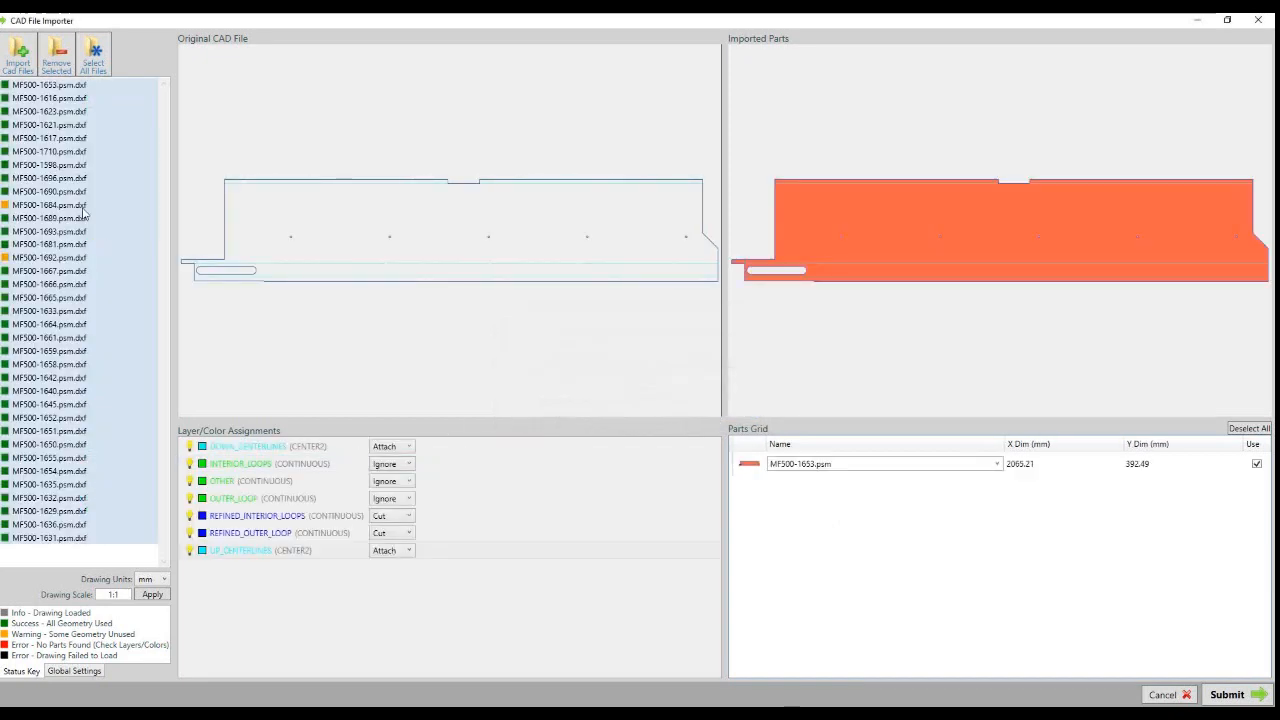
# Add the skipped file MF500-1002.psm to the imported CAD files
pyautogui.click(19, 50)
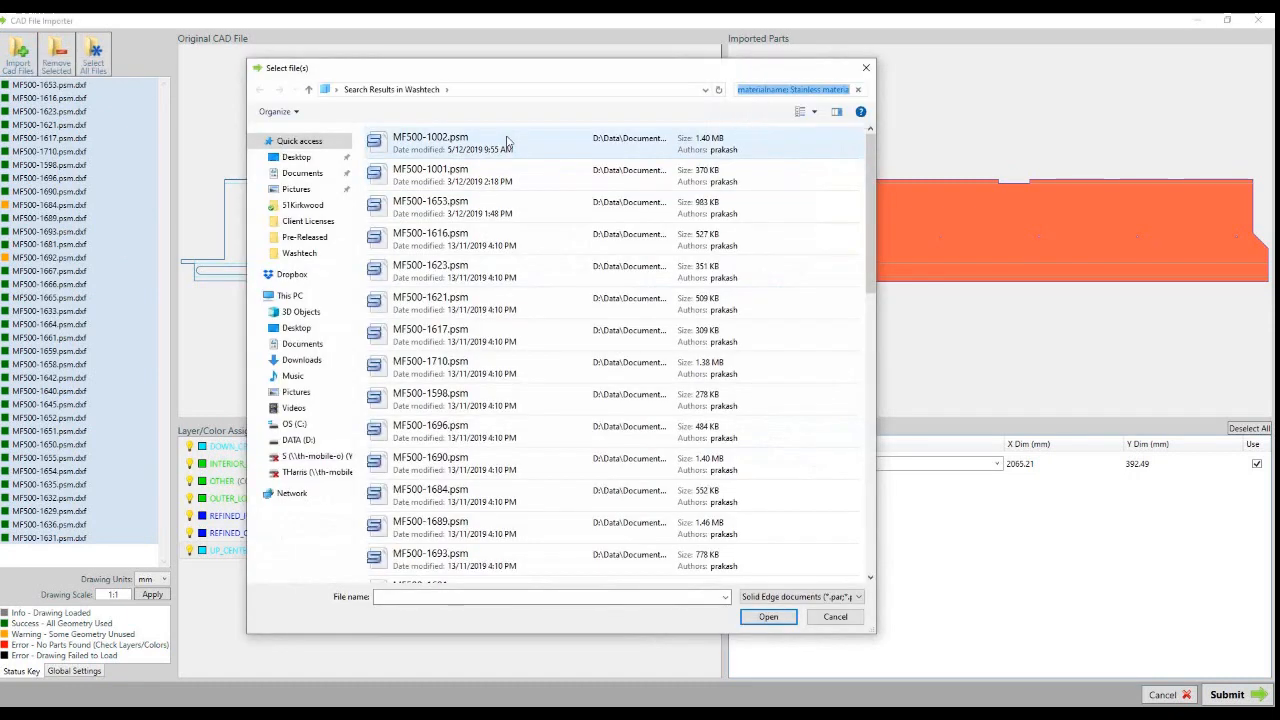
pyautogui.click(506, 142)
pyautogui.click(768, 616)
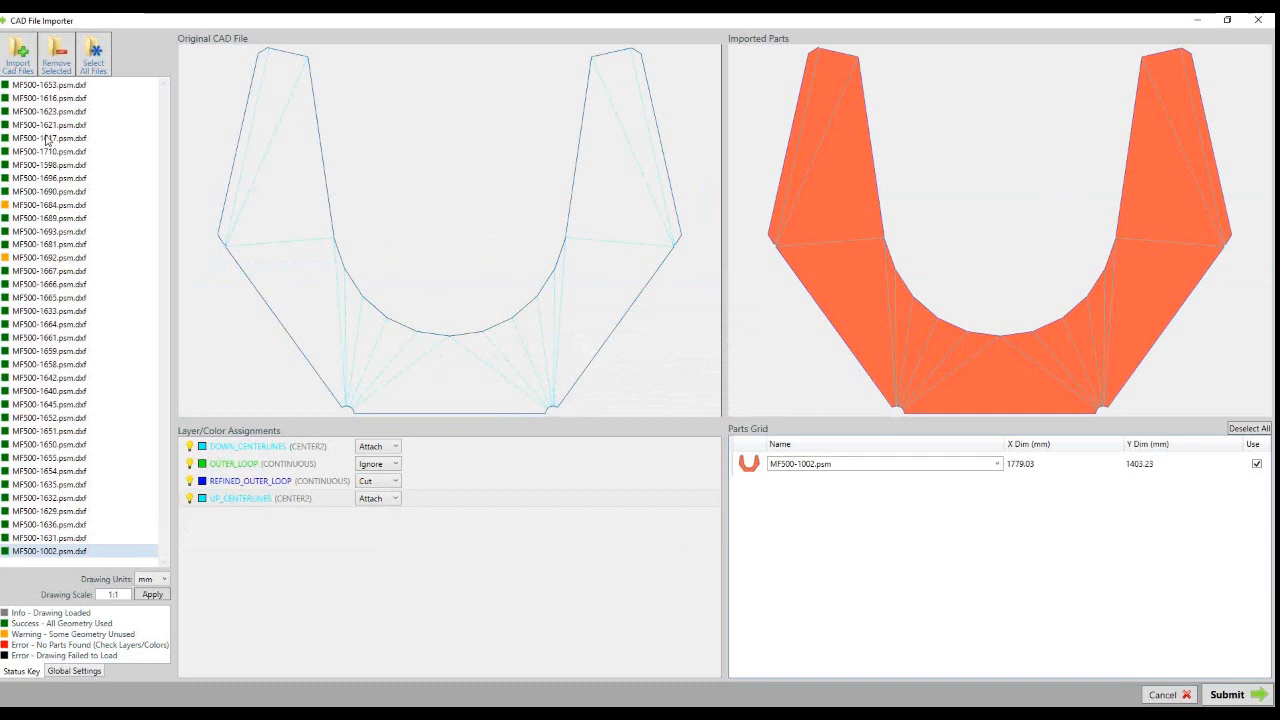
# Review the flat patterns and imported shapes of the first four parts, MF500-1653 through MF500-1621
pyautogui.click(58, 86)
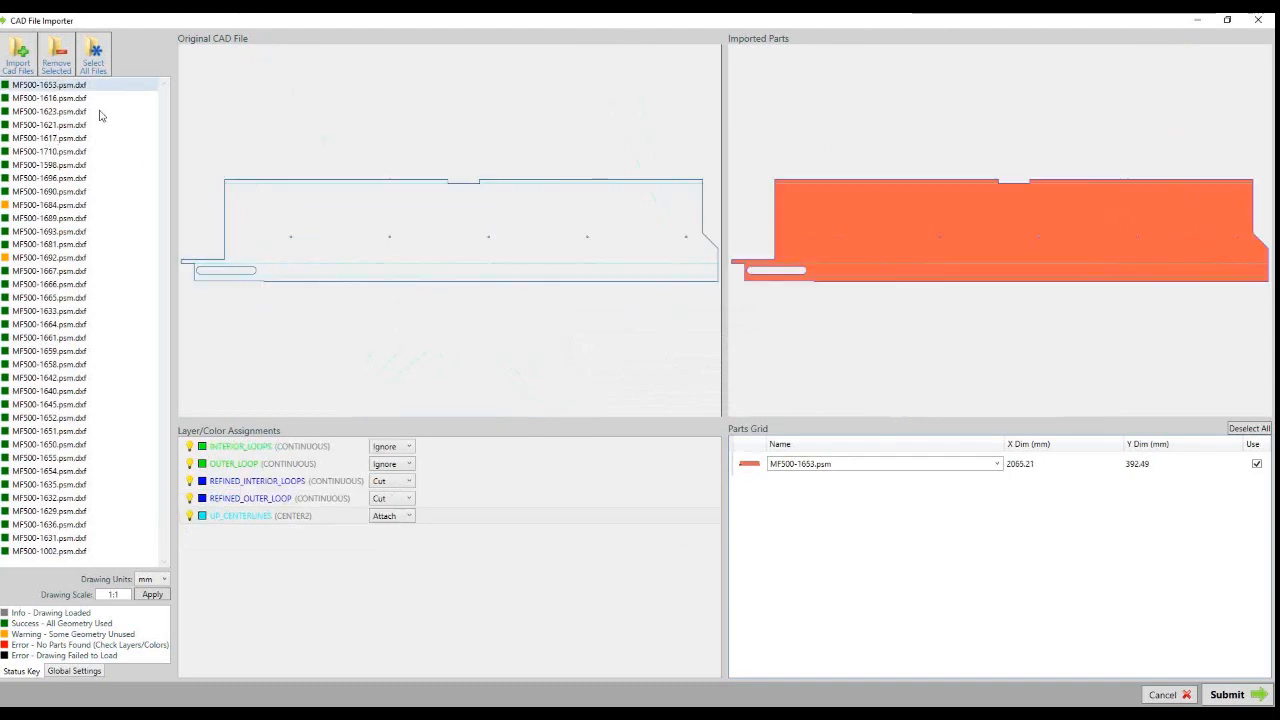
pyautogui.press('Down')
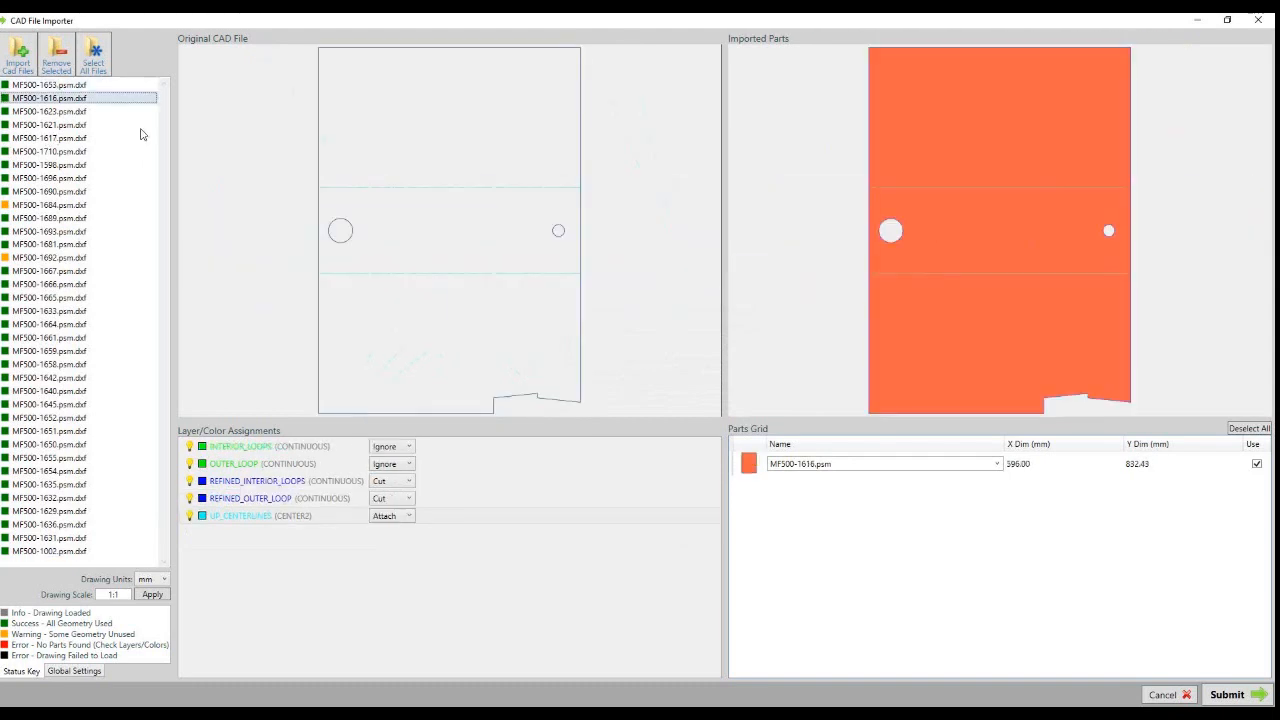
pyautogui.press('Down')
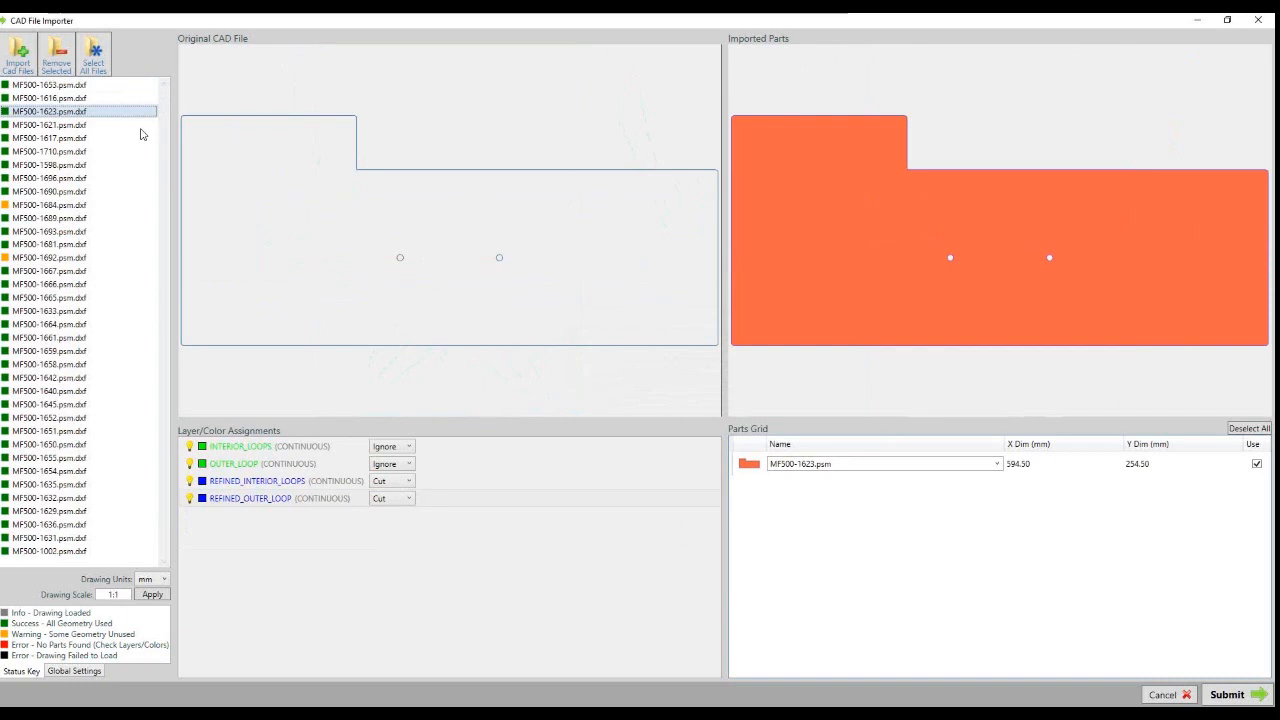
pyautogui.press('Down')
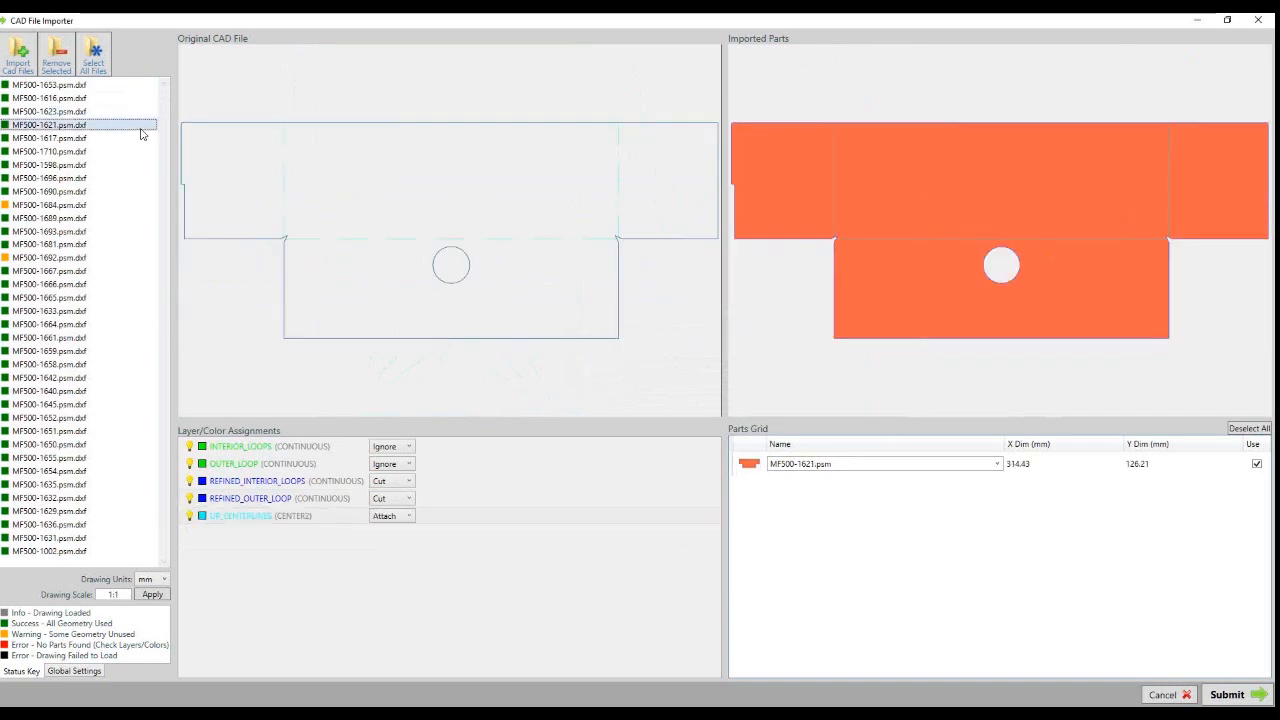
pyautogui.press('Up')
pyautogui.press('Up')
pyautogui.press('Up')
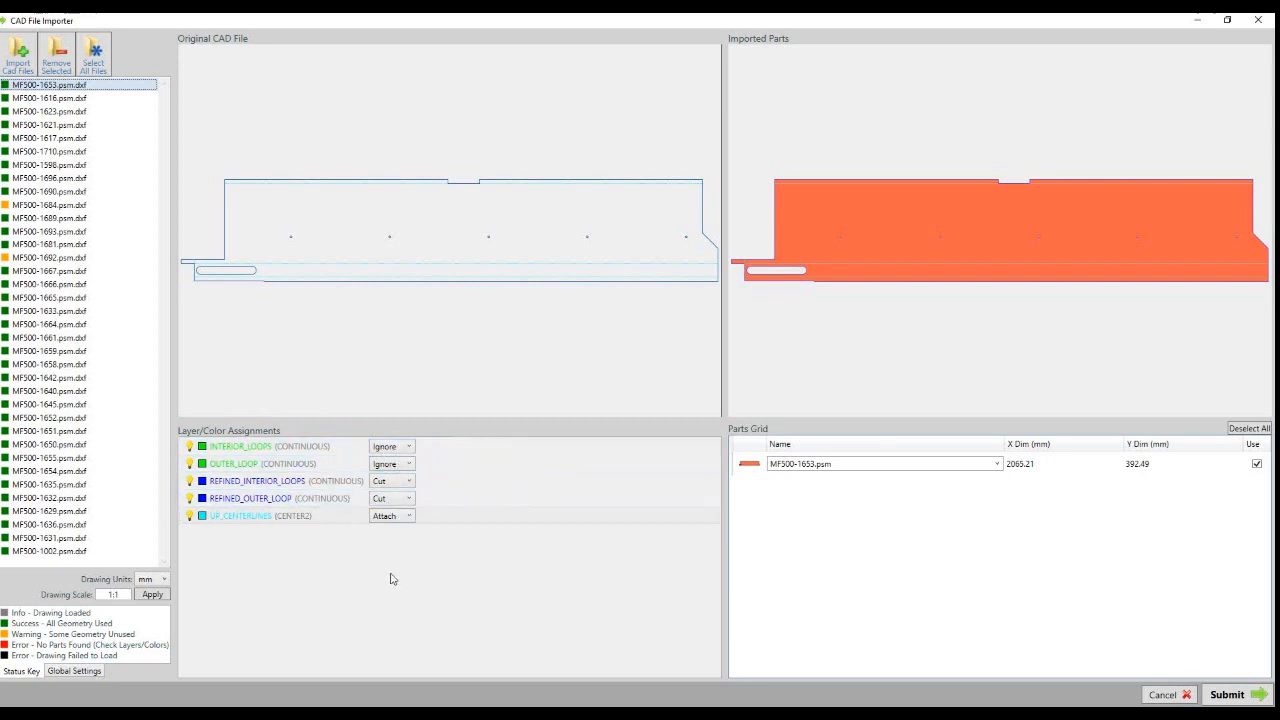
# Review the imported parts from MF500-1616 through MF500-1690 and examine the outline at the end flange of MF500-1690 in detail
pyautogui.click(34, 99)
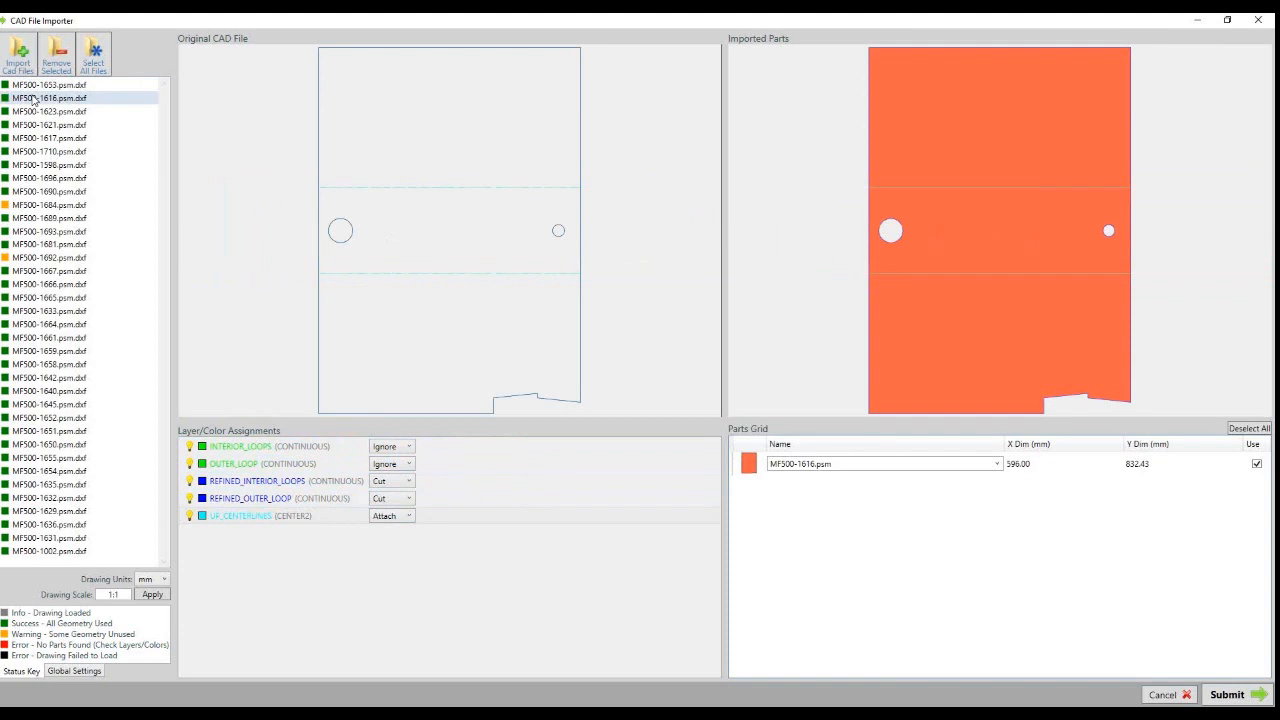
pyautogui.press('Down')
pyautogui.press('Down')
pyautogui.press('Down')
pyautogui.press('Down')
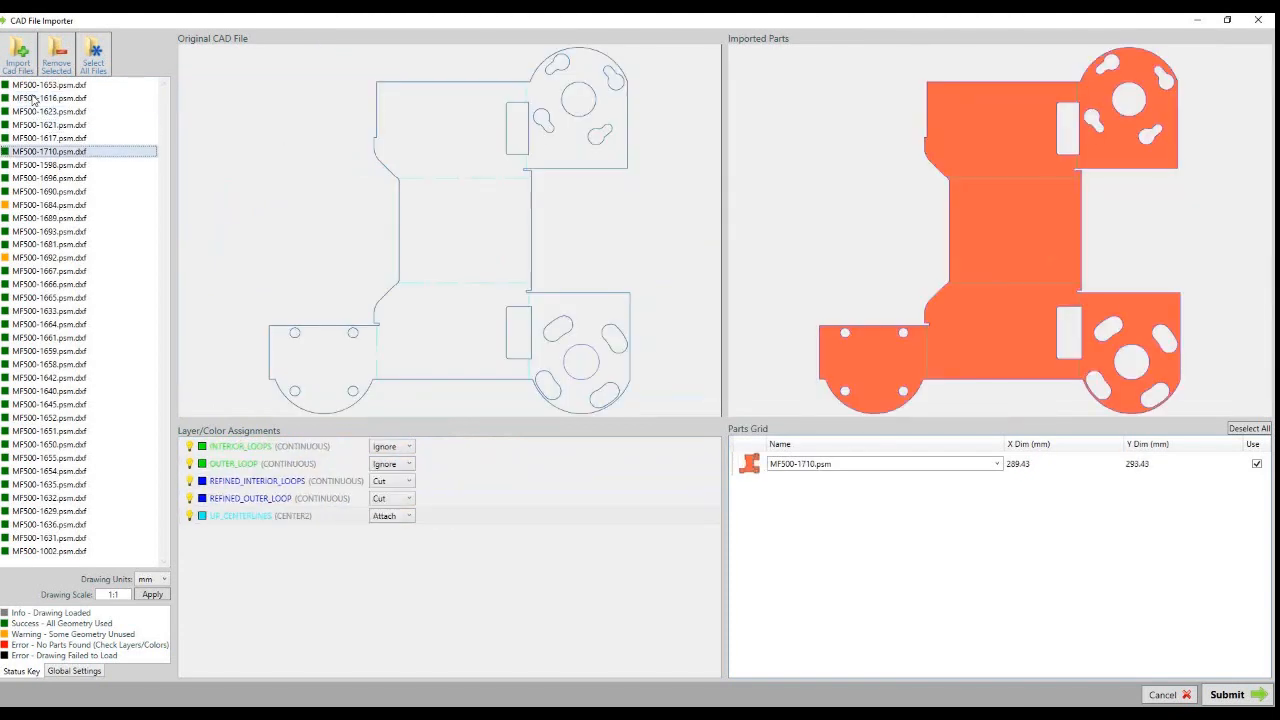
pyautogui.press('Down')
pyautogui.press('Down')
pyautogui.press('Down')
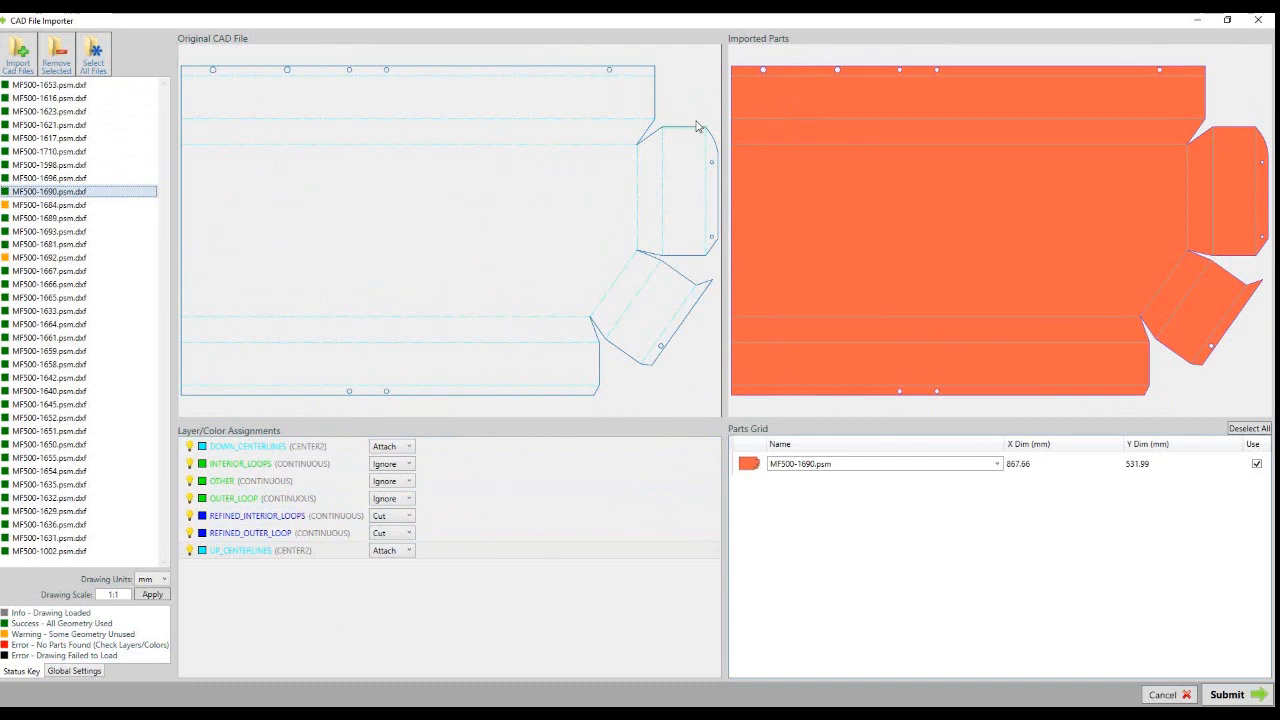
pyautogui.scroll(3, 706, 125)
pyautogui.scroll(3, 706, 125)
pyautogui.scroll(6, 717, 139)
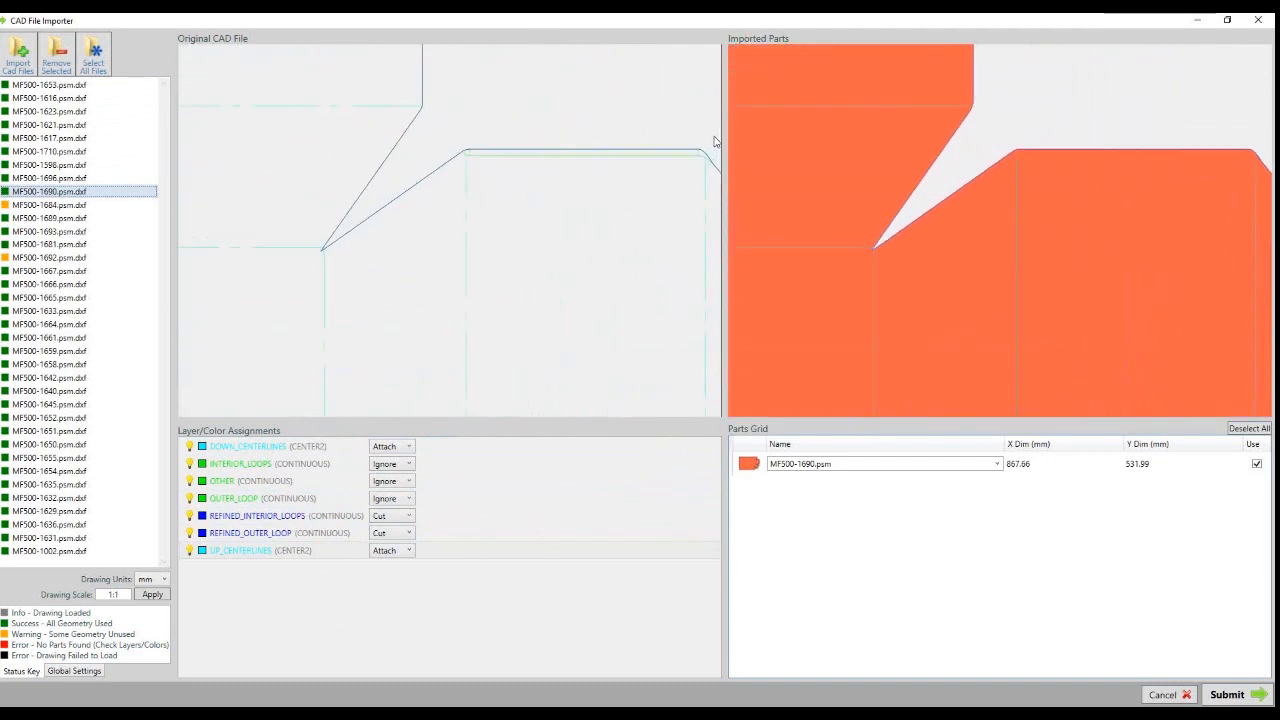
pyautogui.scroll(-2, 288, 282)
pyautogui.scroll(-4, 666, 174)
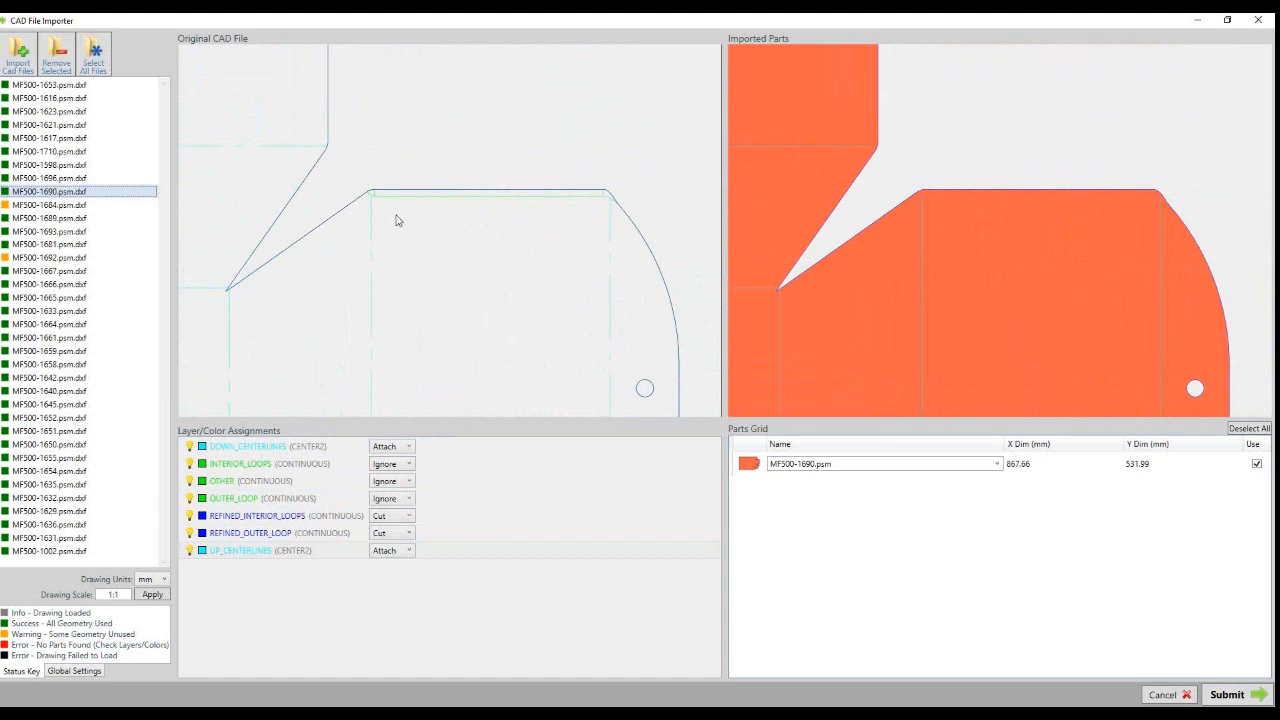
# For MF500-1690, assign REFINED_INTERIOR_LOOPS and REFINED_OUTER_LOOP to Ignore, and OUTER_LOOP and INTERIOR_LOOPS to Cut
pyautogui.click(406, 516)
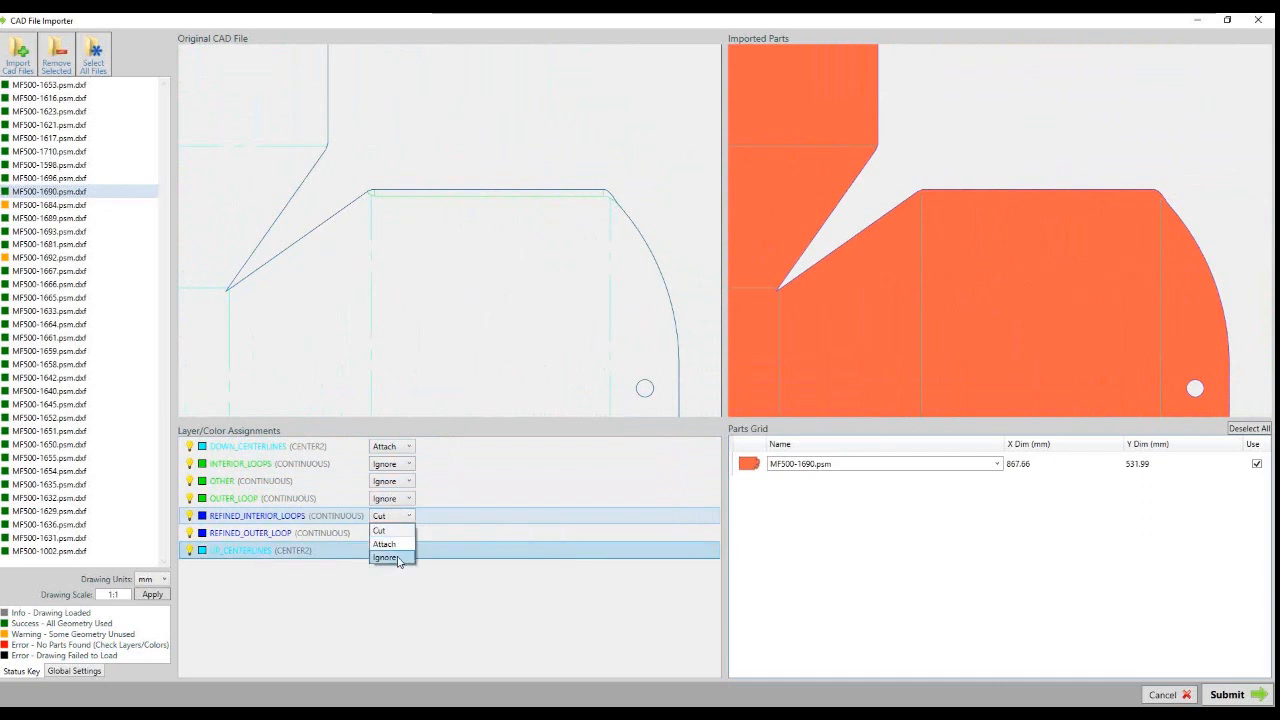
pyautogui.click(398, 557)
pyautogui.click(417, 534)
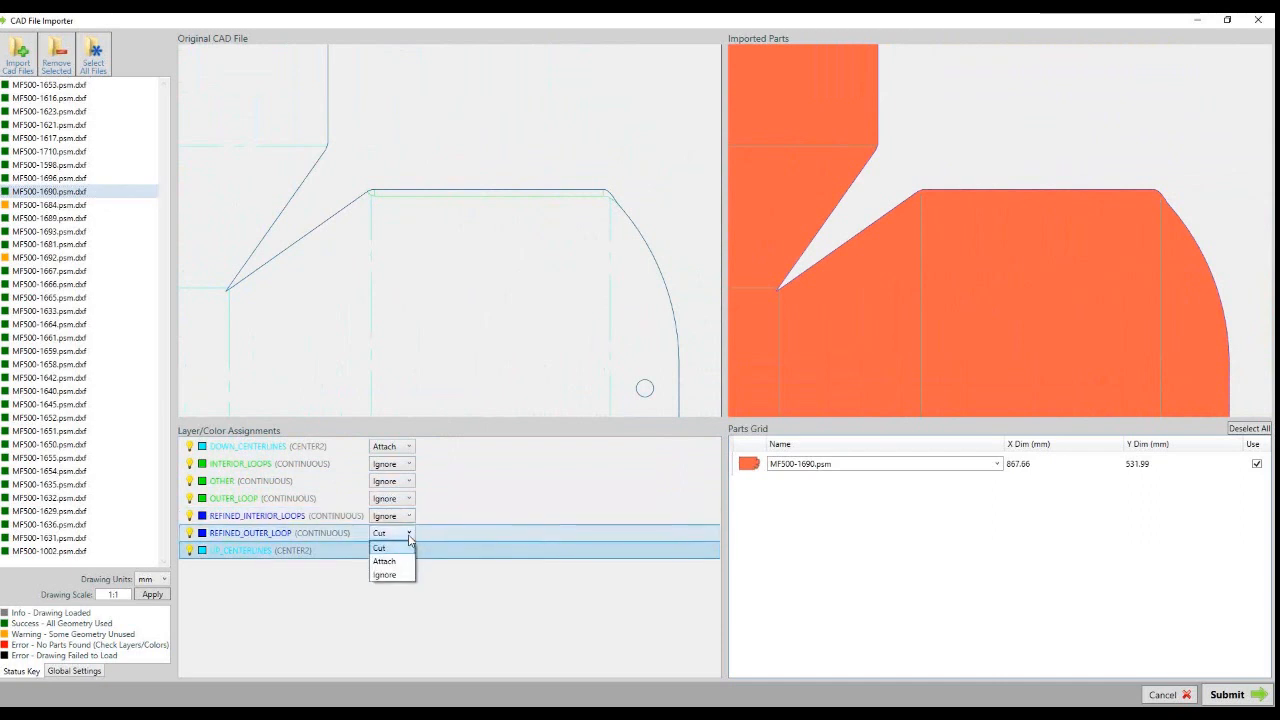
pyautogui.click(400, 574)
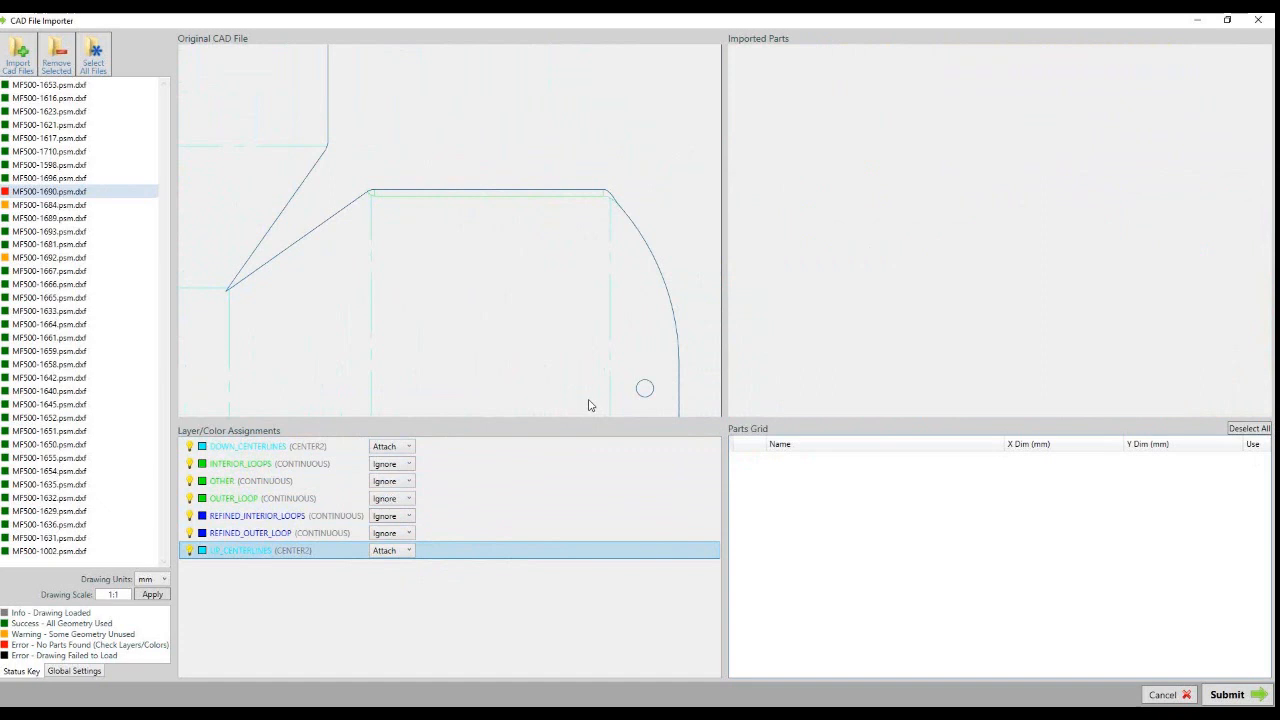
pyautogui.click(403, 500)
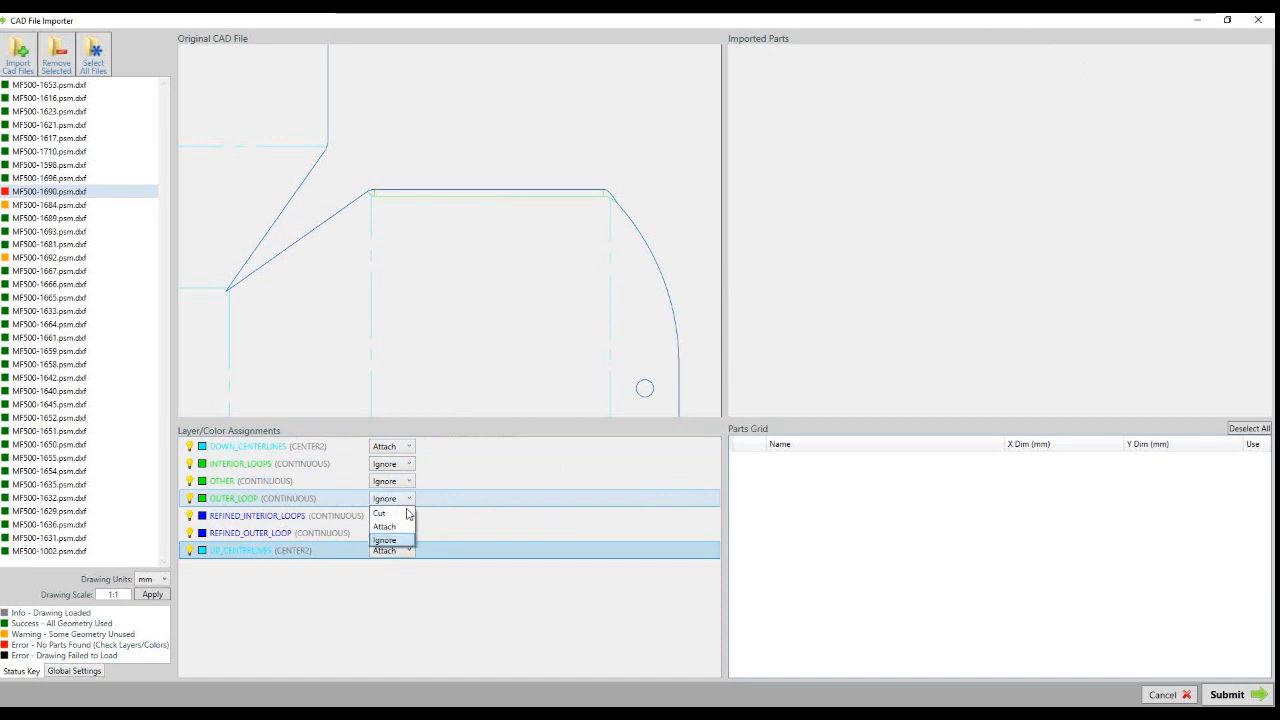
pyautogui.click(393, 515)
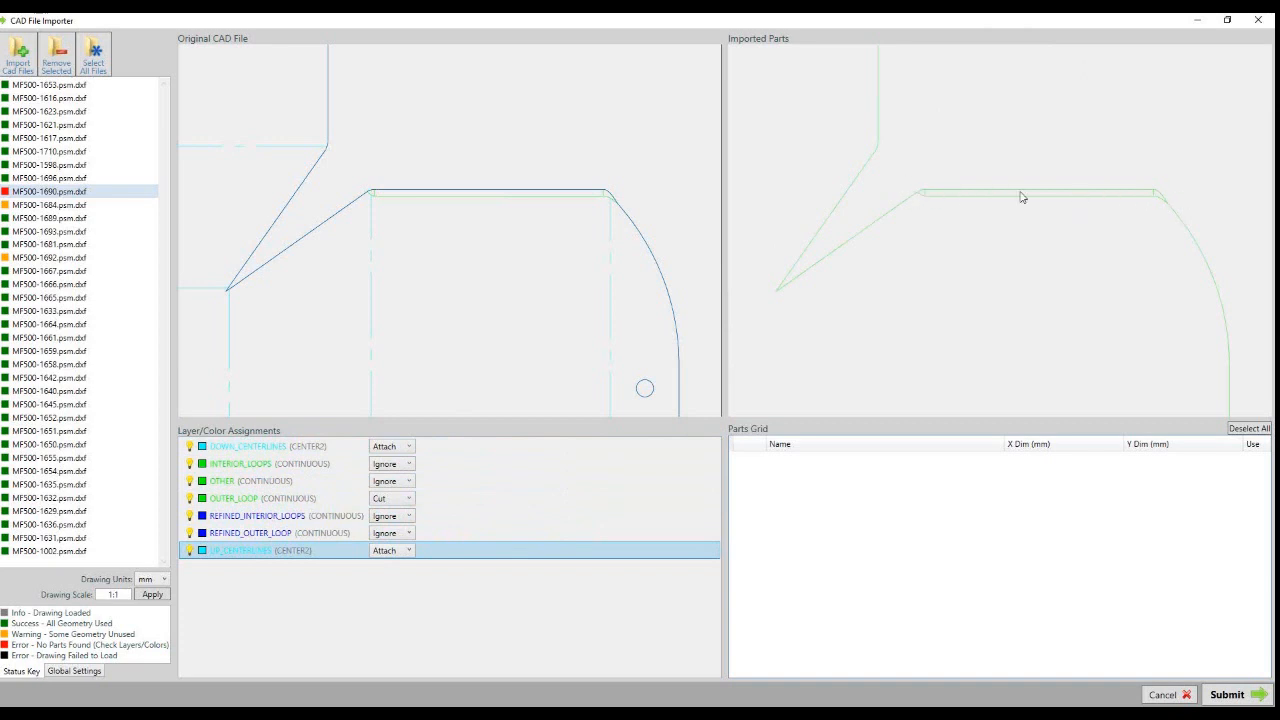
pyautogui.click(408, 466)
pyautogui.click(410, 490)
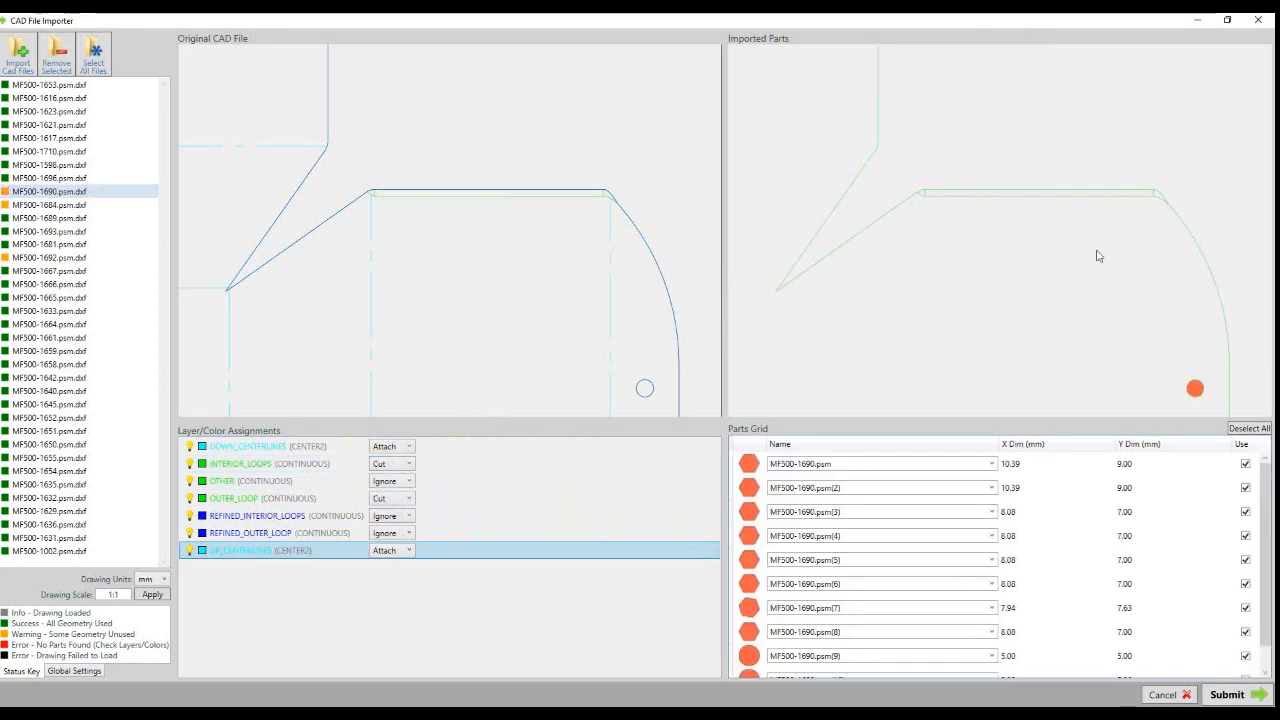
# Inspect the unrefined outline of MF500-1690, and set its OUTER_LOOP layer back to Ignore and REFINED_OUTER_LOOP back to Cut
pyautogui.scroll(-3, 1122, 165)
pyautogui.scroll(-4, 1123, 167)
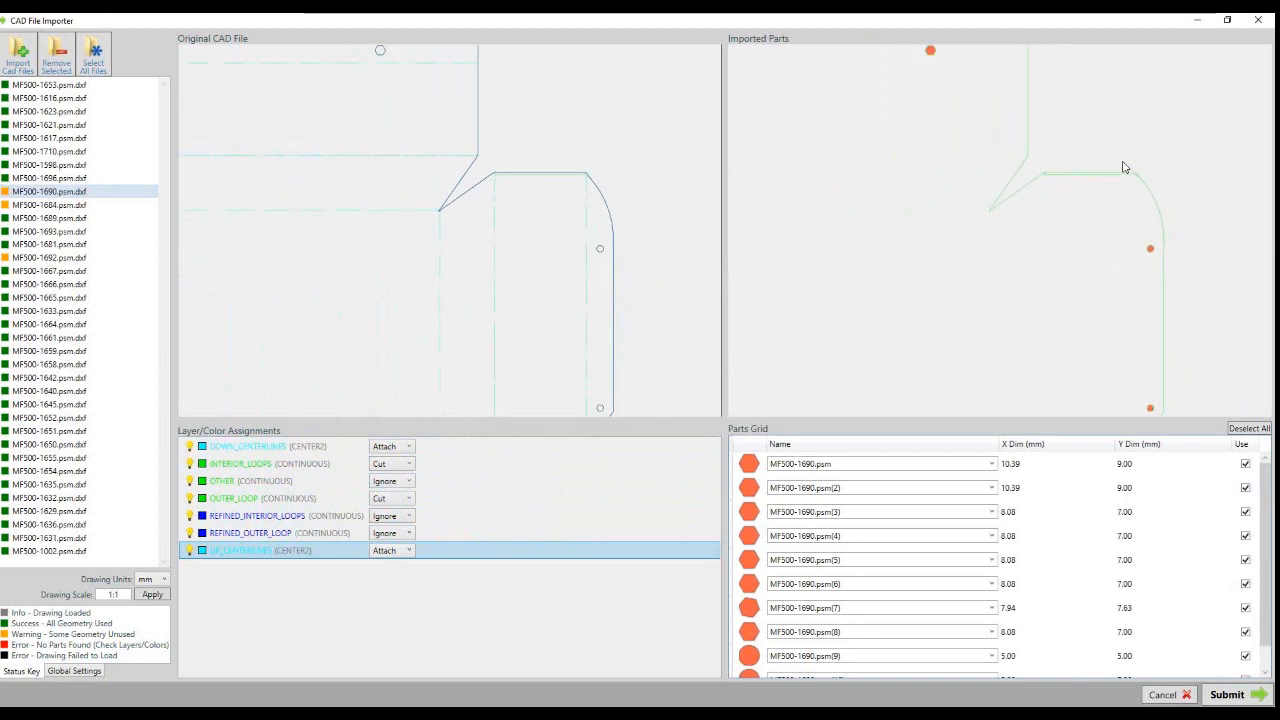
pyautogui.scroll(1, 1145, 221)
pyautogui.scroll(4, 1140, 216)
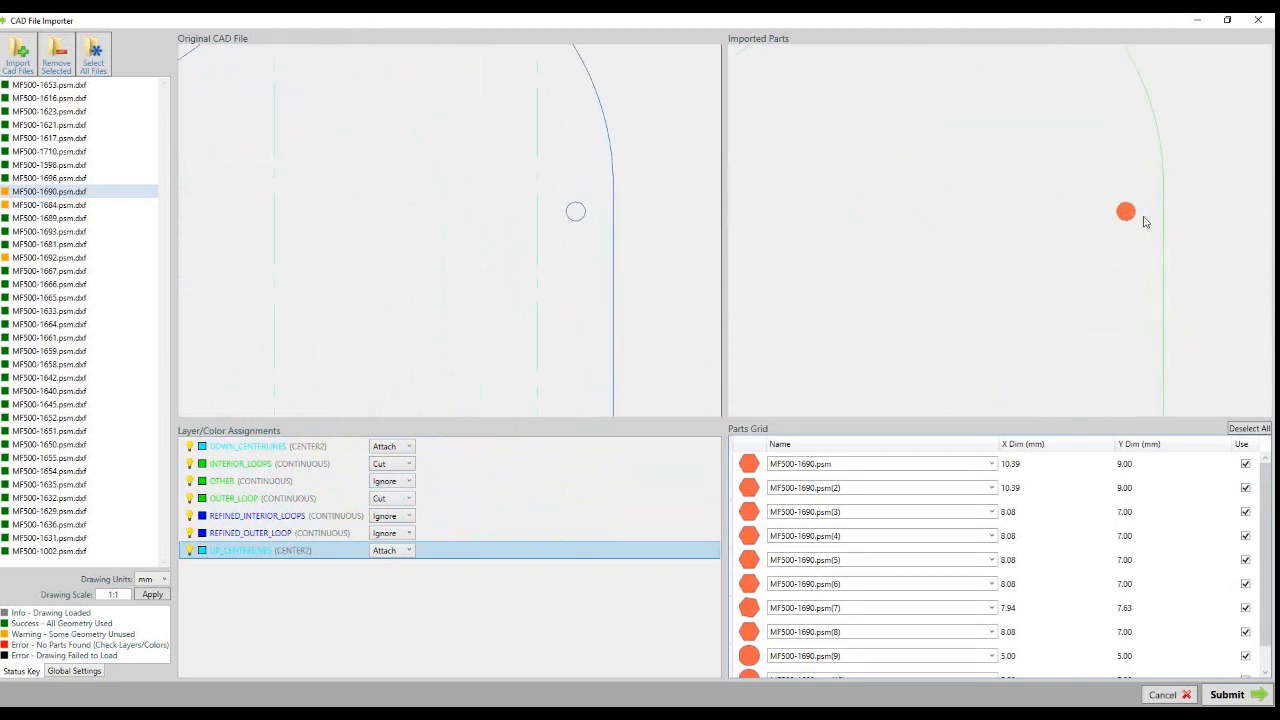
pyautogui.scroll(-3, 1069, 277)
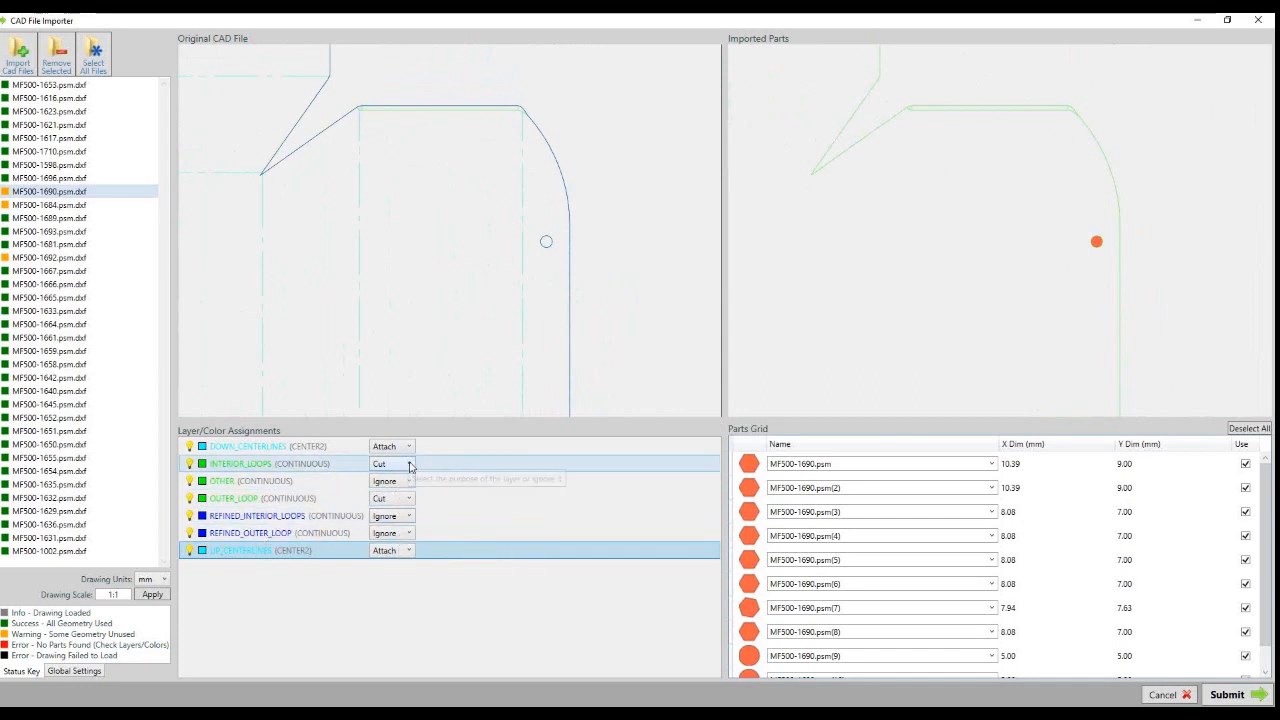
pyautogui.click(409, 499)
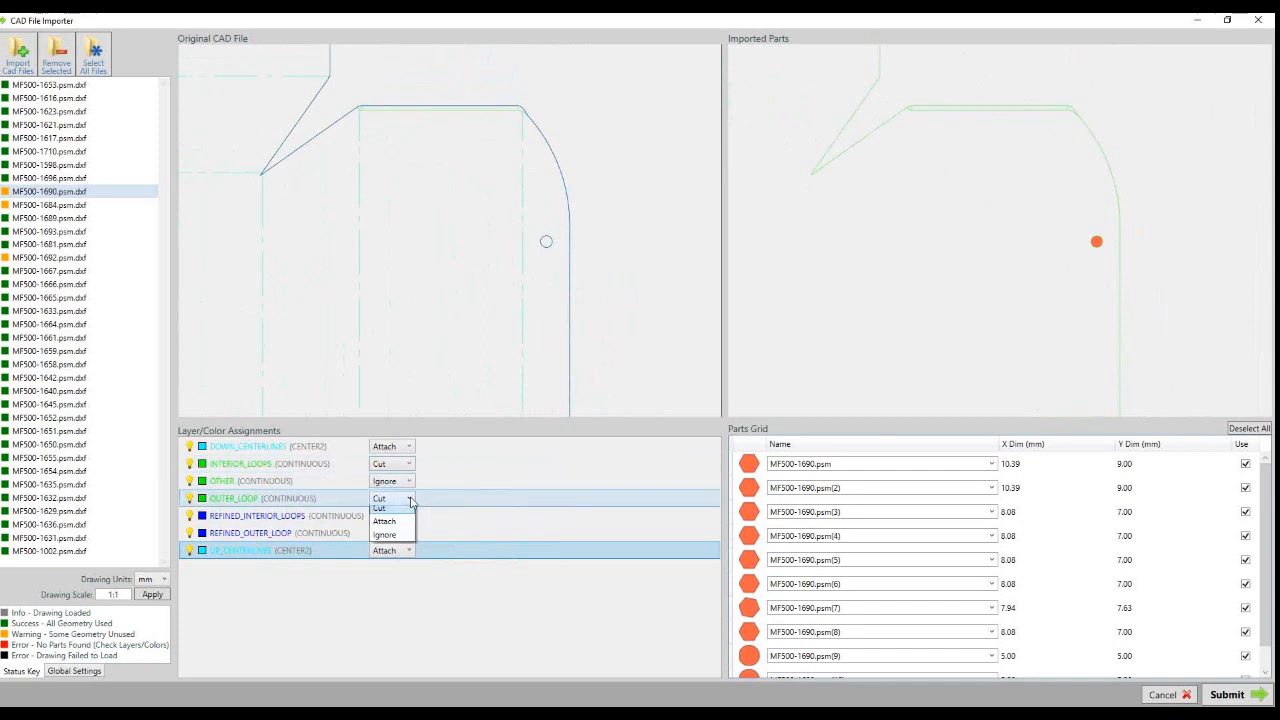
pyautogui.click(407, 540)
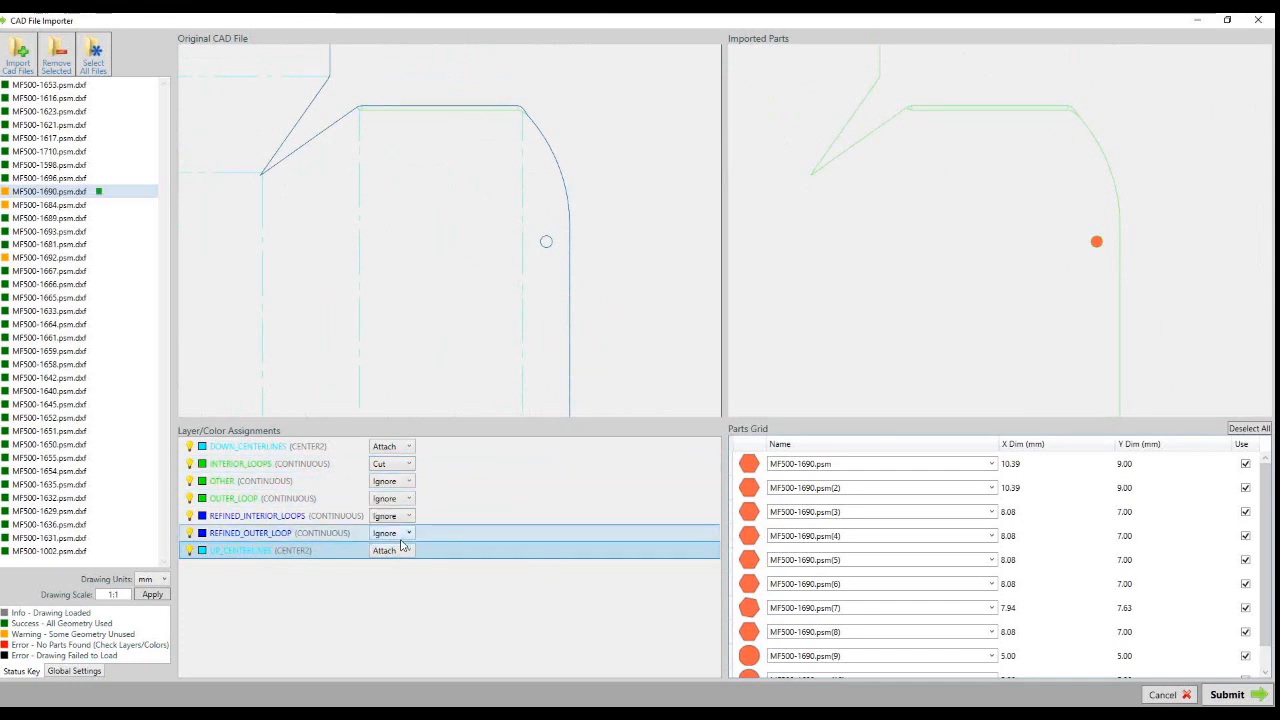
pyautogui.click(409, 533)
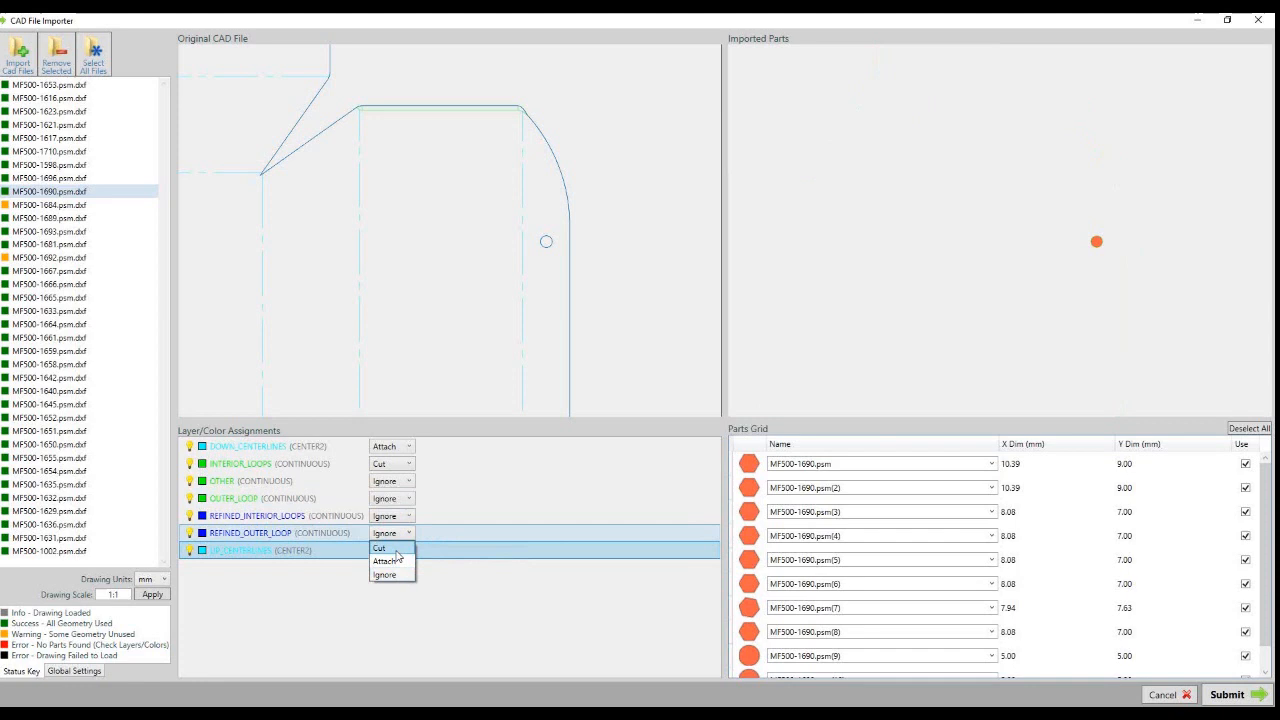
pyautogui.click(386, 547)
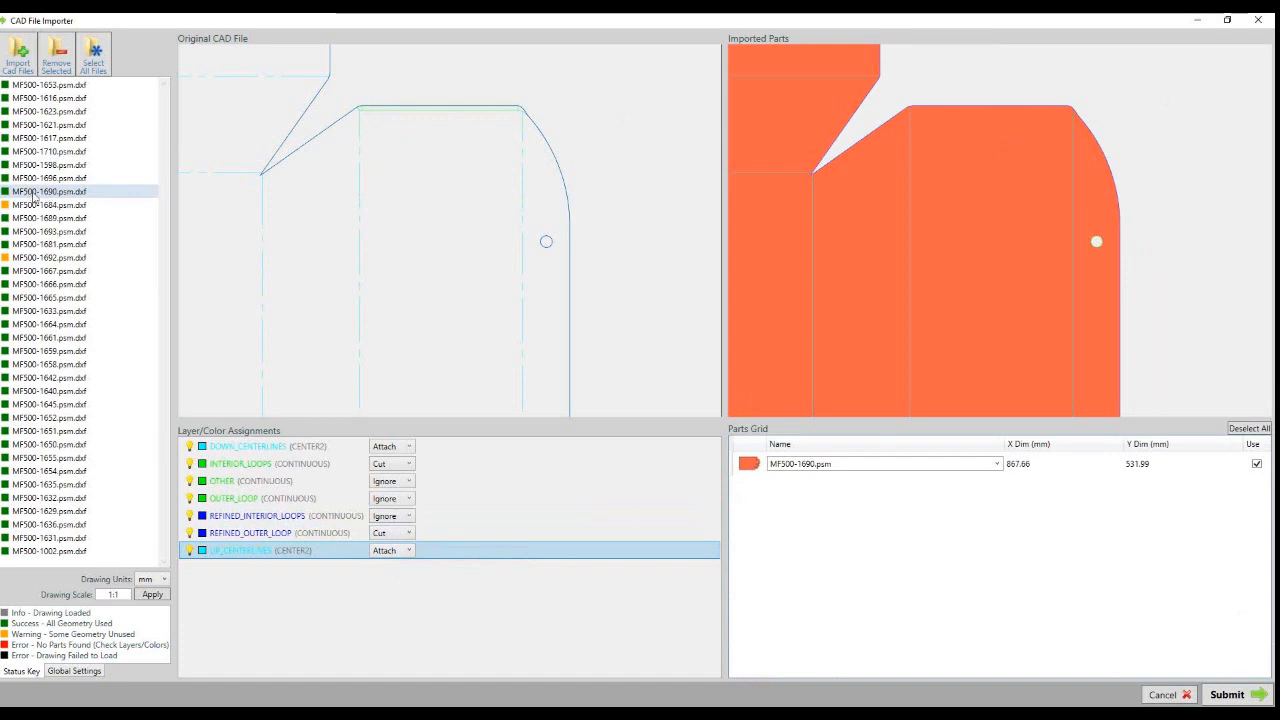
# For all imported files from MF500-1653 through MF500-1002, assign INTERIOR_LOOPS to Ignore and REFINED_INTERIOR_LOOPS to Cut
pyautogui.click(60, 86)
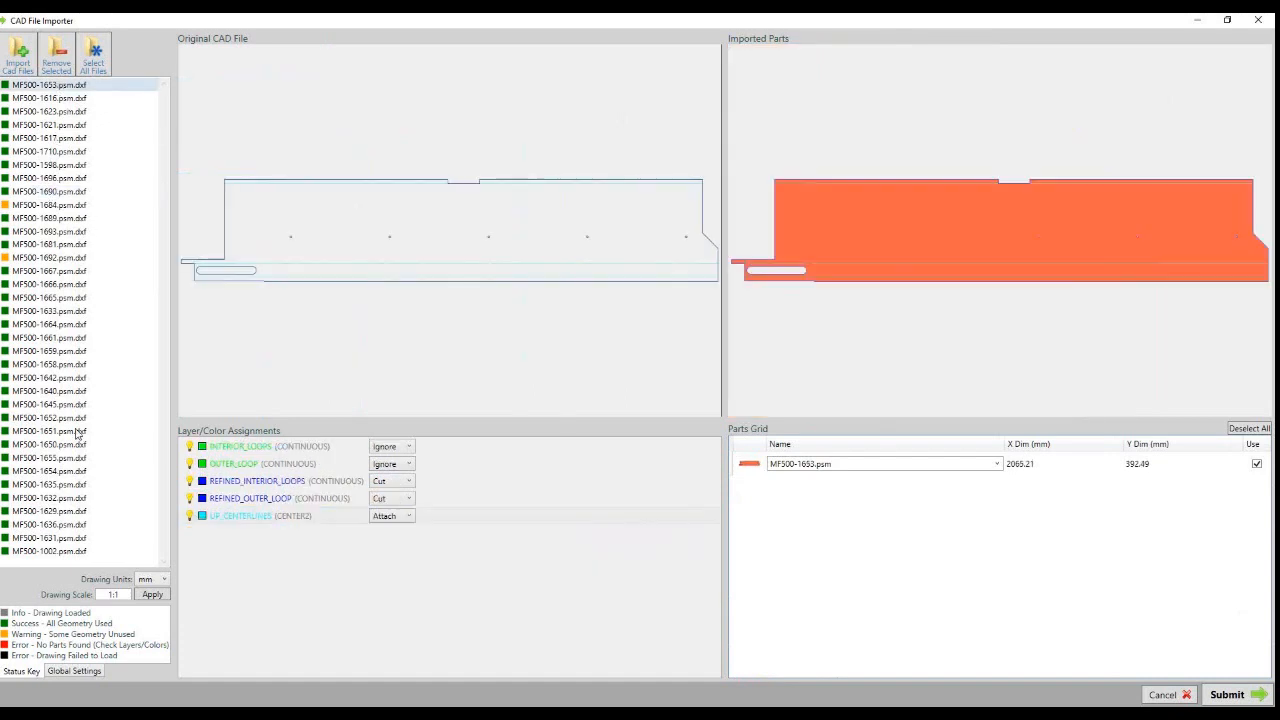
pyautogui.keyDown('shift'); pyautogui.click(80, 551); pyautogui.keyUp('shift')
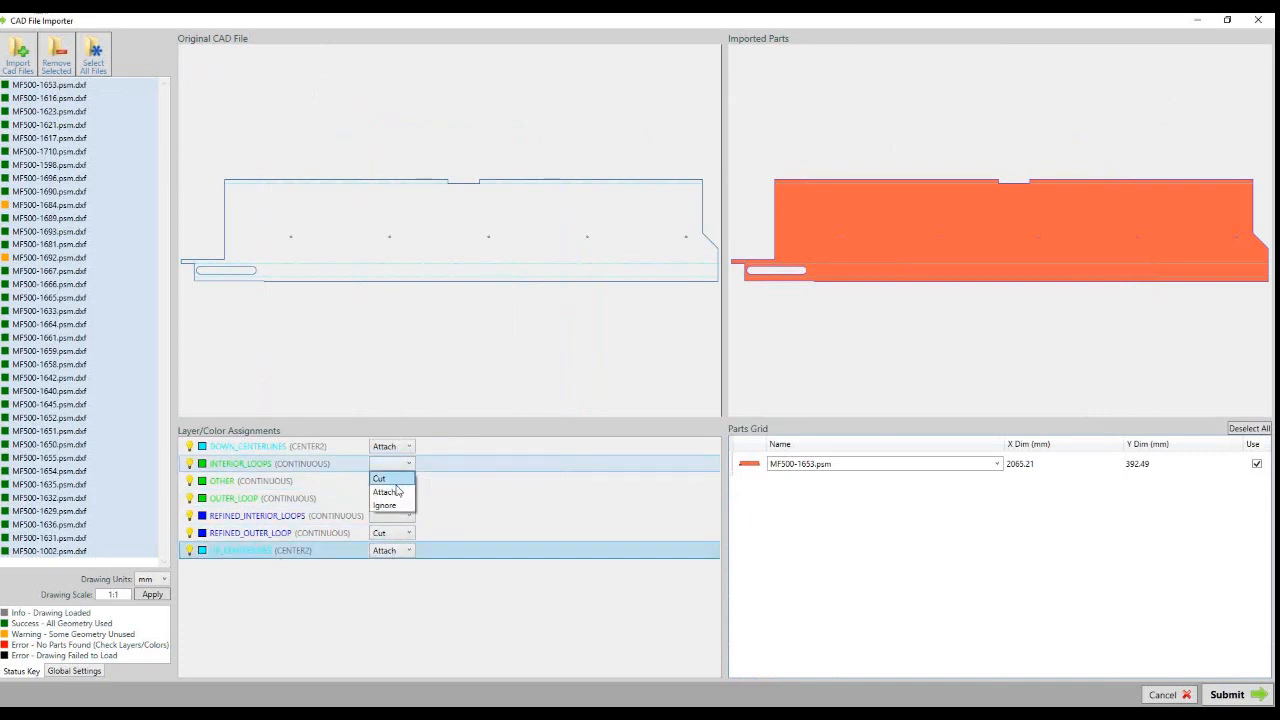
pyautogui.click(385, 505)
pyautogui.click(410, 517)
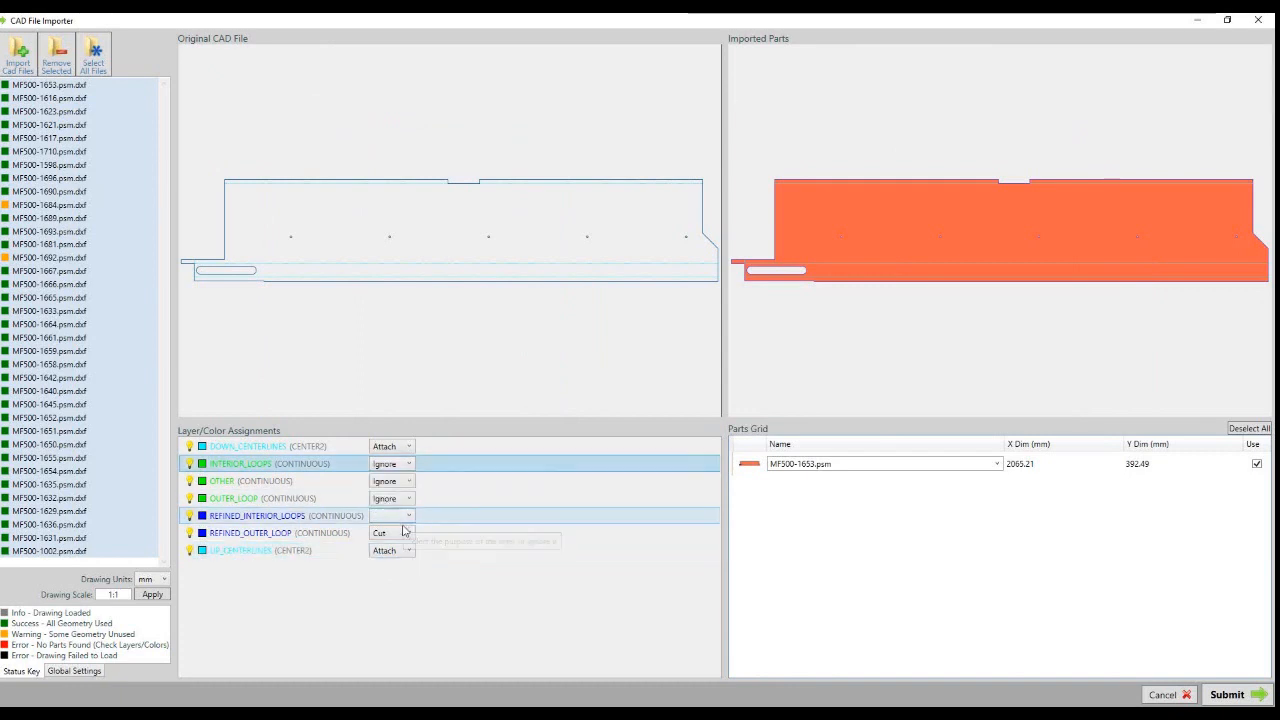
pyautogui.click(408, 517)
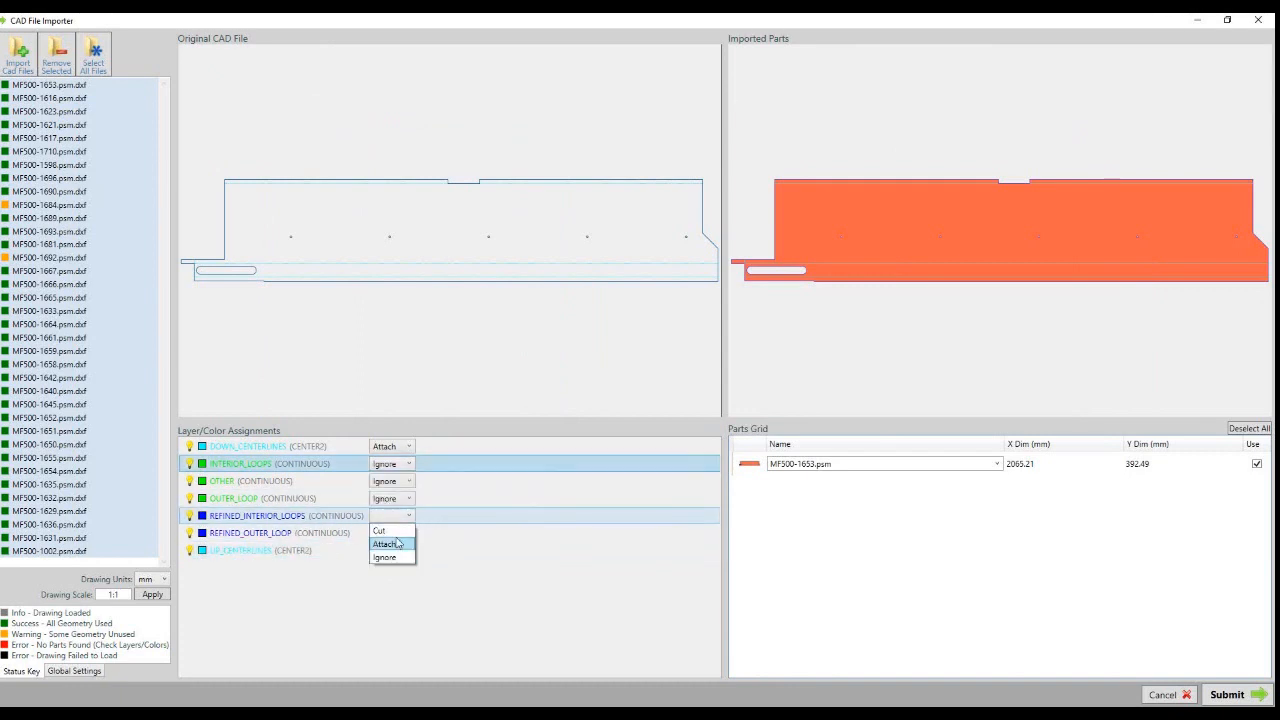
pyautogui.click(382, 530)
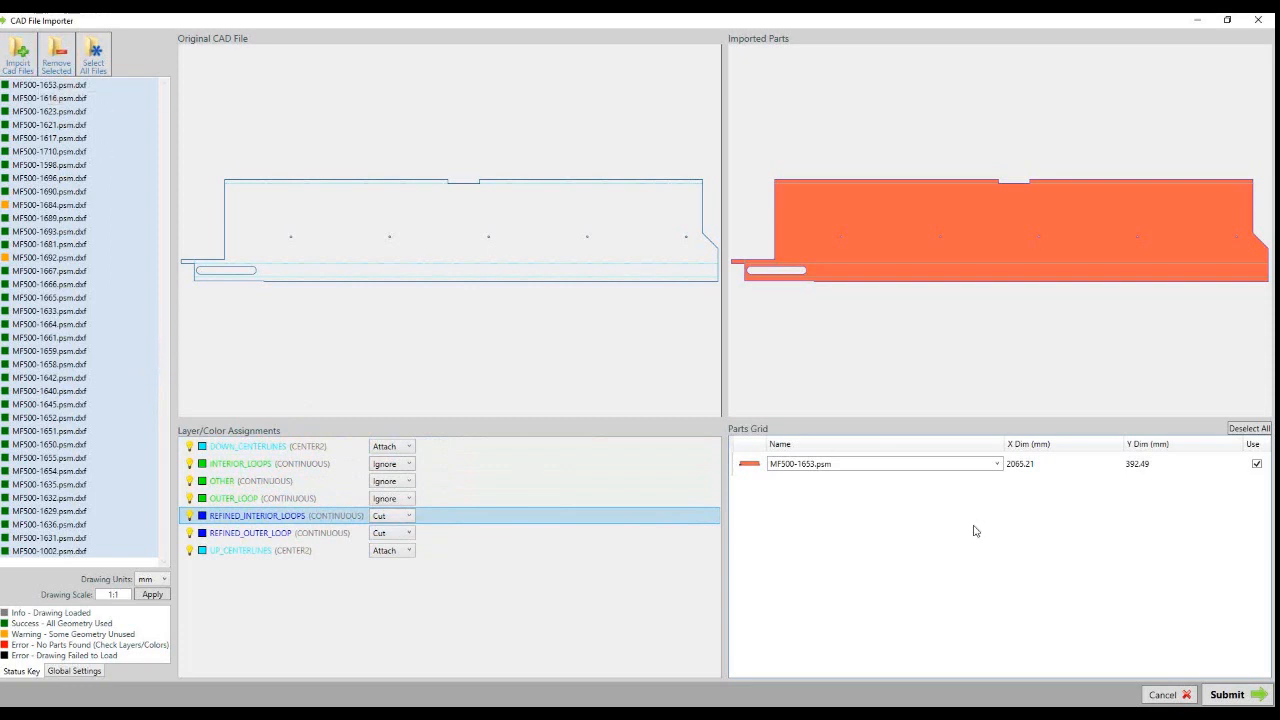
# Inspect the flagged parts MF500-1684 and MF500-1692 in the CAD File Importer, and submit all the imported parts for nesting
pyautogui.click(20, 55)
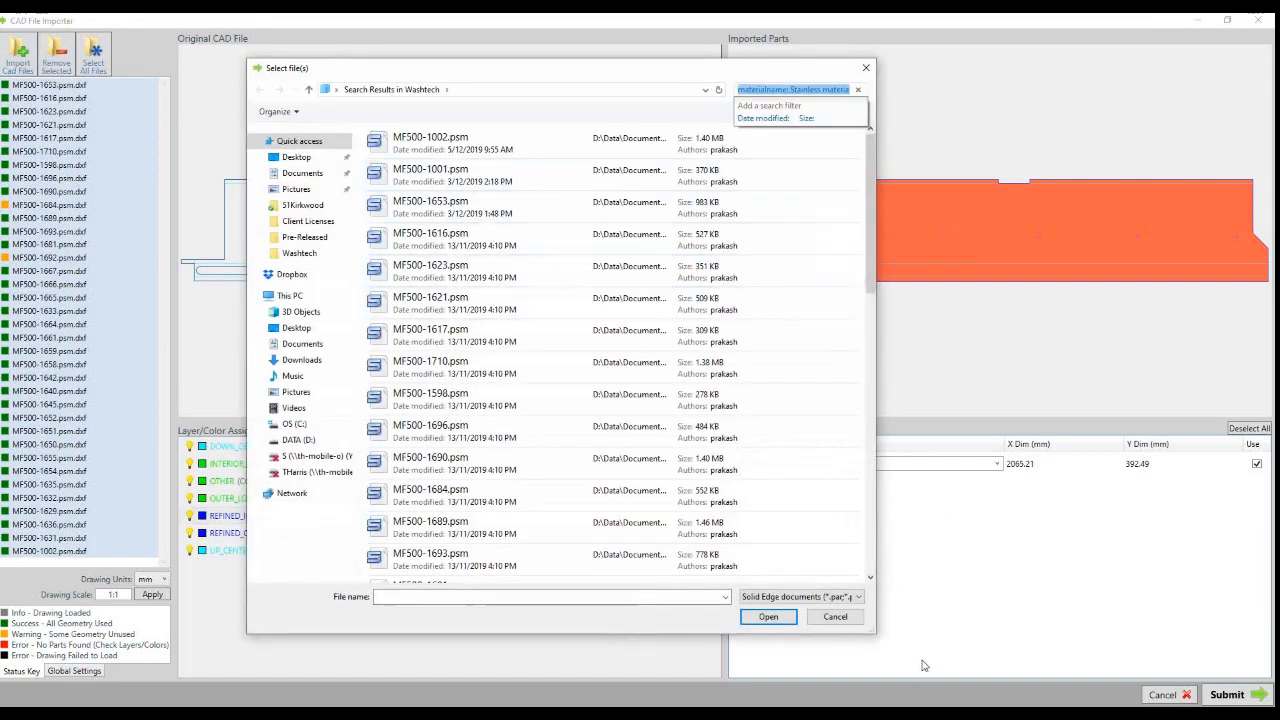
pyautogui.click(836, 617)
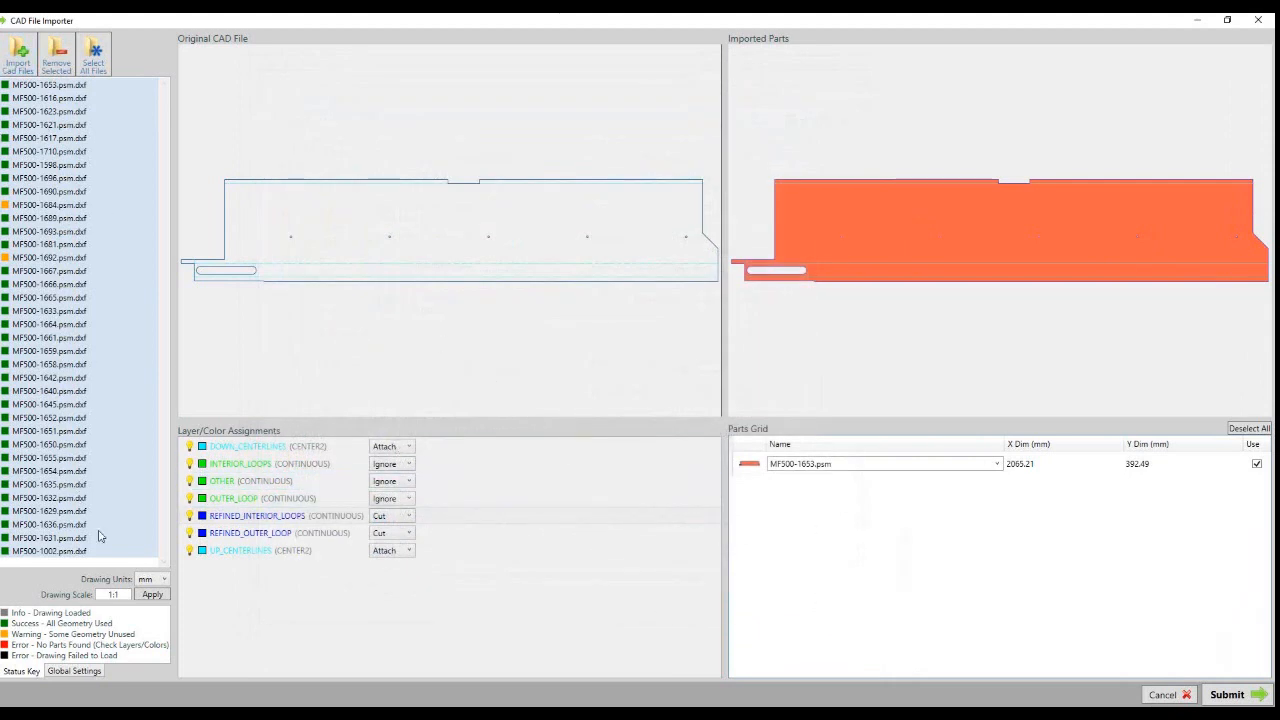
pyautogui.click(45, 205)
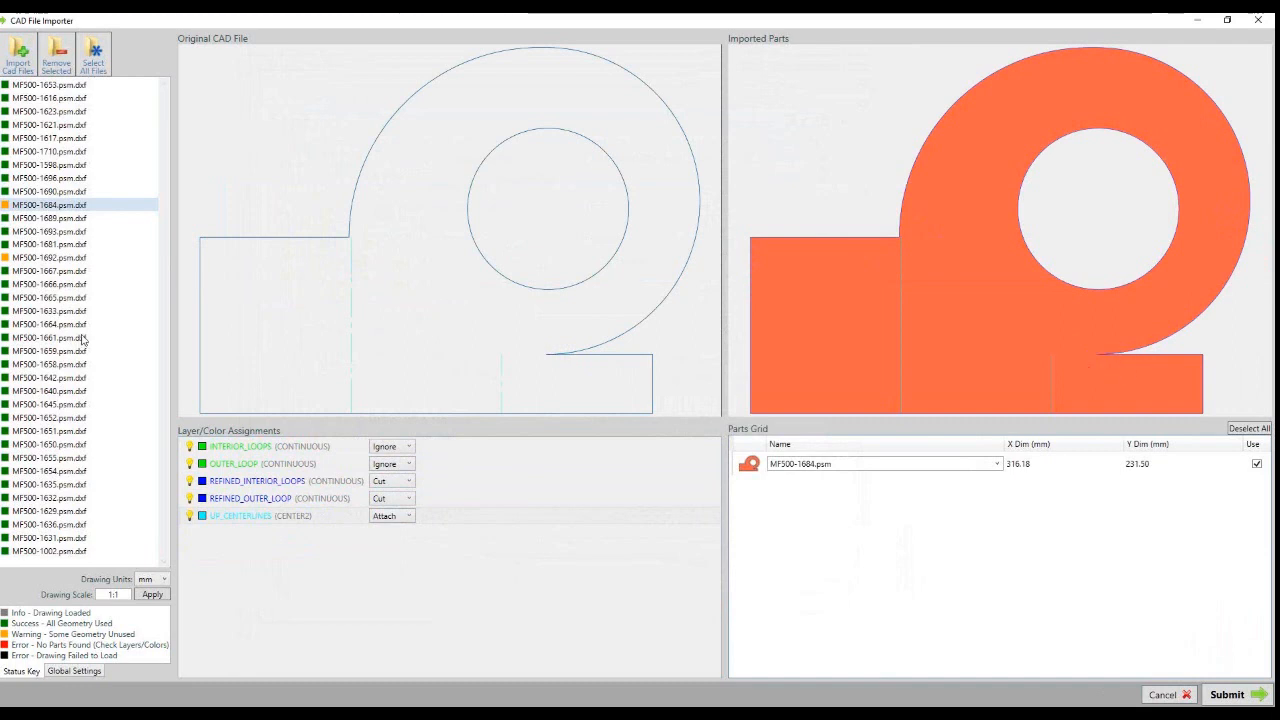
pyautogui.click(52, 258)
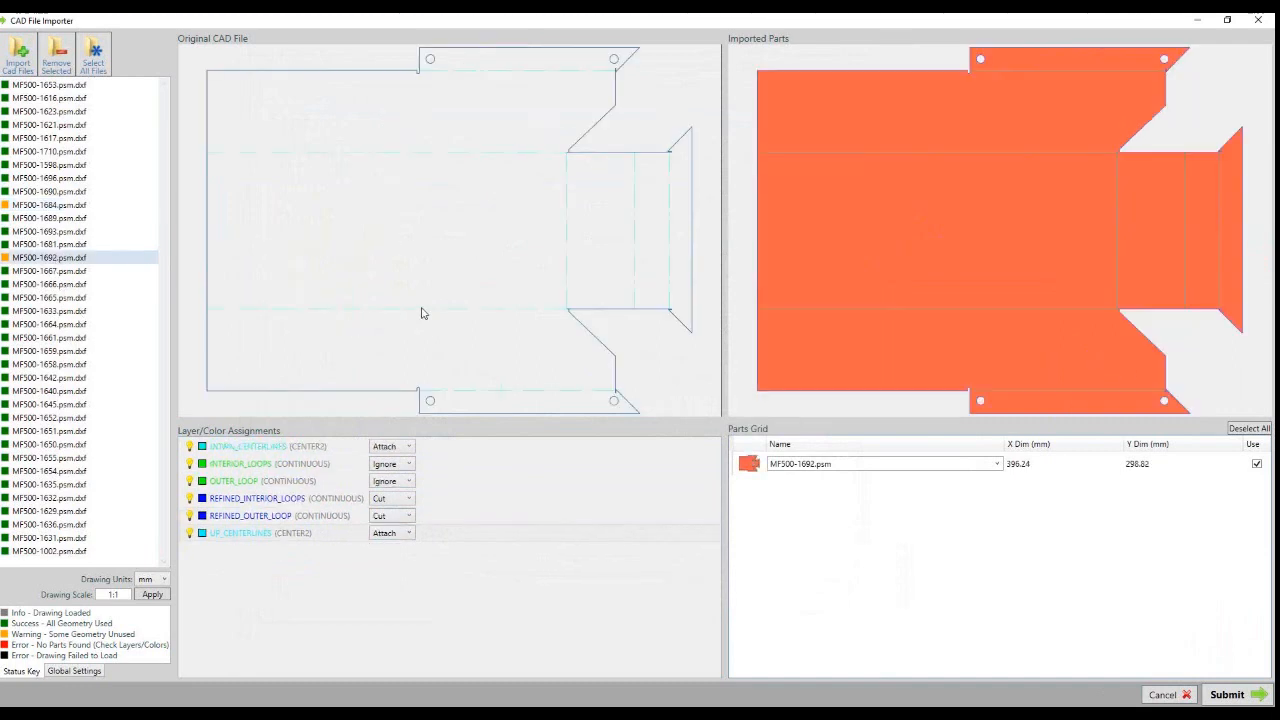
pyautogui.click(48, 206)
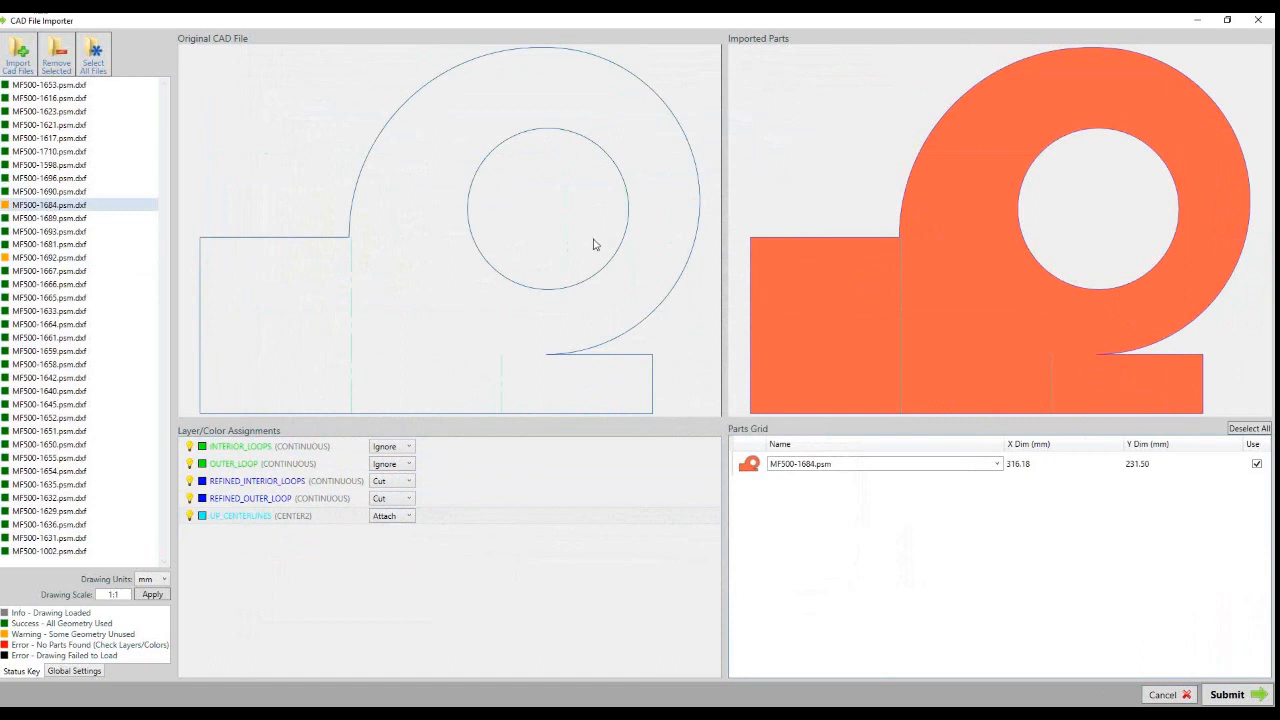
pyautogui.click(1228, 694)
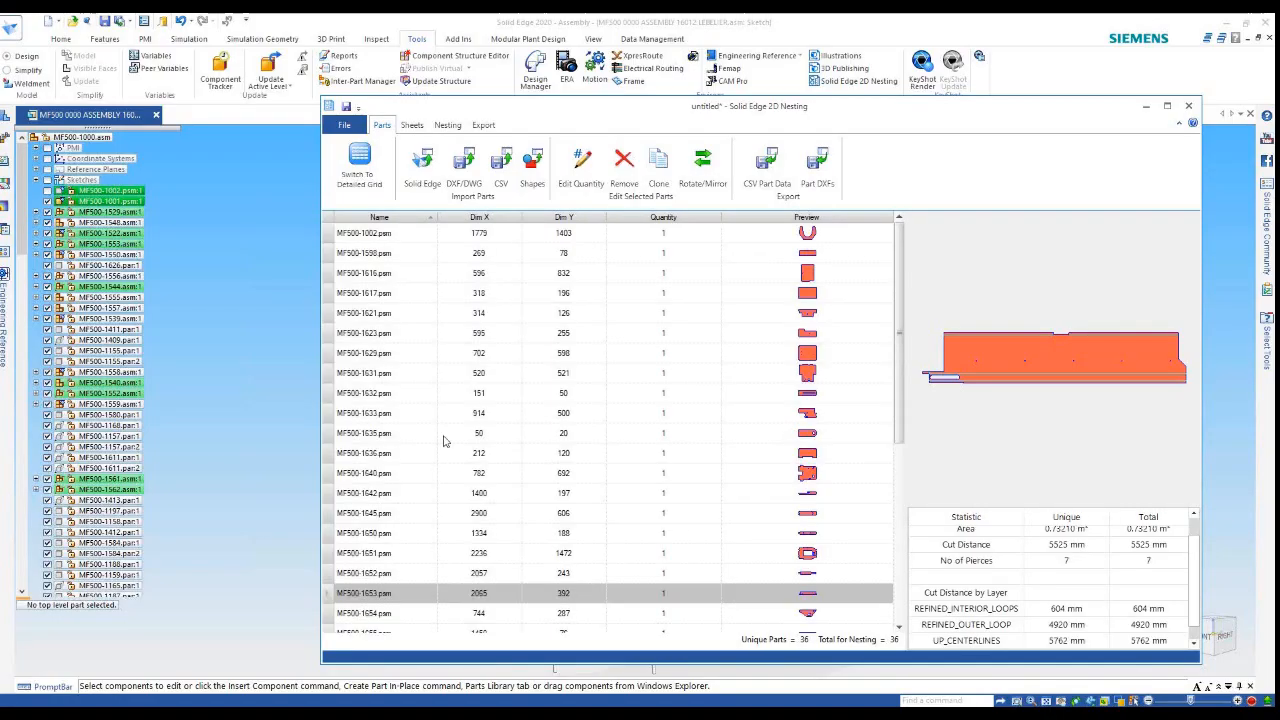
# Maximize the nesting window, and import the DXF files PSM_01_00331 and PSM_01_00285 from the Washtech folder with the search filter cleared
pyautogui.doubleClick(668, 108)
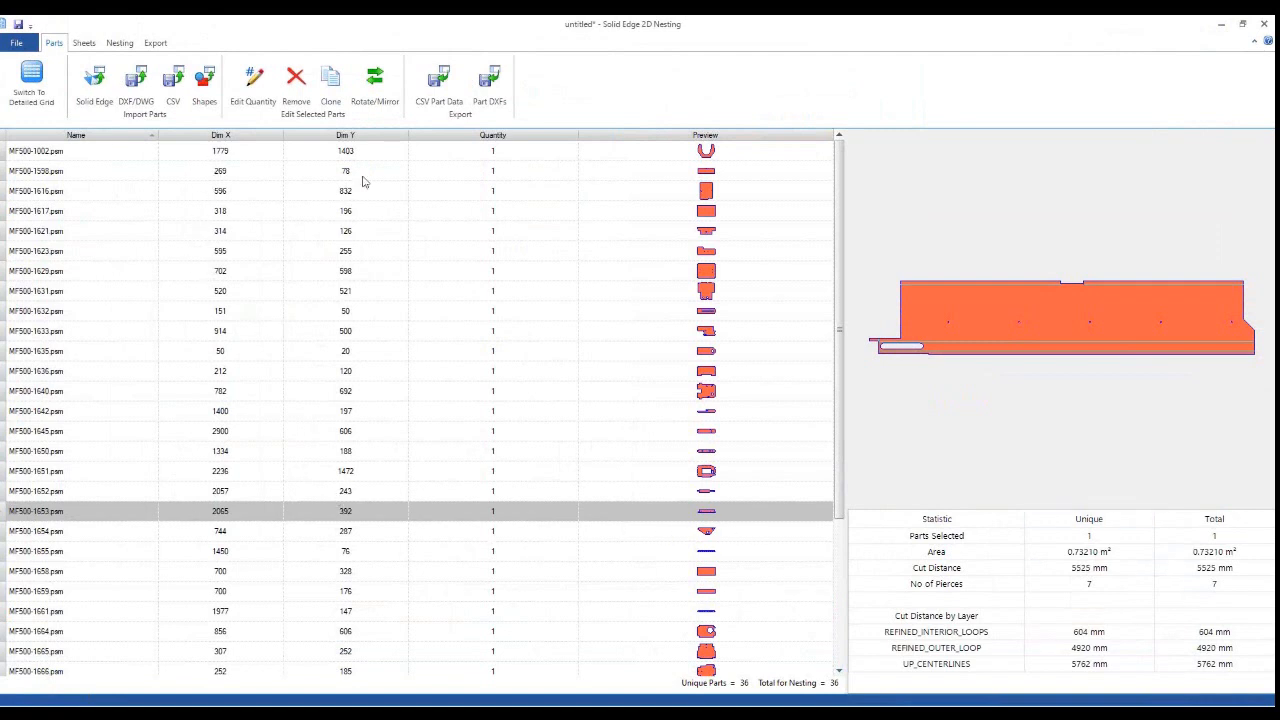
pyautogui.click(130, 88)
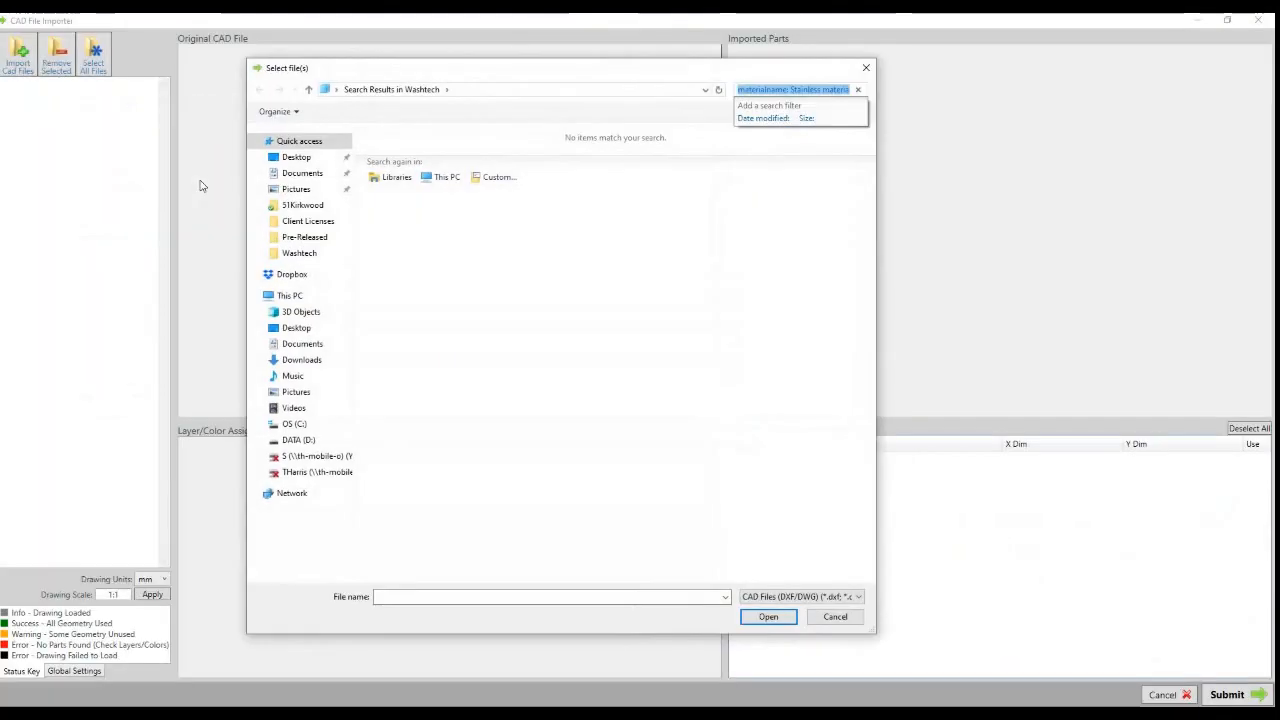
pyautogui.click(859, 90)
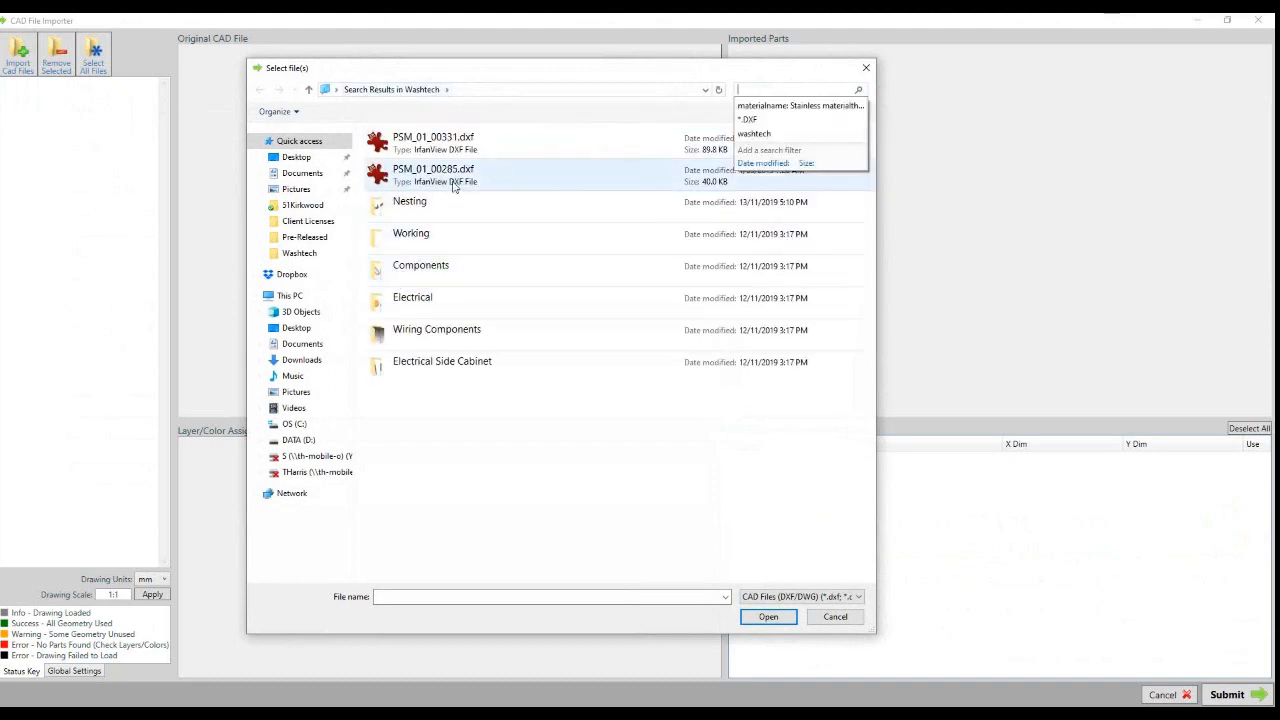
pyautogui.click(453, 150)
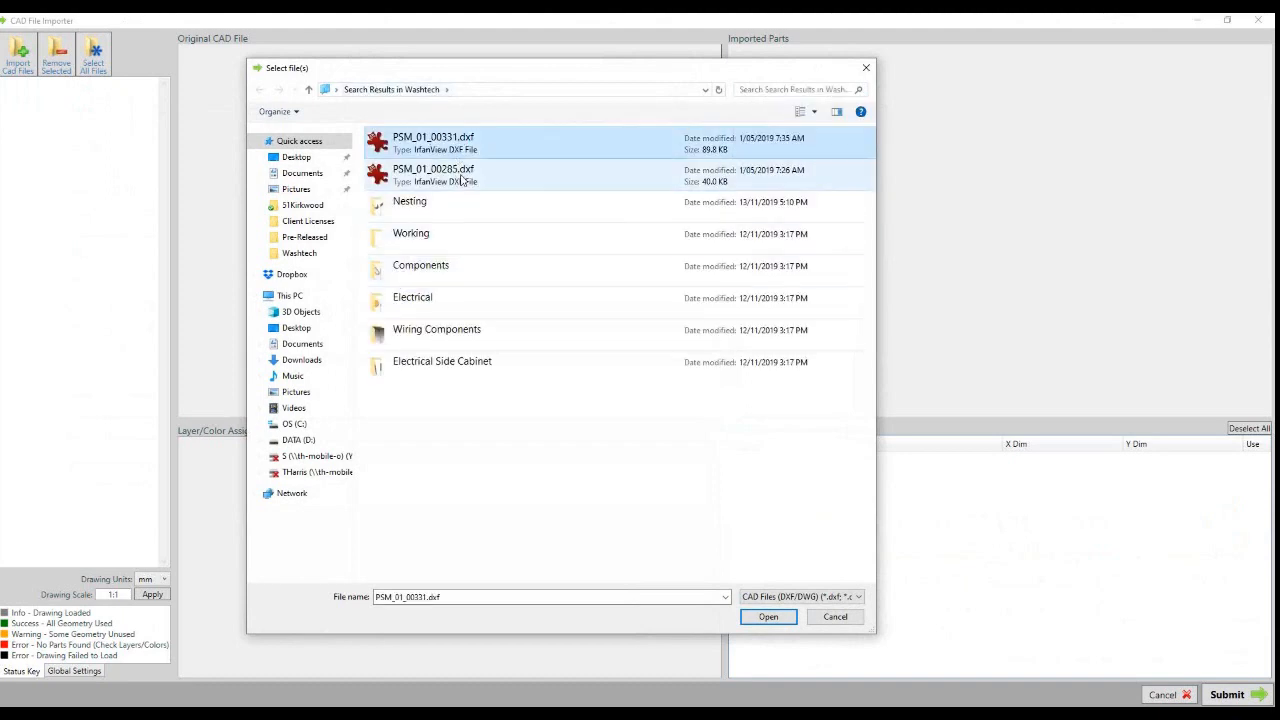
pyautogui.keyDown('ctrl'); pyautogui.click(460, 180); pyautogui.keyUp('ctrl')
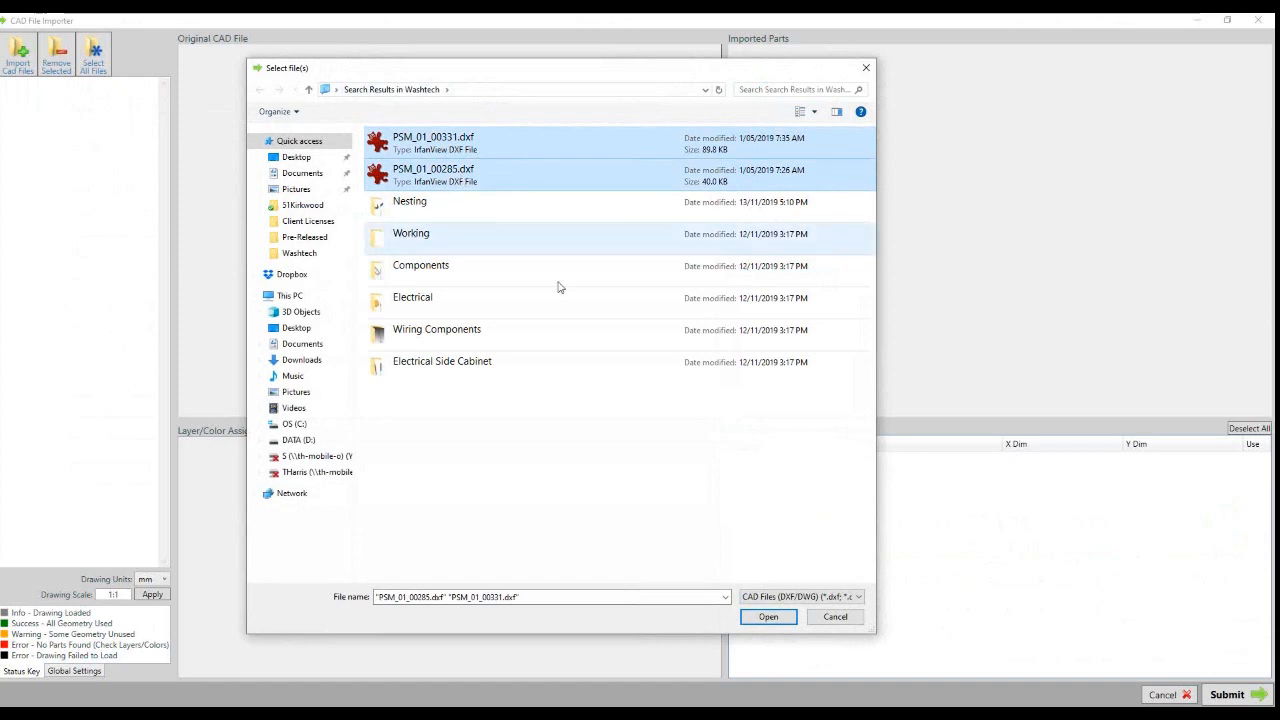
pyautogui.click(788, 617)
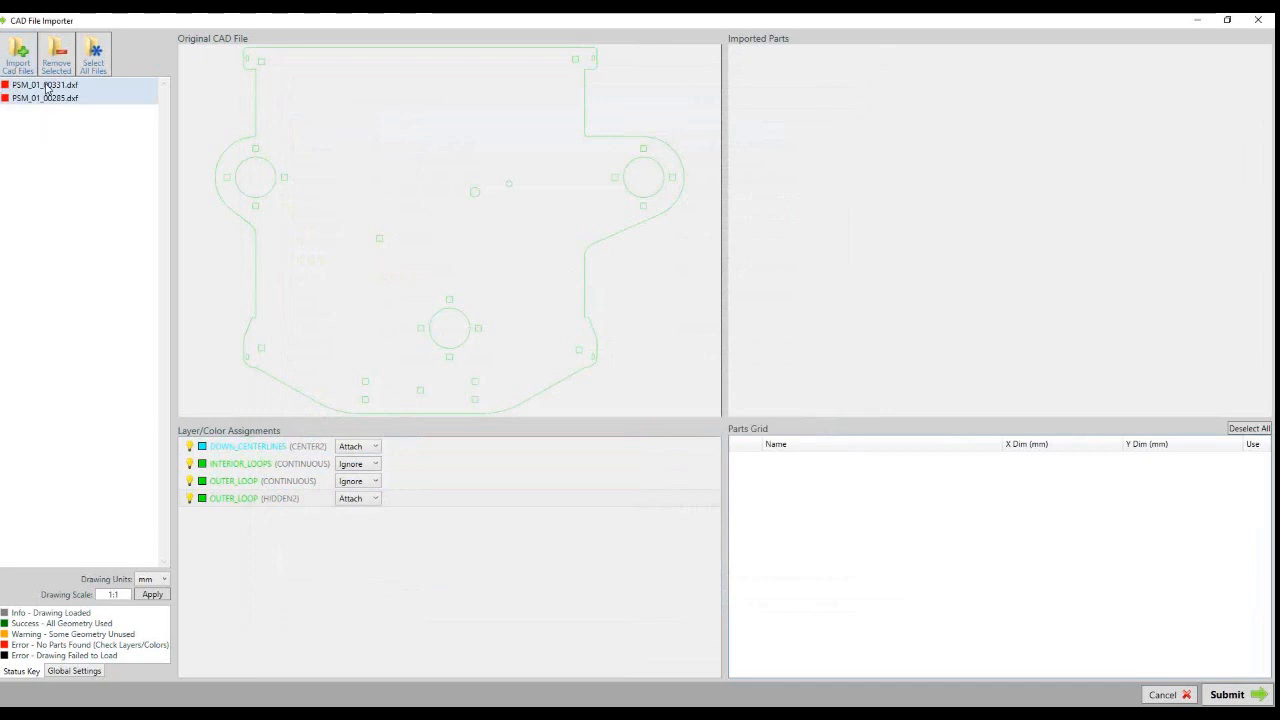
# For both DXF files, assign INTERIOR_LOOPS and the continuous OUTER_LOOP to Cut and the HIDDEN2 OUTER_LOOP to Ignore, and submit them
pyautogui.click(371, 466)
pyautogui.click(345, 479)
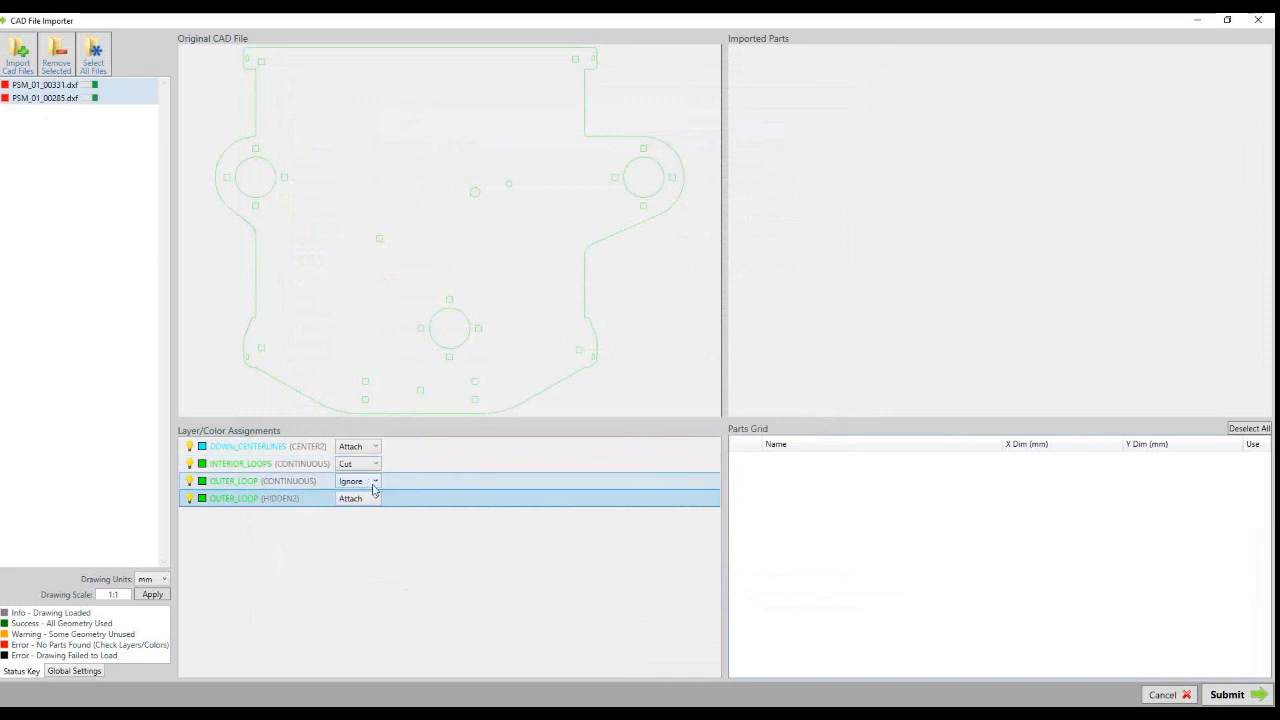
pyautogui.click(376, 498)
pyautogui.click(345, 512)
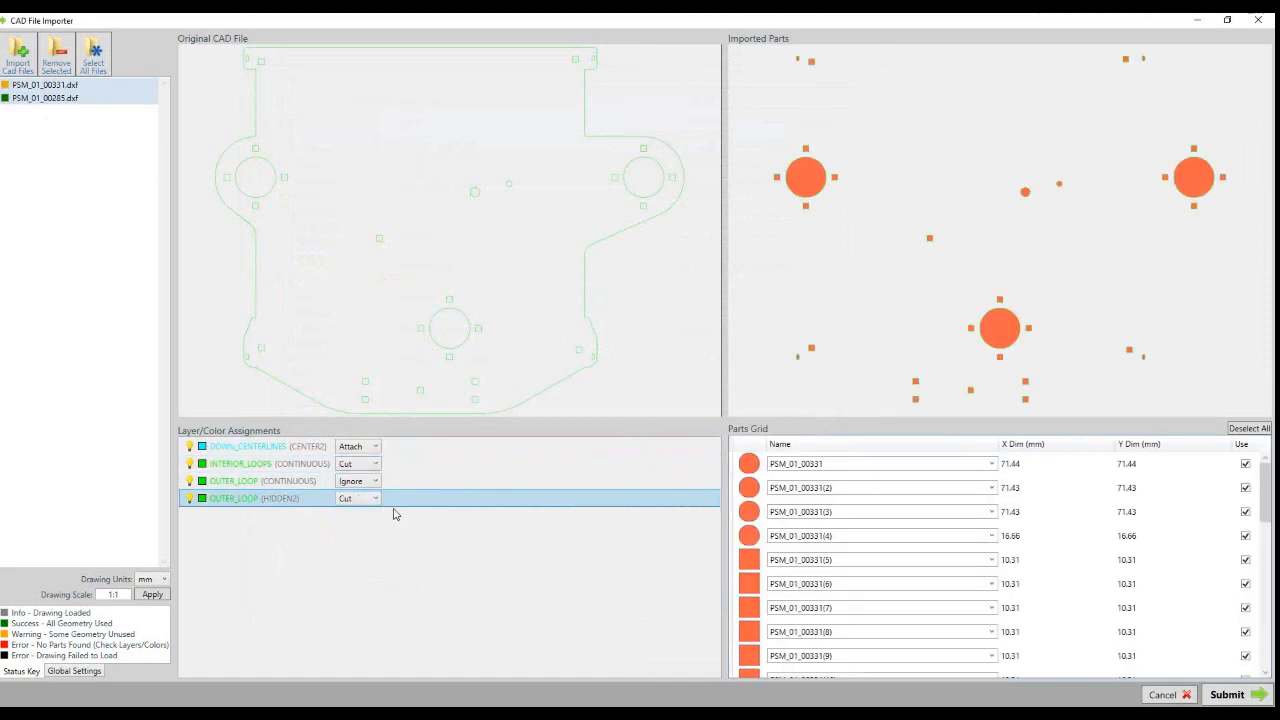
pyautogui.keyDown('ctrl'); pyautogui.click(392, 486); pyautogui.keyUp('ctrl')
pyautogui.click(376, 482)
pyautogui.click(366, 497)
pyautogui.click(376, 498)
pyautogui.click(351, 540)
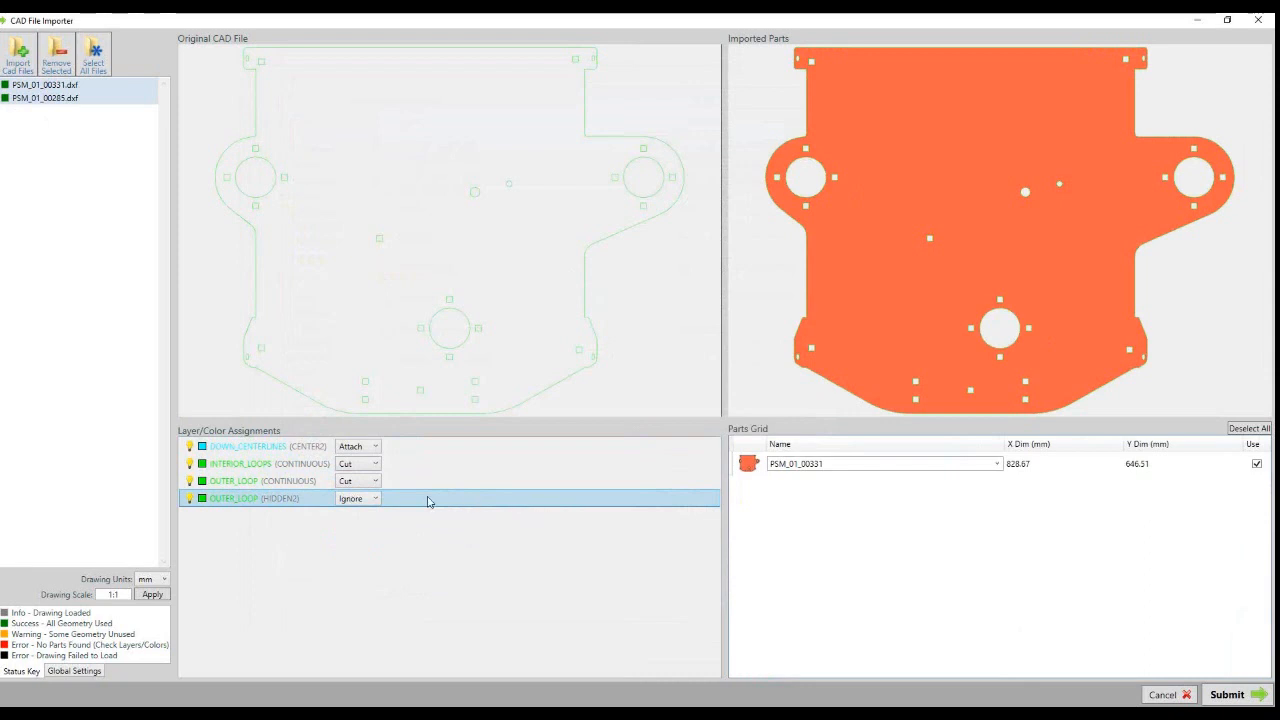
pyautogui.keyDown('ctrl'); pyautogui.click(285, 447); pyautogui.keyUp('ctrl')
pyautogui.click(1234, 694)
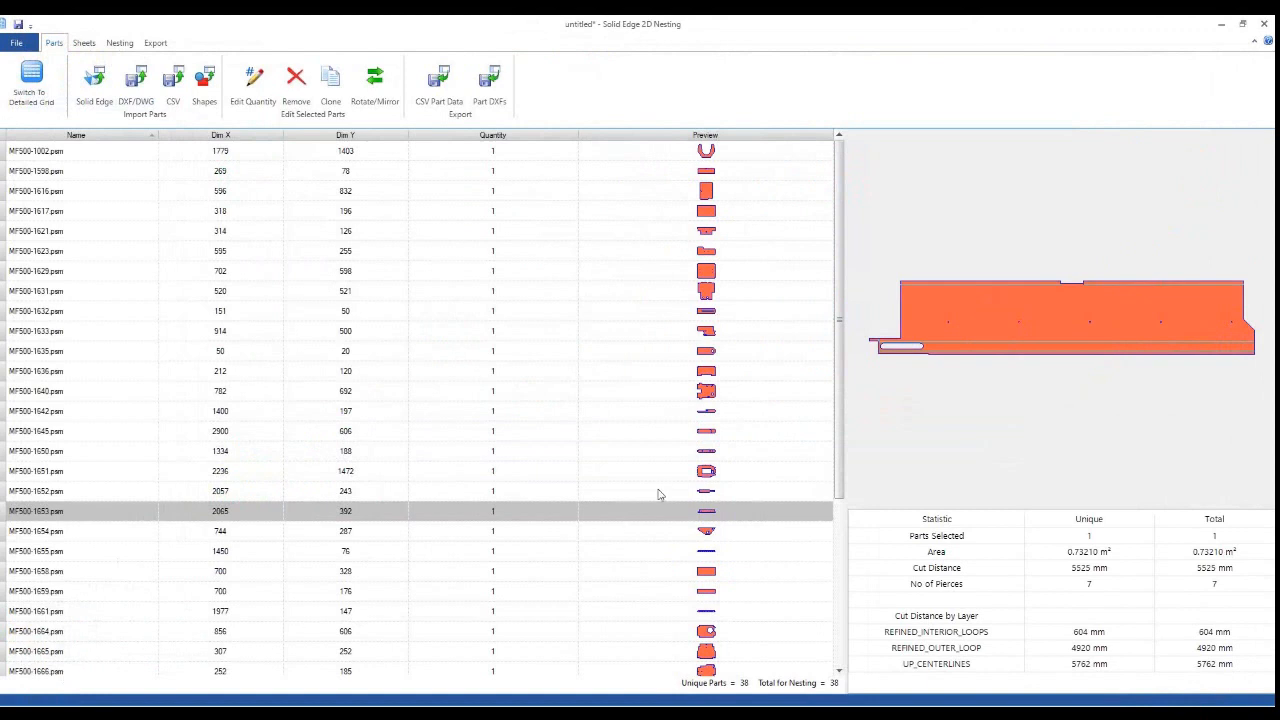
# Review the nesting parts list from MF500-1002 through PSM_01_00331, and restore the nesting window to its smaller size
pyautogui.scroll(-4, 835, 317)
pyautogui.scroll(1, 845, 450)
pyautogui.scroll(2, 850, 391)
pyautogui.scroll(-3, 843, 500)
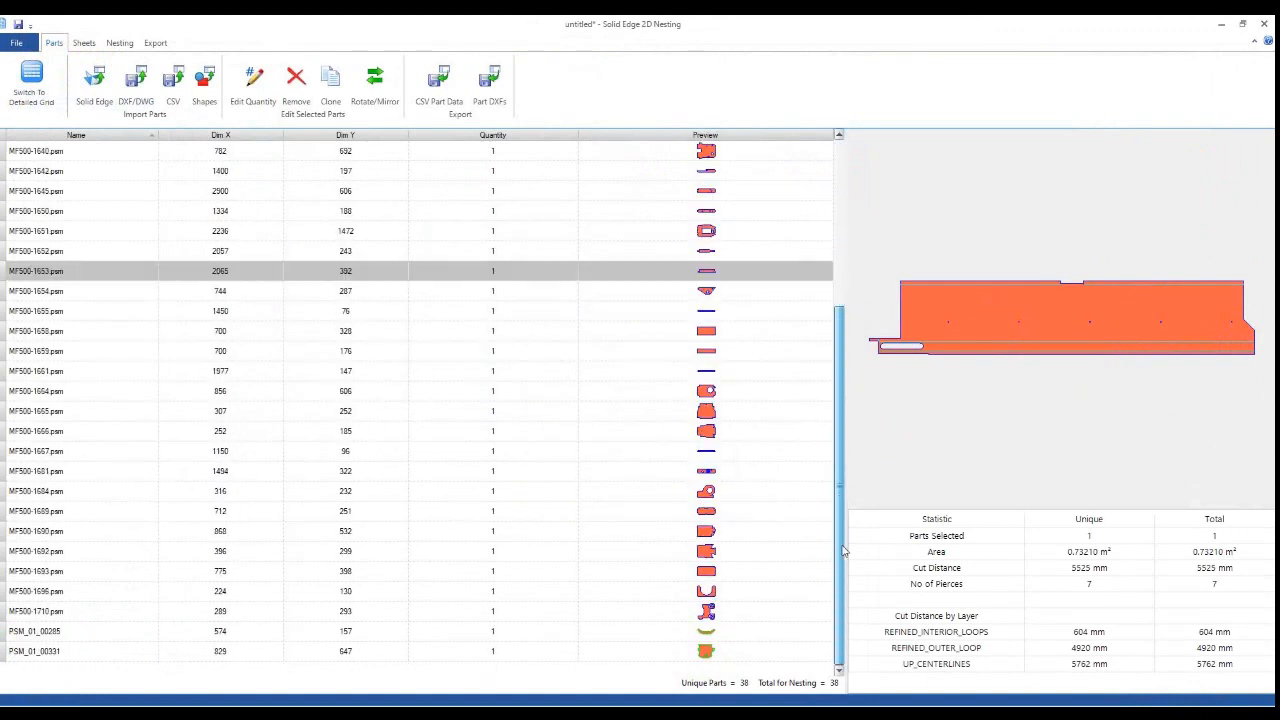
pyautogui.scroll(4, 843, 550)
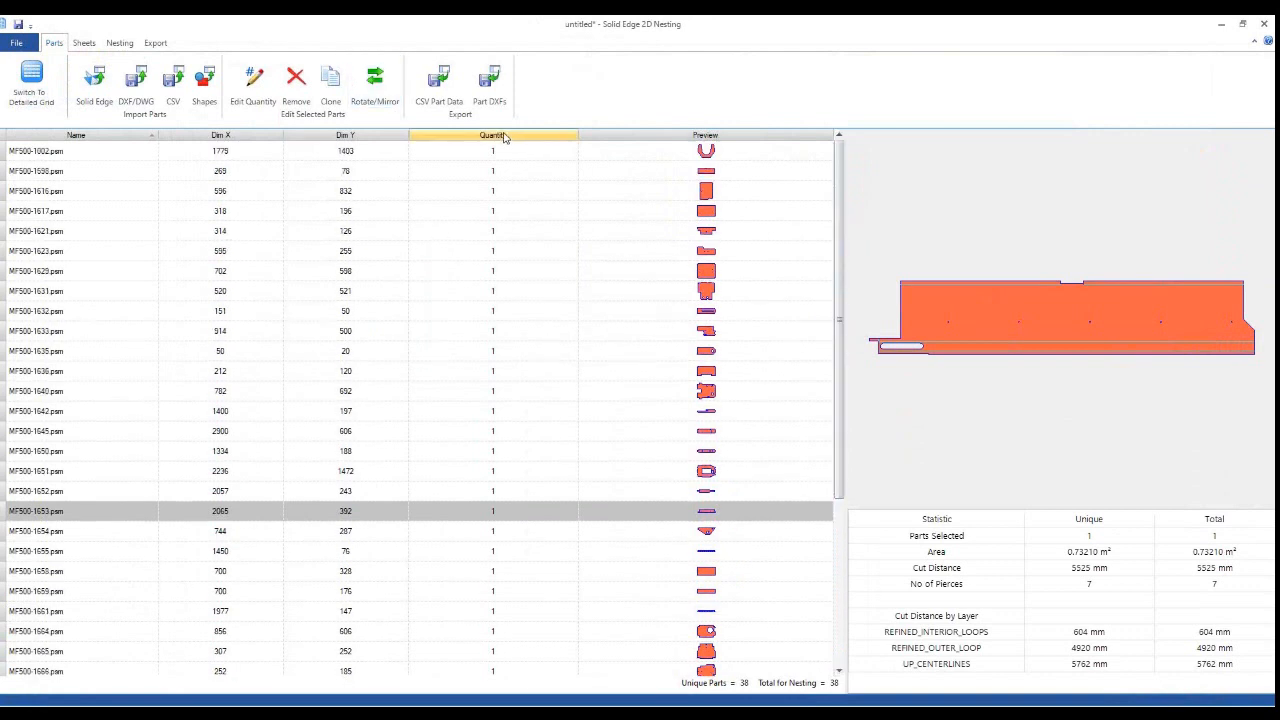
pyautogui.doubleClick(703, 27)
pyautogui.moveTo(581, 111); pyautogui.dragTo(621, 114)
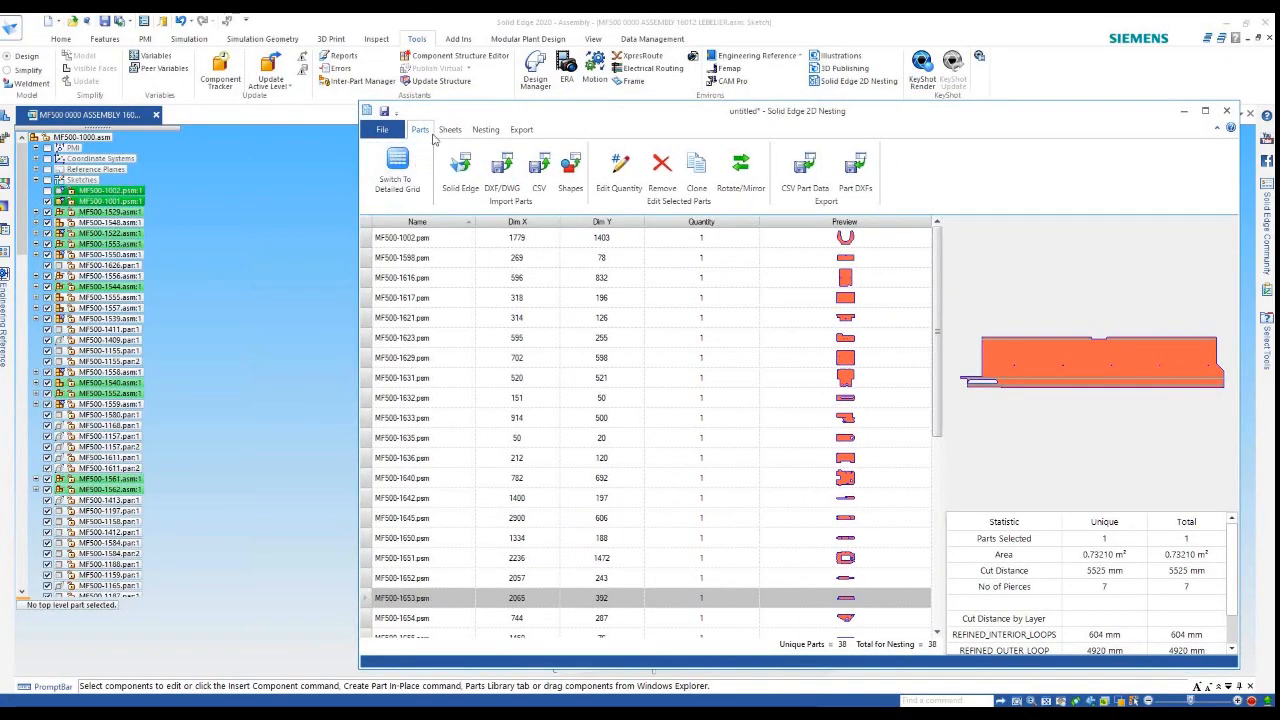
# In the Solid Edge assembly, set up a summary of atomic parts report for the currently selected parts, and open and enlarge its format preview
pyautogui.click(803, 25)
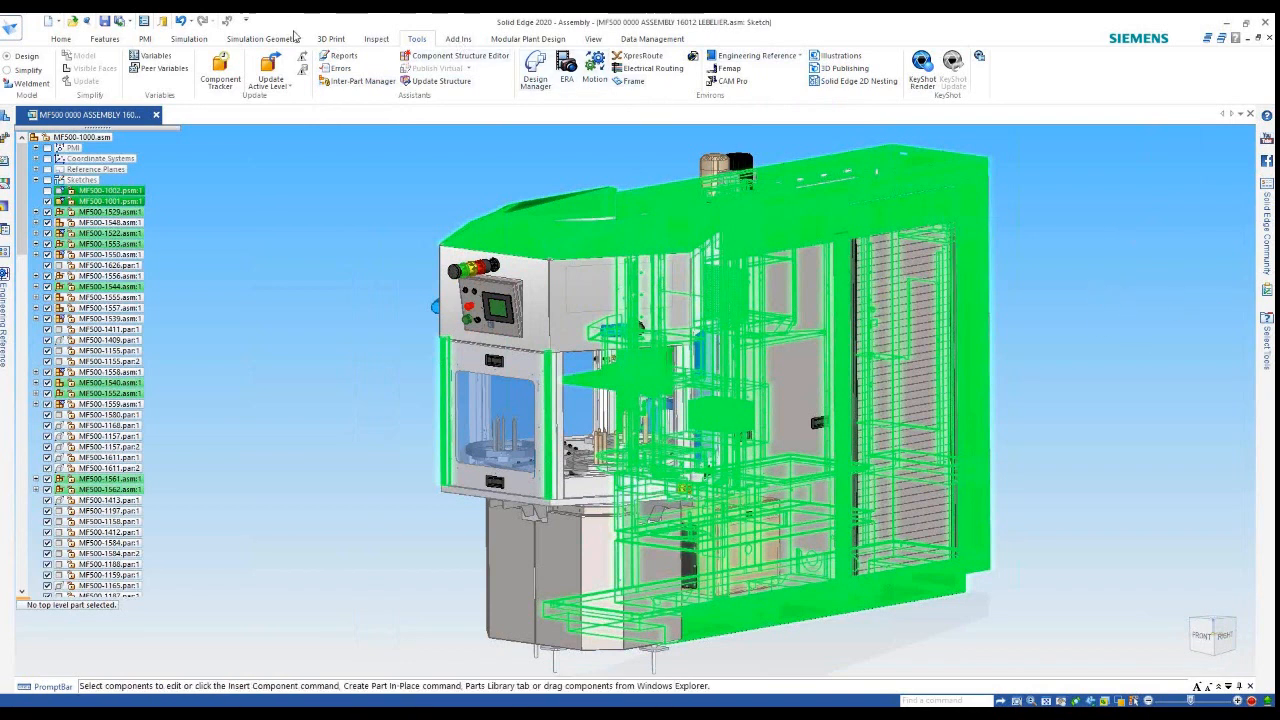
pyautogui.click(340, 56)
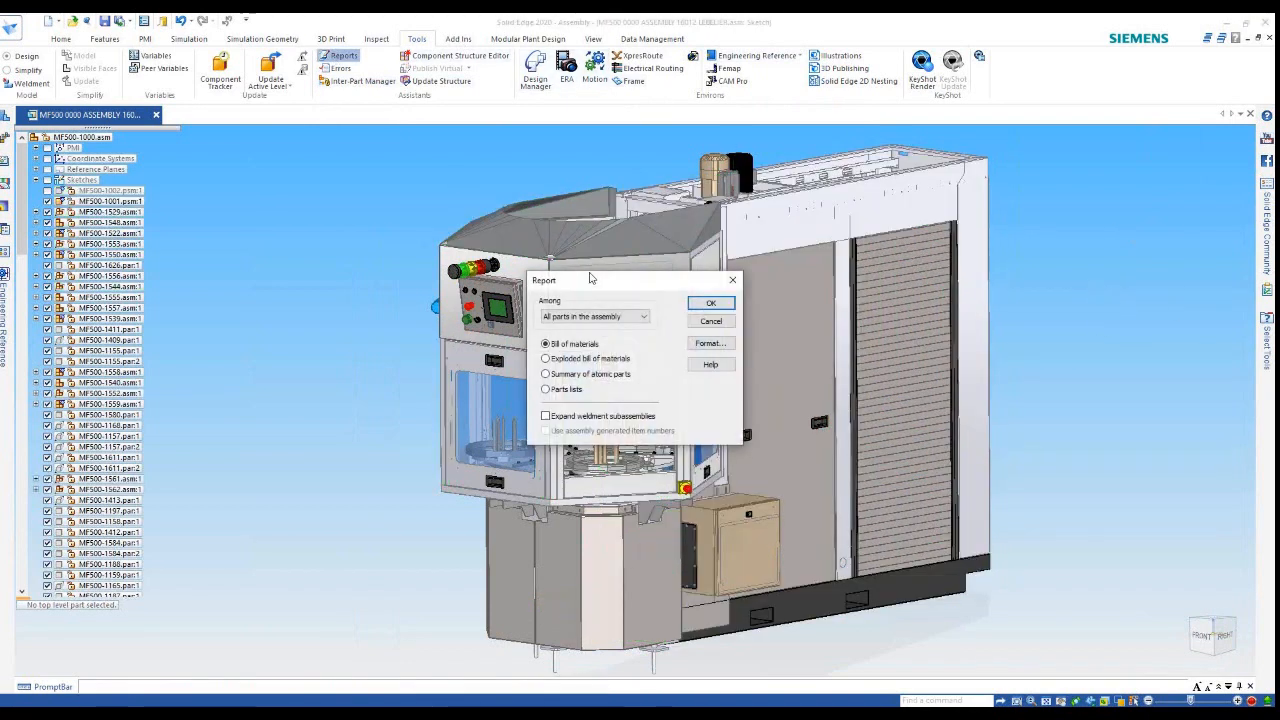
pyautogui.click(598, 318)
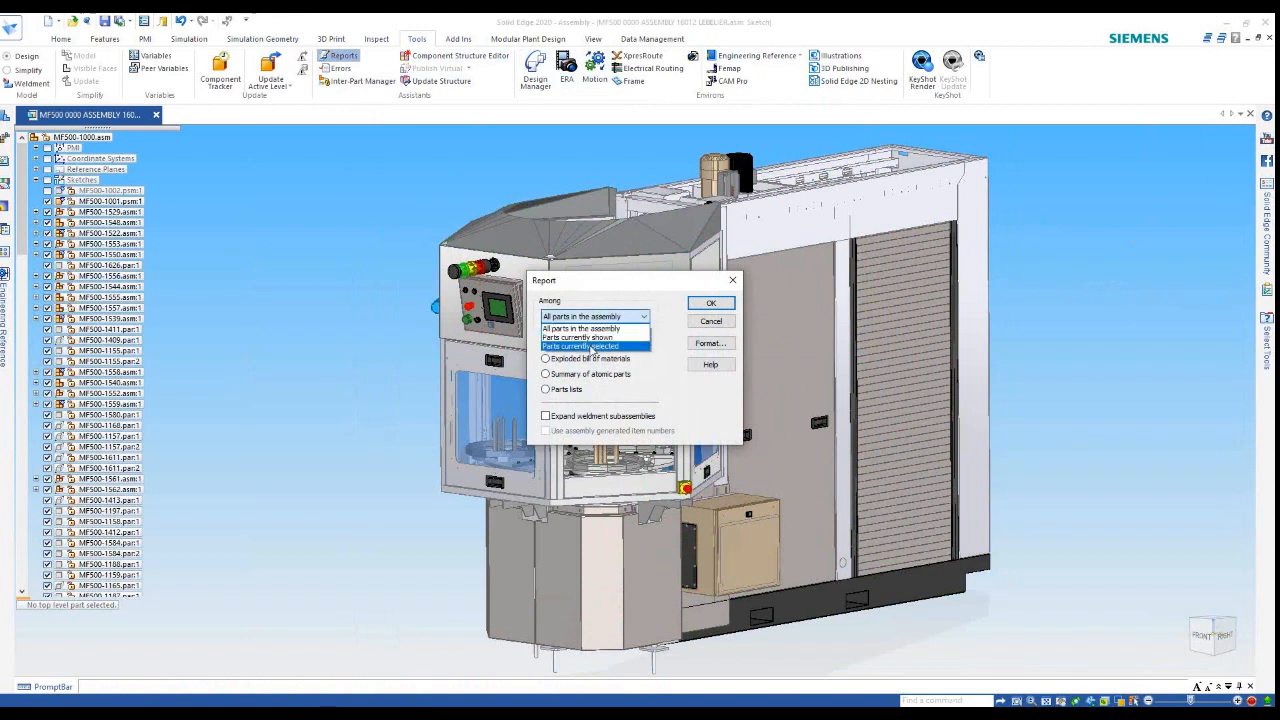
pyautogui.click(590, 338)
pyautogui.click(545, 374)
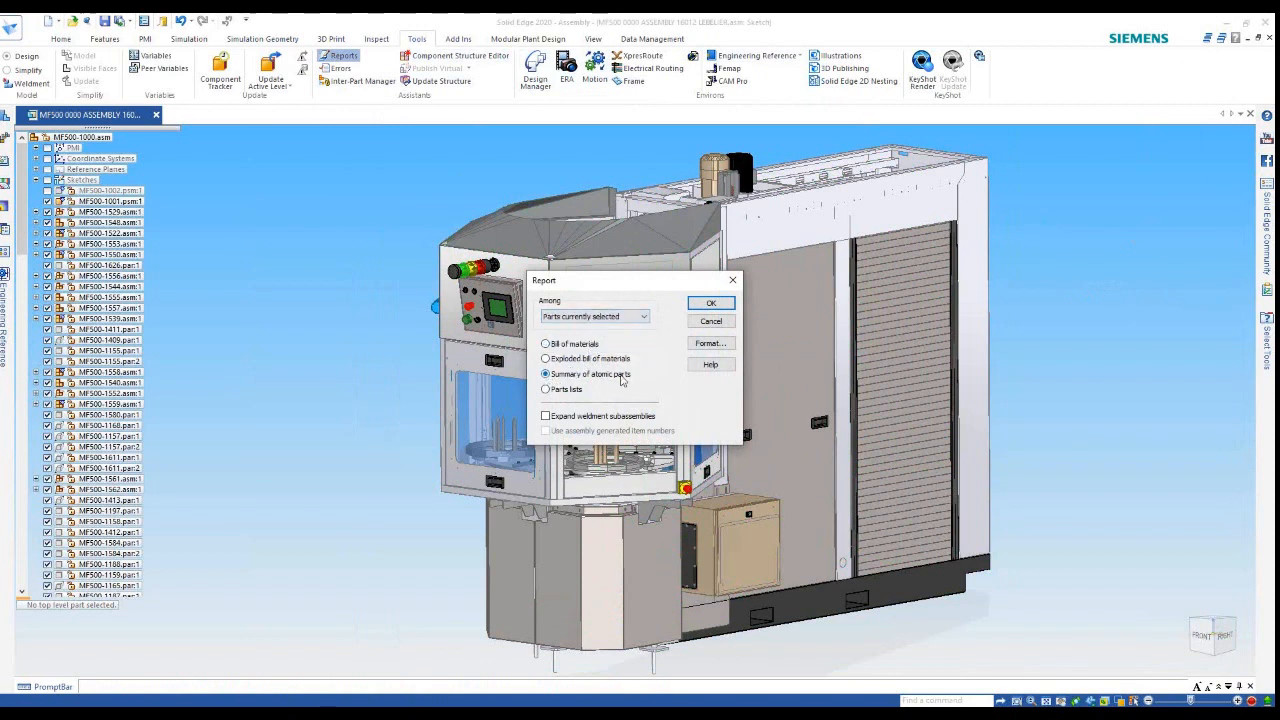
pyautogui.click(714, 343)
pyautogui.moveTo(723, 230); pyautogui.dragTo(311, 40)
pyautogui.moveTo(316, 314); pyautogui.dragTo(259, 704)
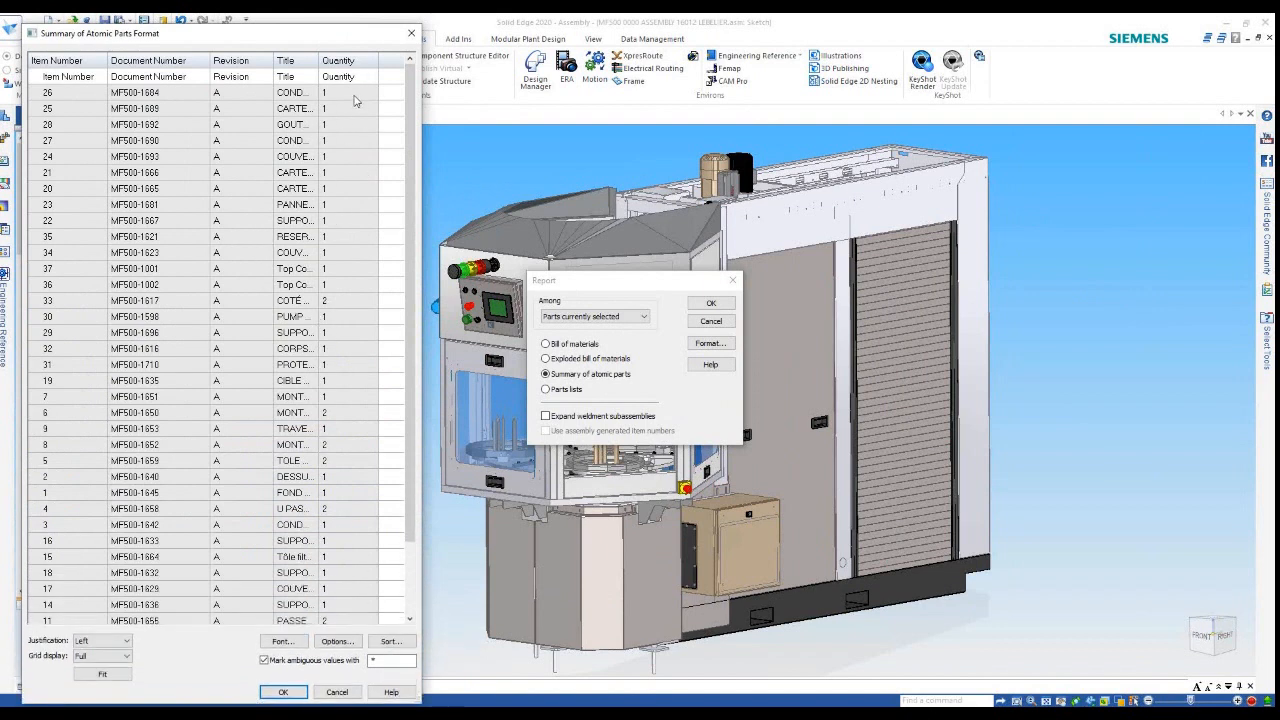
# Sort the atomic parts summary by Document Number in ascending order
pyautogui.scroll(-2, 400, 264)
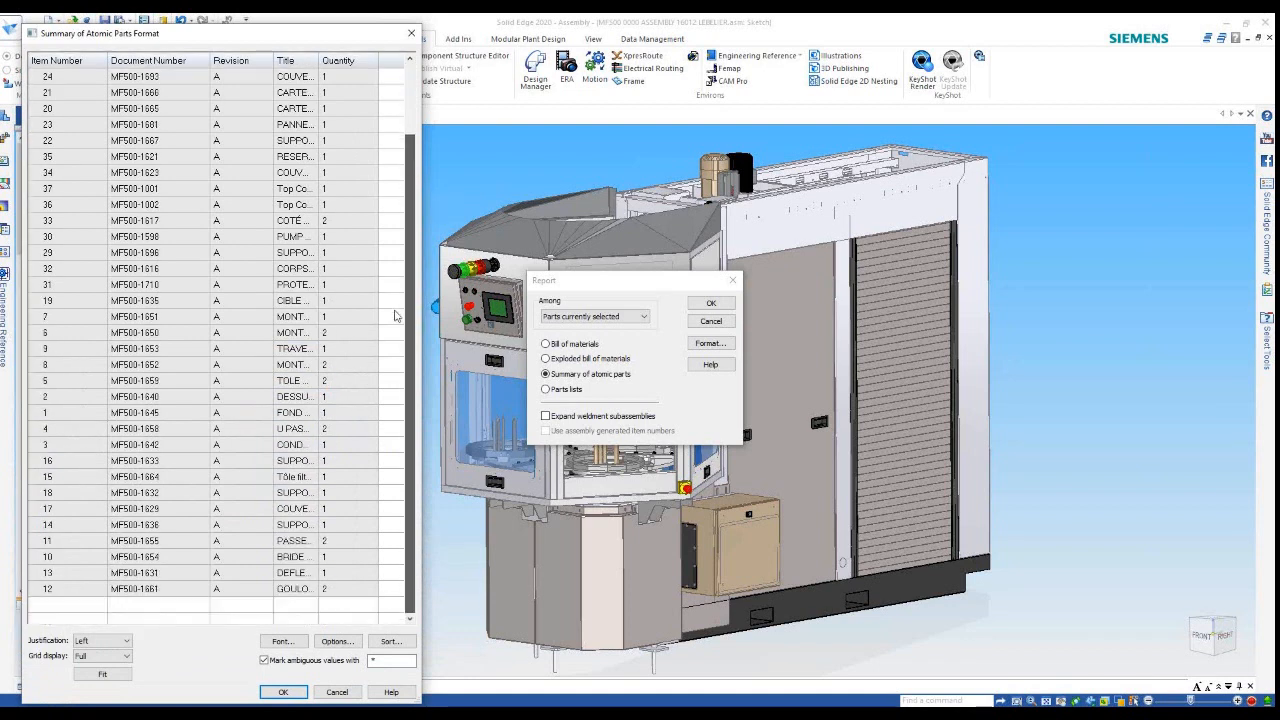
pyautogui.scroll(3, 400, 287)
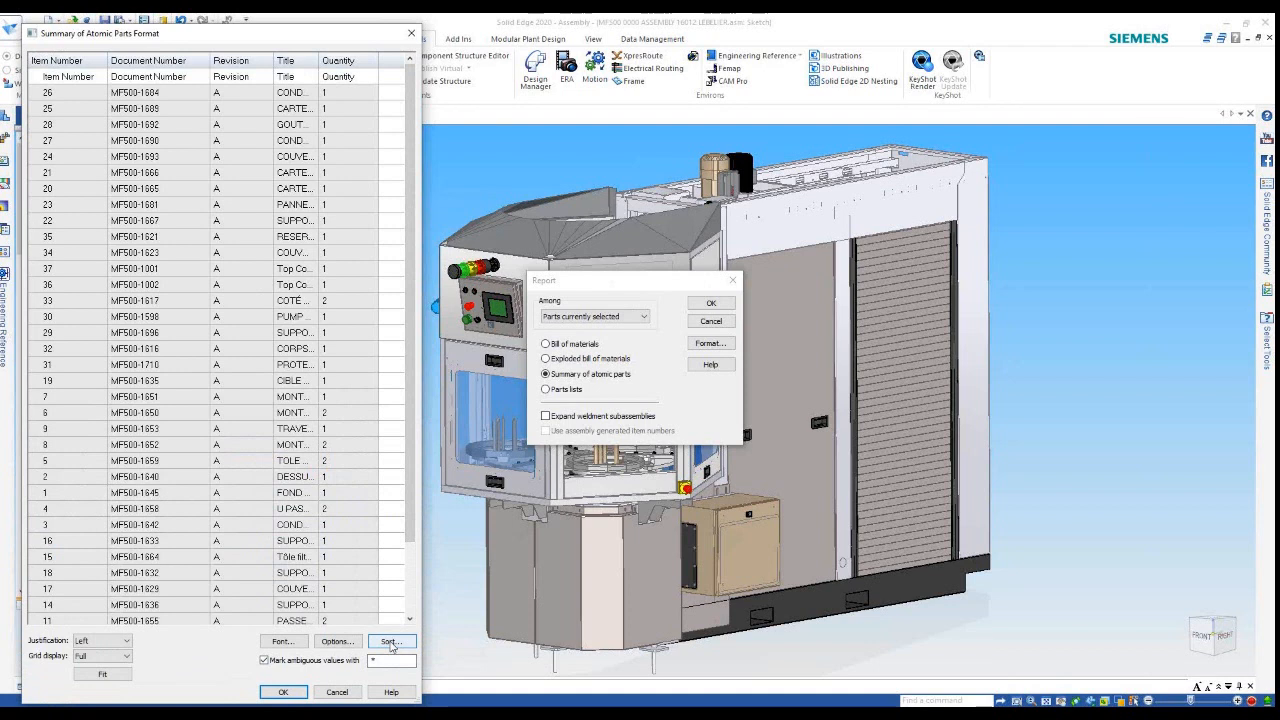
pyautogui.click(391, 642)
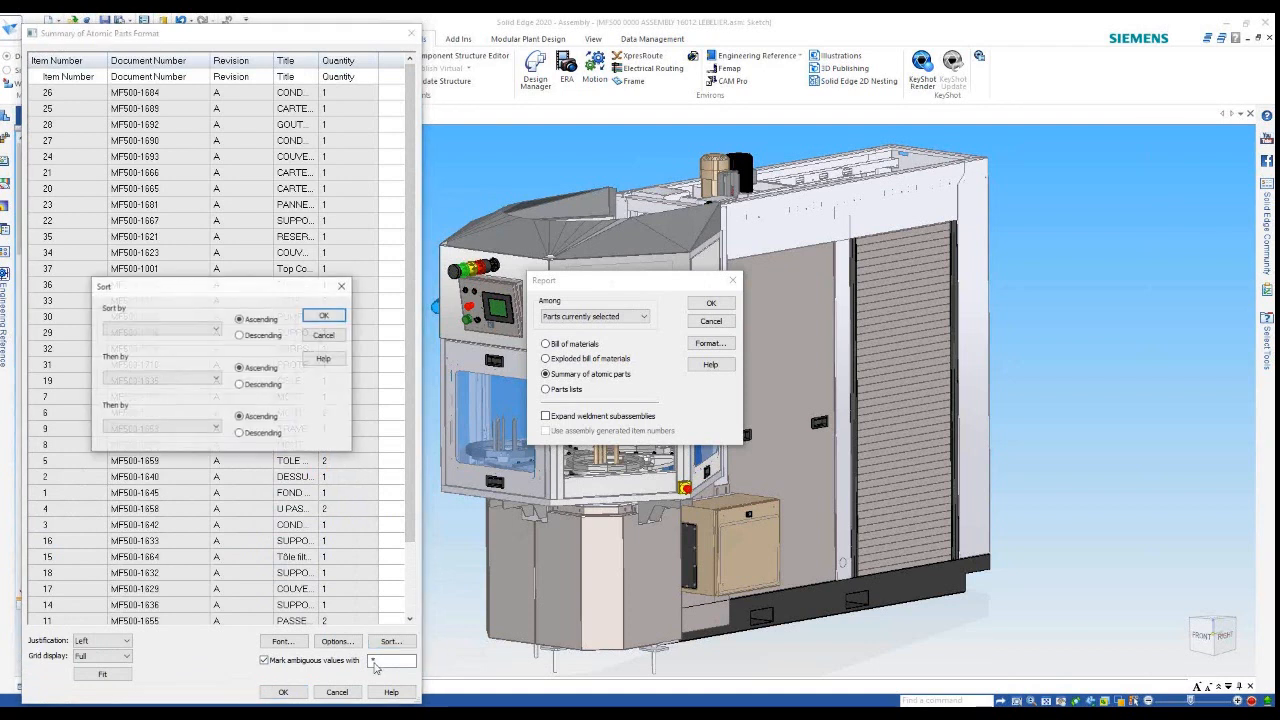
pyautogui.click(198, 330)
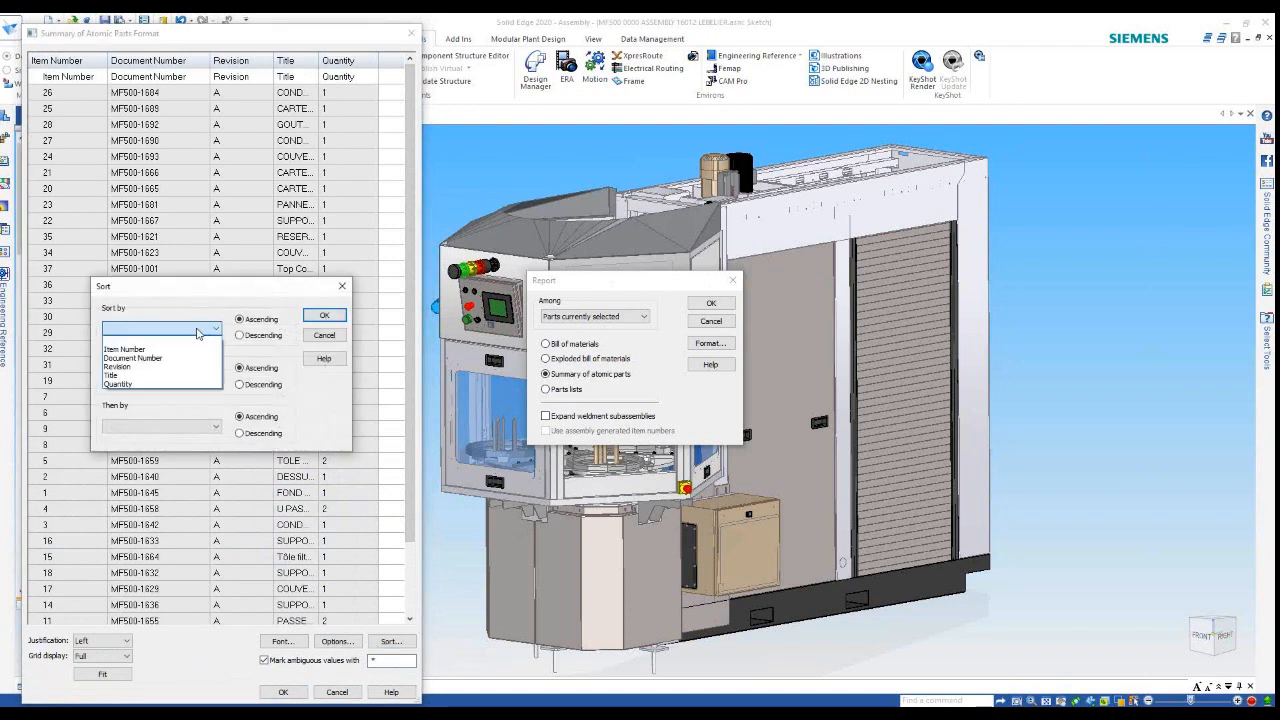
pyautogui.click(145, 359)
pyautogui.click(324, 315)
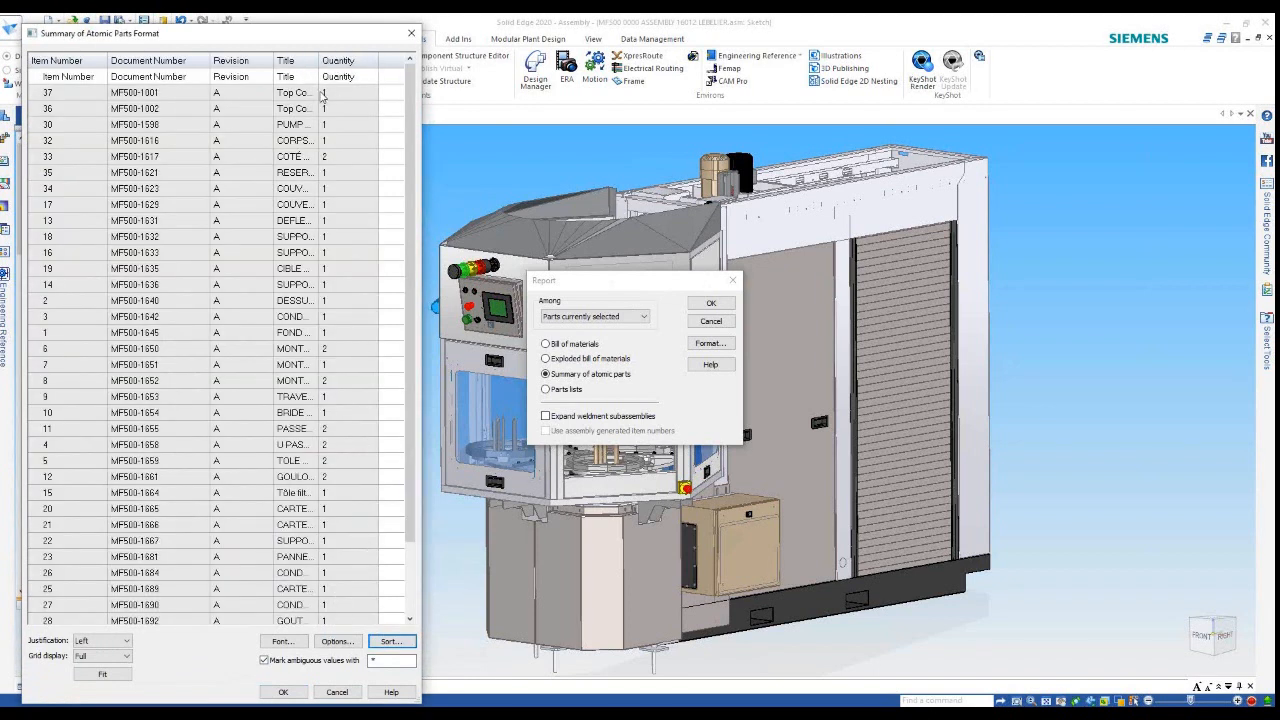
pyautogui.click(338, 61)
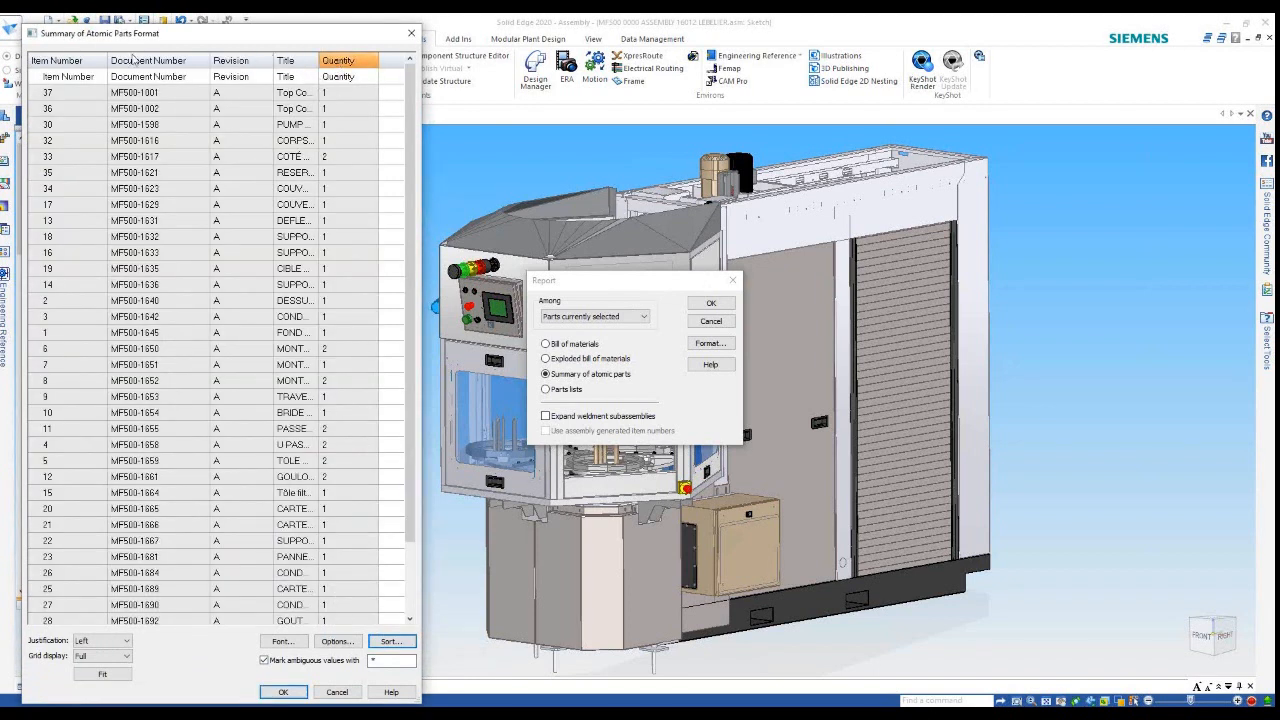
pyautogui.click(58, 63)
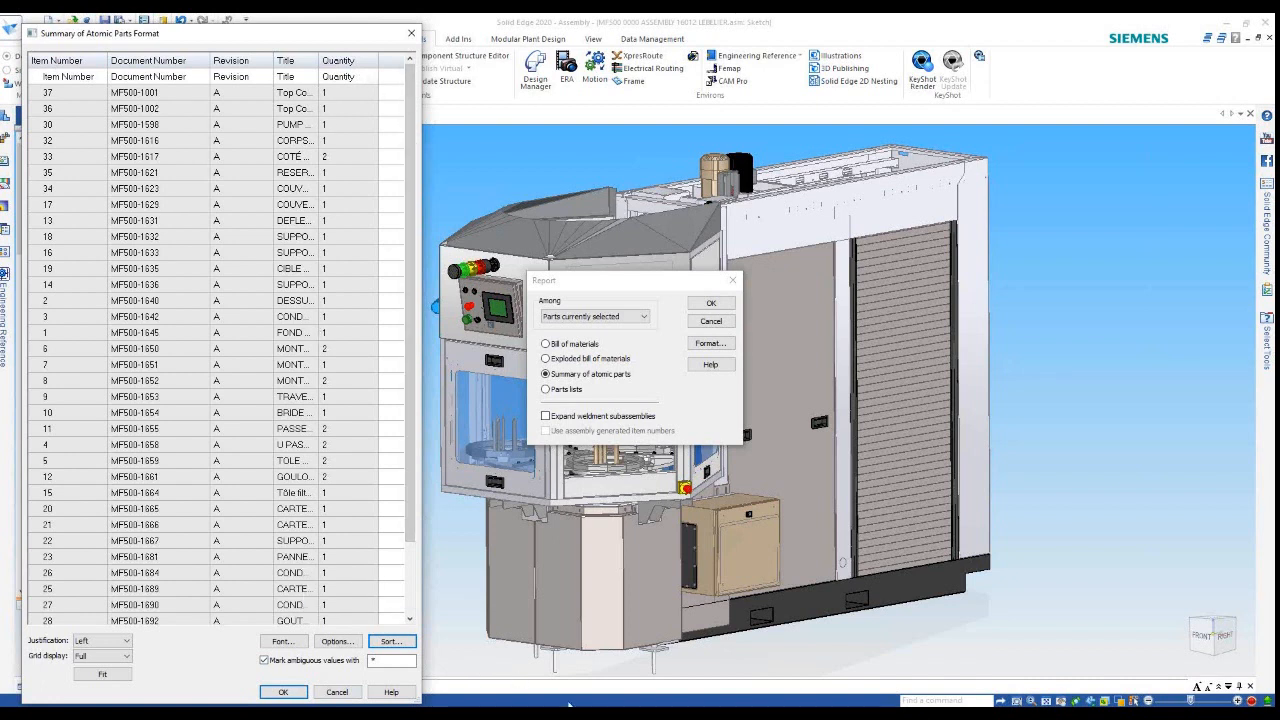
# Switch to Solid Edge 2D Nesting and set the quantity of MF500-1617.psm to 2
pyautogui.click(740, 714)
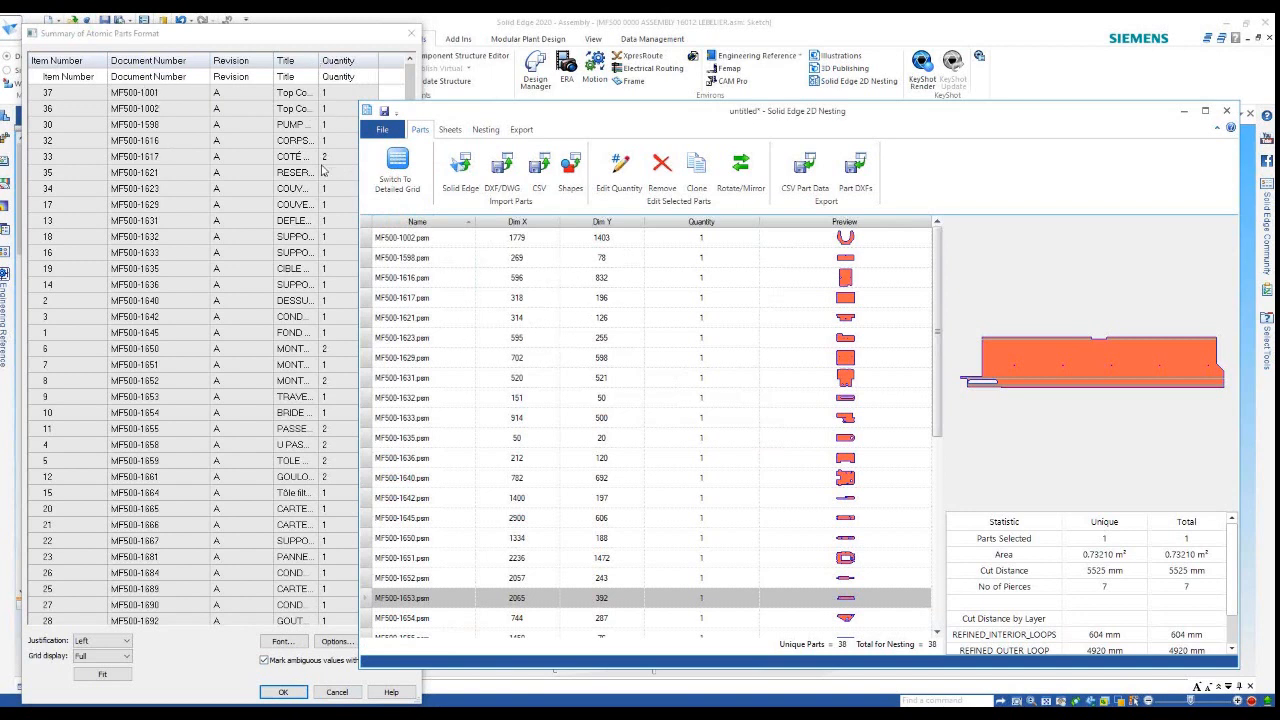
pyautogui.click(695, 298)
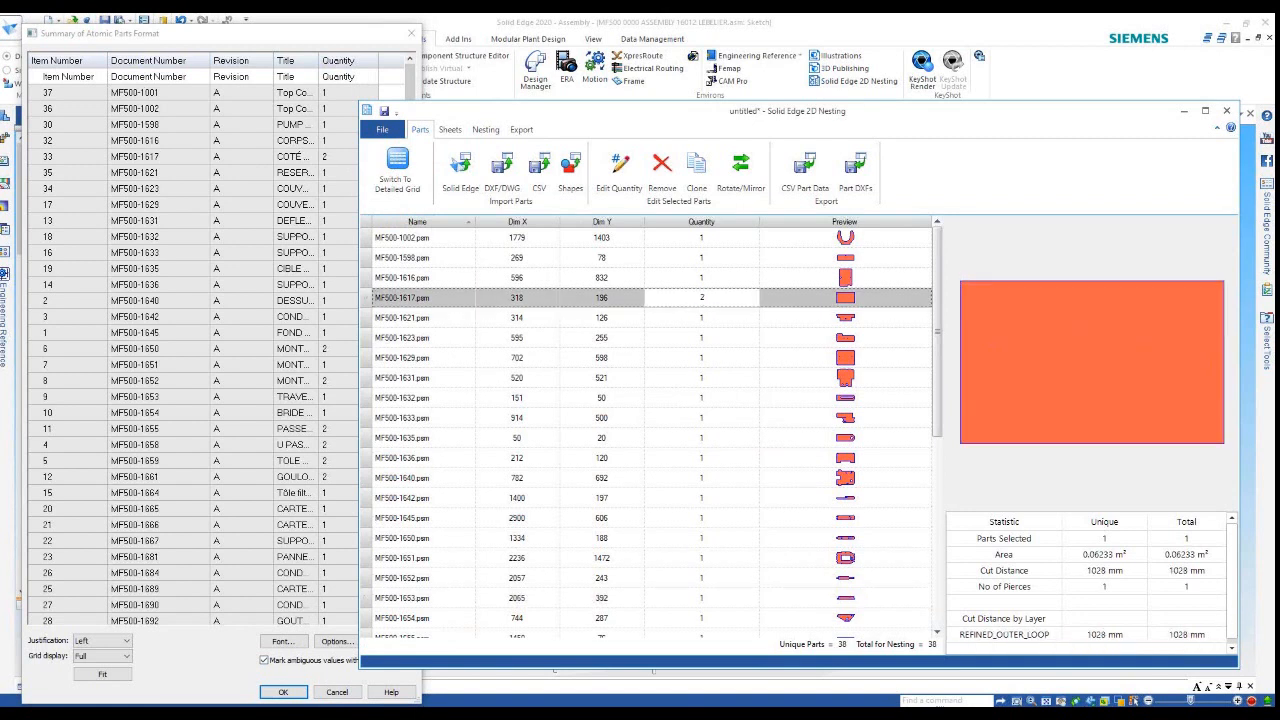
pyautogui.press('Return')
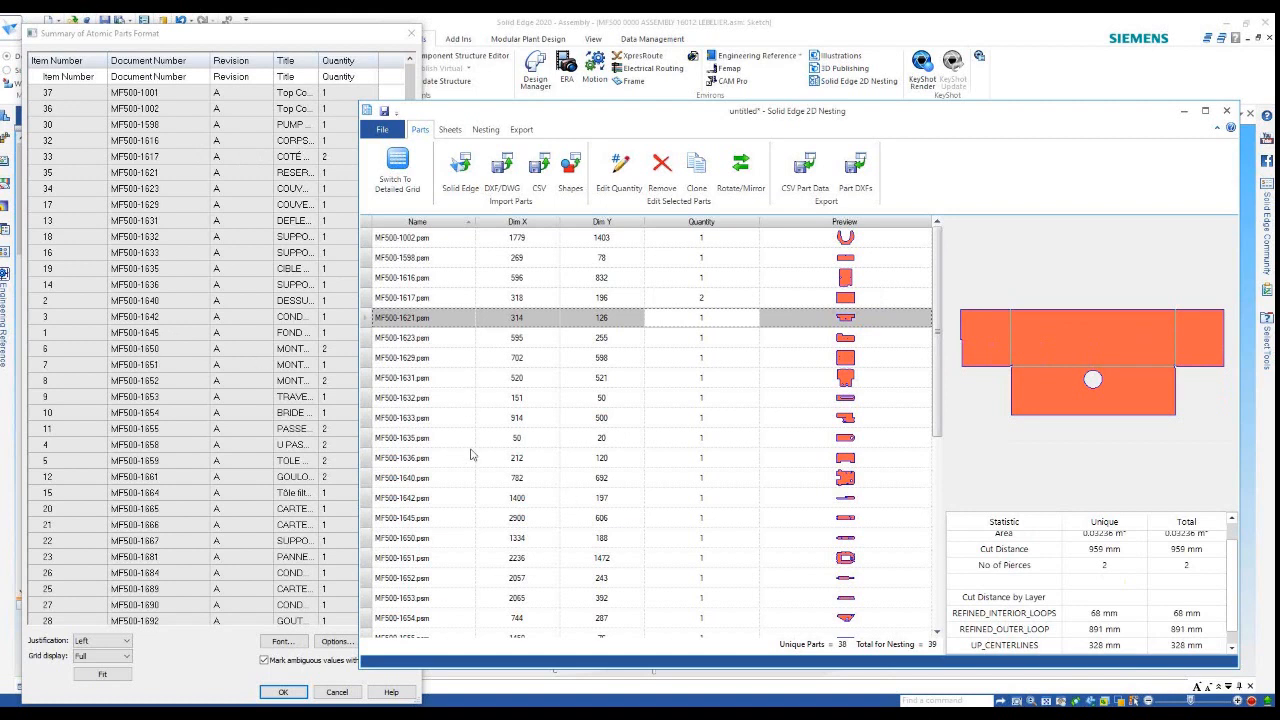
# Set the quantities of MF500-1650.psm and MF500-1652.psm to 2 each
pyautogui.click(705, 538)
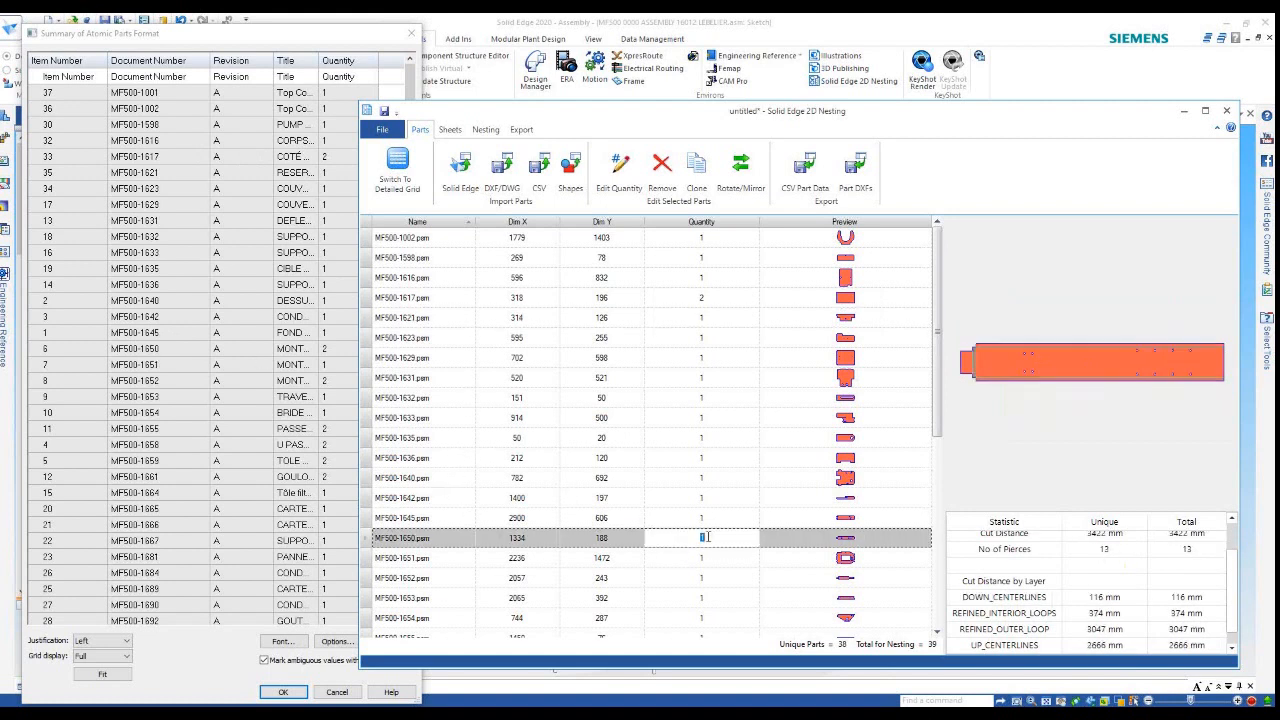
pyautogui.write('2')
pyautogui.press('Return')
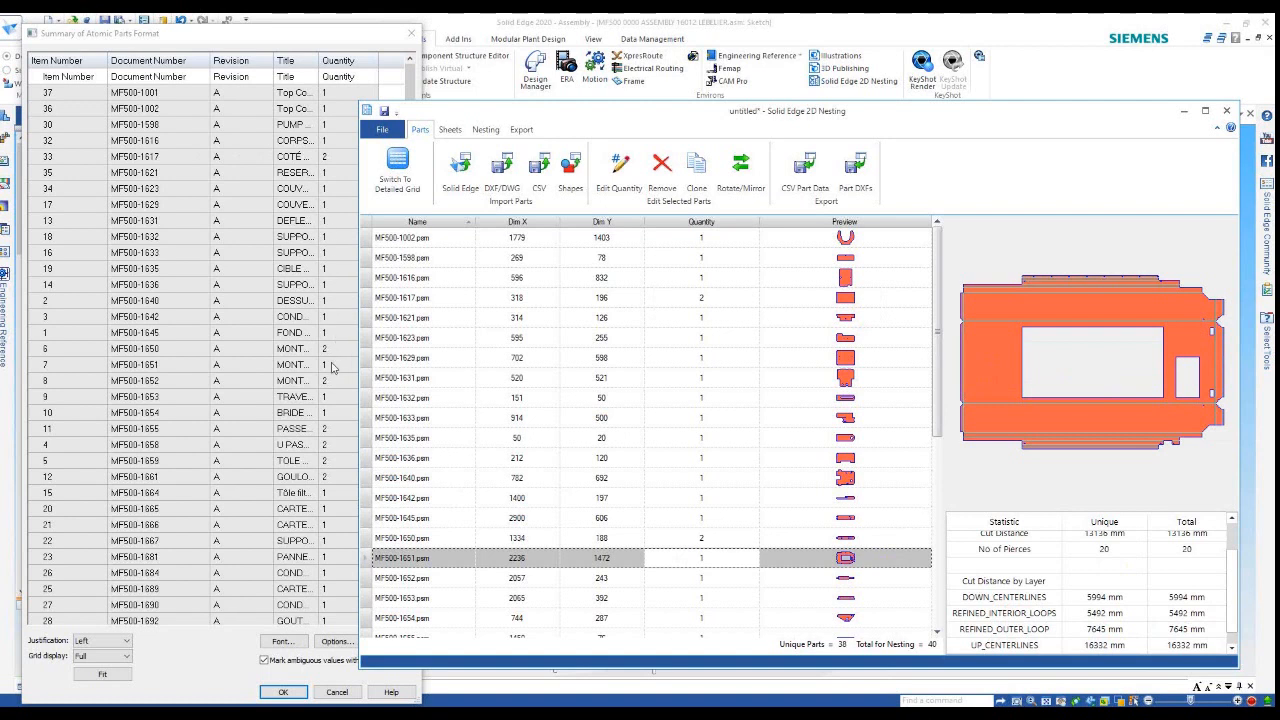
pyautogui.doubleClick(711, 583)
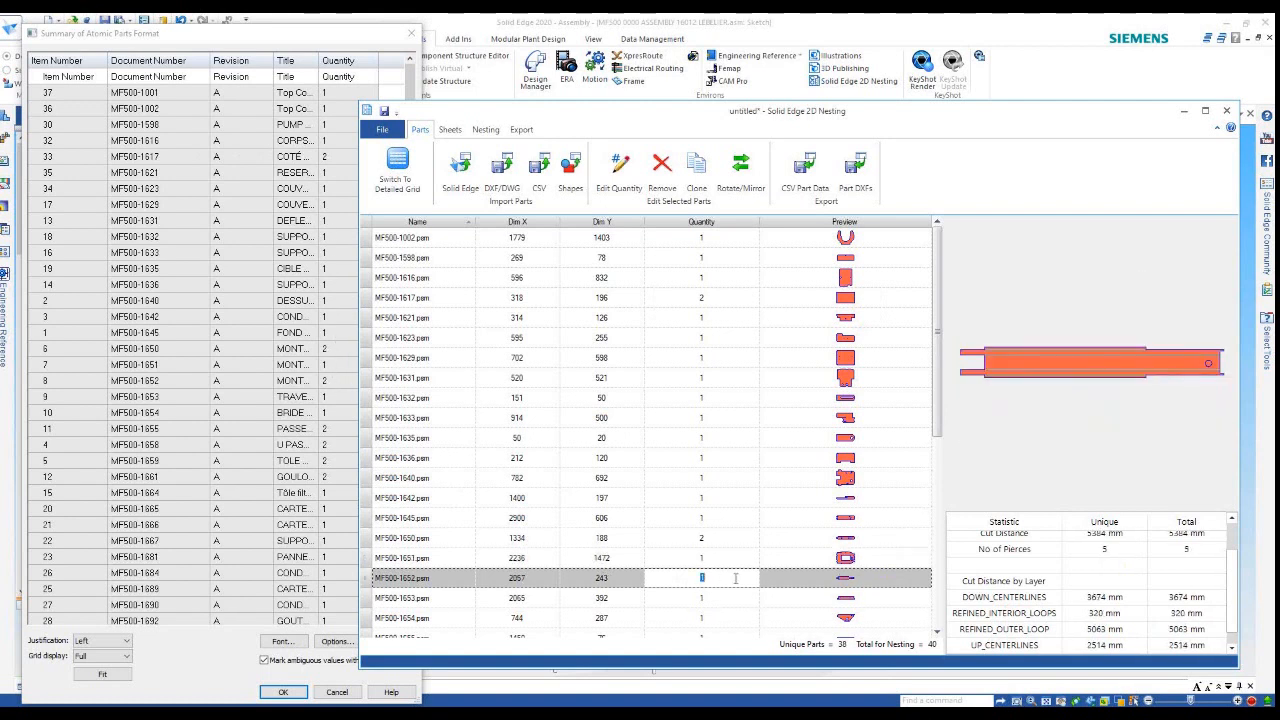
pyautogui.write('2')
pyautogui.press('Return')
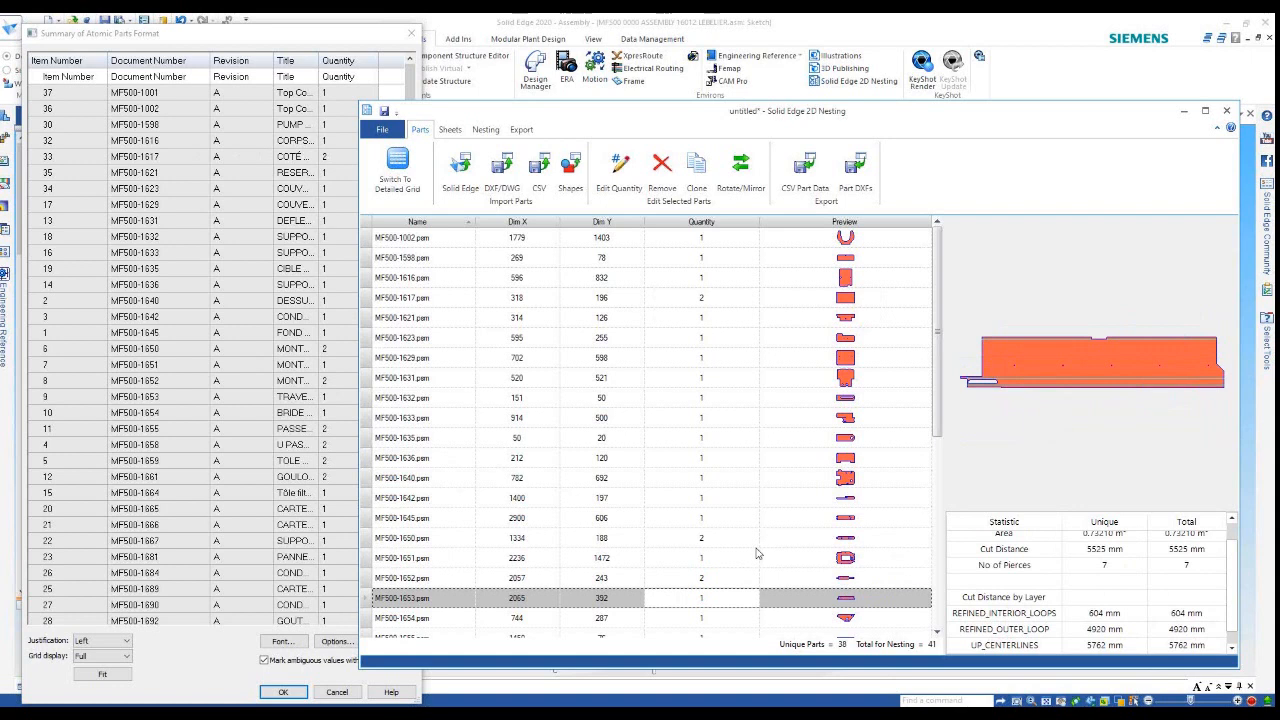
# Set the quantity of the four parts MF500-1655, MF500-1658, MF500-1659 and MF500-1661 to 2 in one edit
pyautogui.scroll(-5, 757, 553)
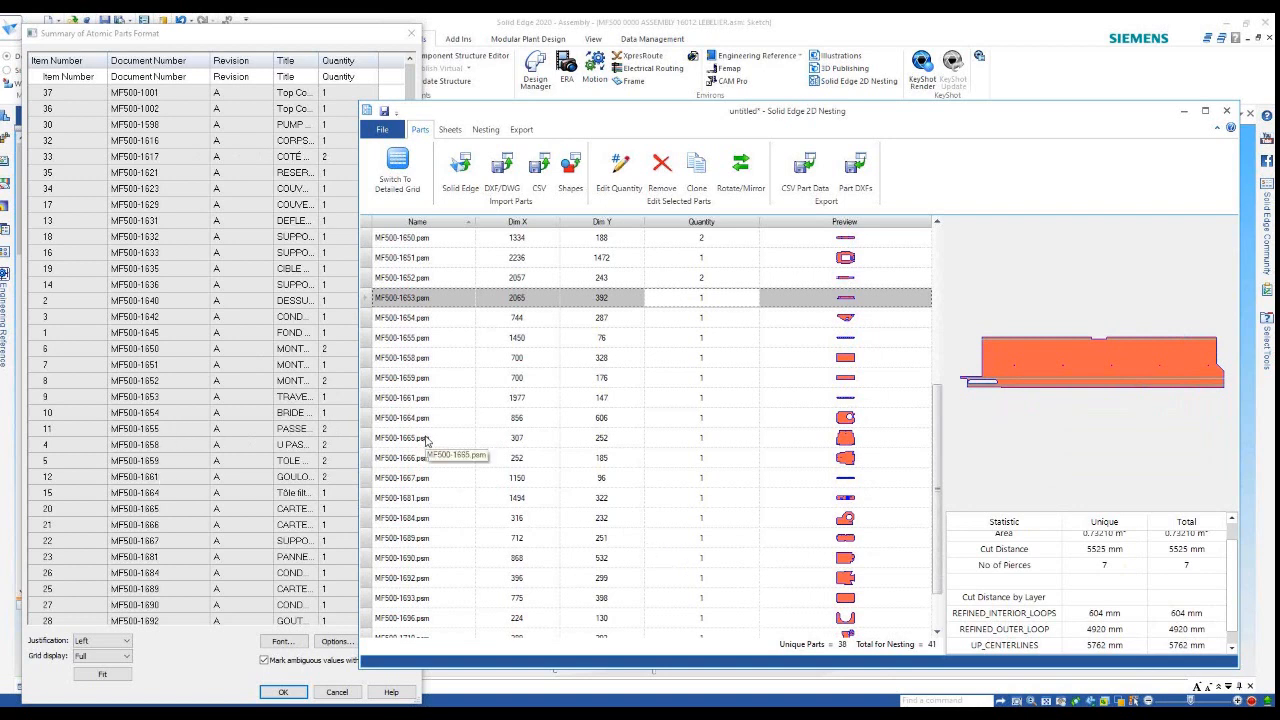
pyautogui.click(420, 337)
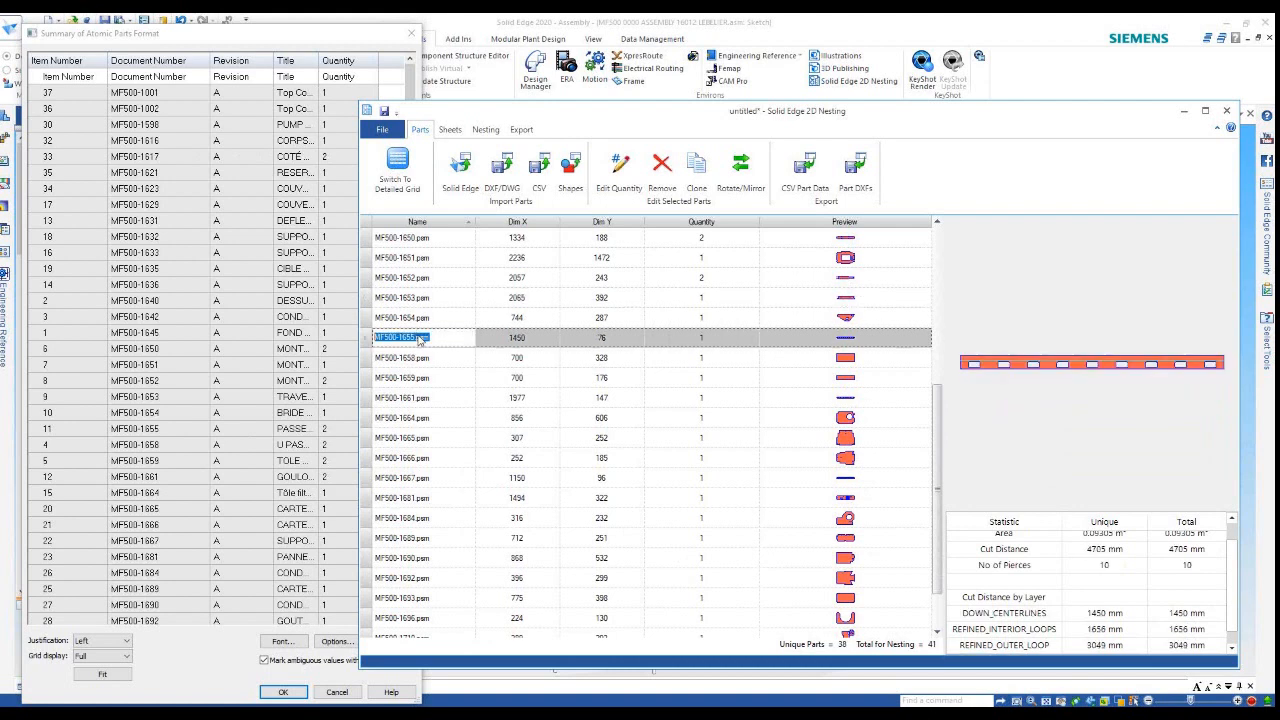
pyautogui.keyDown('shift'); pyautogui.click(414, 398); pyautogui.keyUp('shift')
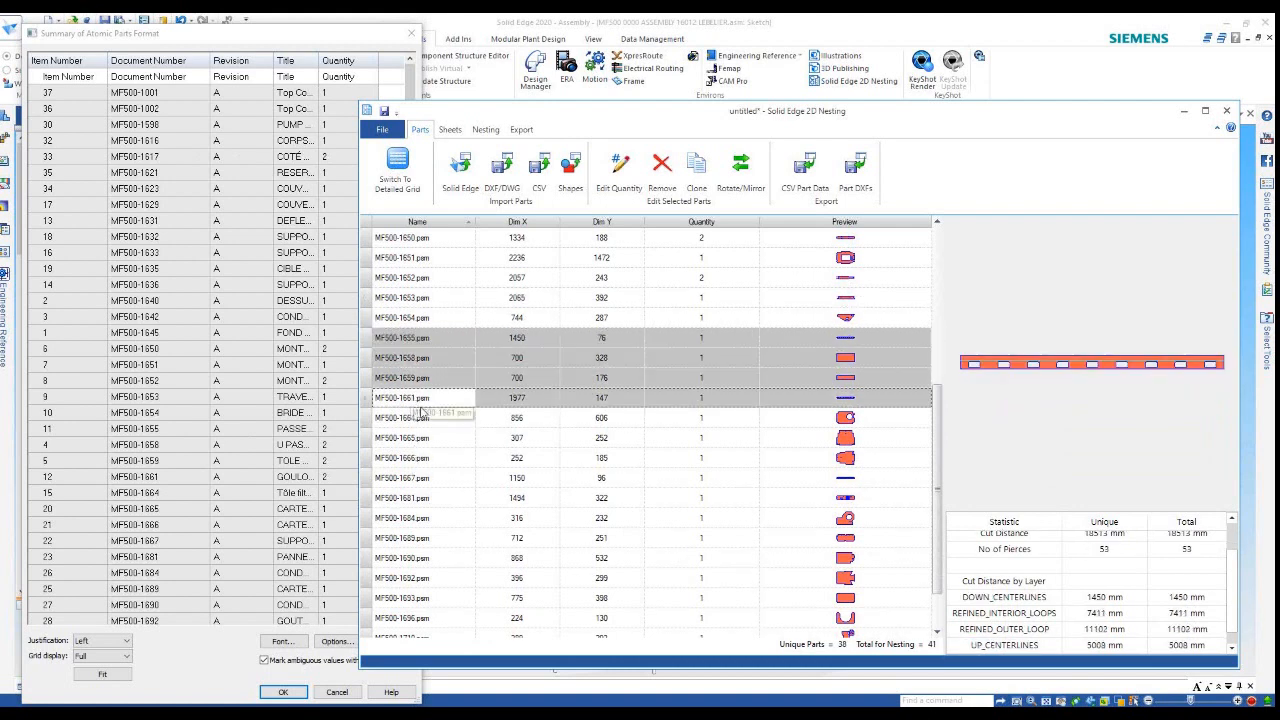
pyautogui.click(631, 165)
pyautogui.write('2')
pyautogui.press('Return')
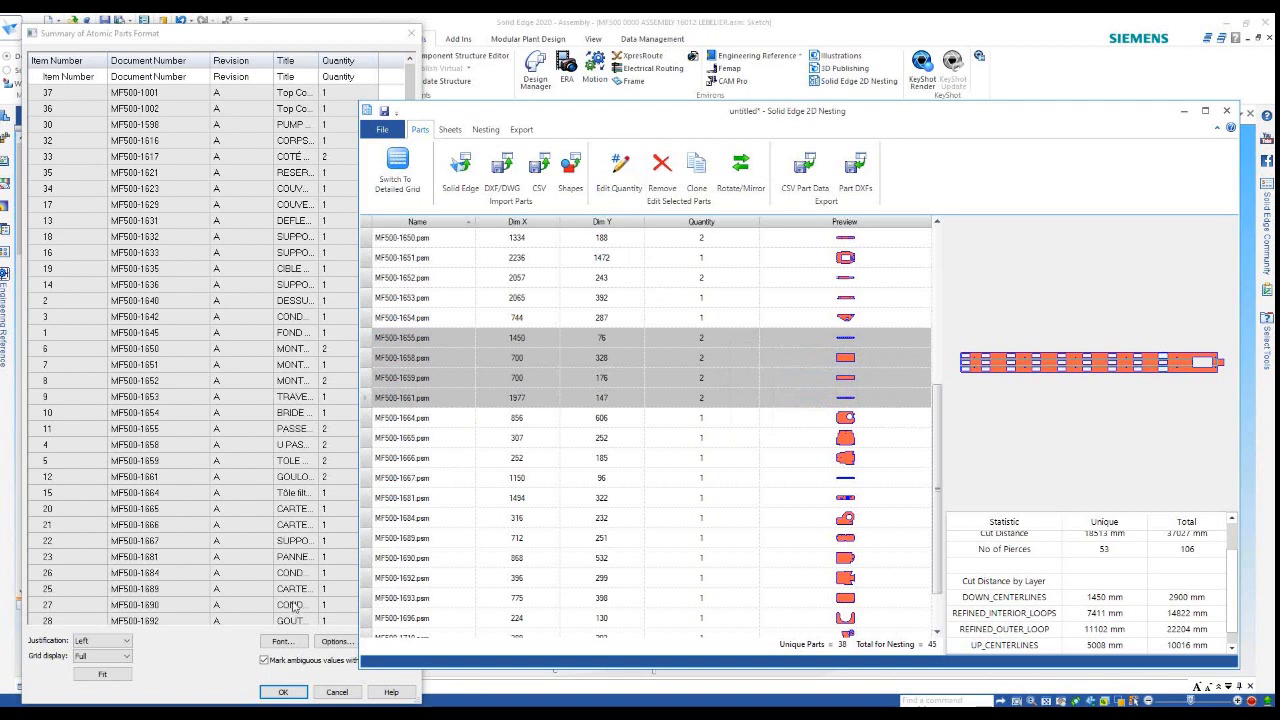
# Maximize the nesting window and sort the parts list by Quantity in ascending order
pyautogui.scroll(-2, 285, 527)
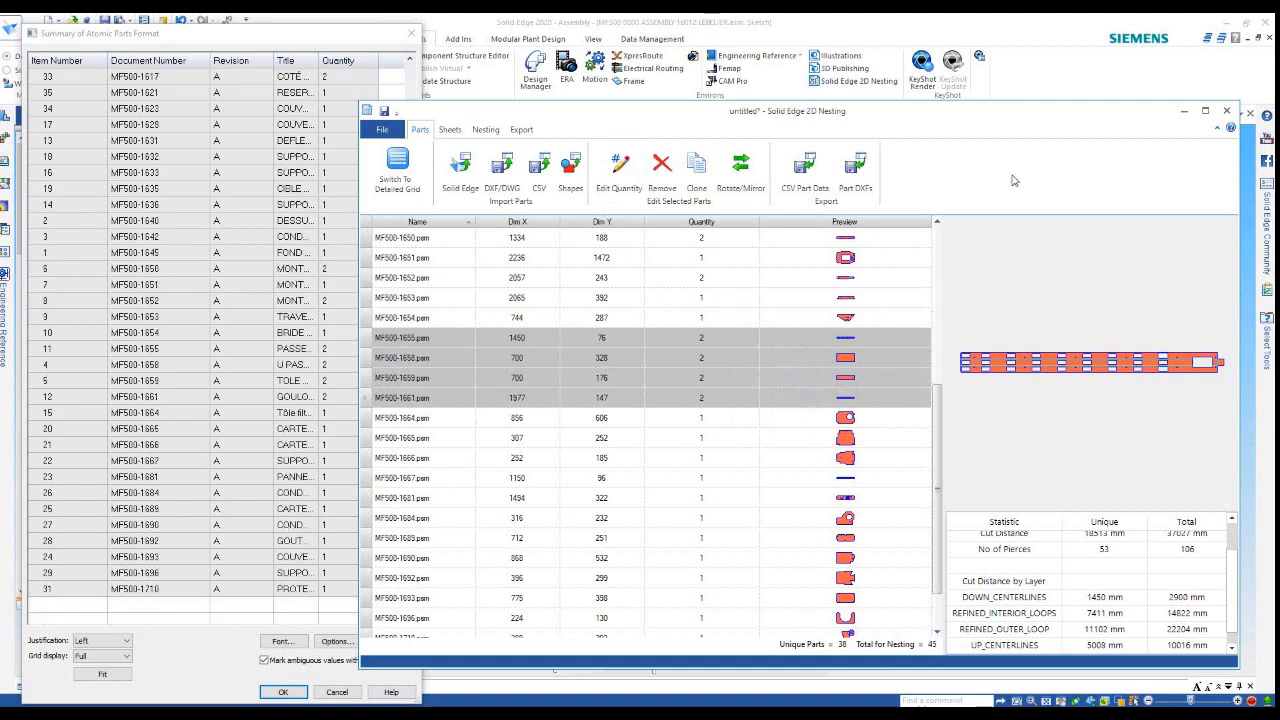
pyautogui.doubleClick(930, 122)
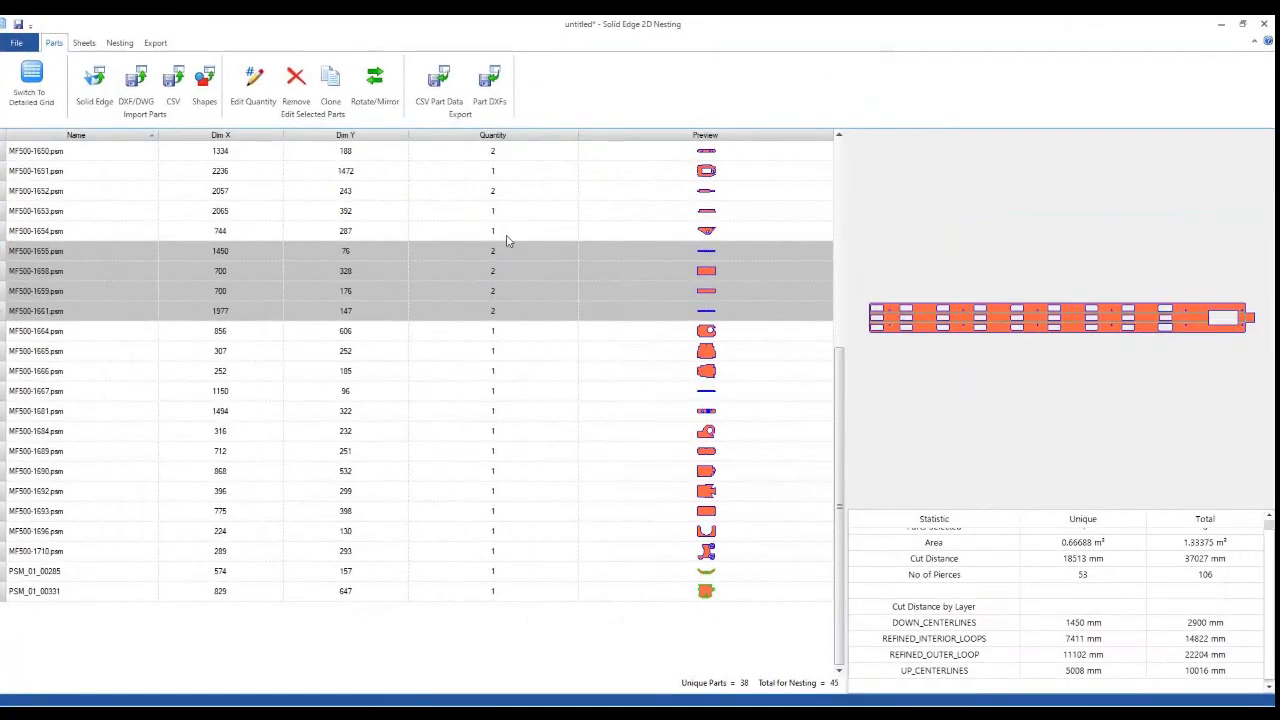
pyautogui.scroll(5, 632, 425)
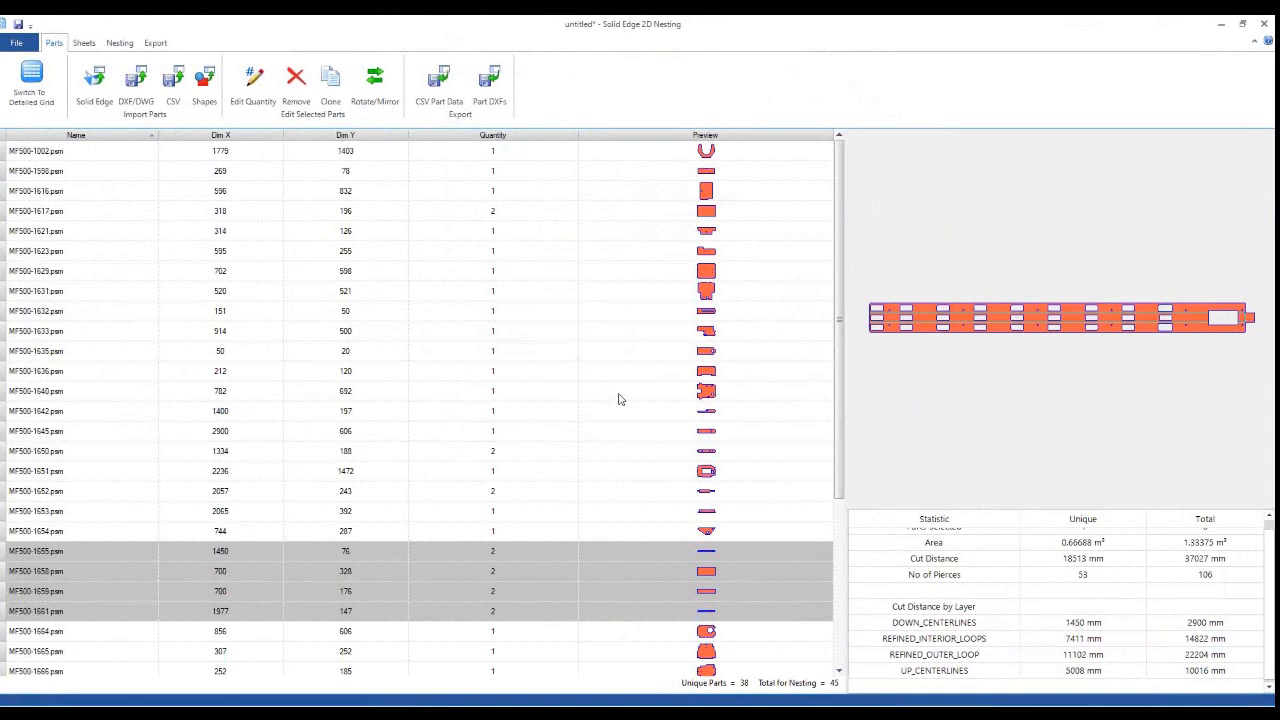
pyautogui.click(502, 139)
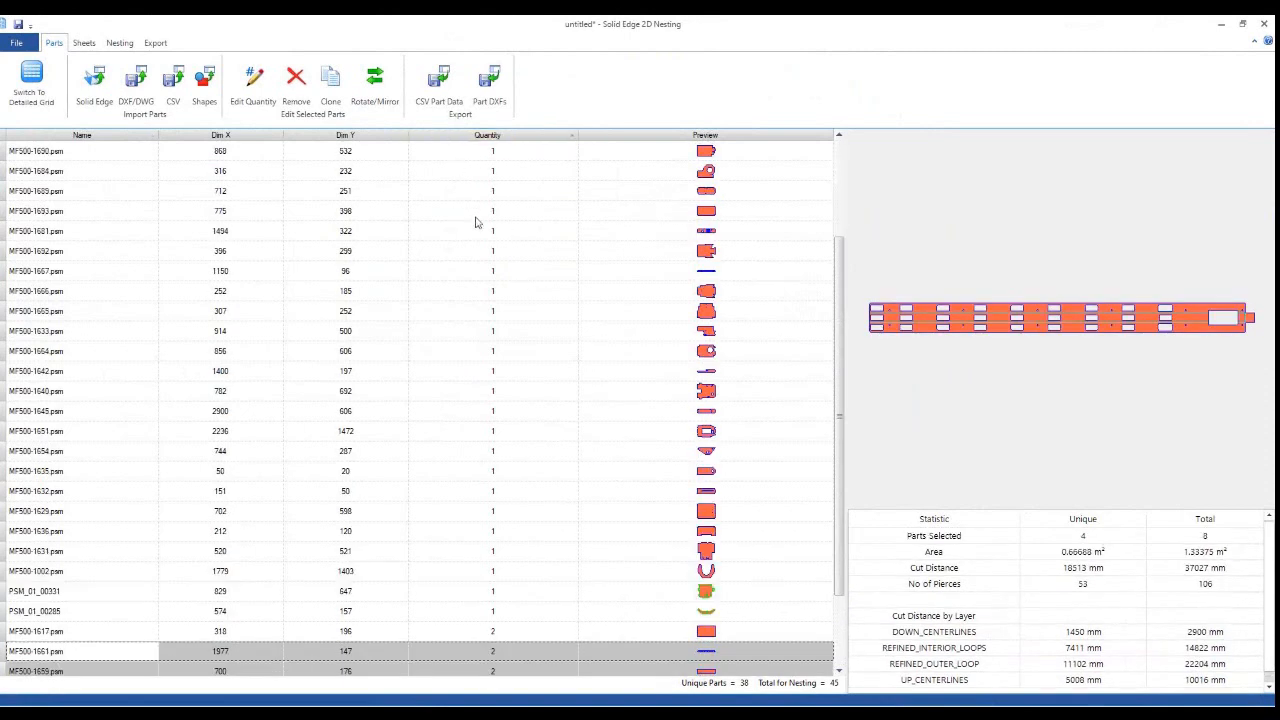
# Set the quantity to 3 for all single-quantity parts listed from MF500-1690.psm through PSM_01_00285
pyautogui.click(459, 613)
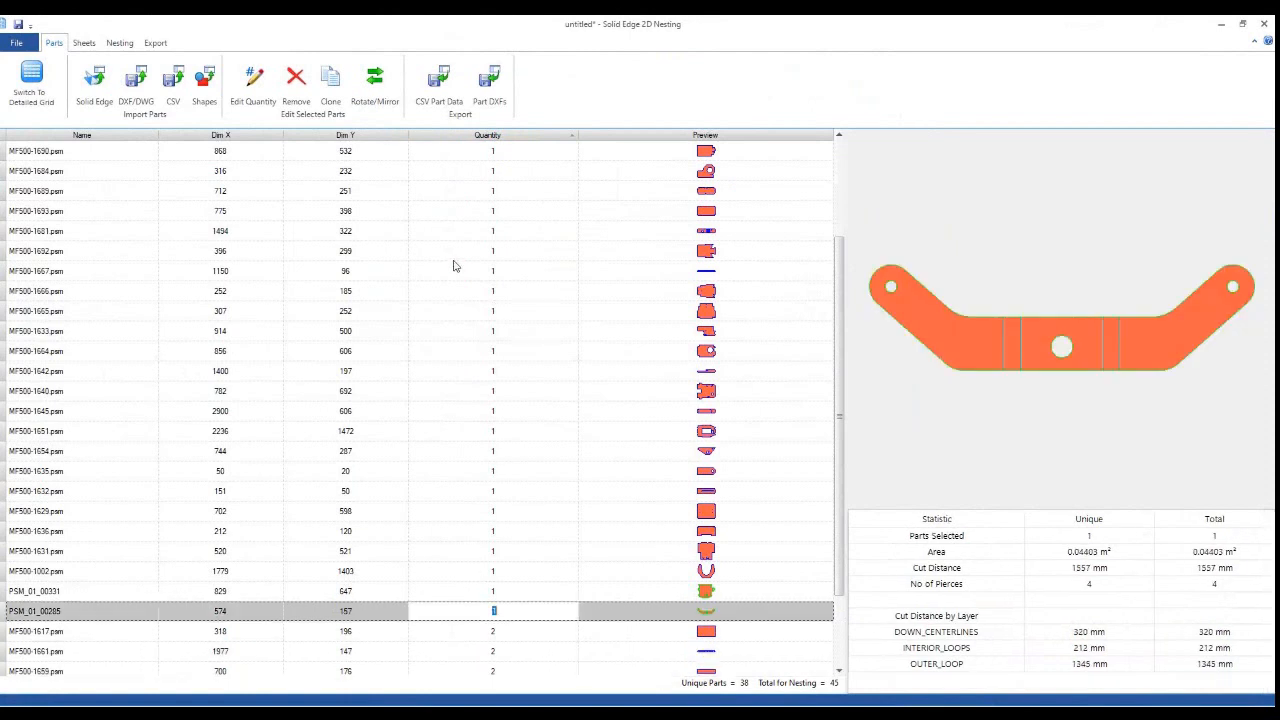
pyautogui.keyDown('shift'); pyautogui.click(56, 151); pyautogui.keyUp('shift')
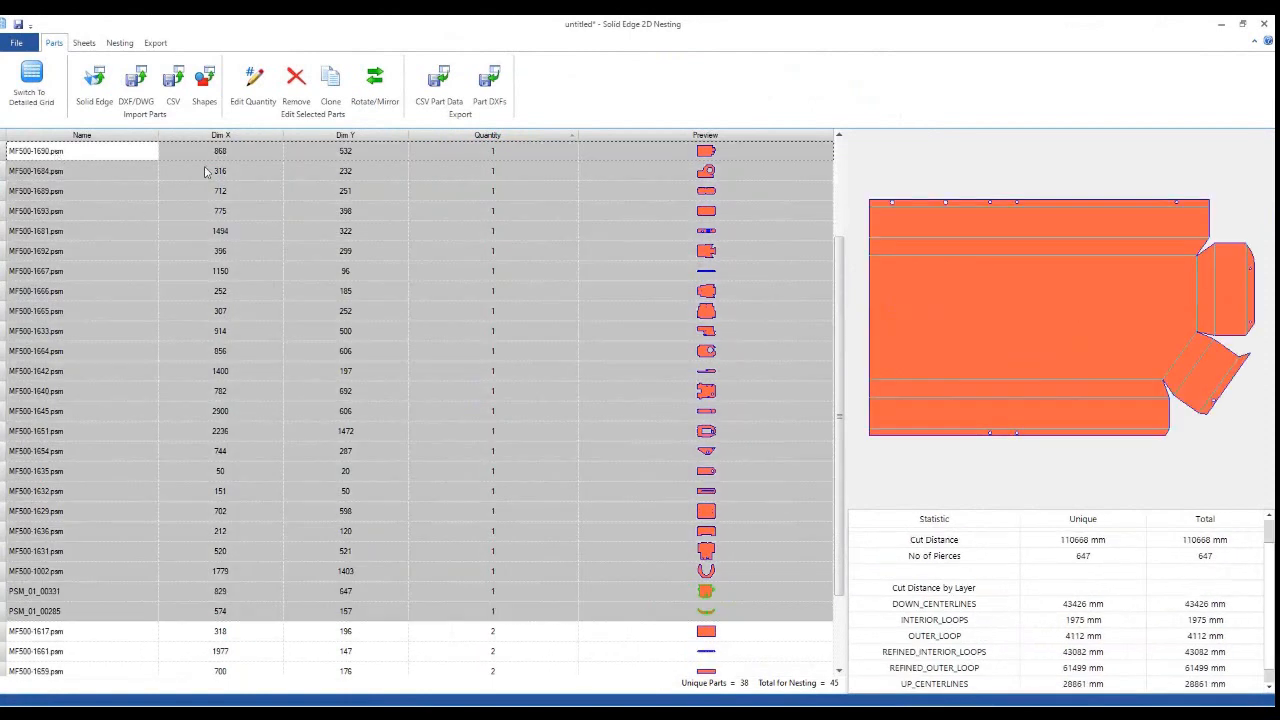
pyautogui.click(253, 94)
pyautogui.write('3')
pyautogui.press('Return')
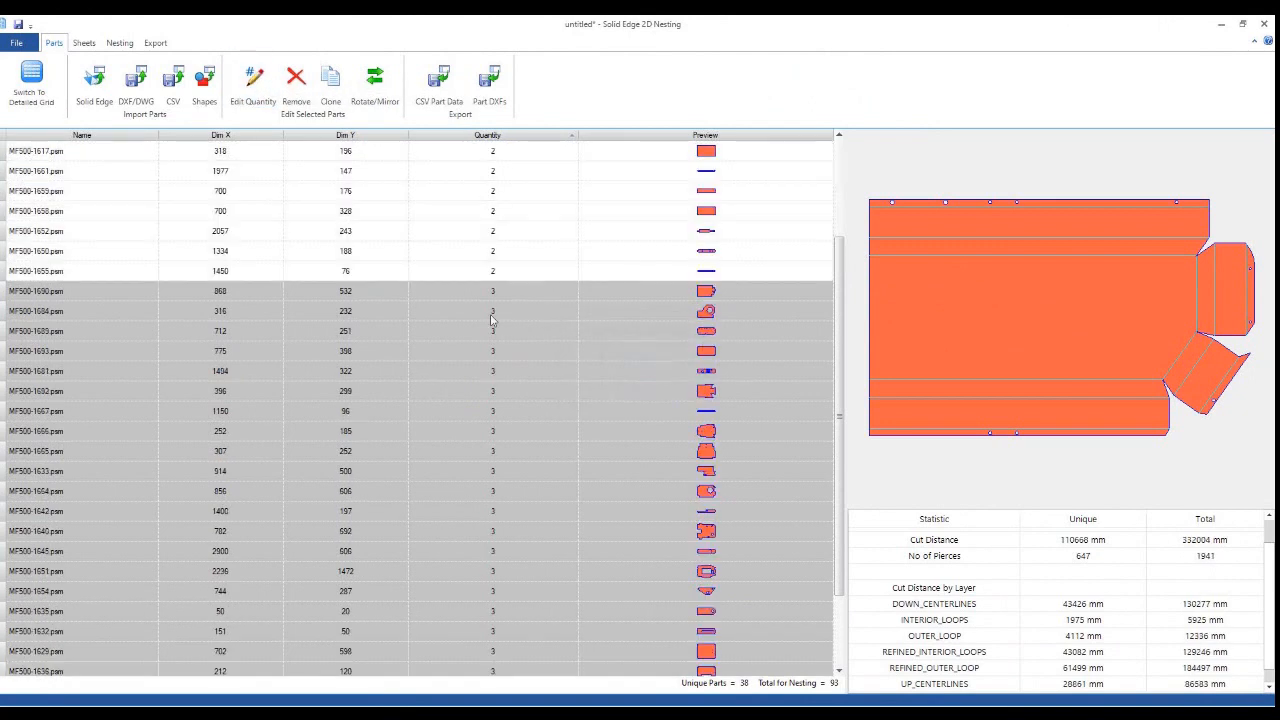
# Set the quantity to 6 for the seven parts that are needed twice per assembly, MF500-1617.psm through MF500-1655.psm
pyautogui.click(127, 275)
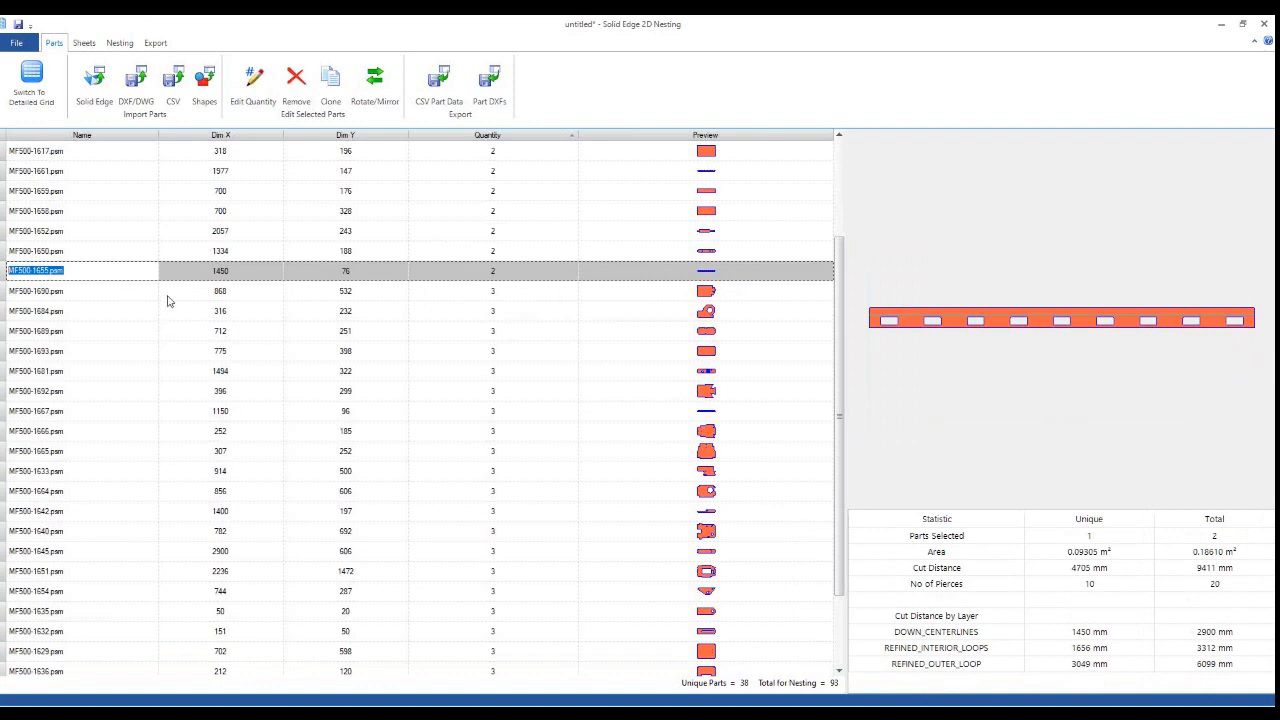
pyautogui.scroll(3, 168, 301)
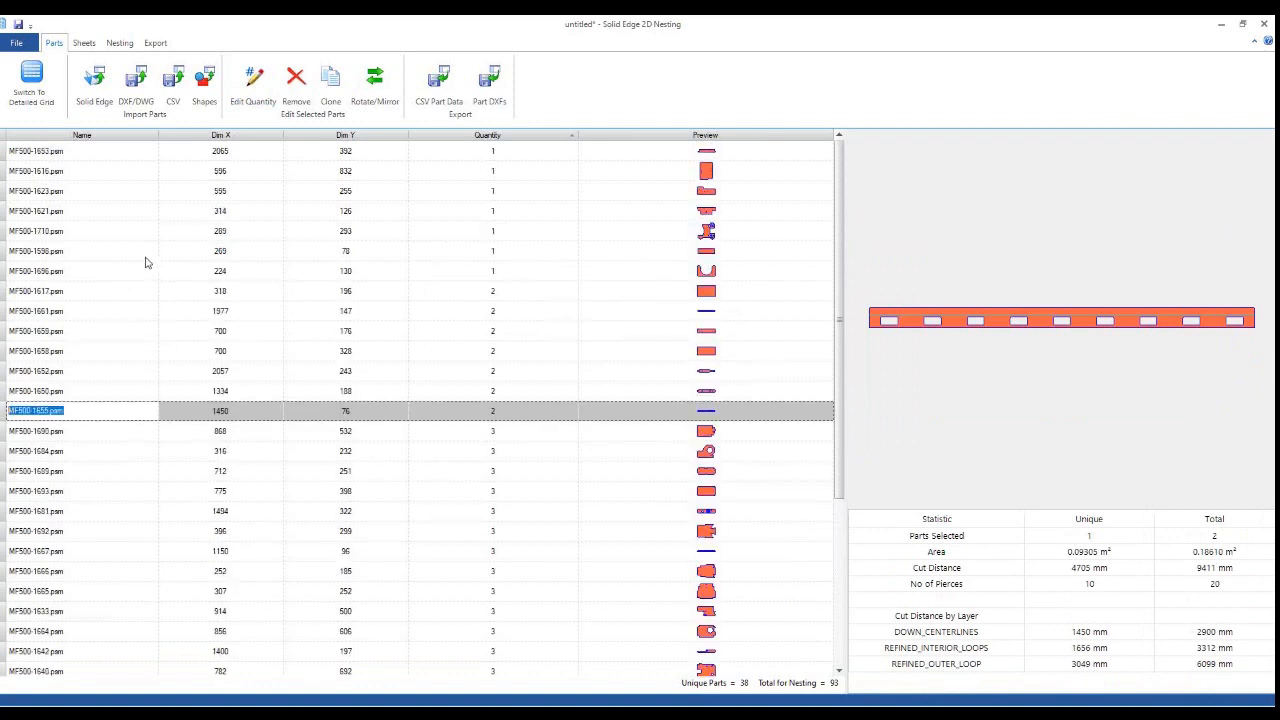
pyautogui.keyDown('shift'); pyautogui.click(62, 291); pyautogui.keyUp('shift')
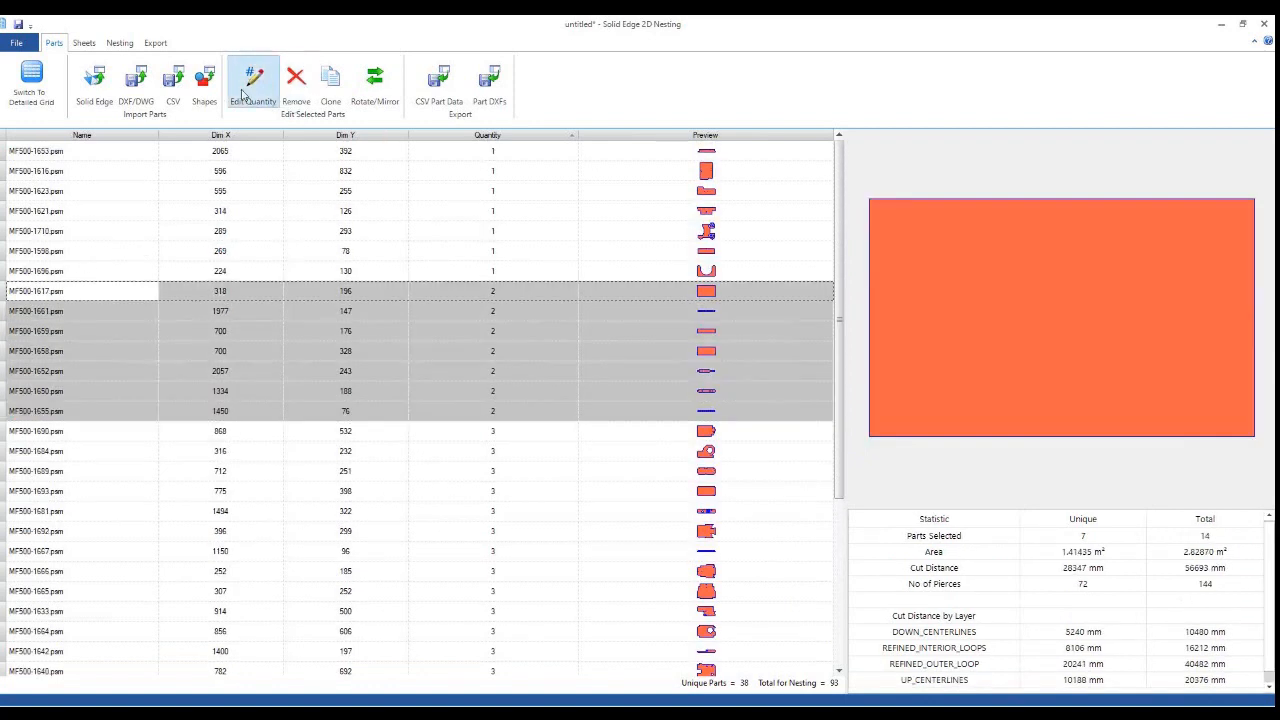
pyautogui.click(246, 88)
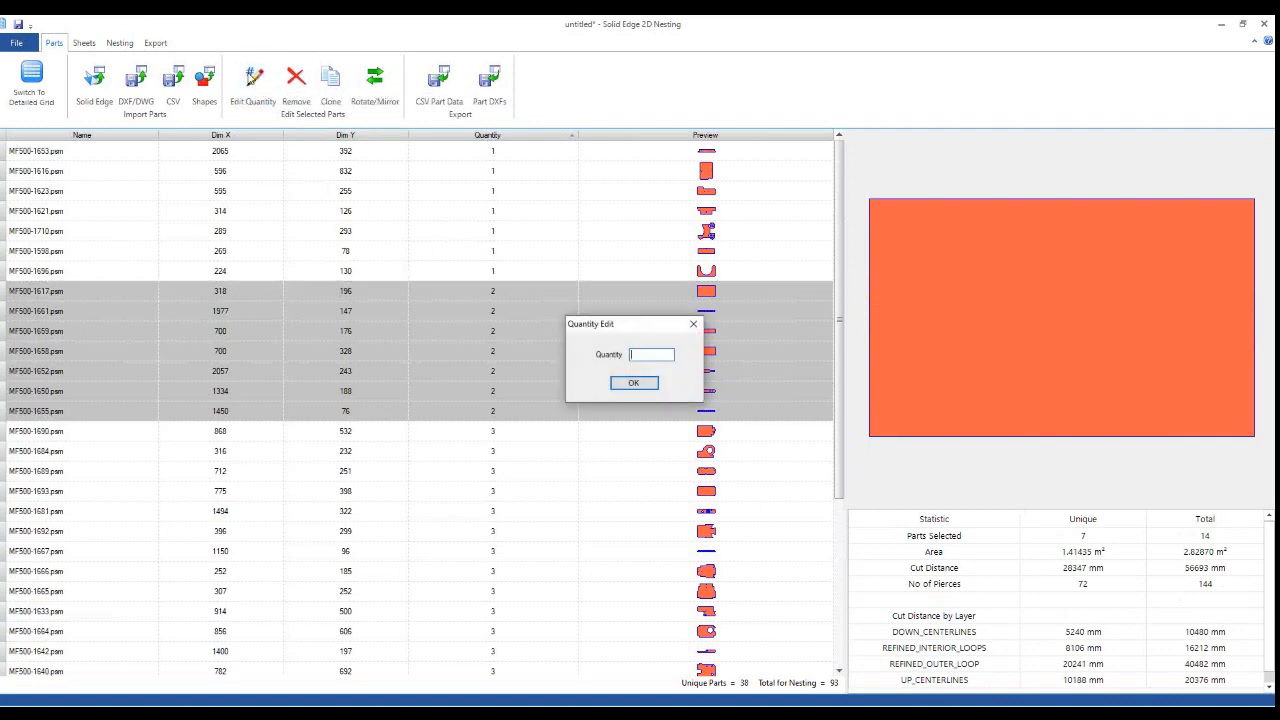
pyautogui.write('6')
pyautogui.press('Return')
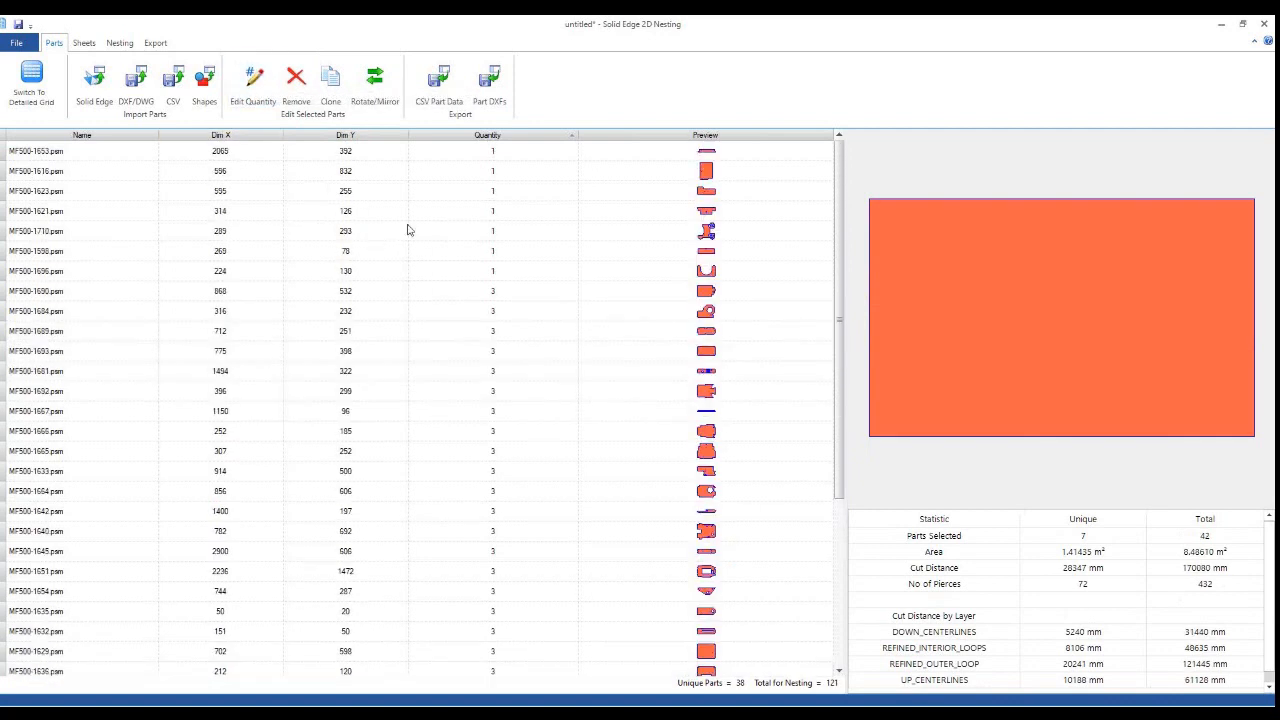
# Set the quantity to 3 for the seven remaining single-quantity parts, MF500-1653.psm through MF500-1696.psm
pyautogui.click(432, 272)
pyautogui.keyDown('shift'); pyautogui.click(449, 155); pyautogui.keyUp('shift')
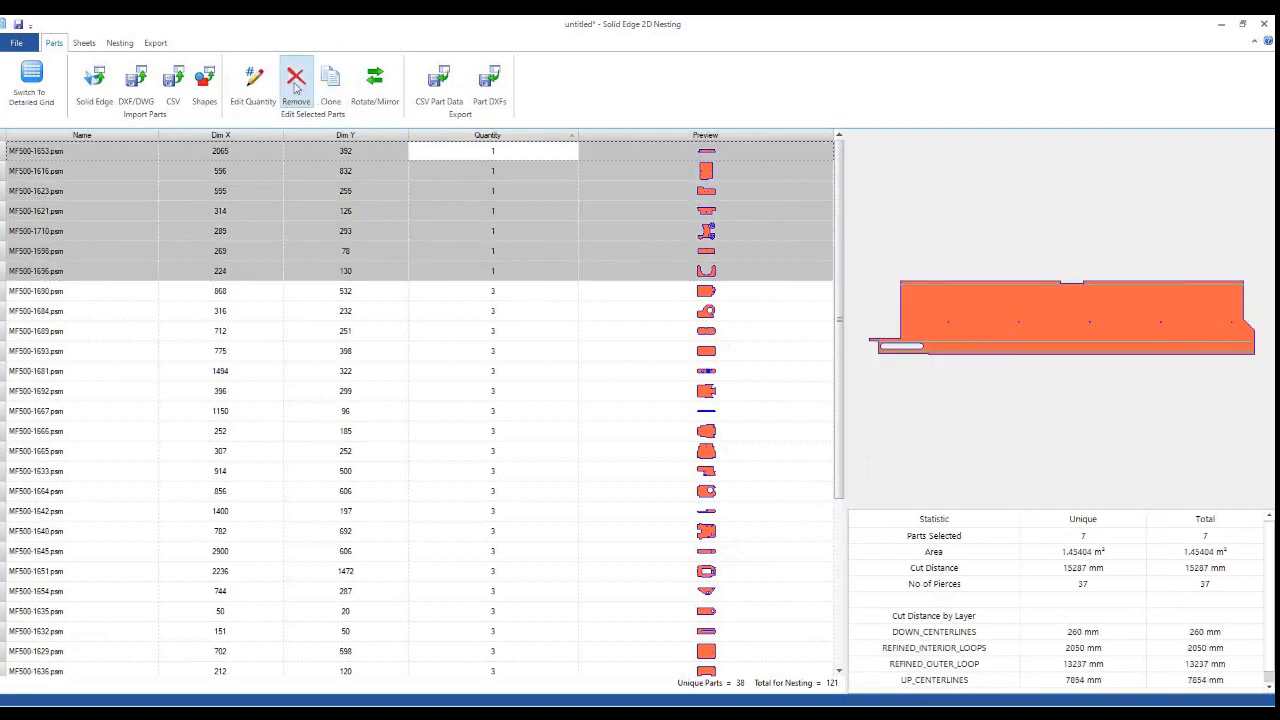
pyautogui.click(253, 85)
pyautogui.write('3')
pyautogui.press('Return')
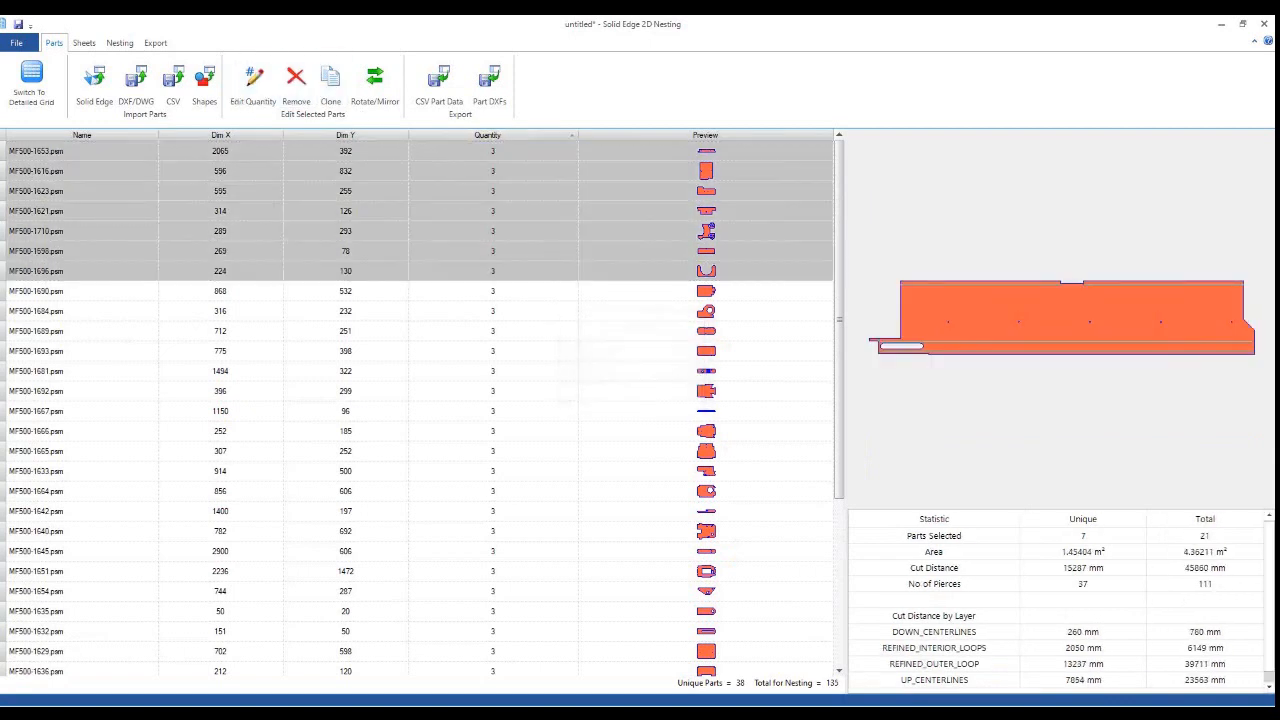
# Sort the parts list by Dim X and by Dim Y, and examine the largest part in each dimension
pyautogui.scroll(-4, 517, 334)
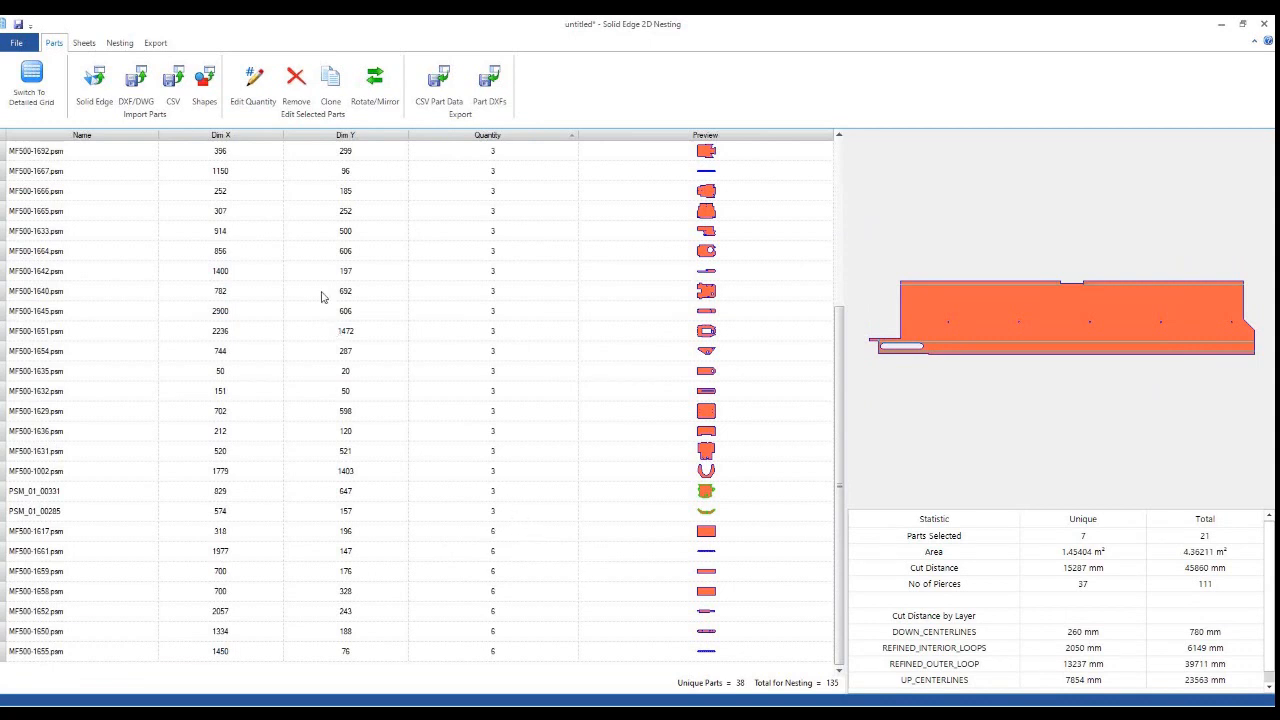
pyautogui.click(240, 140)
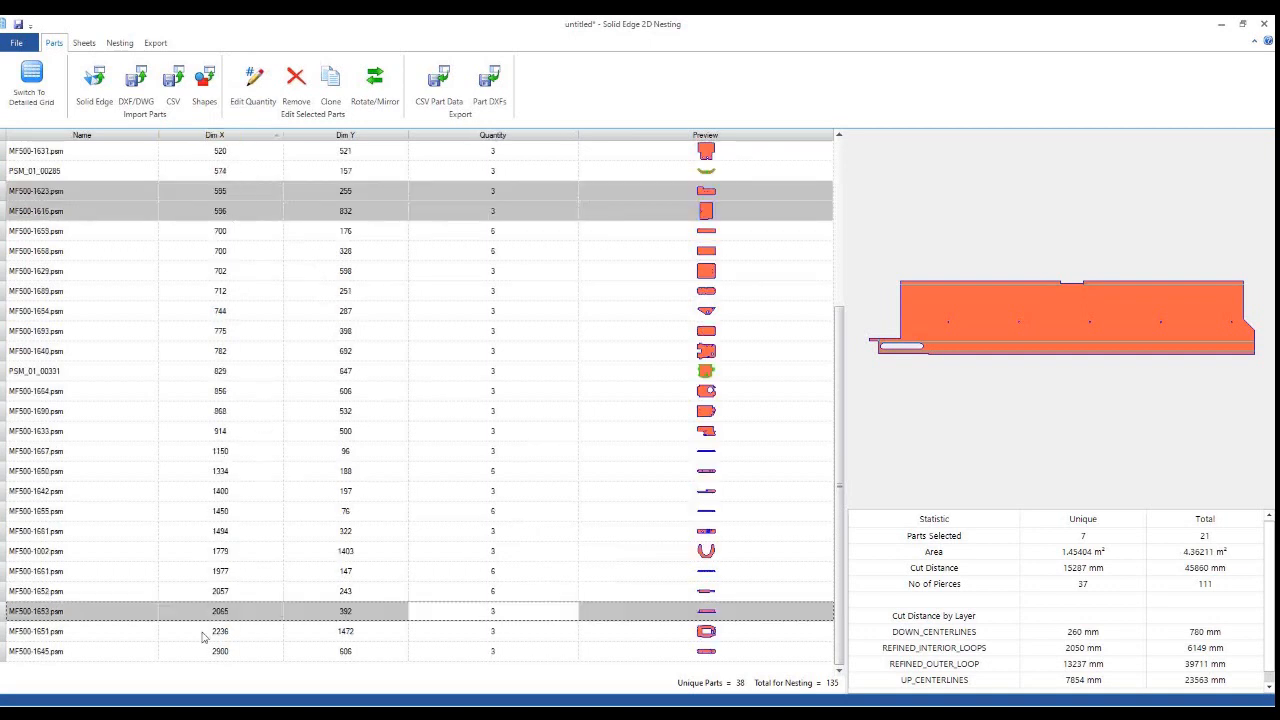
pyautogui.click(248, 653)
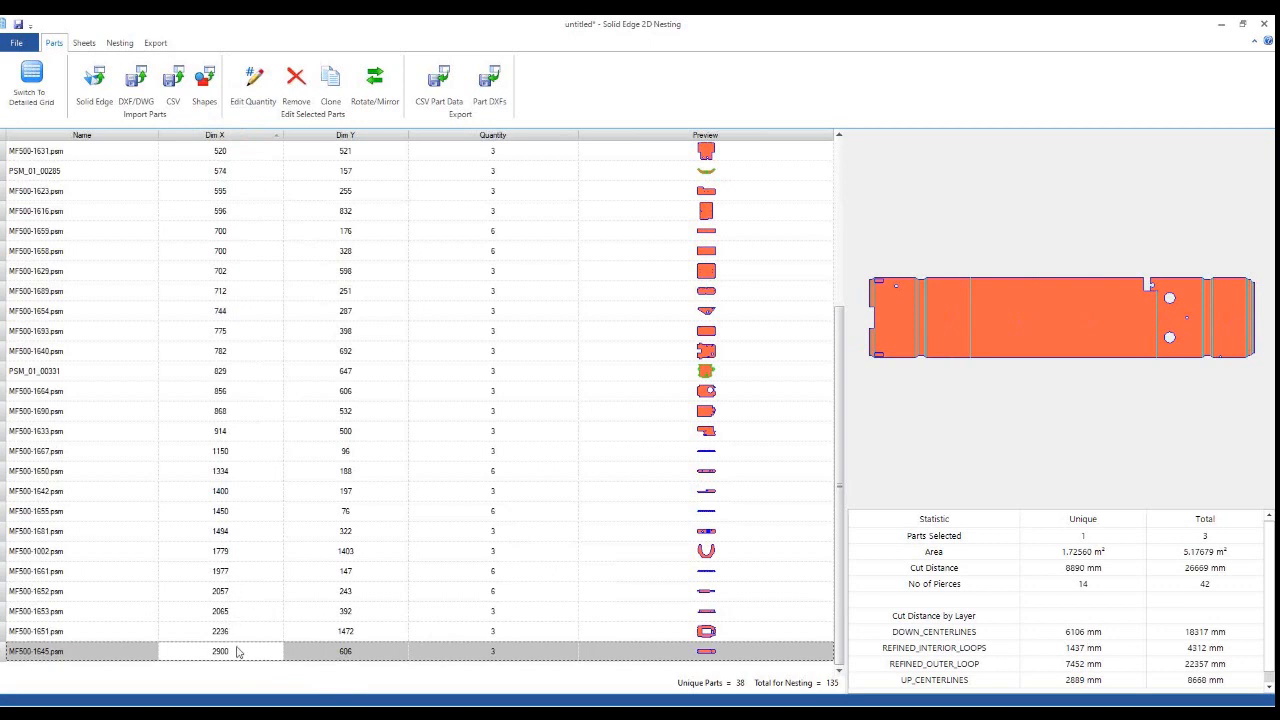
pyautogui.click(318, 137)
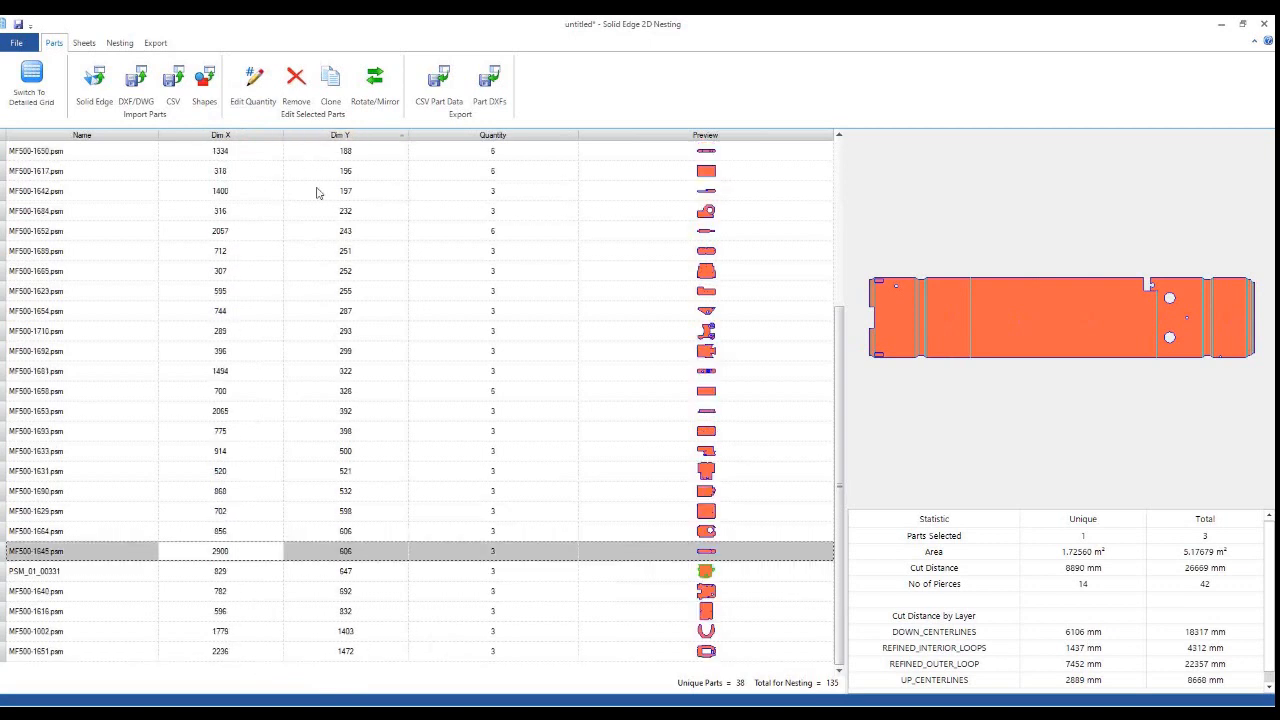
pyautogui.click(380, 653)
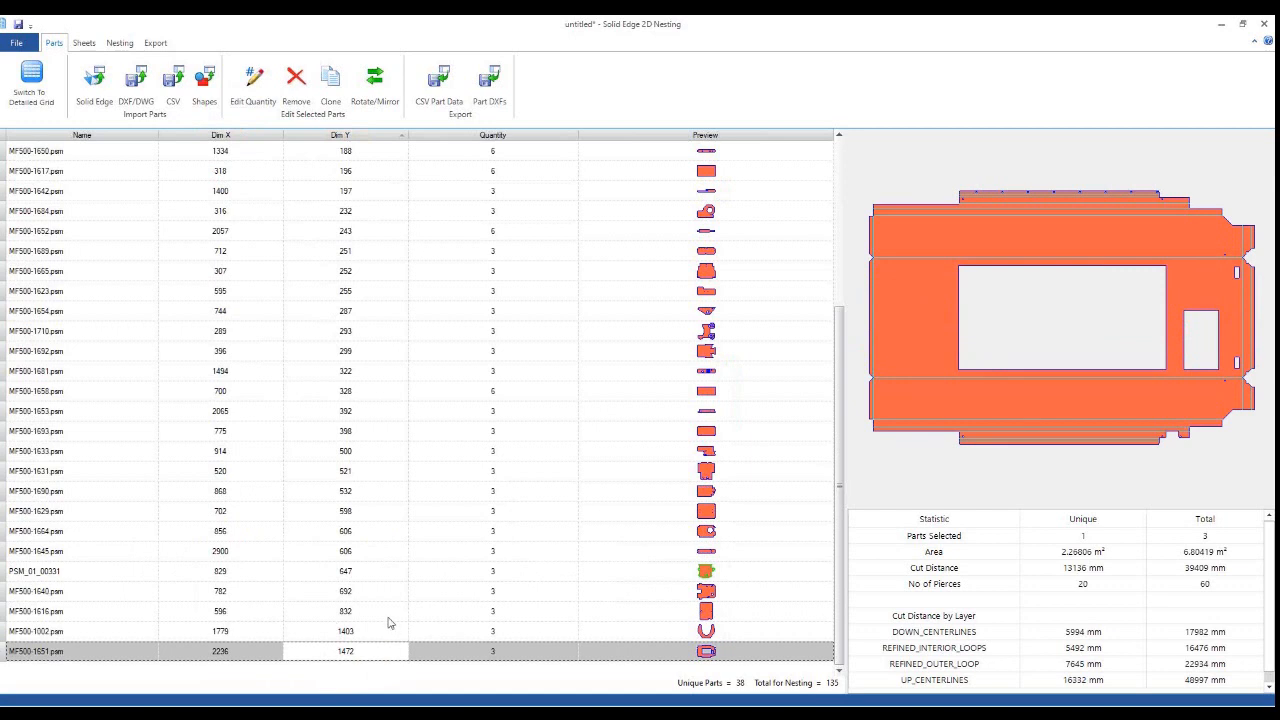
pyautogui.scroll(1, 420, 610)
pyautogui.scroll(3, 420, 610)
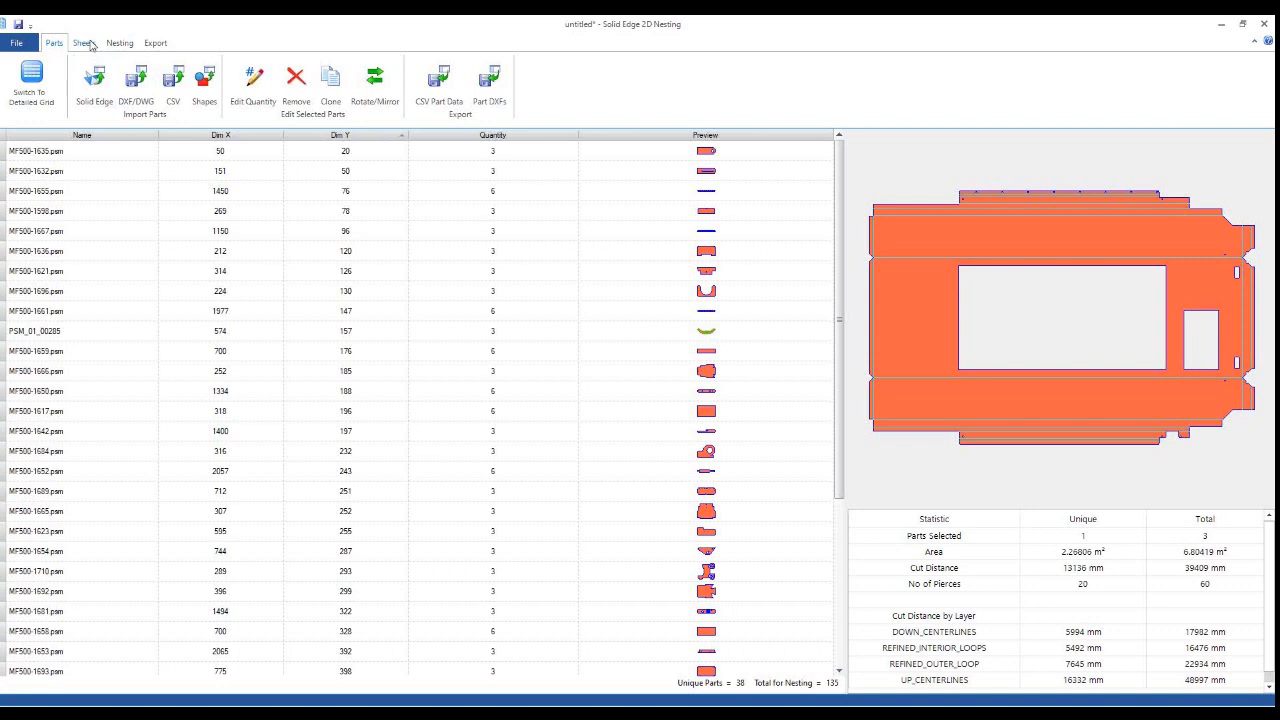
# Add all the standard sheet sizes, from 1200x600 to 1600x3600, to the nesting project's sheets
pyautogui.click(84, 43)
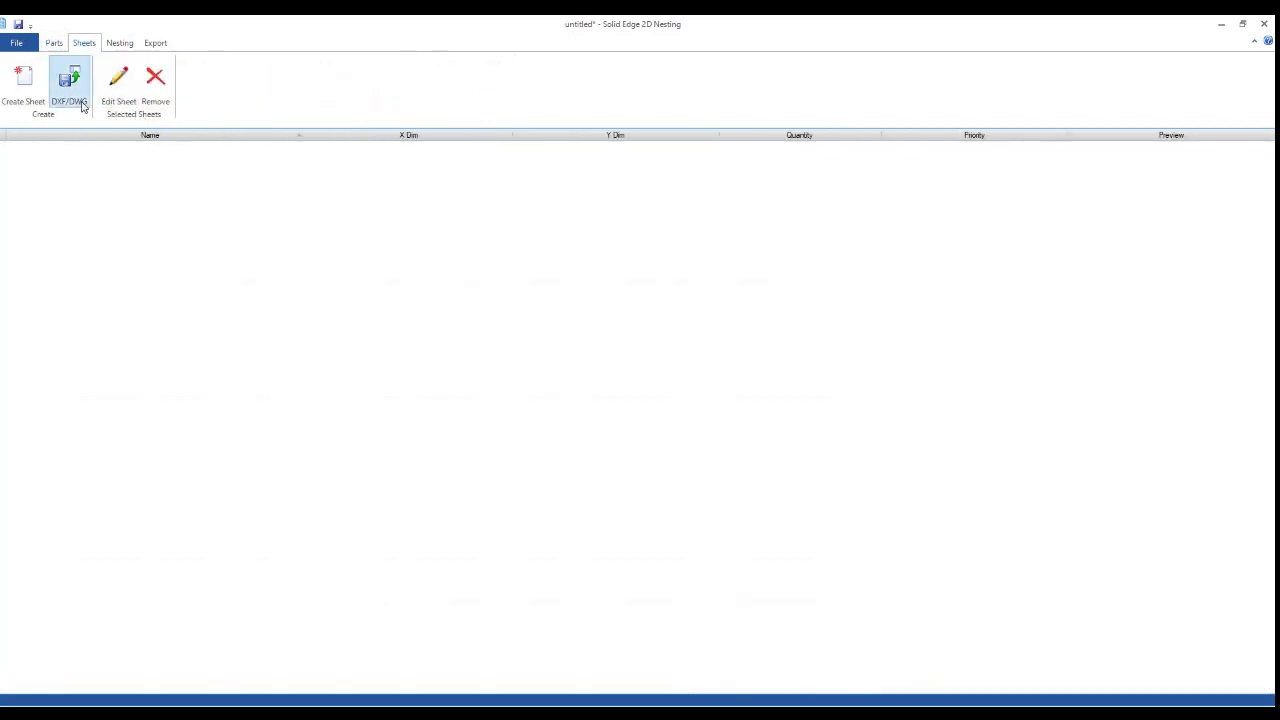
pyautogui.click(45, 87)
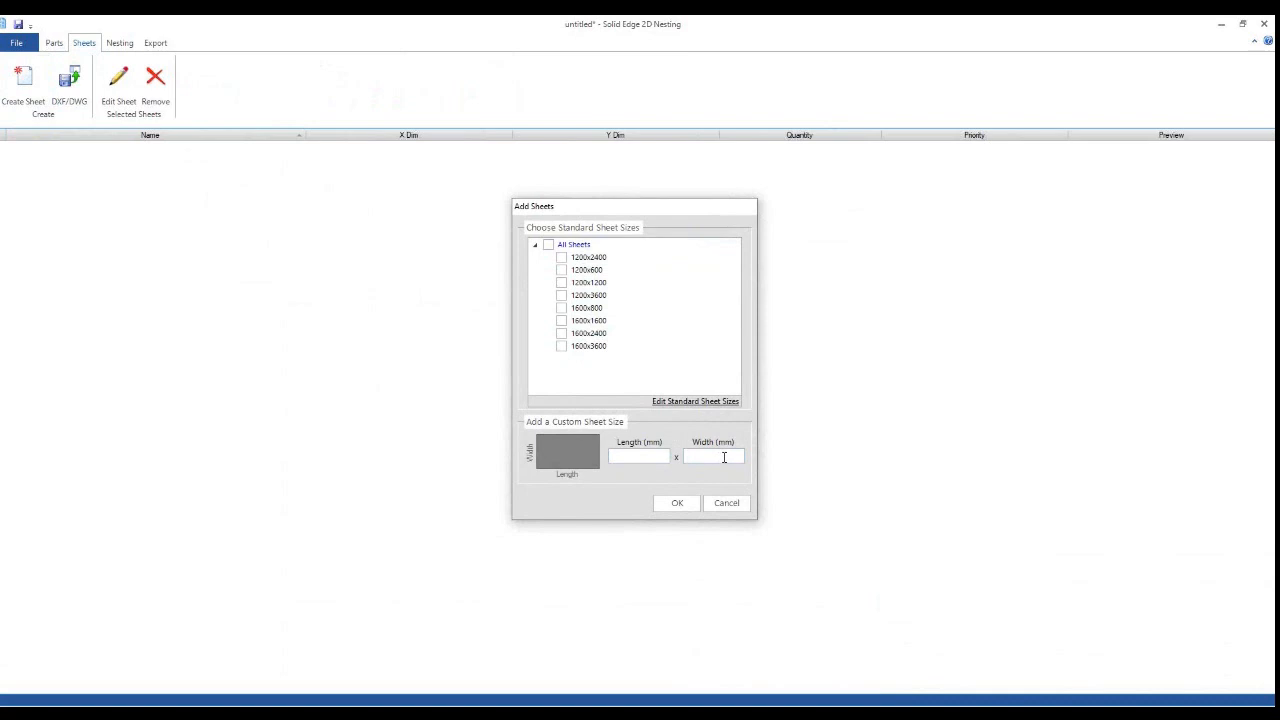
pyautogui.click(549, 246)
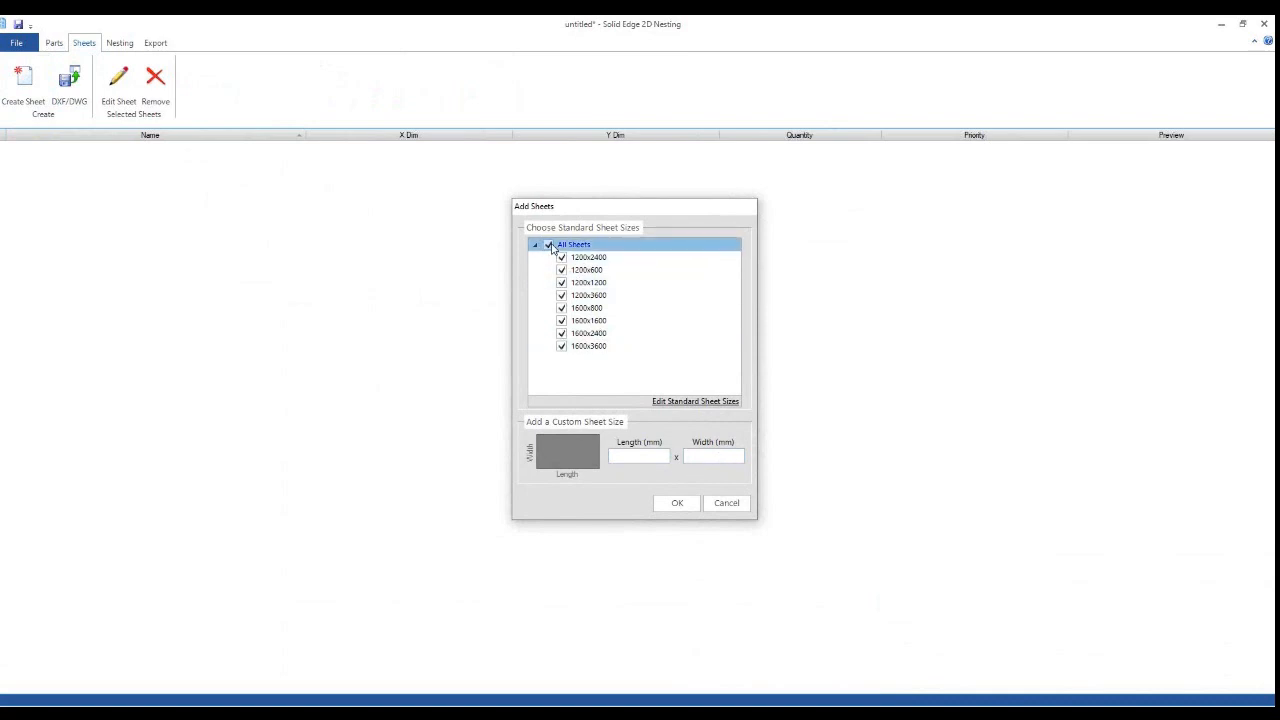
pyautogui.click(684, 503)
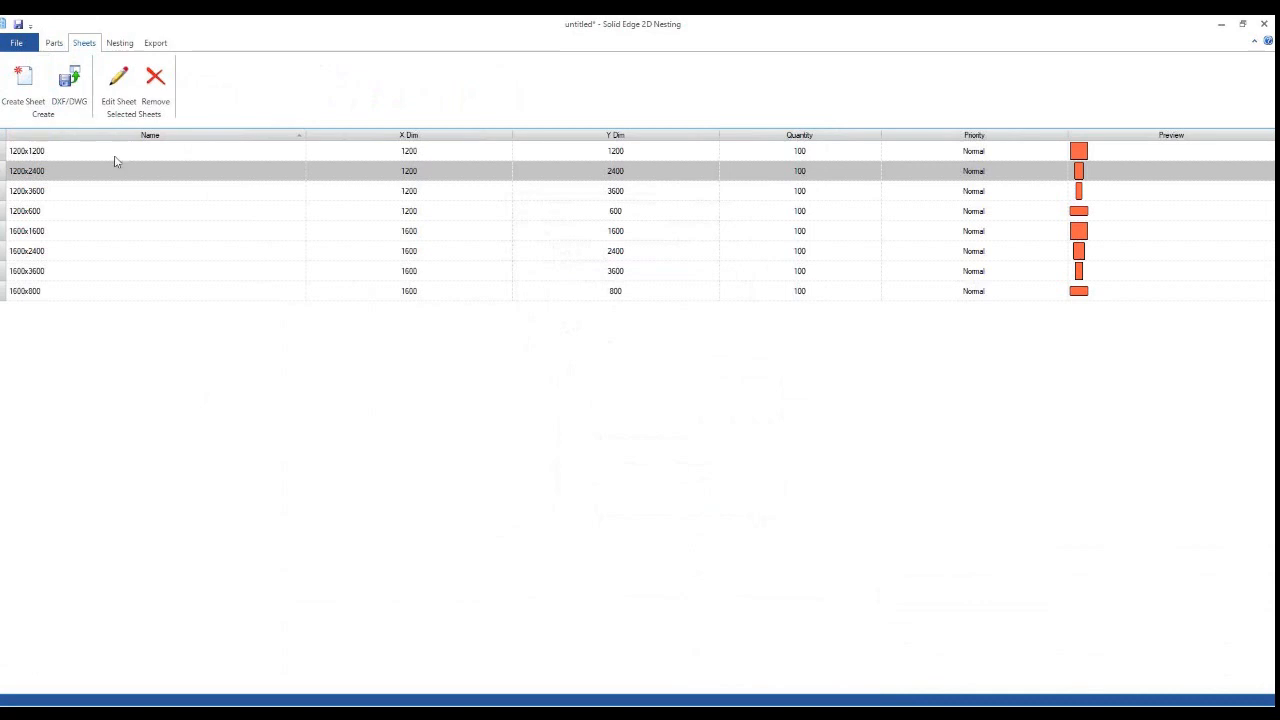
# Run the nesting of all parts on the stock sheets in direction 0 and stop it after about one minute
pyautogui.click(119, 43)
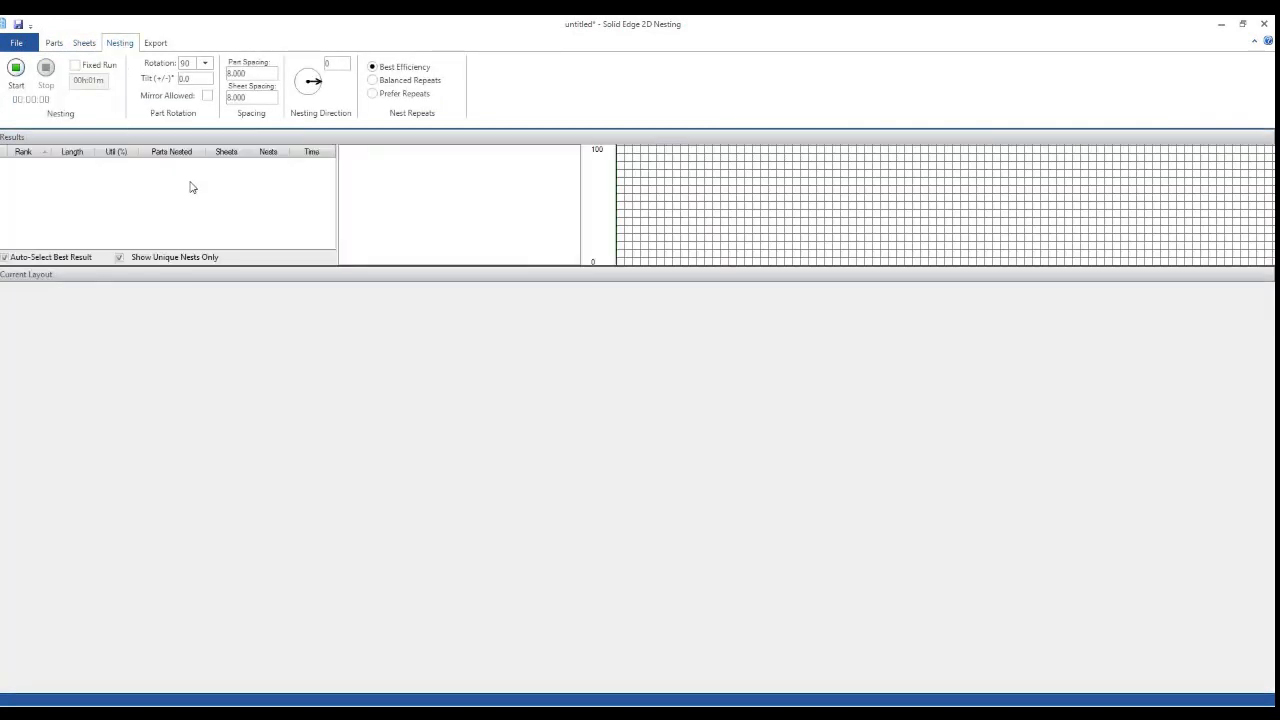
pyautogui.click(16, 68)
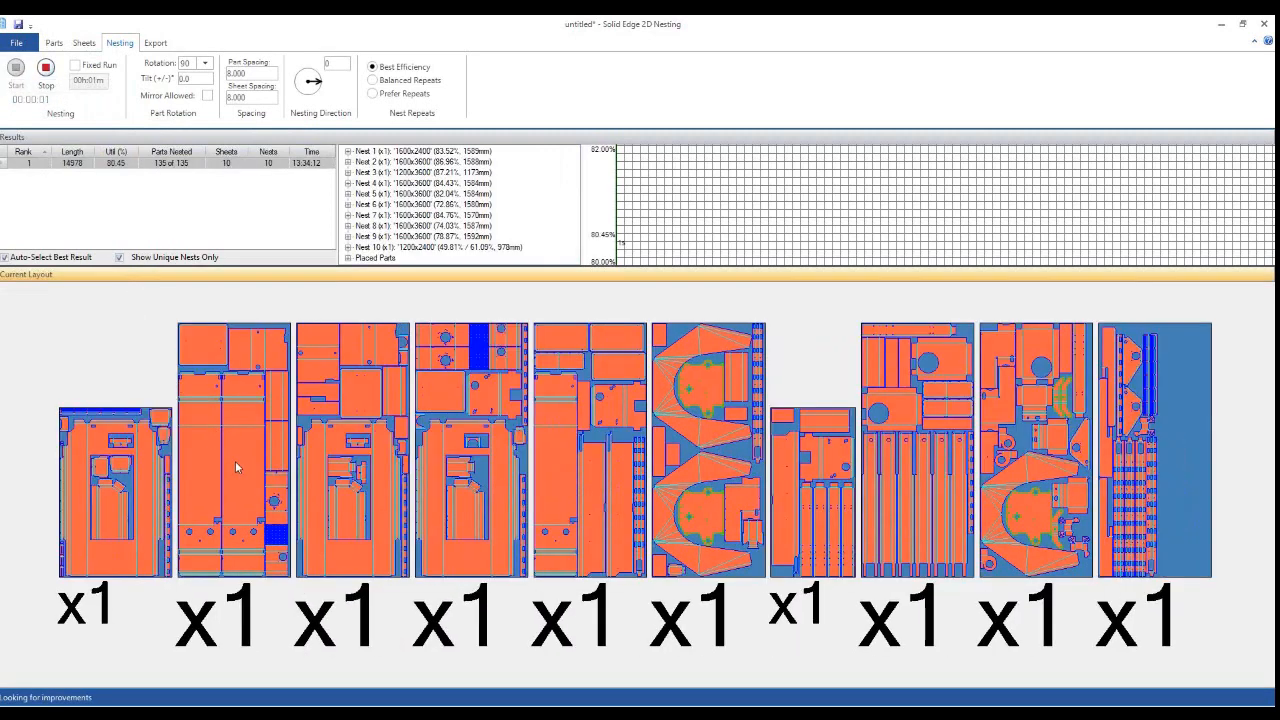
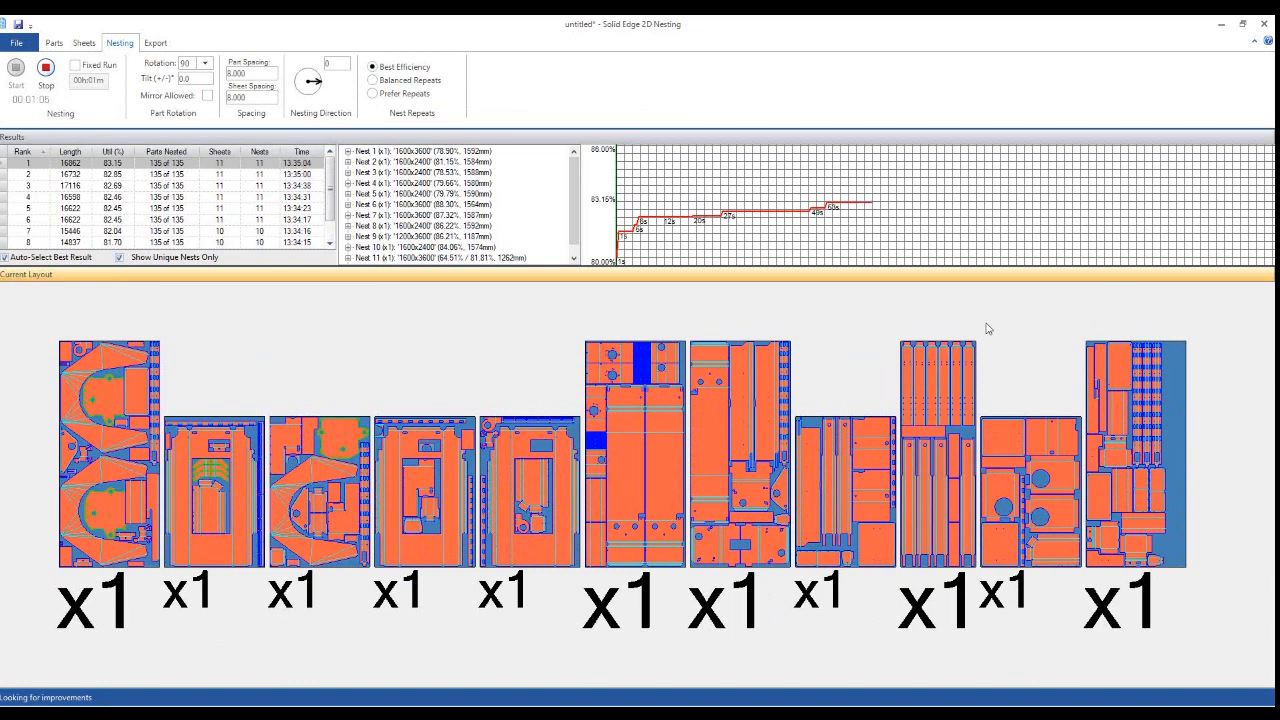
pyautogui.click(45, 68)
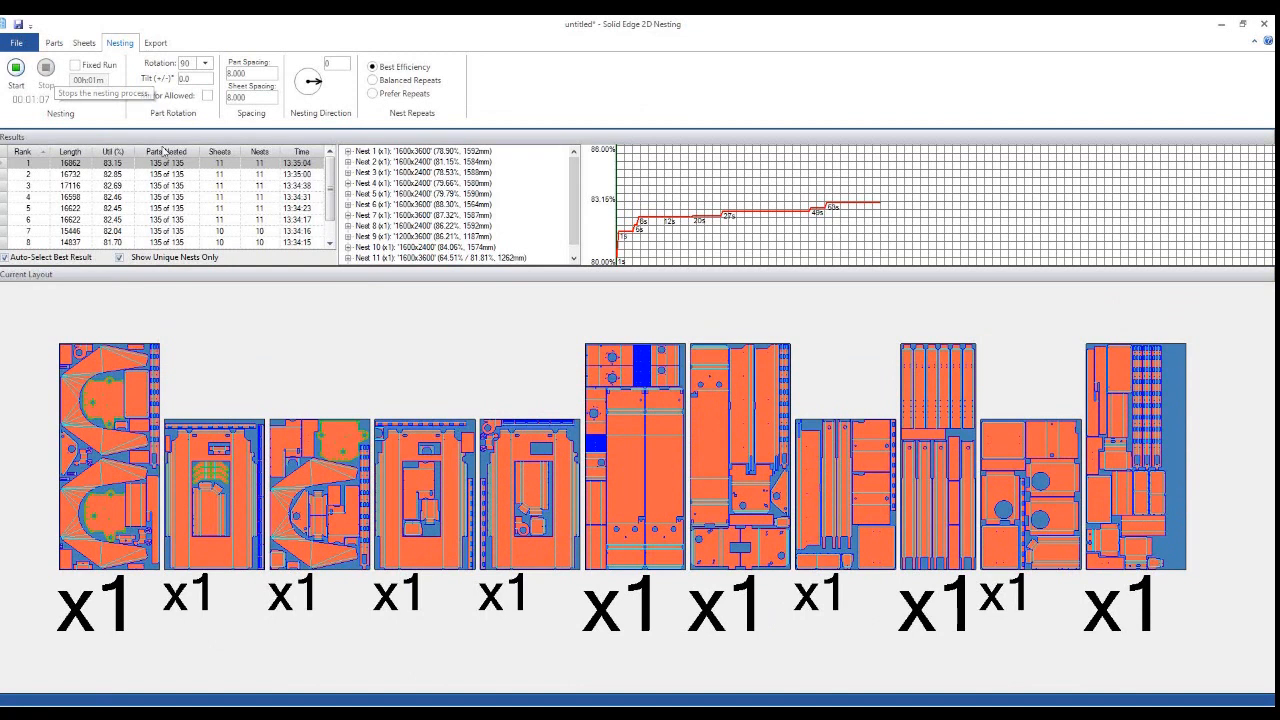
# Rerun the nesting with the nesting direction set to 90, enabling the one-minute fixed run before stopping it
pyautogui.click(308, 77)
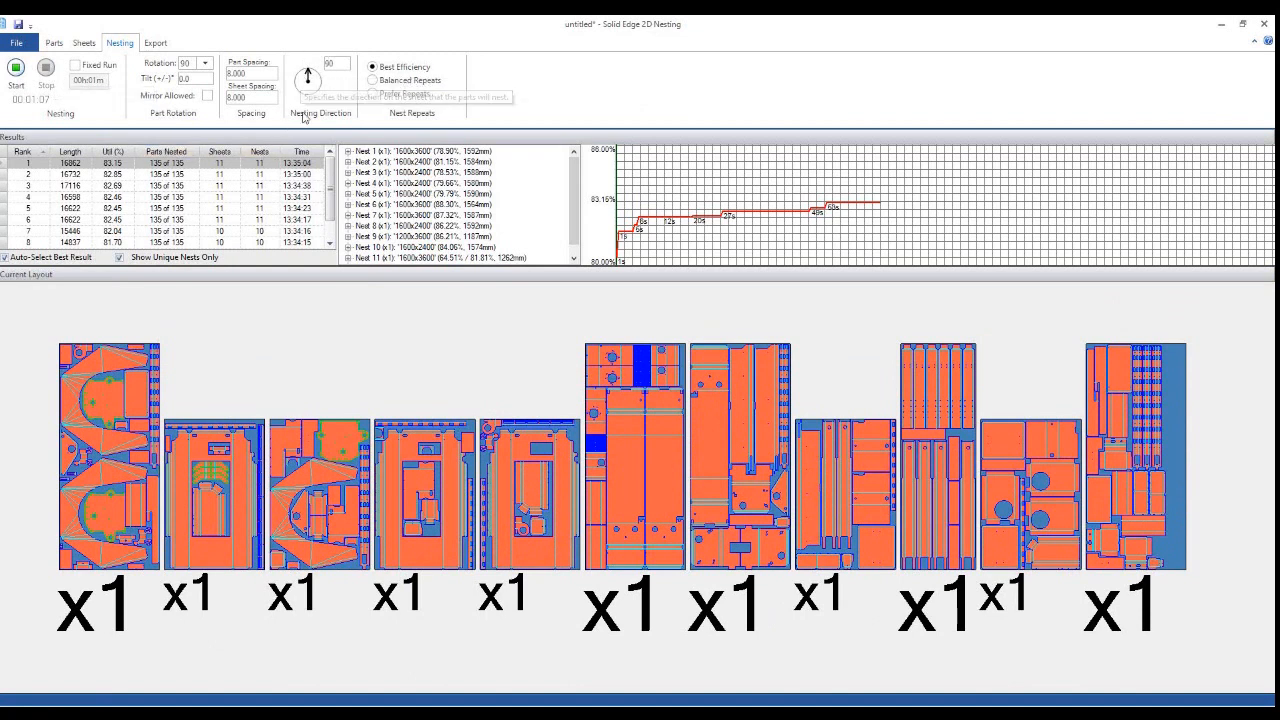
pyautogui.click(16, 68)
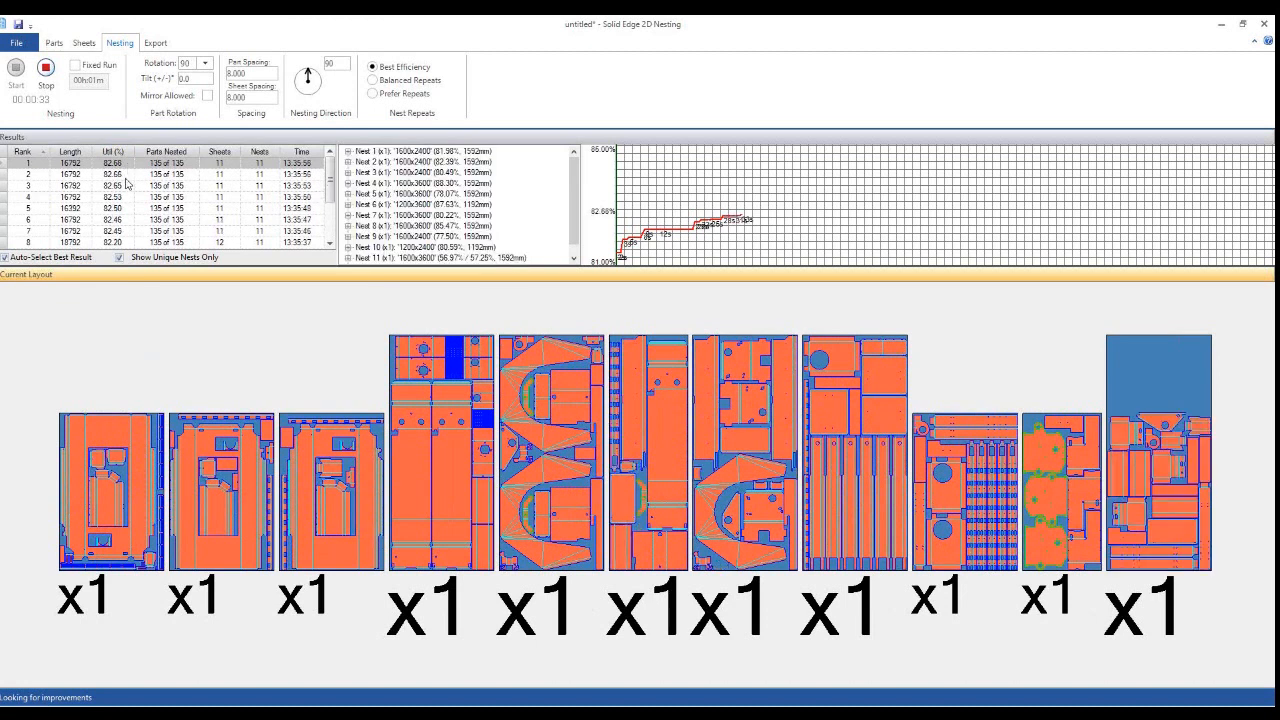
pyautogui.click(77, 65)
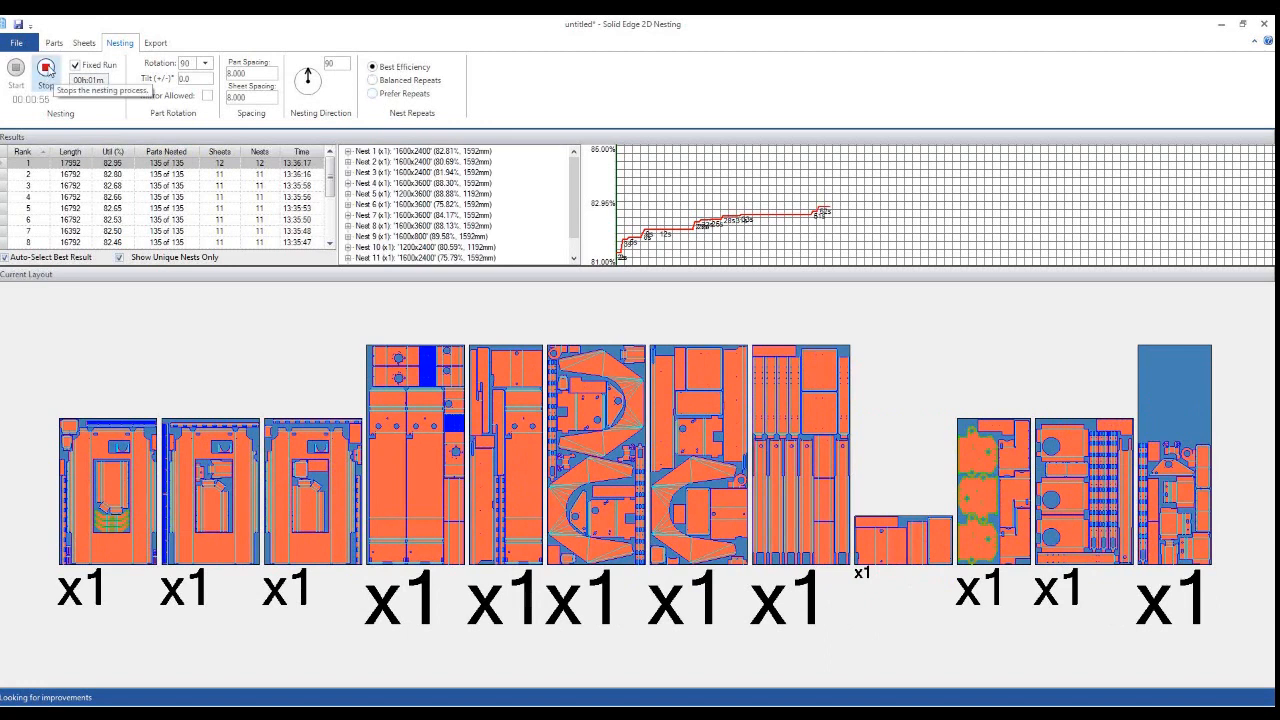
pyautogui.click(46, 68)
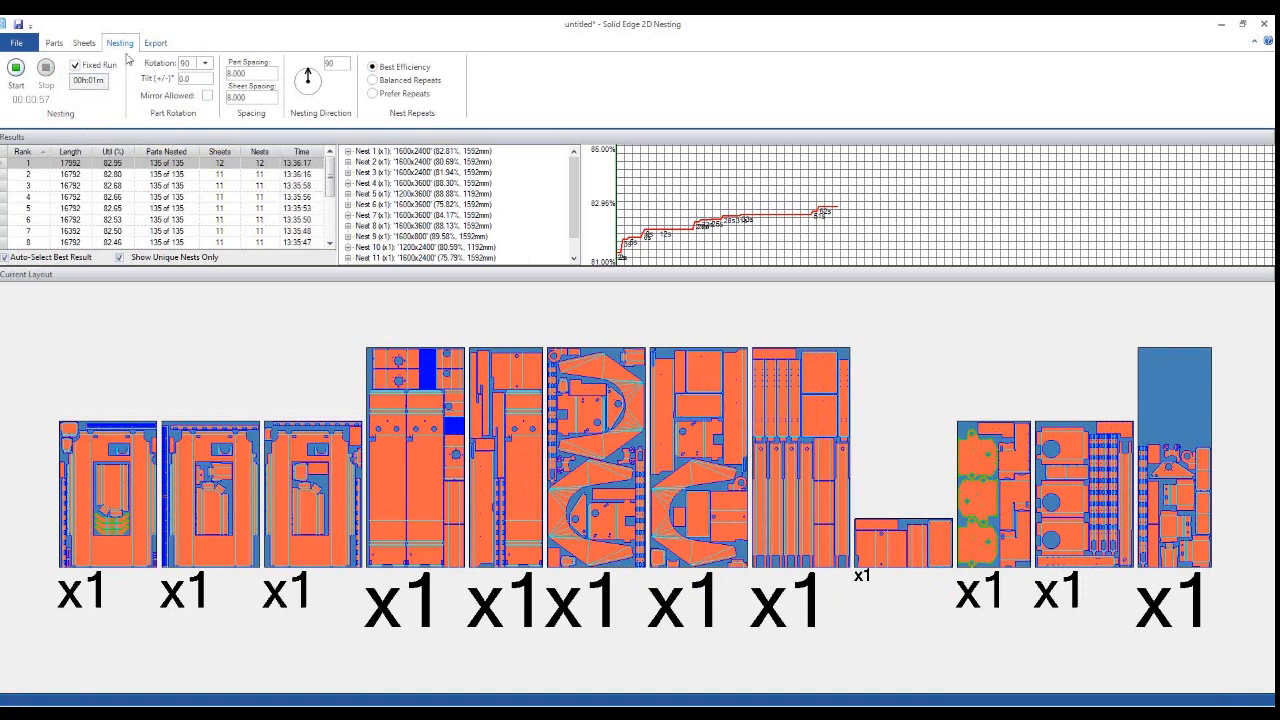
# Try the part rotation at 0, and change it to 180 degrees
pyautogui.click(207, 64)
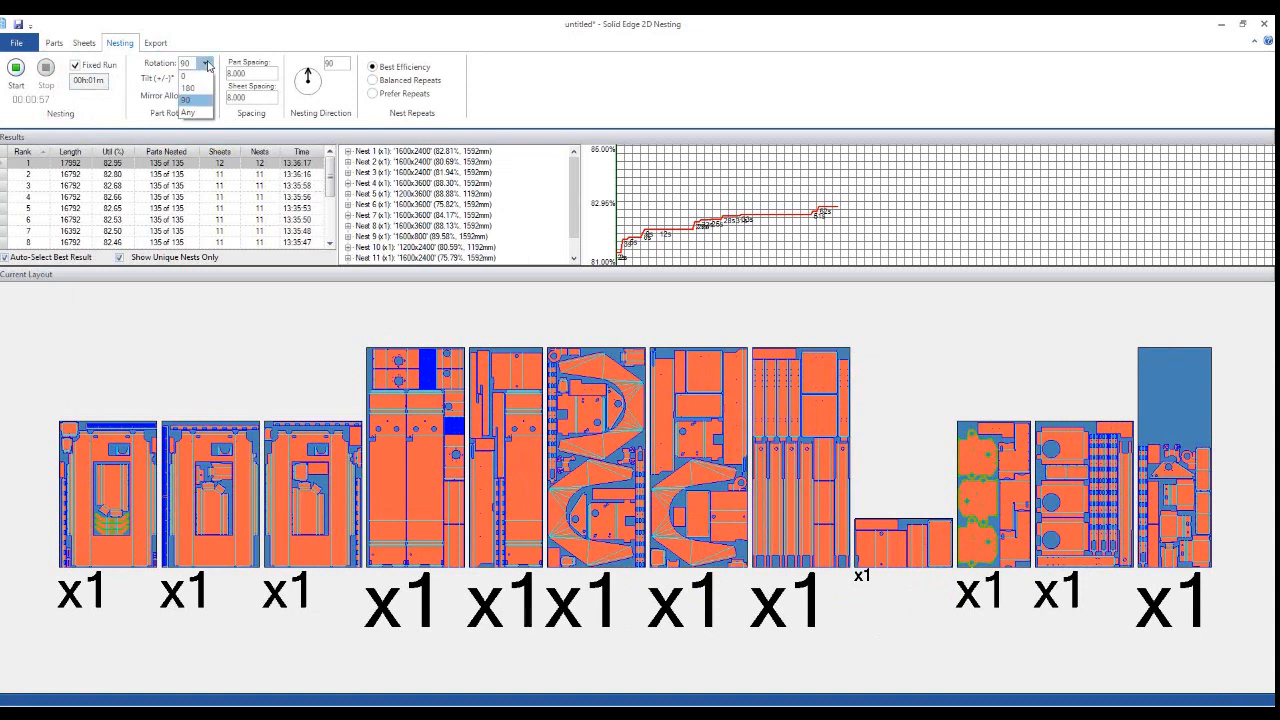
pyautogui.click(186, 75)
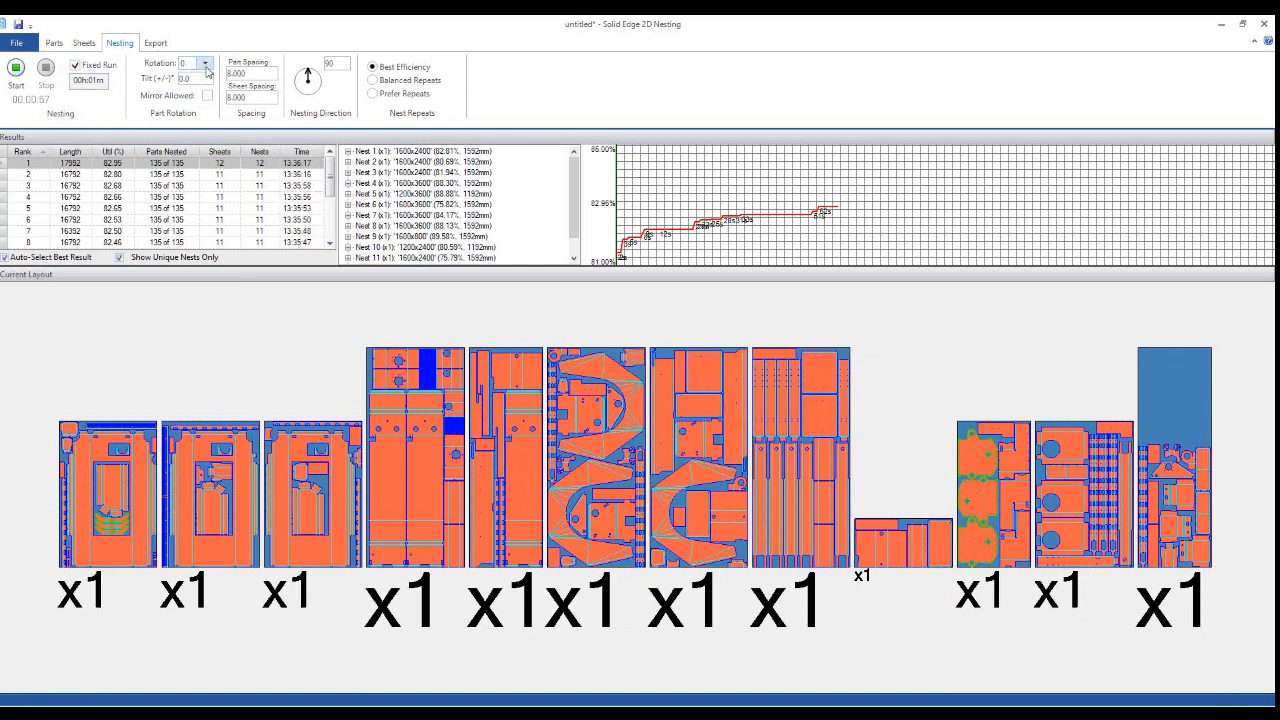
pyautogui.click(206, 64)
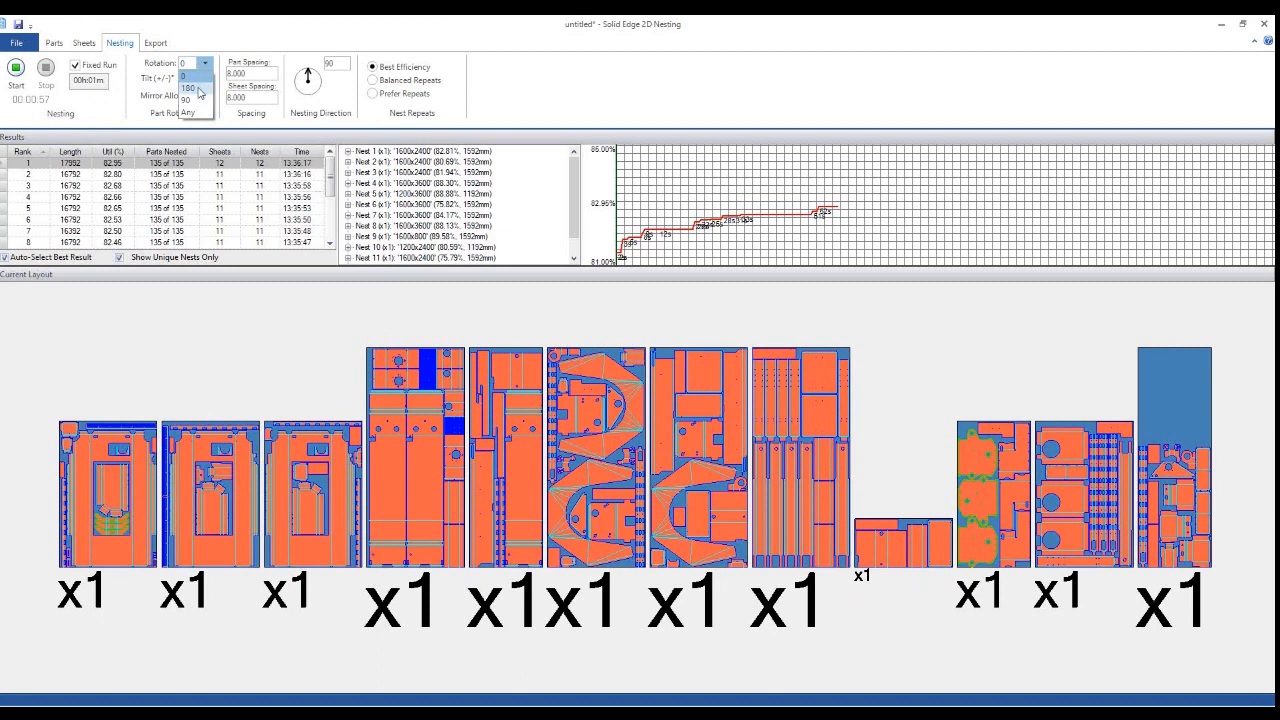
pyautogui.click(200, 89)
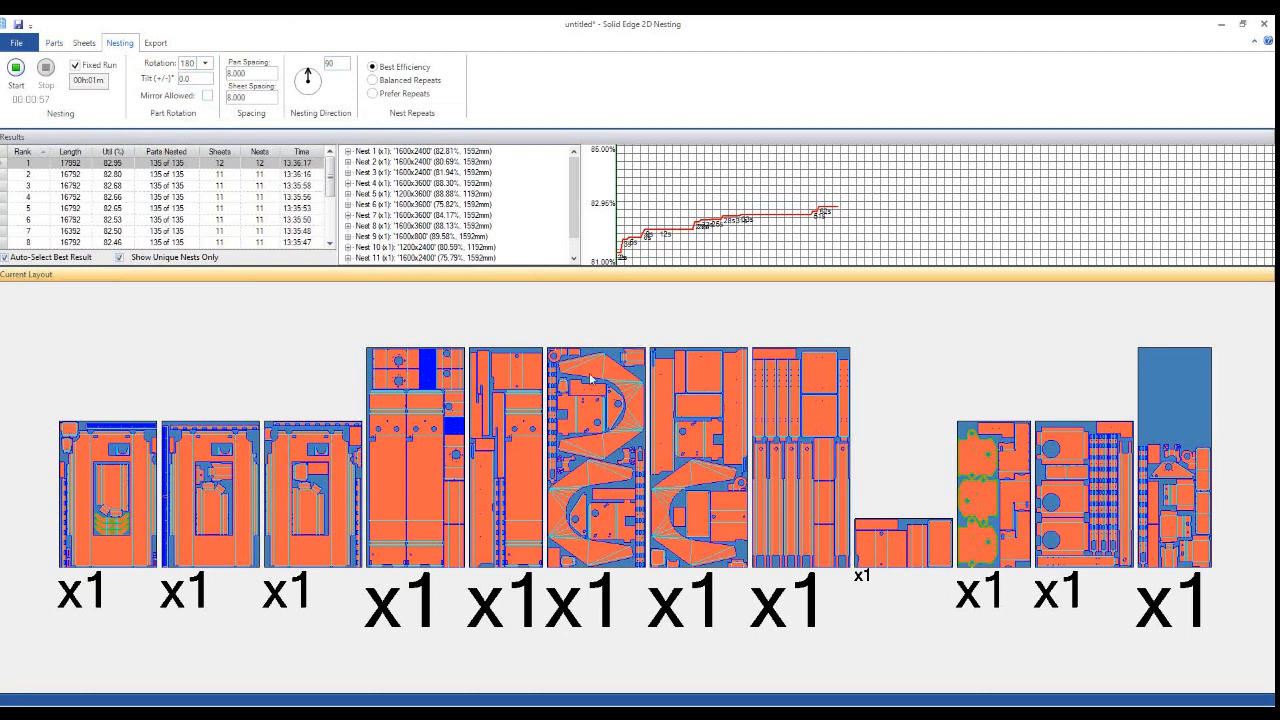
# Rotate the U-shaped part MF500-1002.psm by 90 degrees counterclockwise in the parts list
pyautogui.click(54, 43)
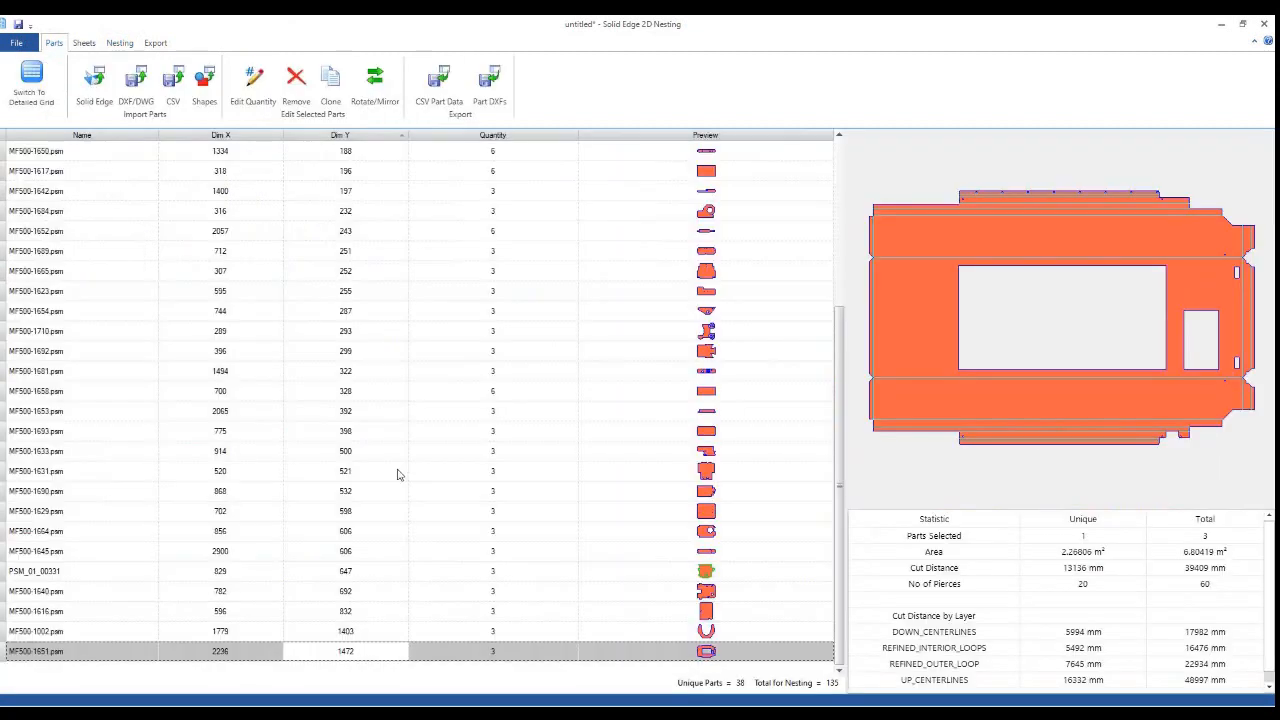
pyautogui.moveTo(844, 542)
pyautogui.mouseDown()
pyautogui.moveTo(841, 360)
pyautogui.moveTo(840, 543)
pyautogui.mouseUp()
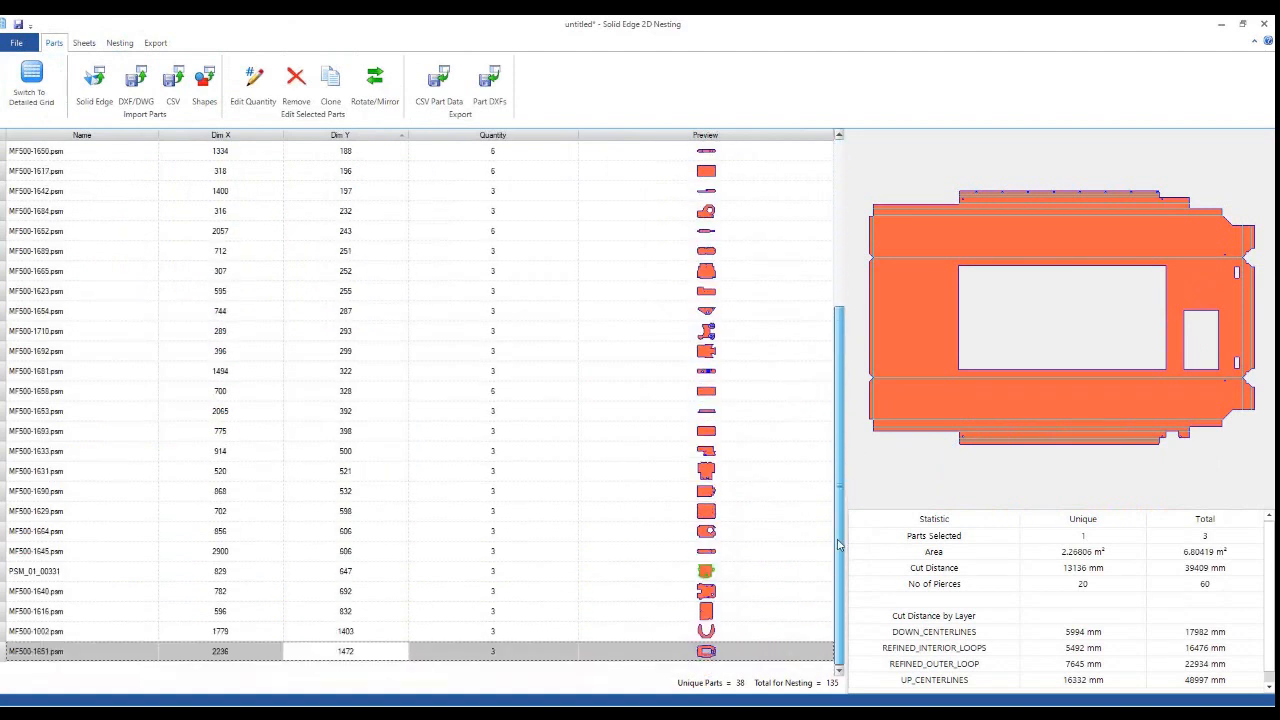
pyautogui.click(705, 632)
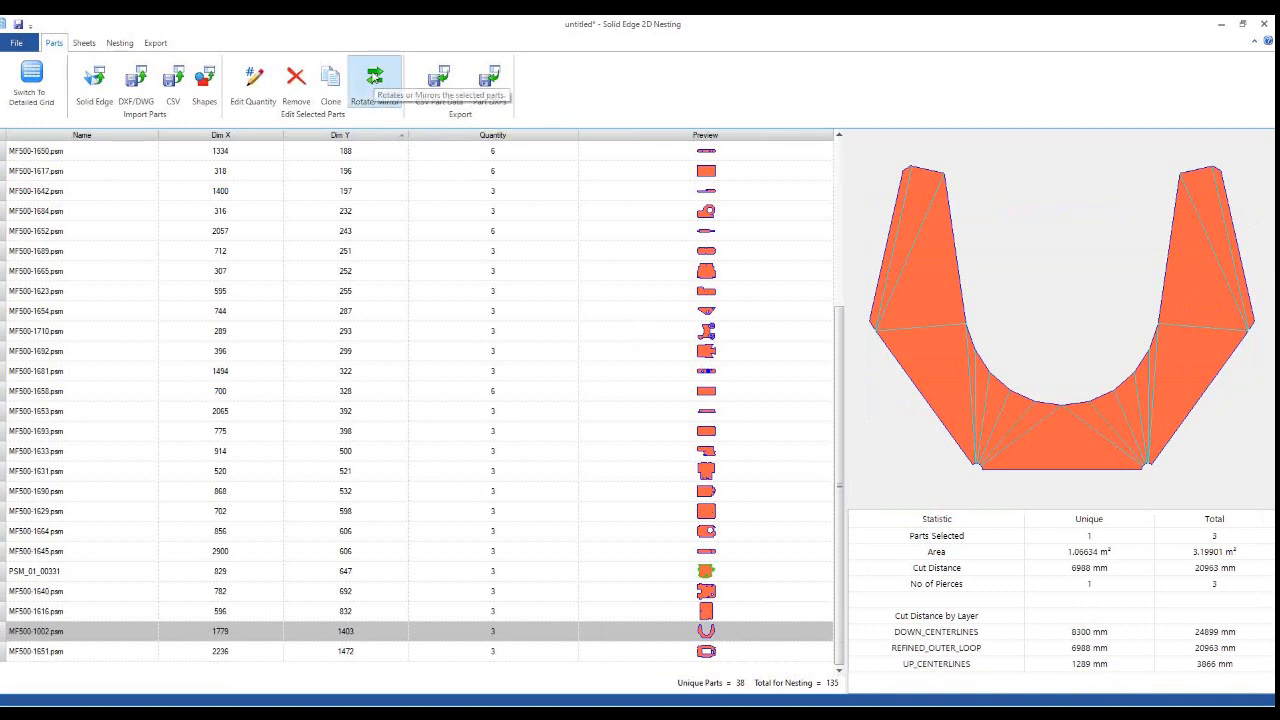
pyautogui.click(372, 78)
pyautogui.click(463, 264)
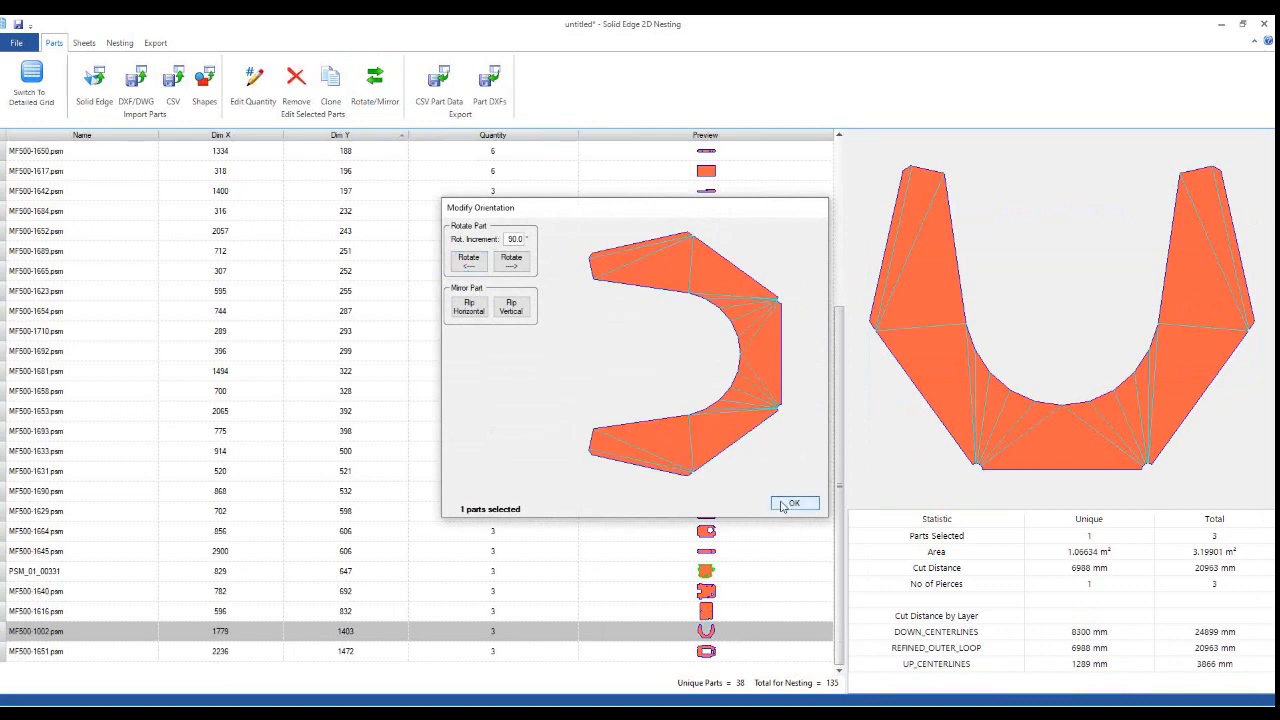
pyautogui.click(790, 504)
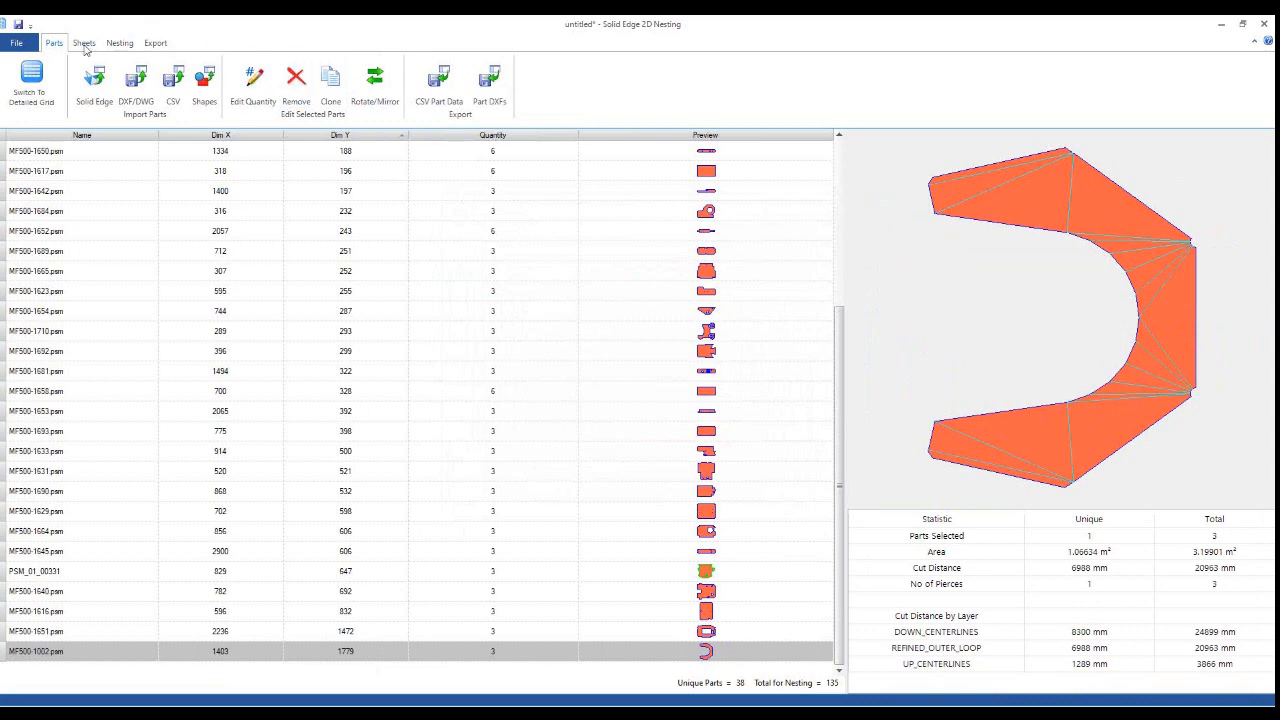
# Rerun the nesting with the 180-degree rotation restriction and the reoriented U-shaped part, and stop the run early
pyautogui.click(84, 44)
pyautogui.click(119, 43)
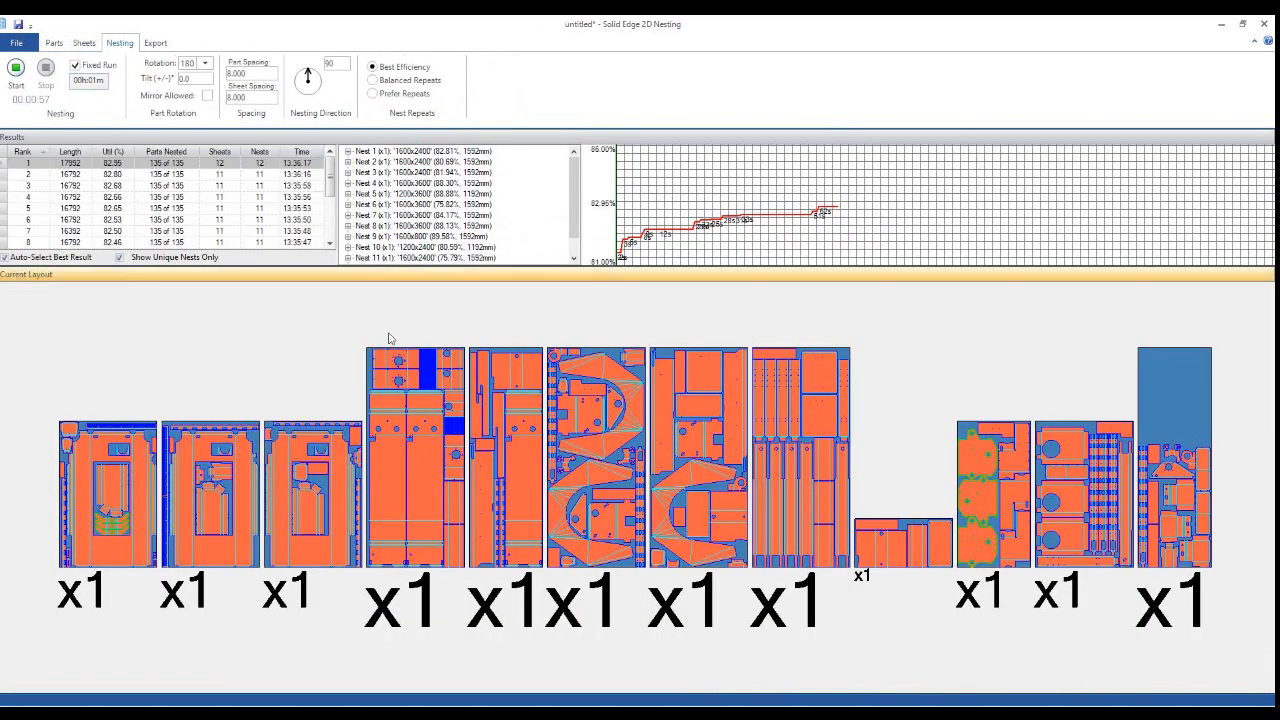
pyautogui.click(16, 67)
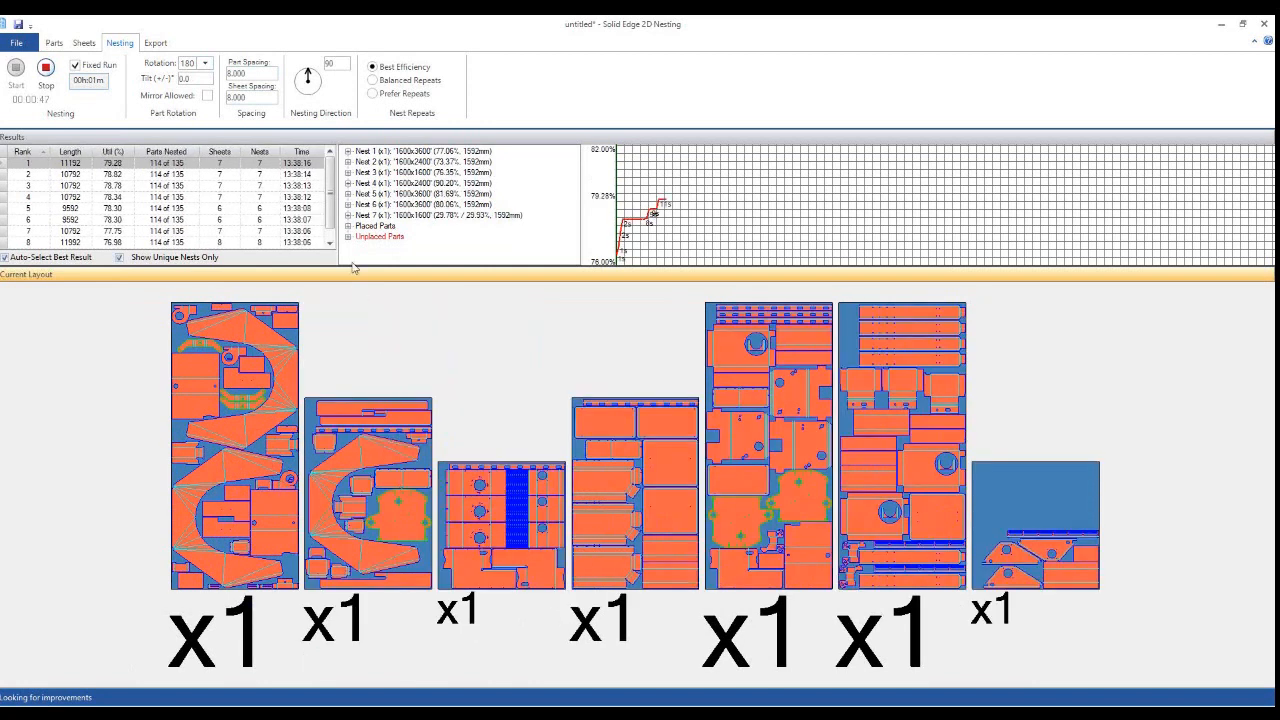
pyautogui.click(46, 68)
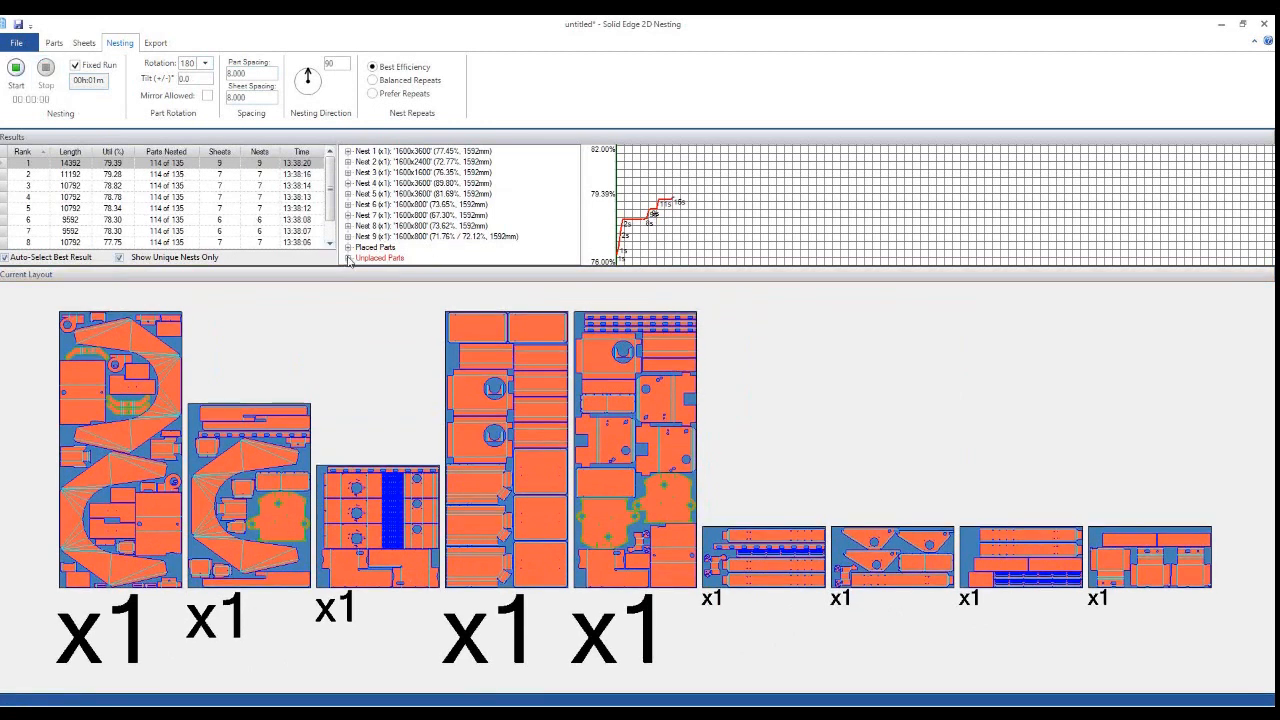
# Examine the unplaced parts, inspect MF500-1653.psm in the parts list, and check the Y dimensions of the sheets
pyautogui.click(348, 258)
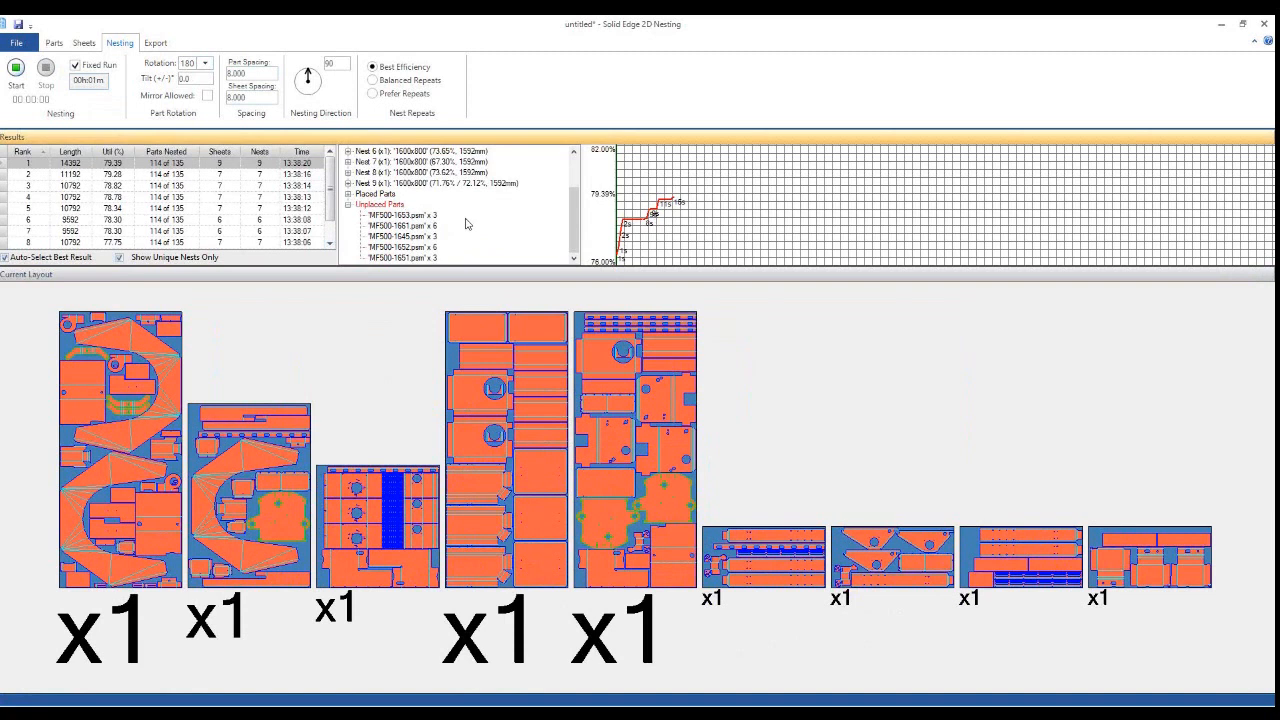
pyautogui.click(416, 216)
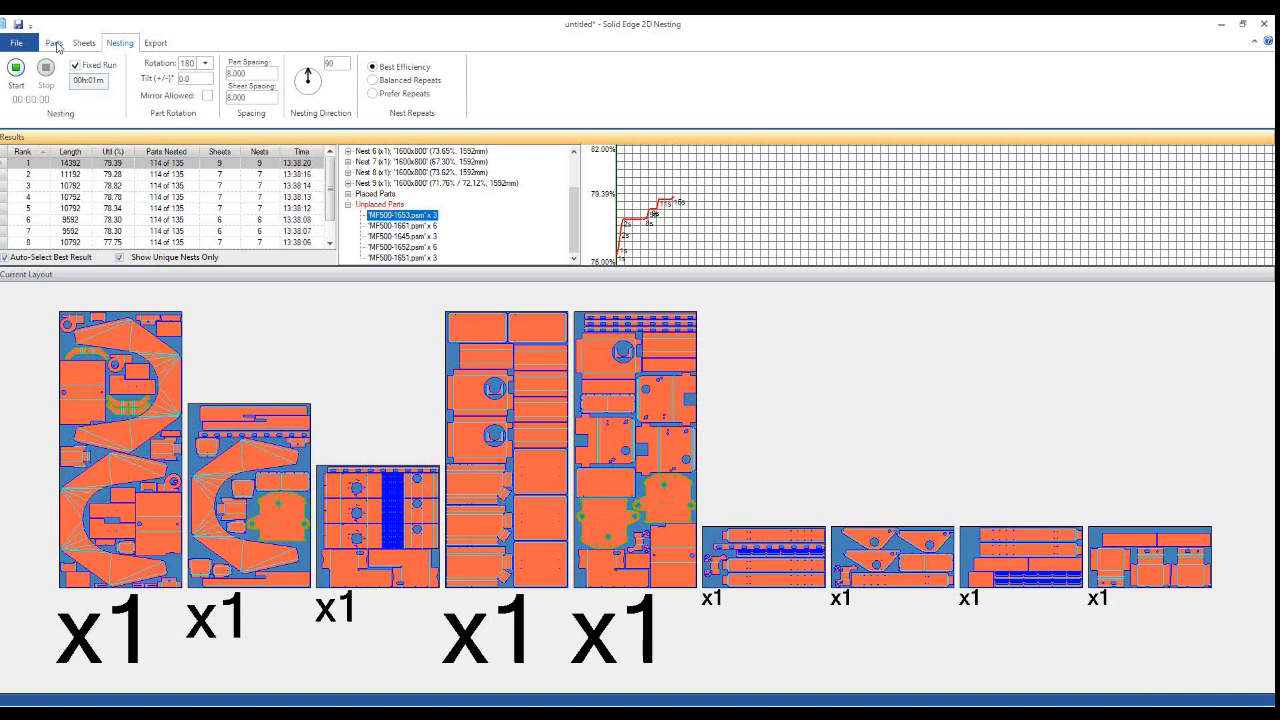
pyautogui.click(54, 43)
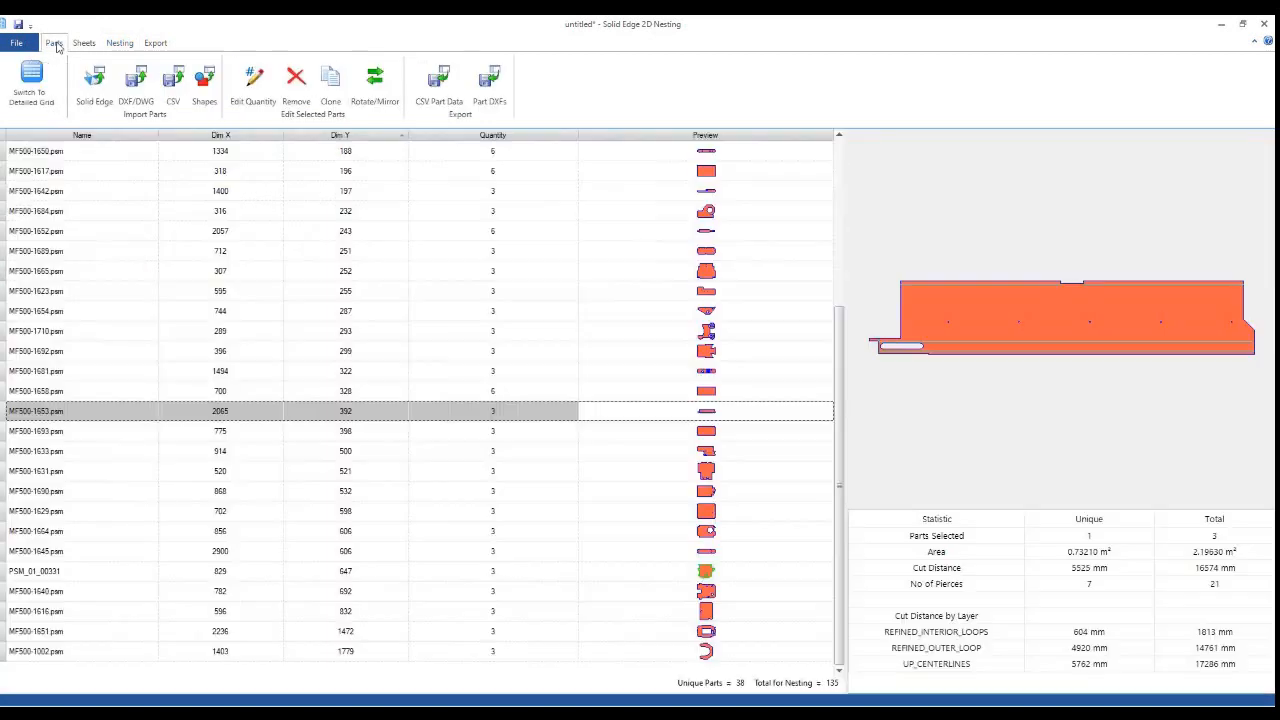
pyautogui.click(70, 396)
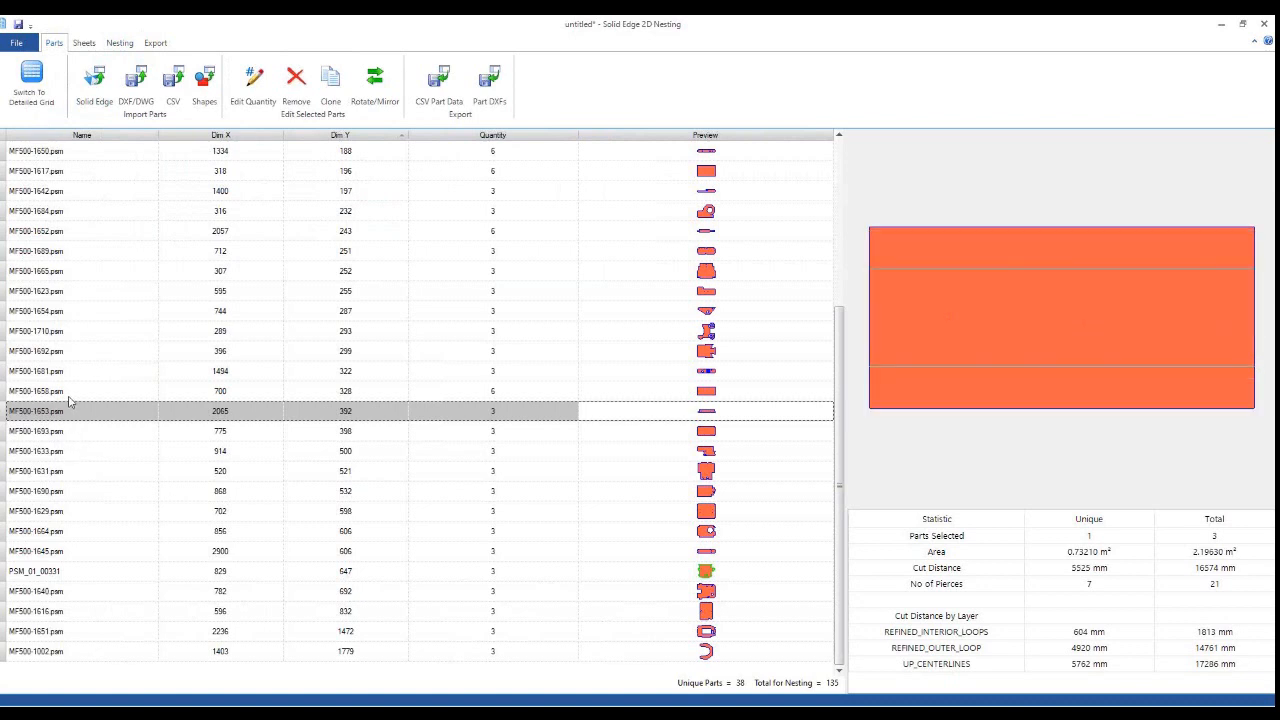
pyautogui.click(66, 412)
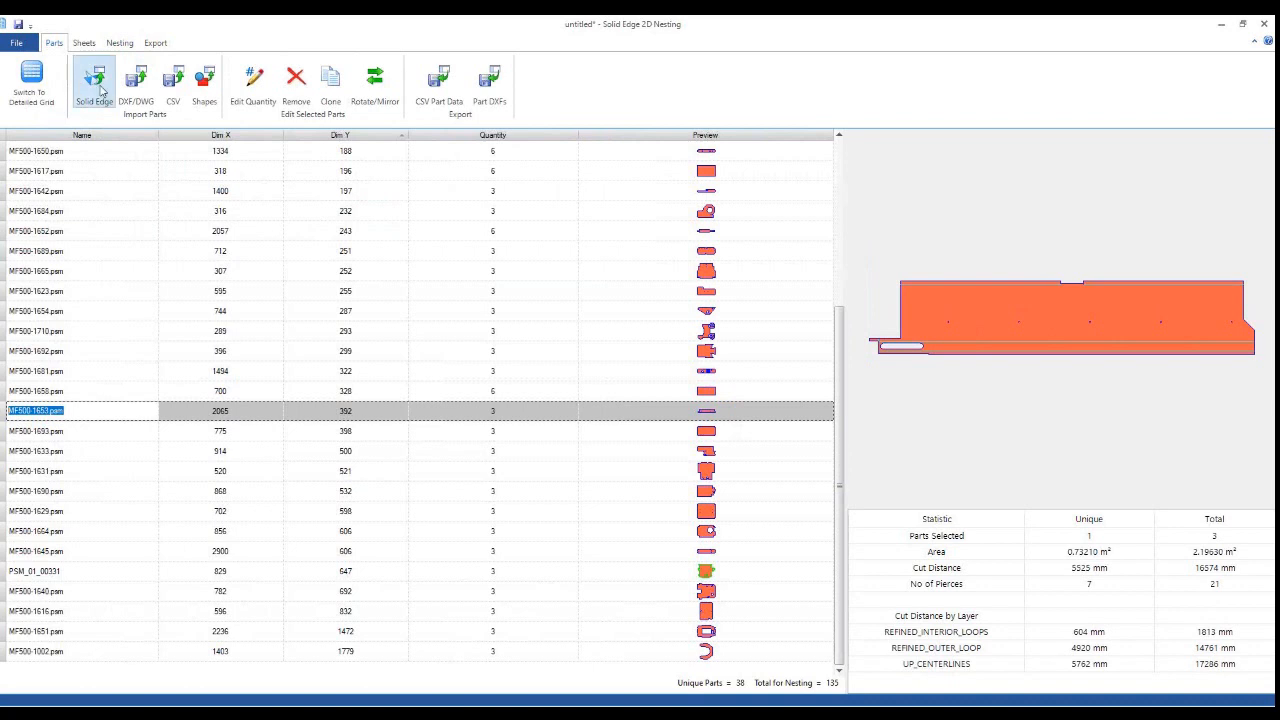
pyautogui.click(84, 43)
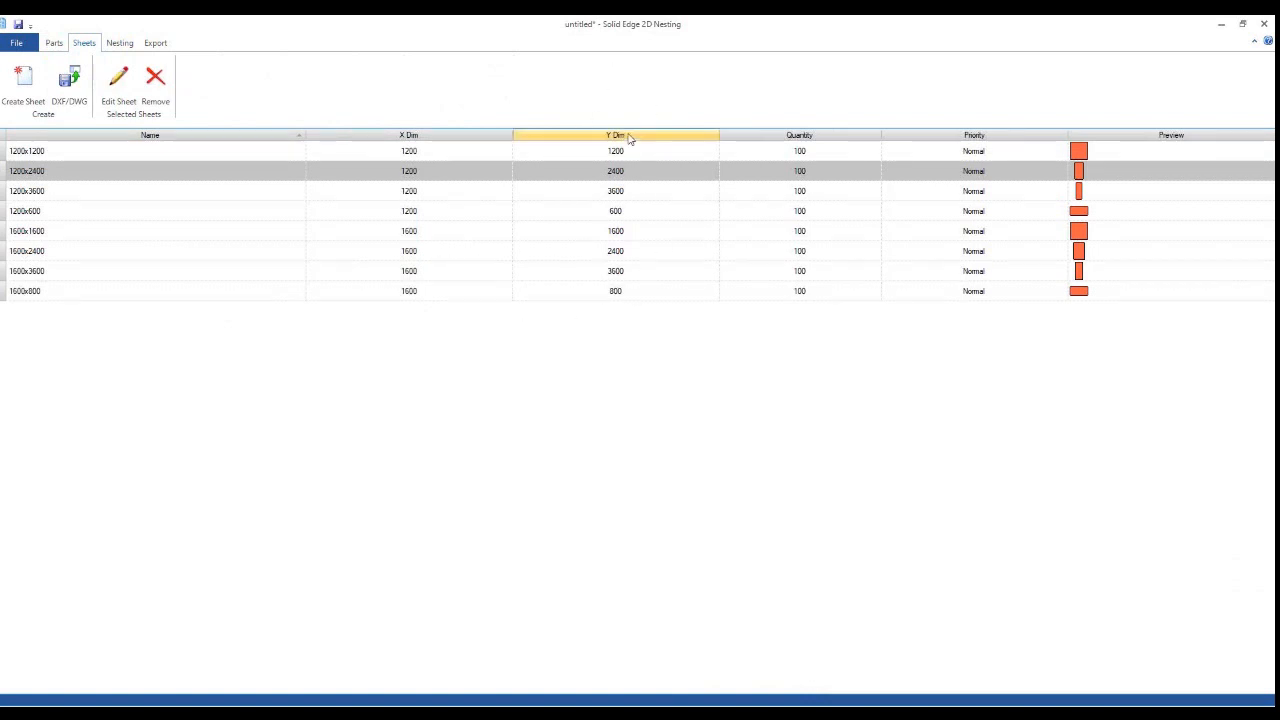
# Set the part rotation to 90 degrees and rerun the nesting
pyautogui.click(120, 42)
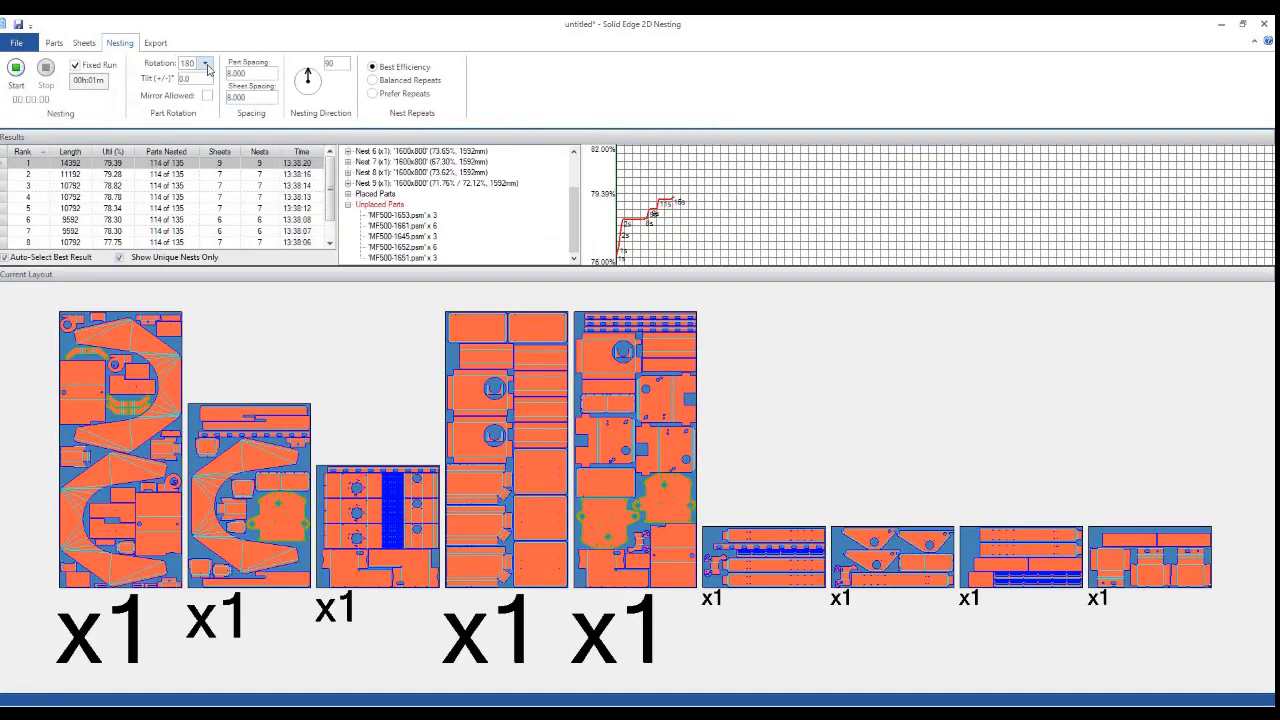
pyautogui.click(205, 63)
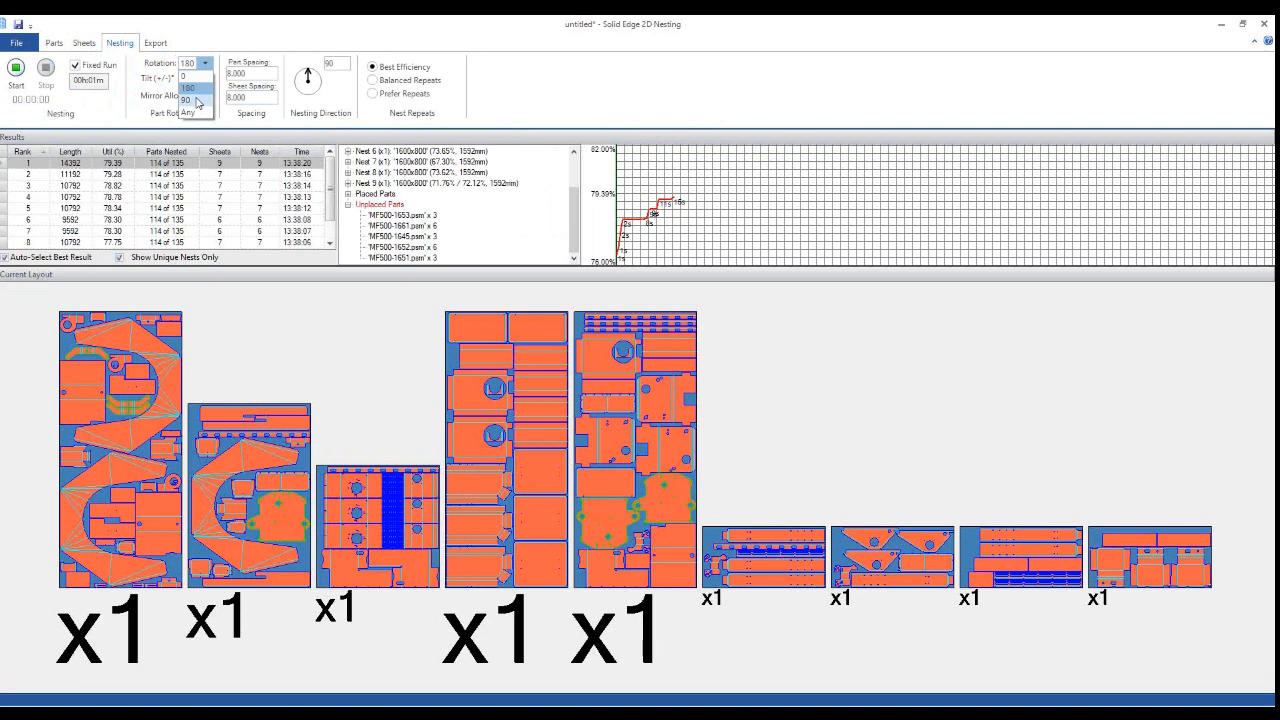
pyautogui.click(197, 101)
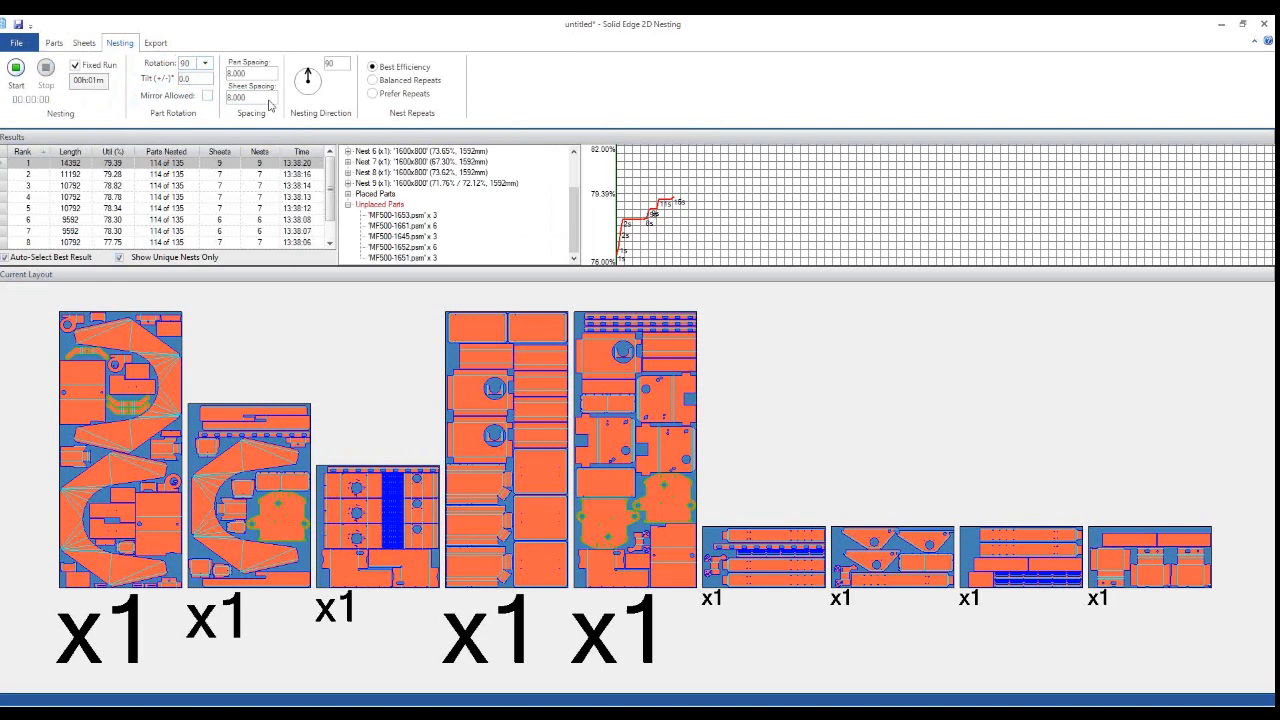
pyautogui.click(18, 68)
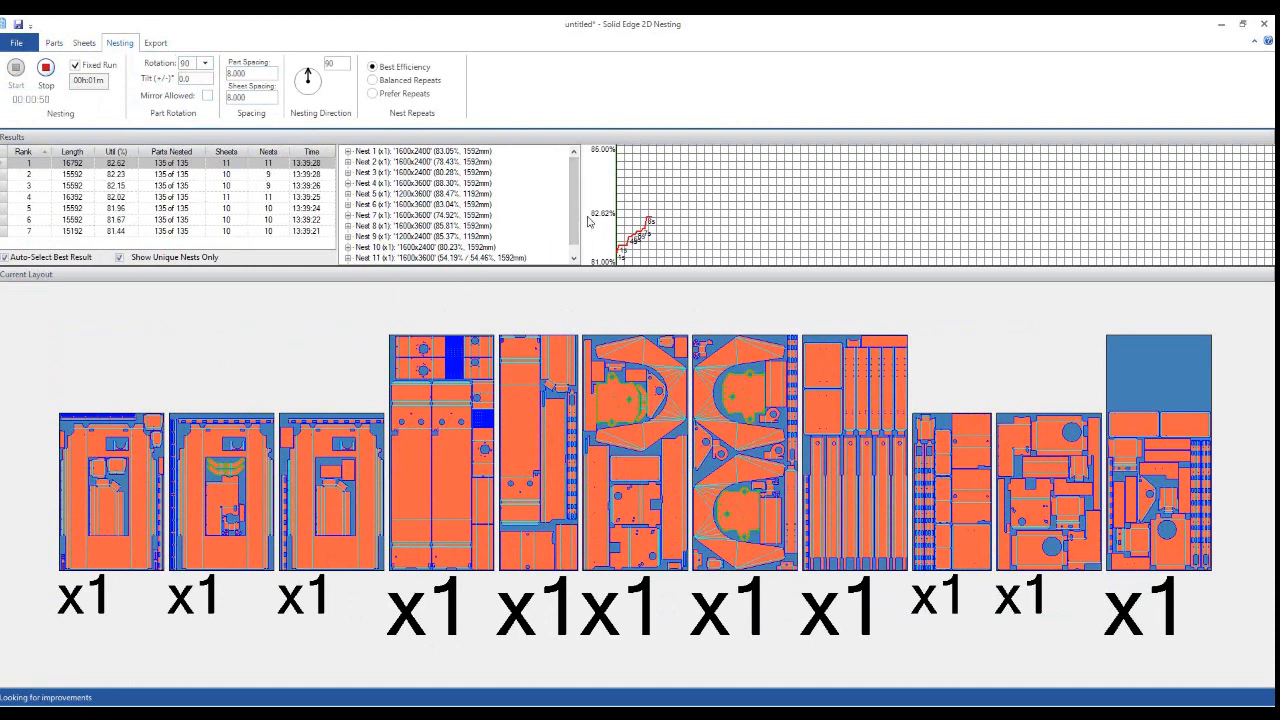
pyautogui.moveTo(578, 218); pyautogui.dragTo(578, 256)
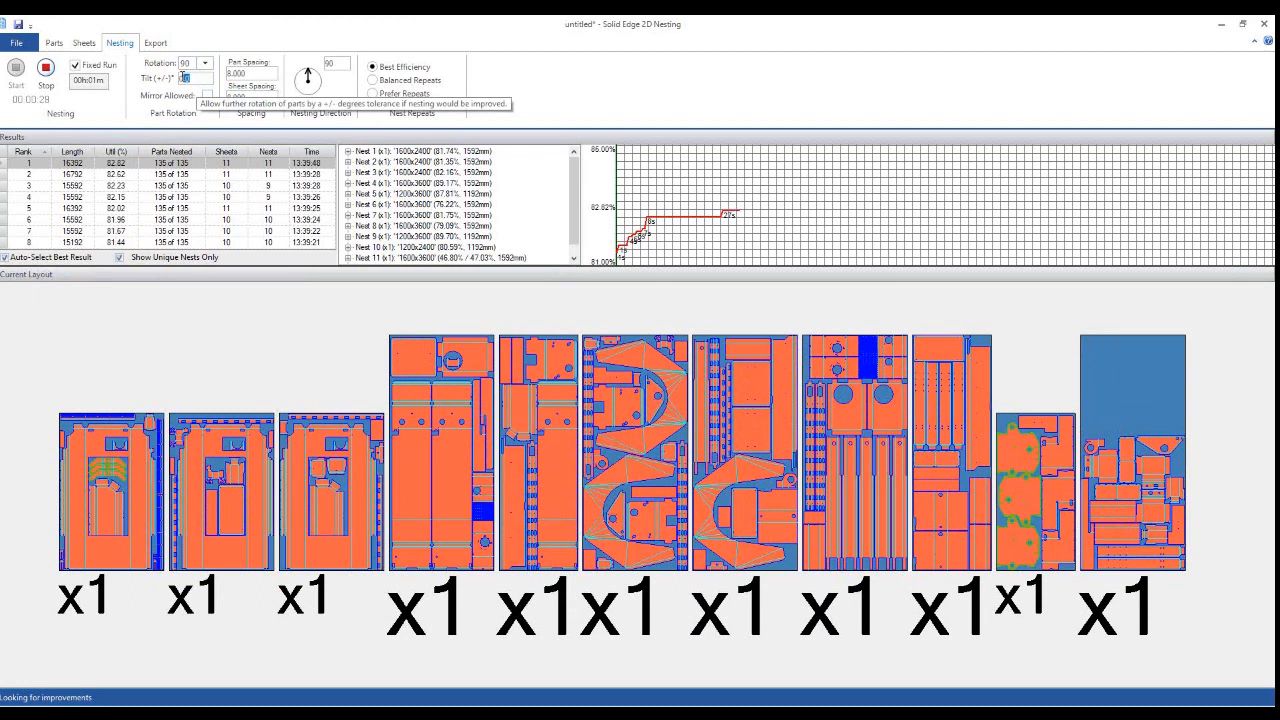
# Set the part tilt tolerance to 5.0 degrees, allow mirrored parts, and stop the nesting run
pyautogui.moveTo(190, 78); pyautogui.dragTo(173, 80)
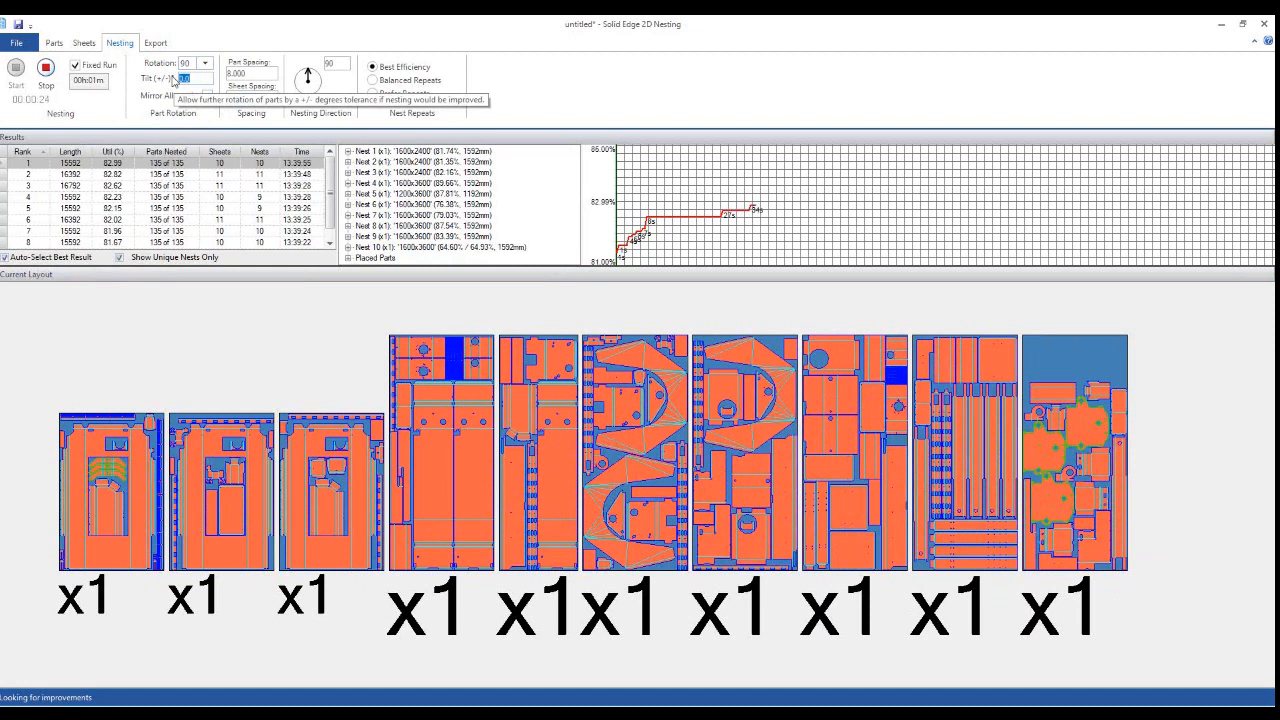
pyautogui.press('Tab')
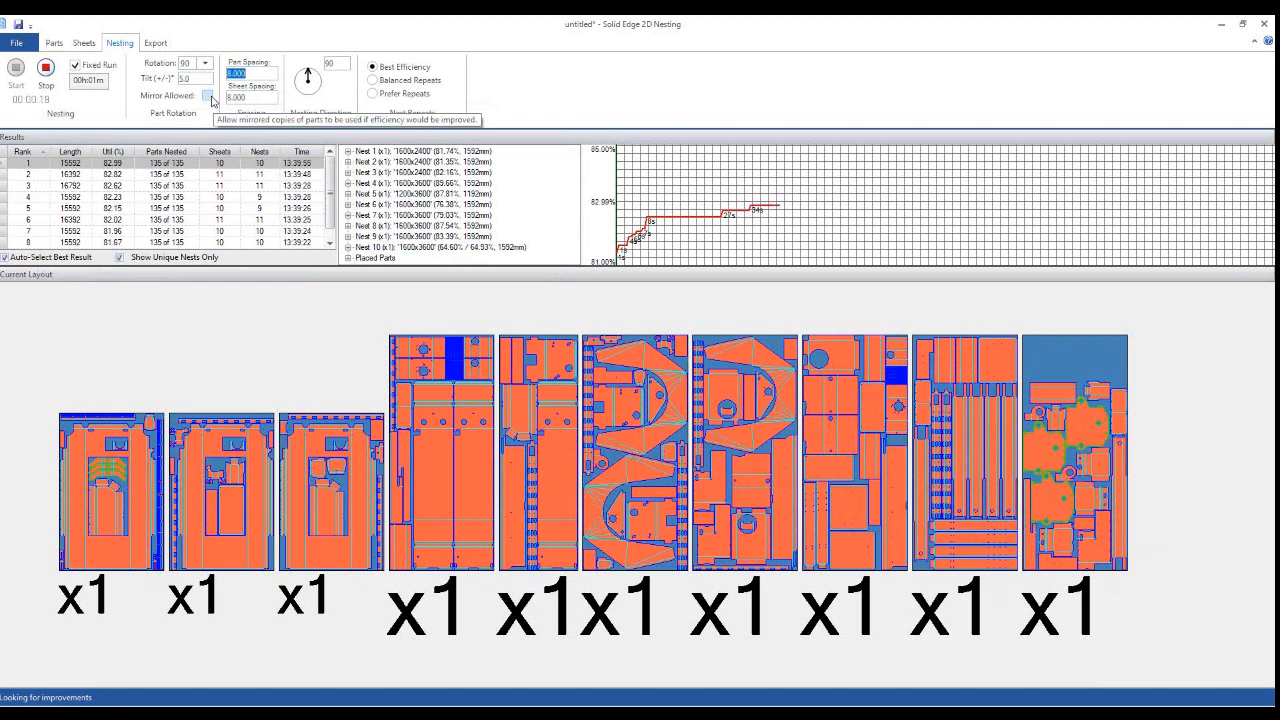
pyautogui.click(209, 97)
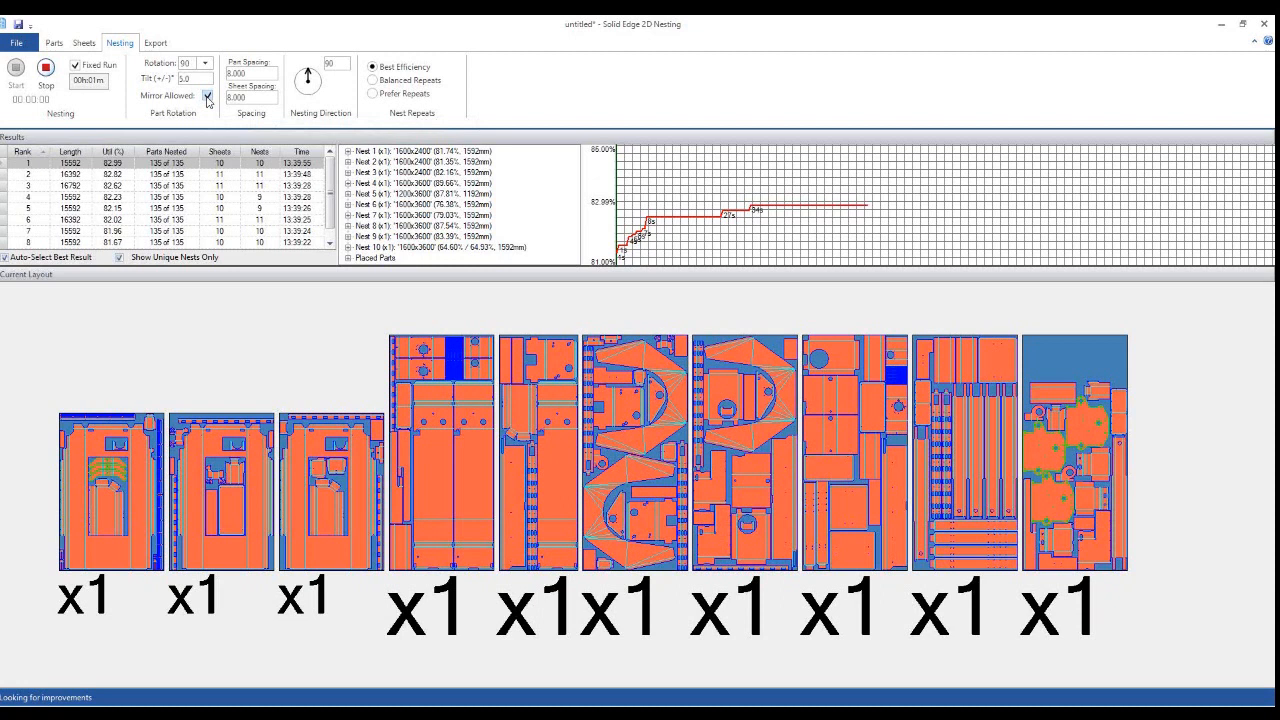
pyautogui.click(46, 68)
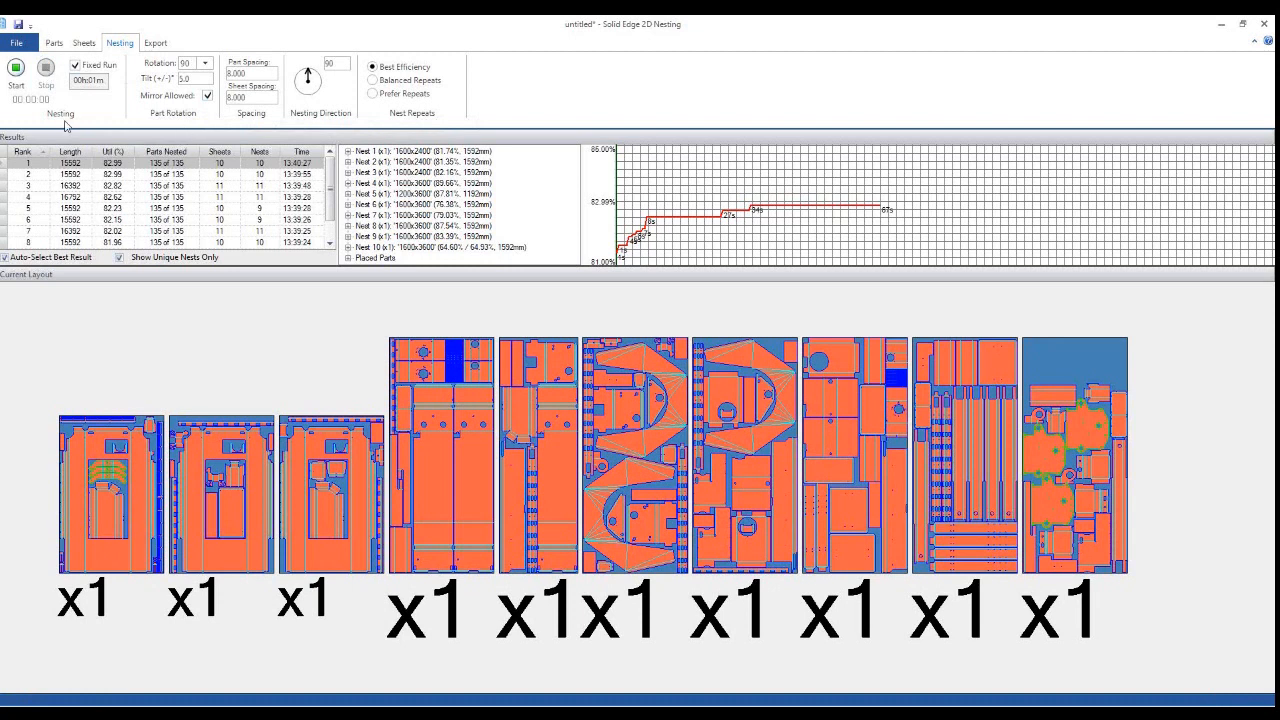
# Show the parts list as a detailed grid and set the allowed rotation of MF500-1002.psm to 180
pyautogui.click(54, 43)
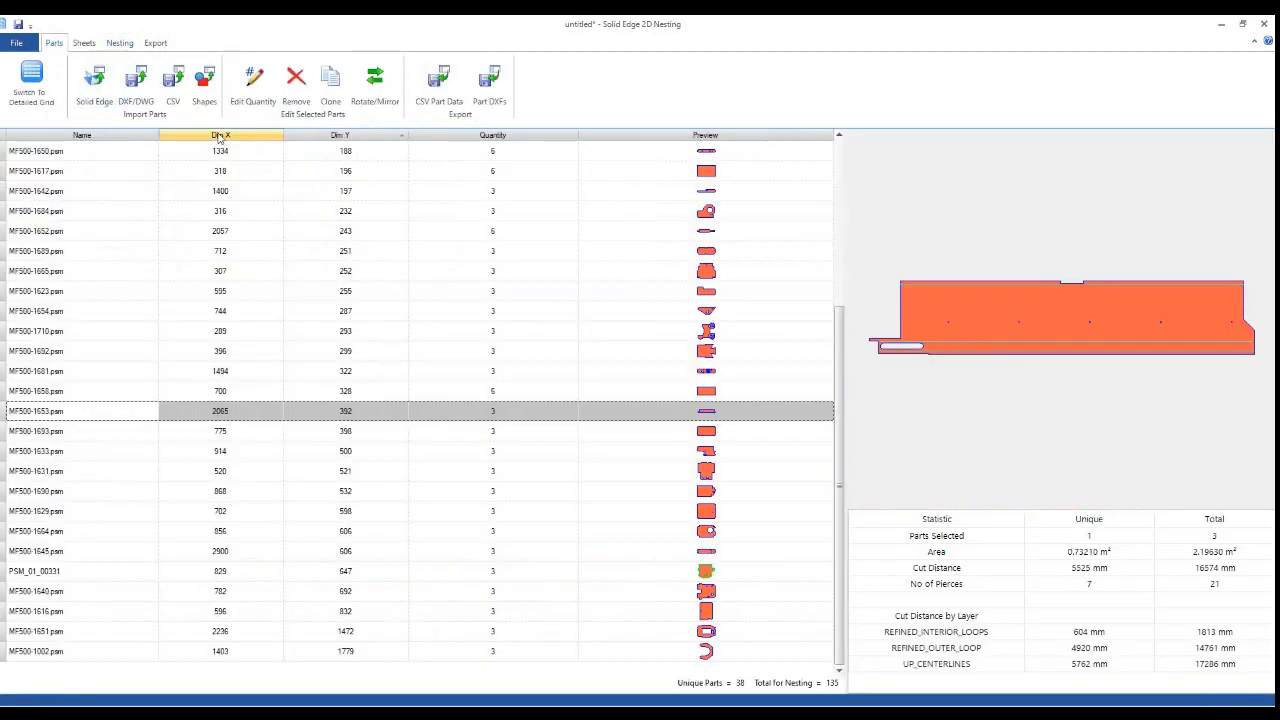
pyautogui.click(33, 79)
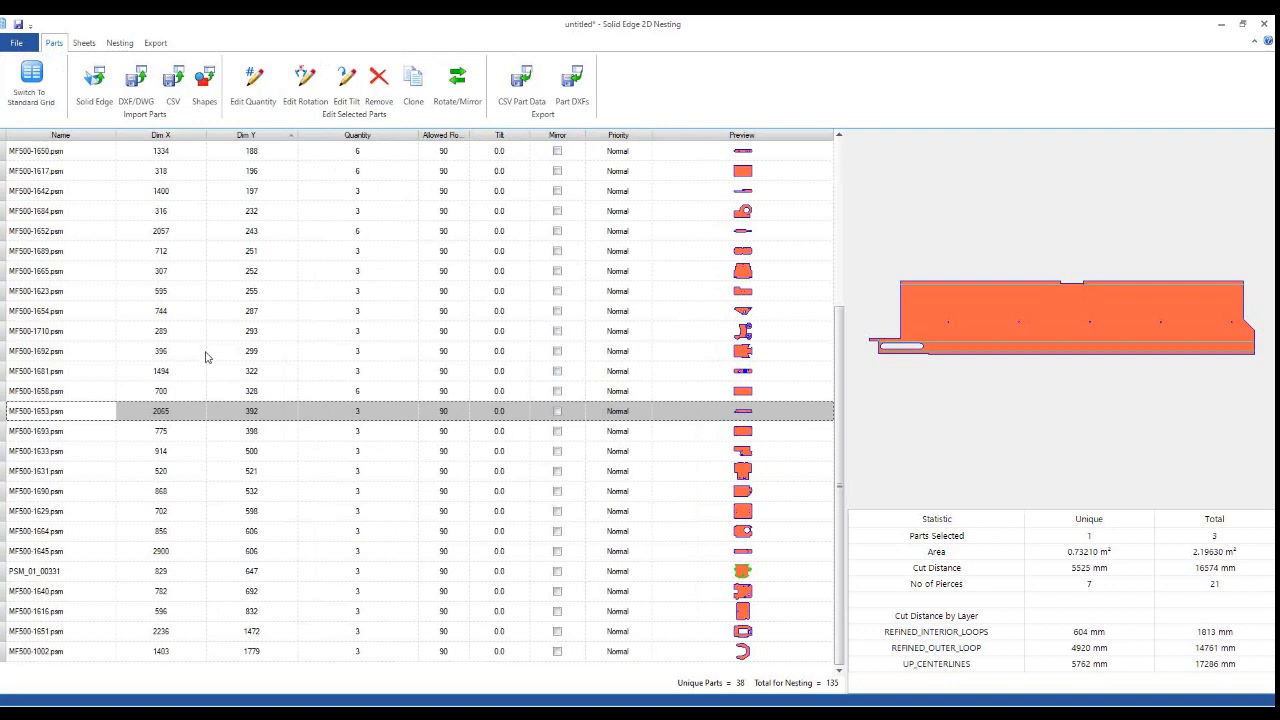
pyautogui.click(55, 152)
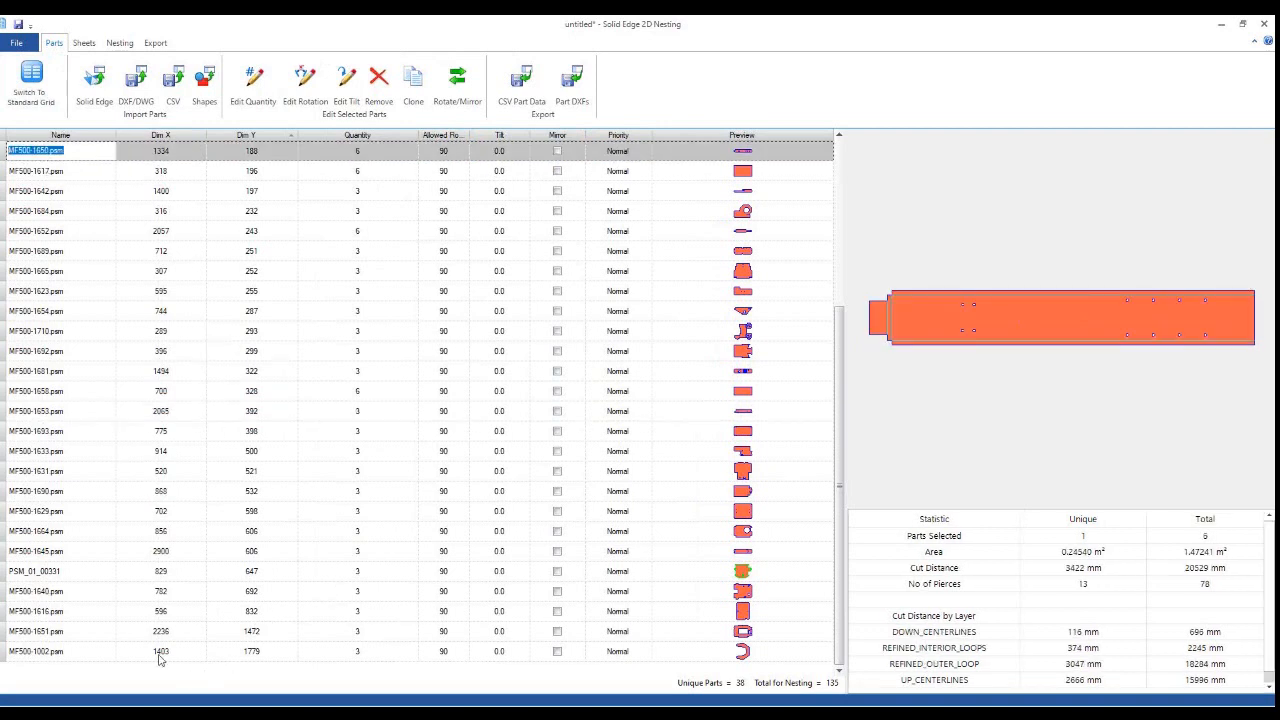
pyautogui.click(57, 653)
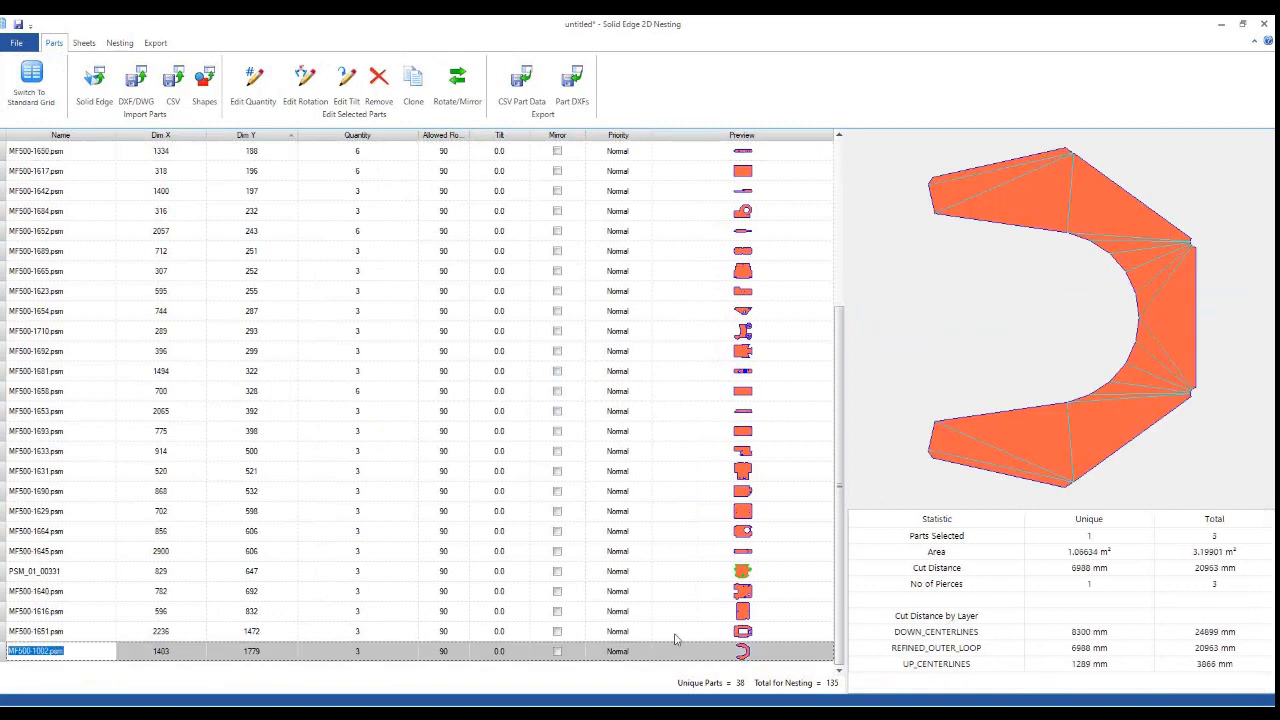
pyautogui.click(455, 651)
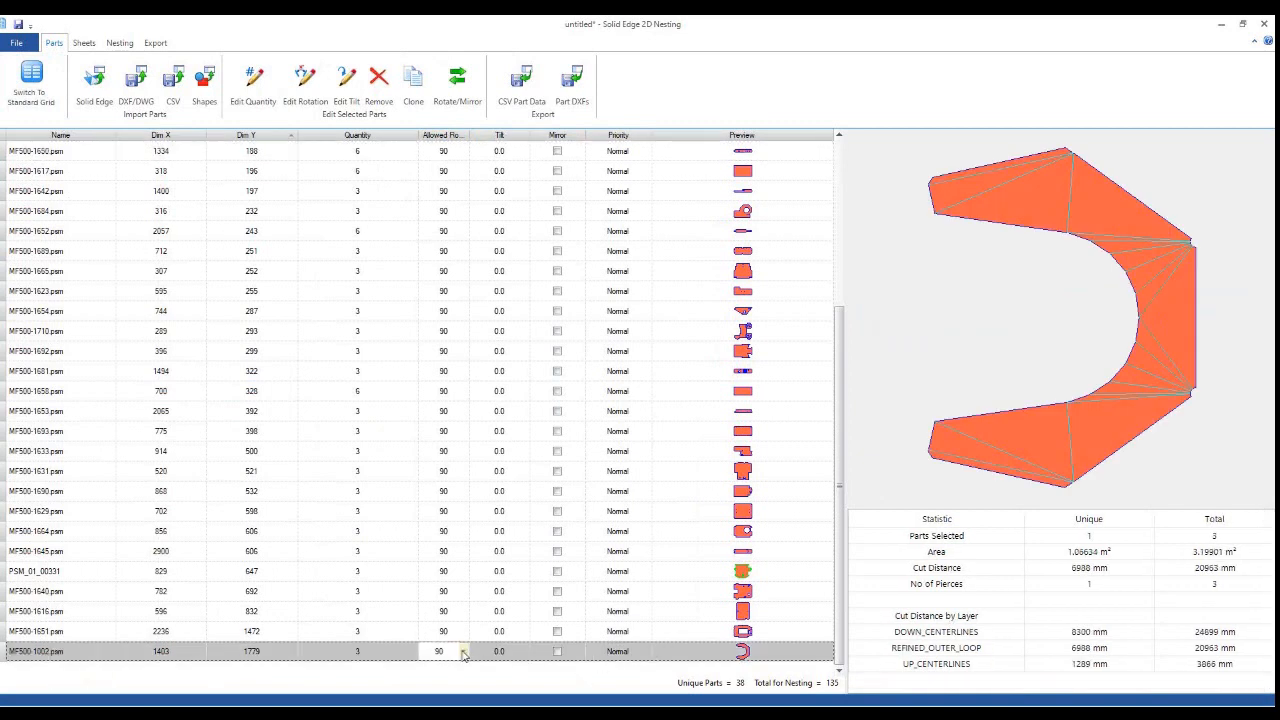
pyautogui.click(463, 651)
pyautogui.click(430, 676)
# Select the four parts from PSM_01_00331 to MF500-1651.psm and allow mirroring for them, leaving their orientation as it is
pyautogui.click(50, 638)
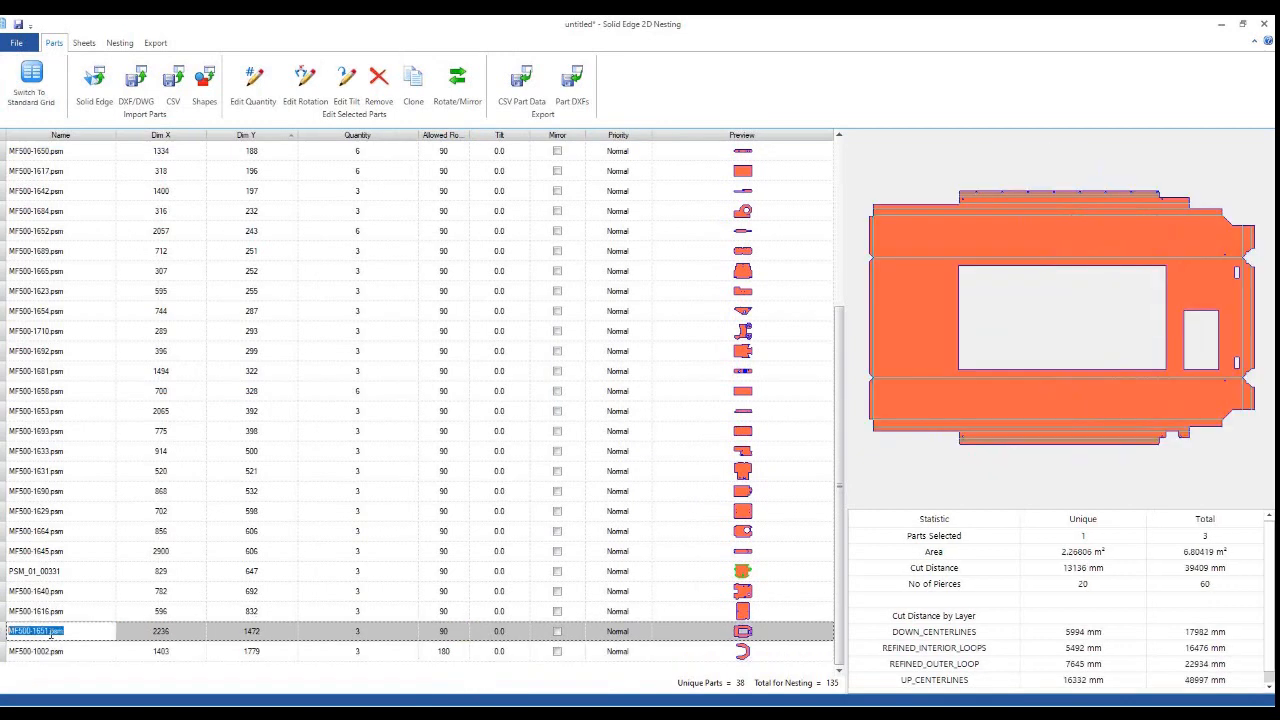
pyautogui.keyDown('shift'); pyautogui.click(48, 571); pyautogui.keyUp('shift')
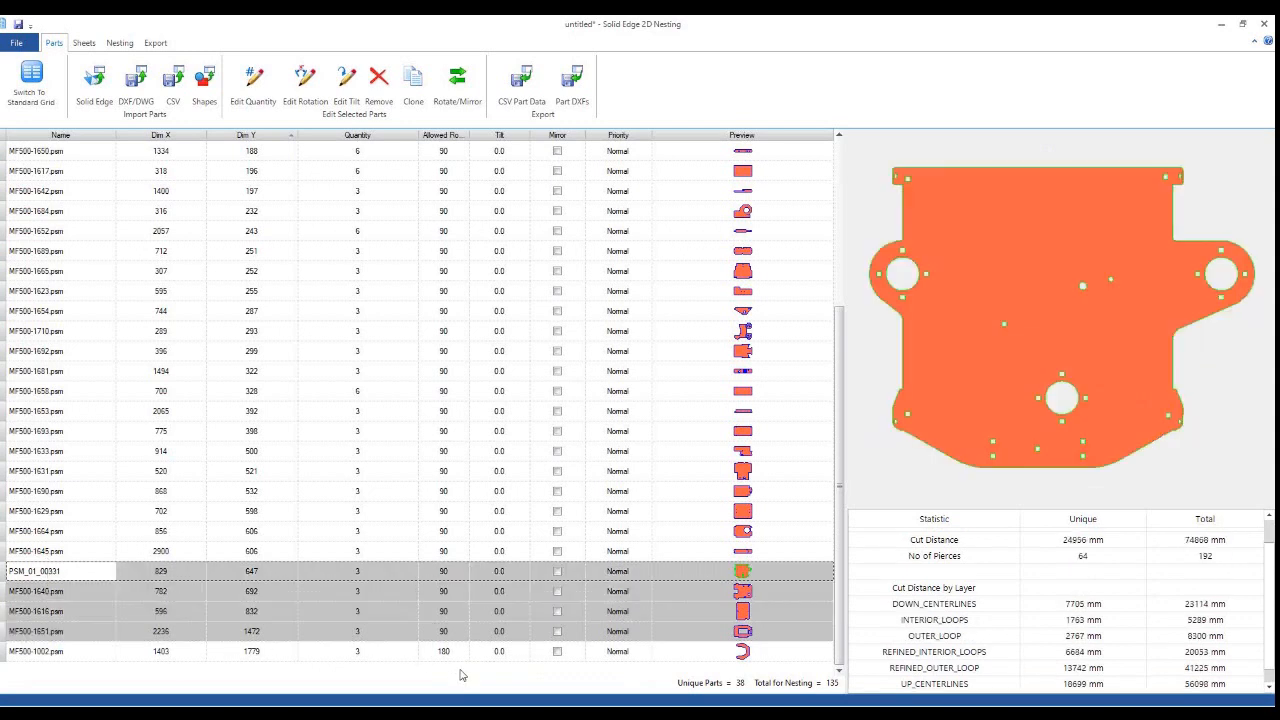
pyautogui.click(558, 572)
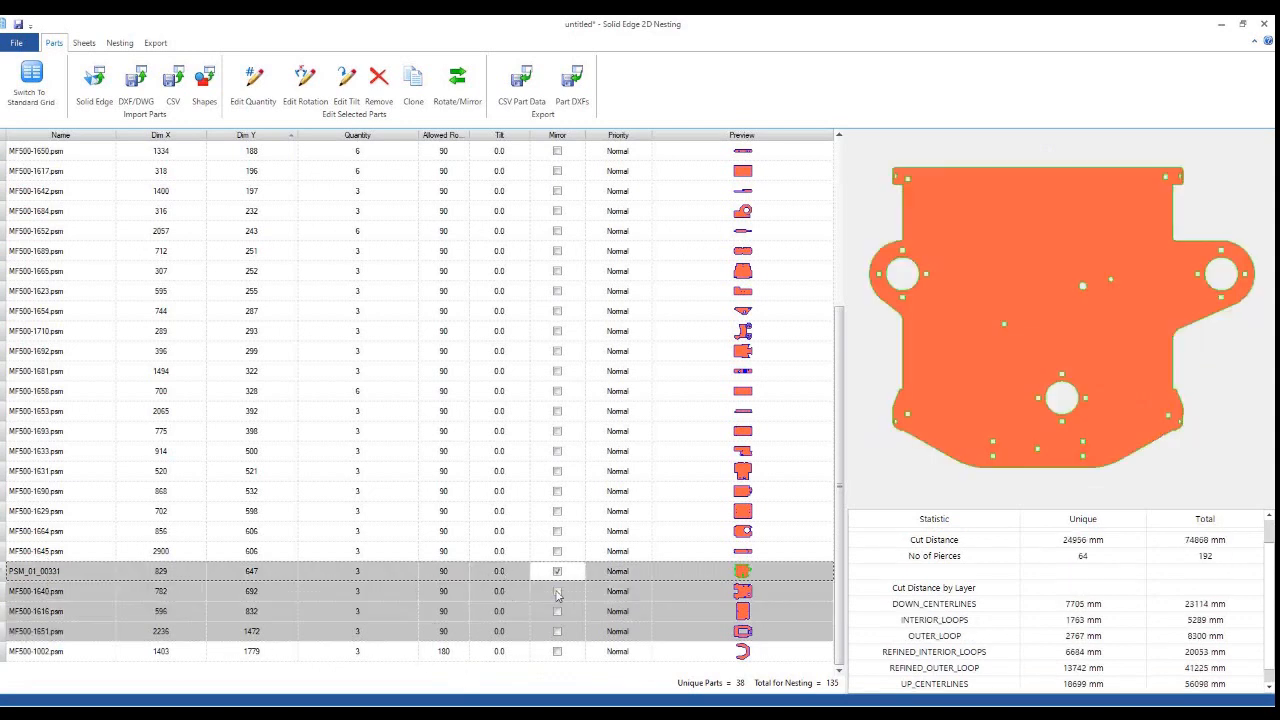
pyautogui.click(457, 82)
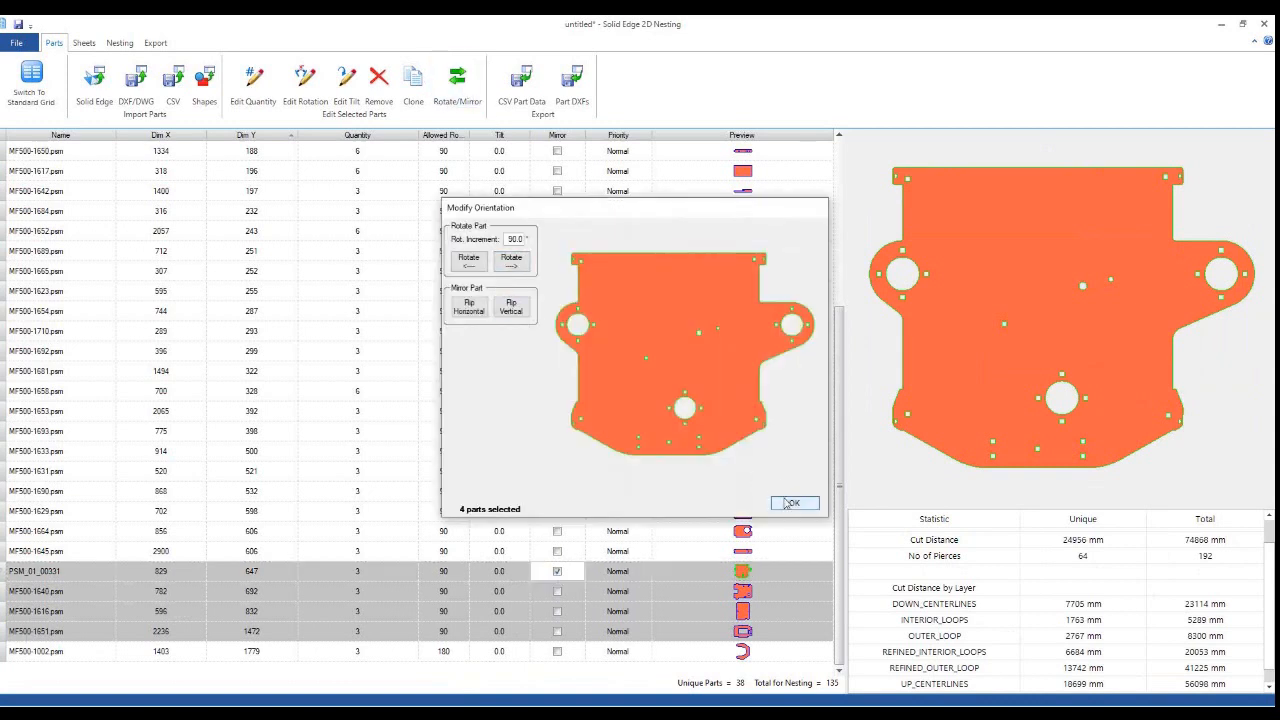
pyautogui.click(793, 503)
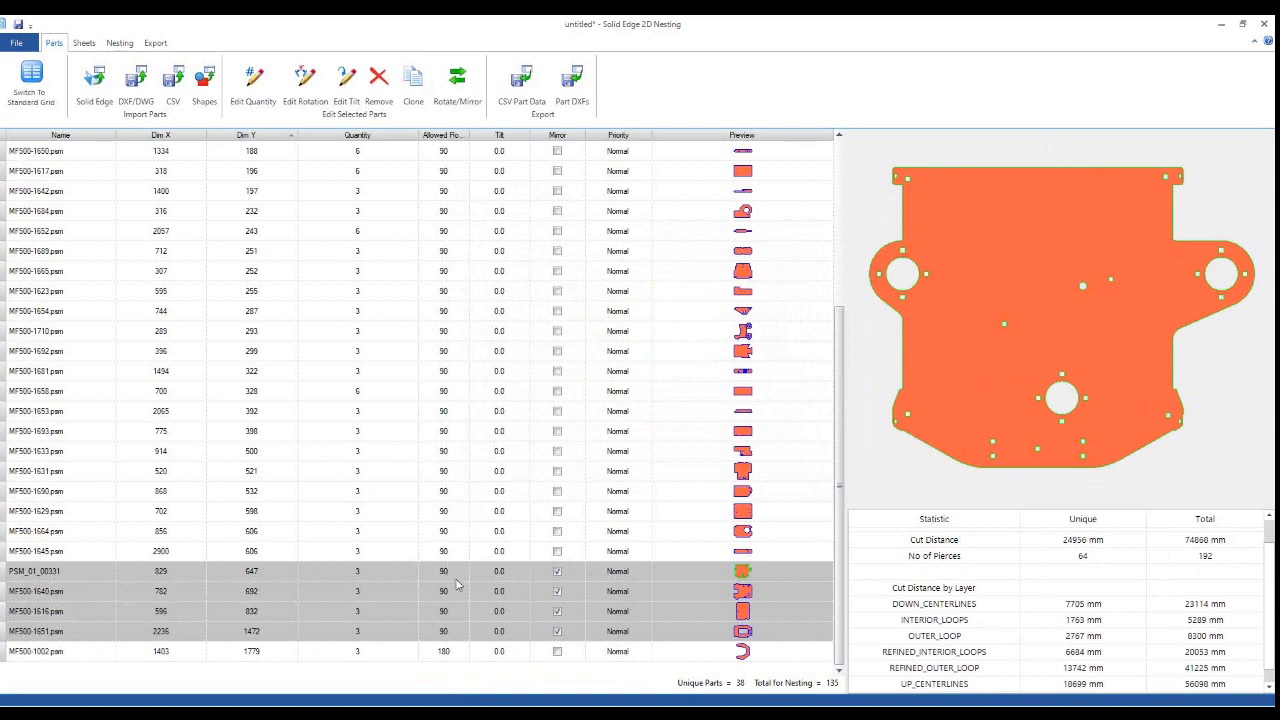
# Set the tilt of the four selected parts to 10.0 degrees
pyautogui.click(511, 572)
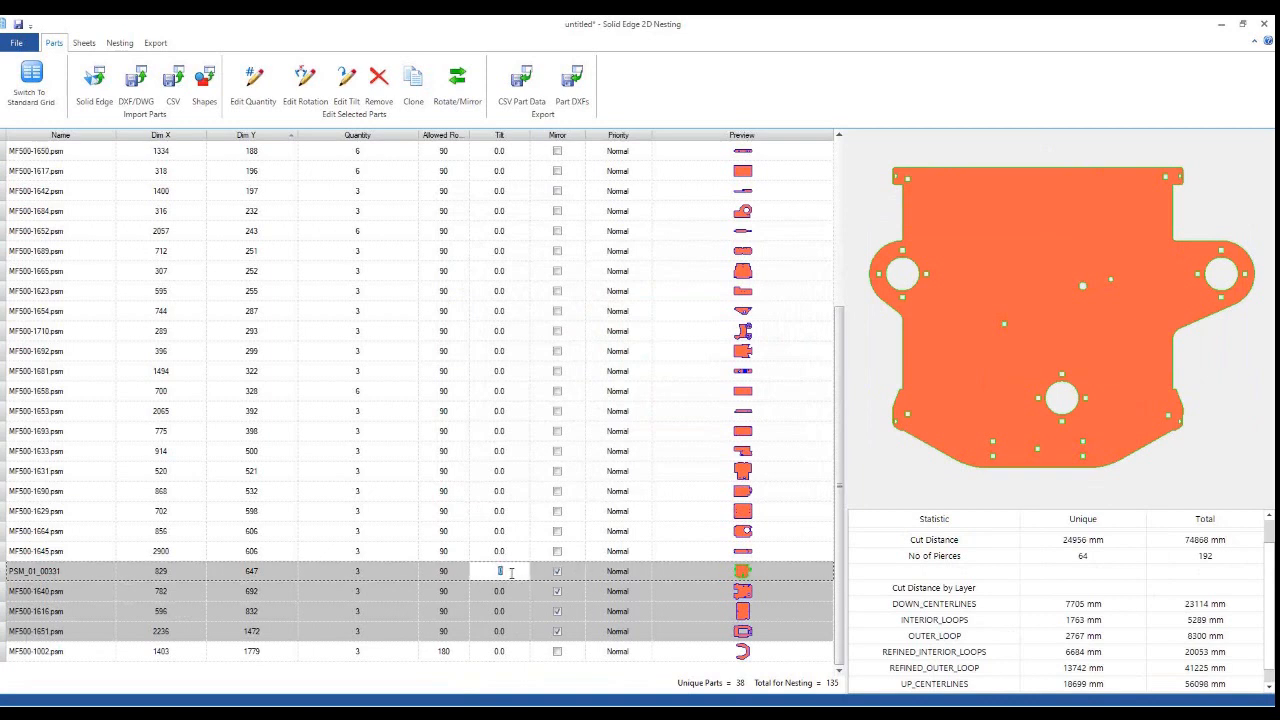
pyautogui.click(346, 80)
pyautogui.doubleClick(658, 354)
pyautogui.write('10')
pyautogui.click(636, 381)
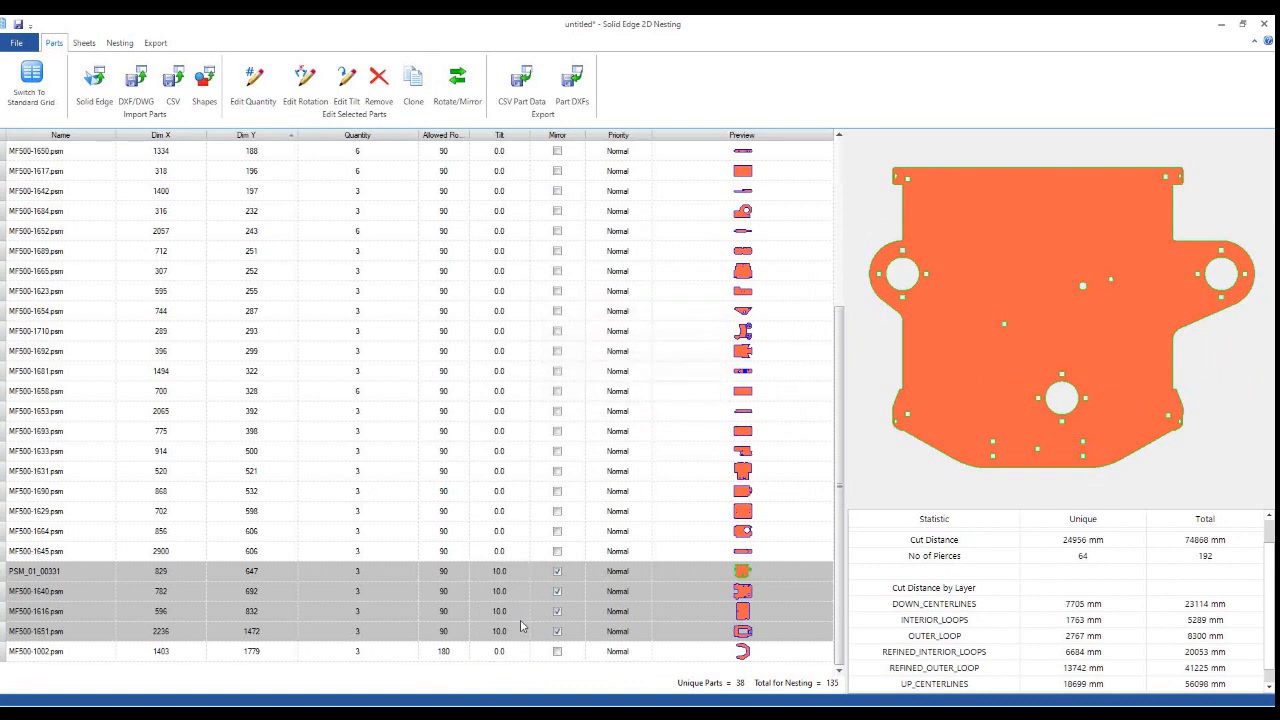
# Rerun the nesting with the individual part rotation, tilt and mirror settings, and stop the run early
pyautogui.click(118, 43)
pyautogui.click(22, 72)
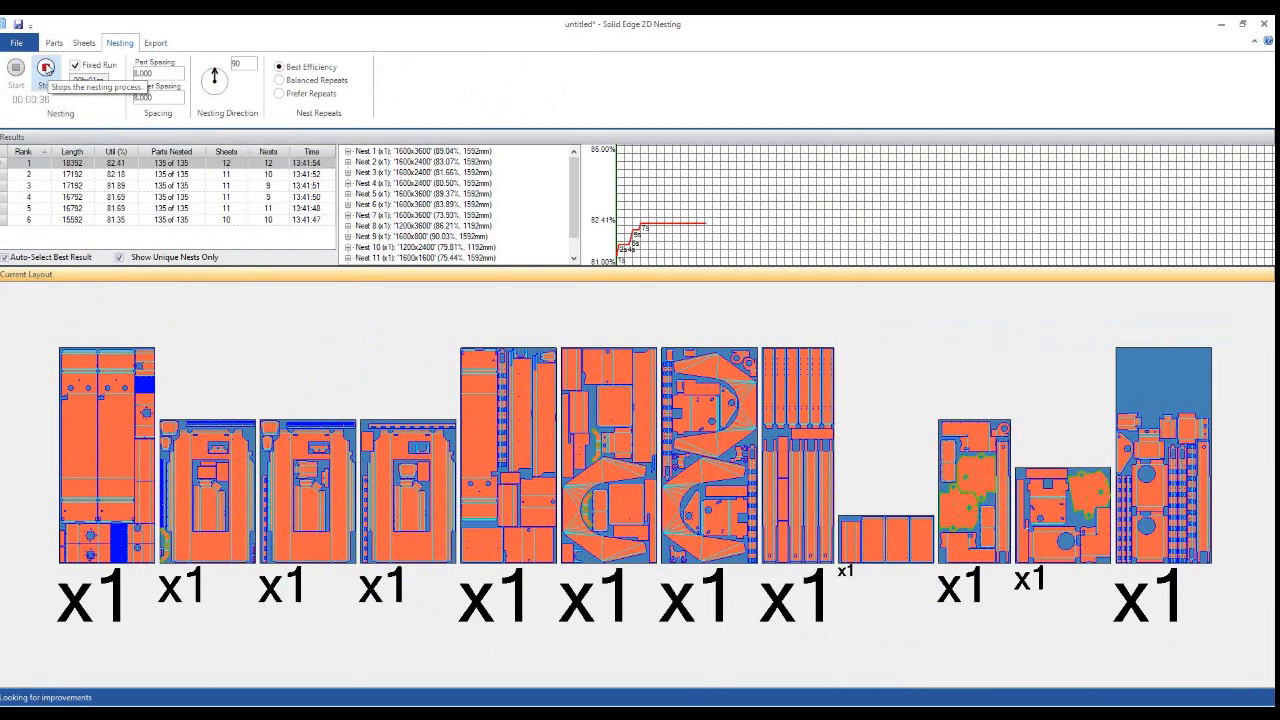
pyautogui.click(45, 67)
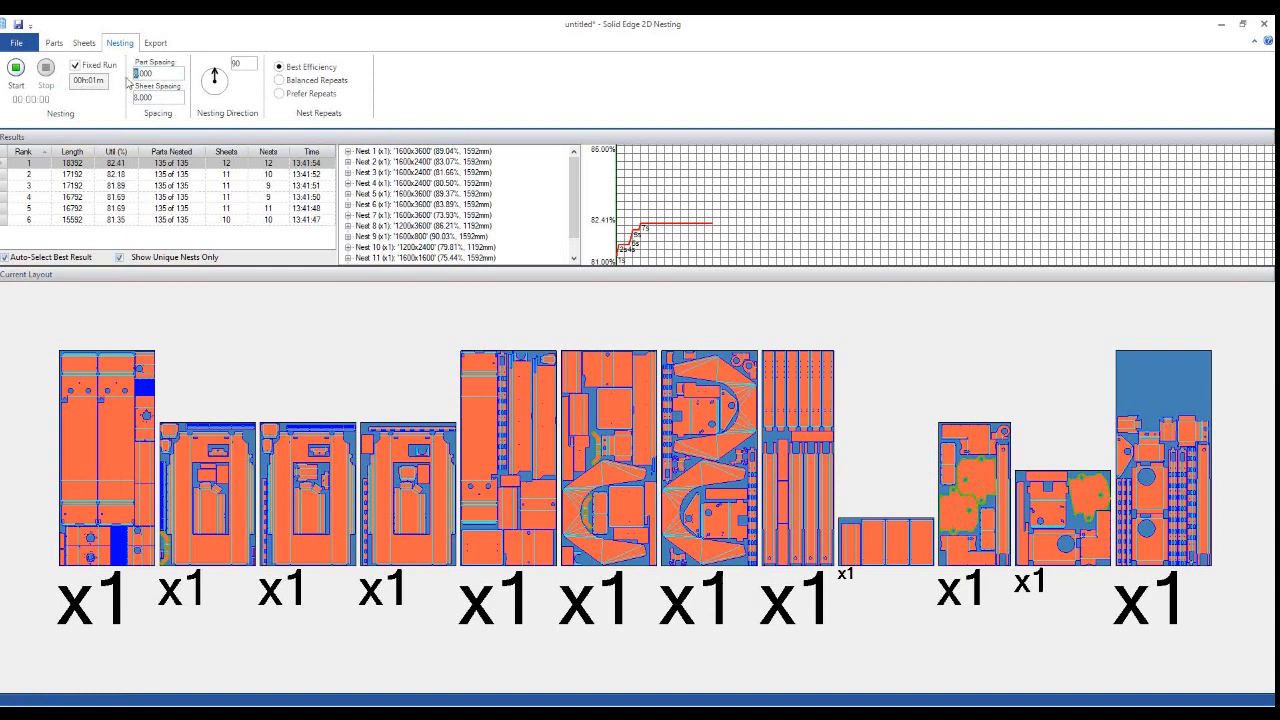
# Set the part spacing and sheet spacing to 5.000 and rerun the nesting
pyautogui.moveTo(140, 98); pyautogui.dragTo(130, 98)
pyautogui.write('5')
pyautogui.click(15, 67)
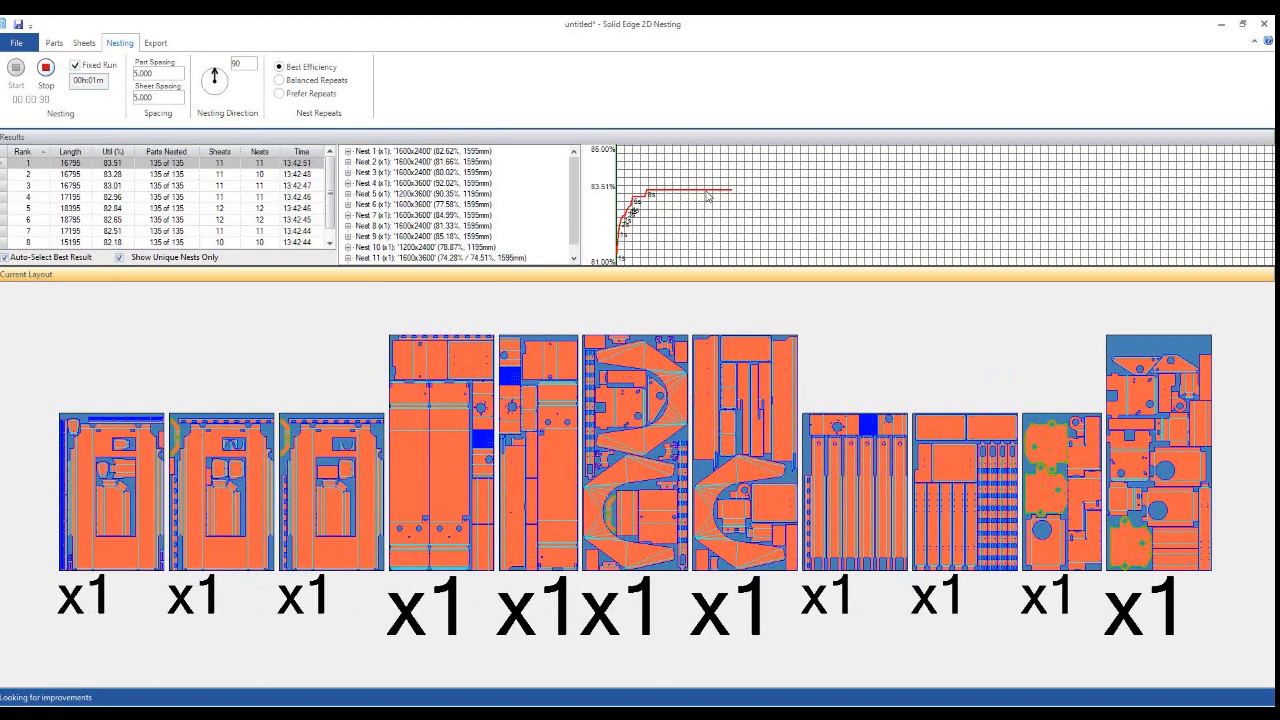
# Compare the layouts of the ranked nesting results while the run continues, ending on the rank 1 result
pyautogui.click(115, 176)
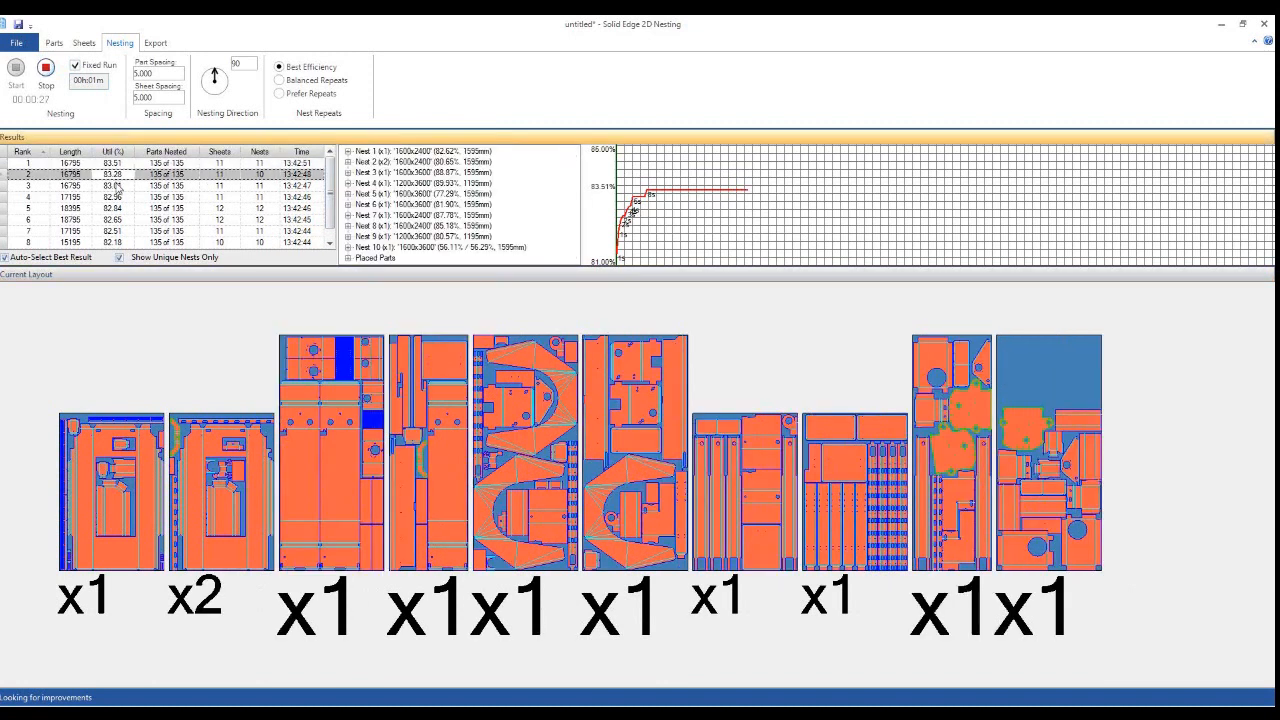
pyautogui.click(90, 197)
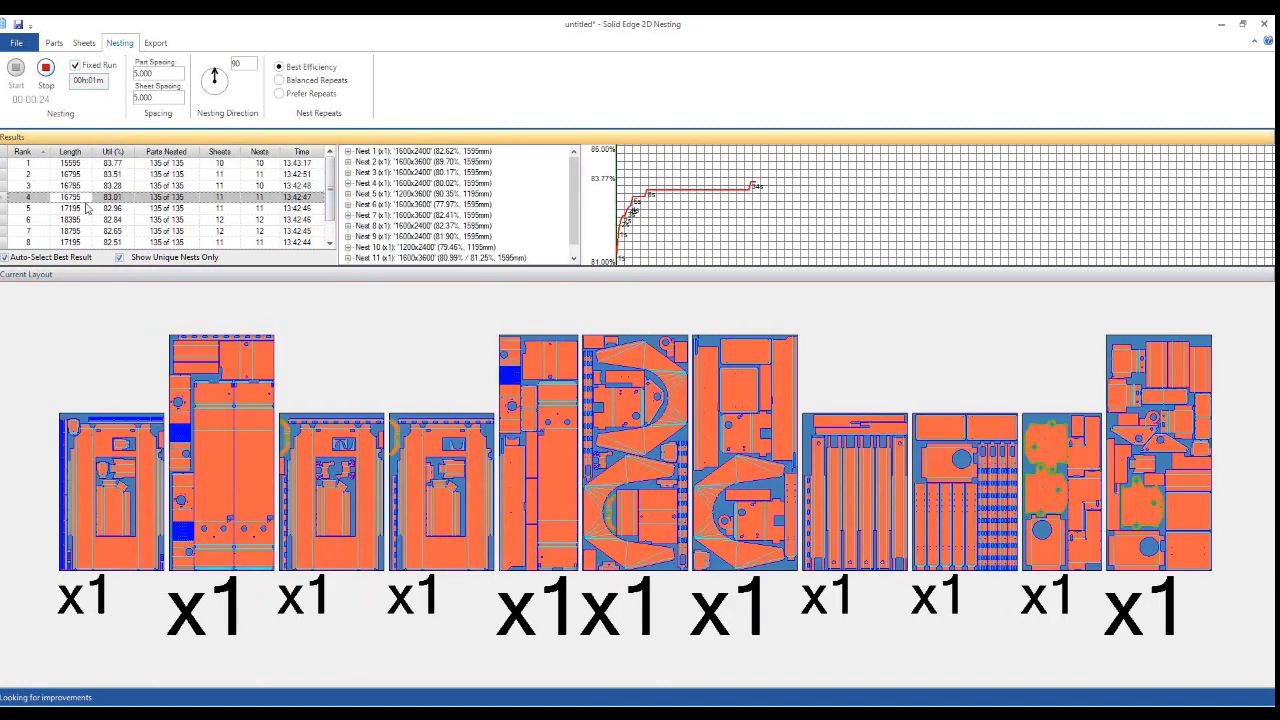
pyautogui.click(86, 208)
pyautogui.click(88, 231)
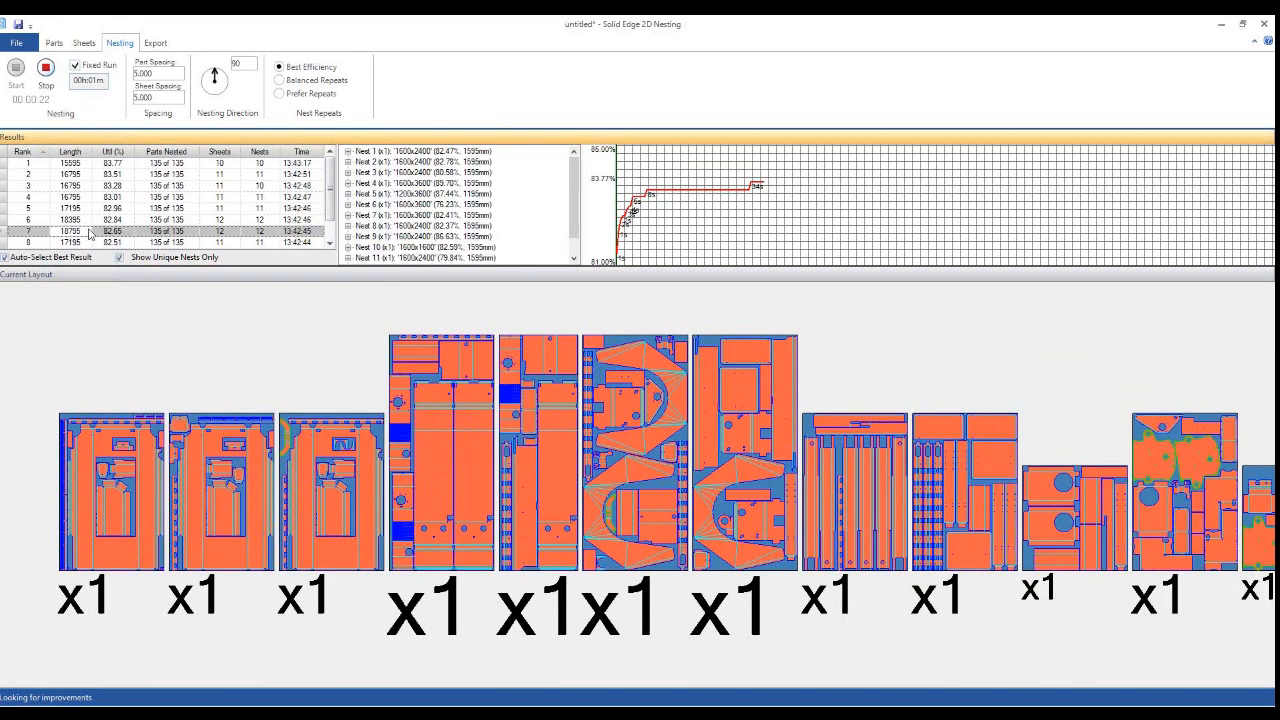
pyautogui.click(87, 211)
pyautogui.click(87, 196)
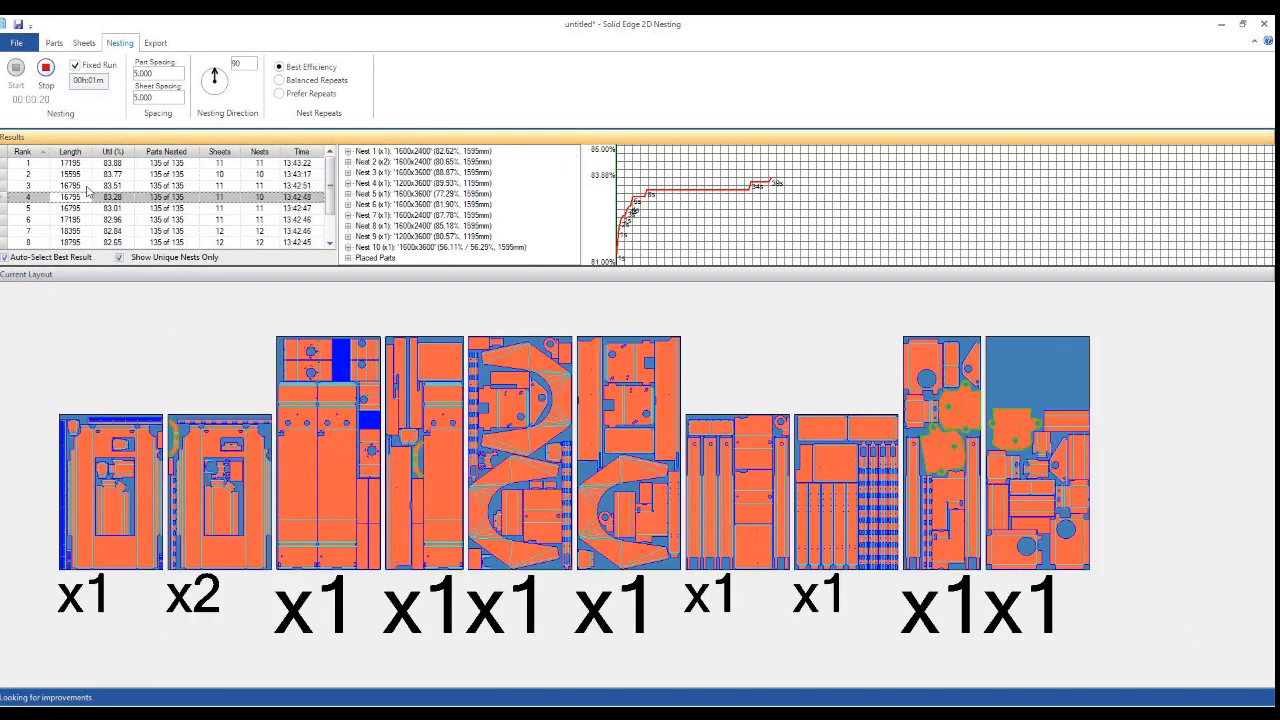
pyautogui.click(87, 185)
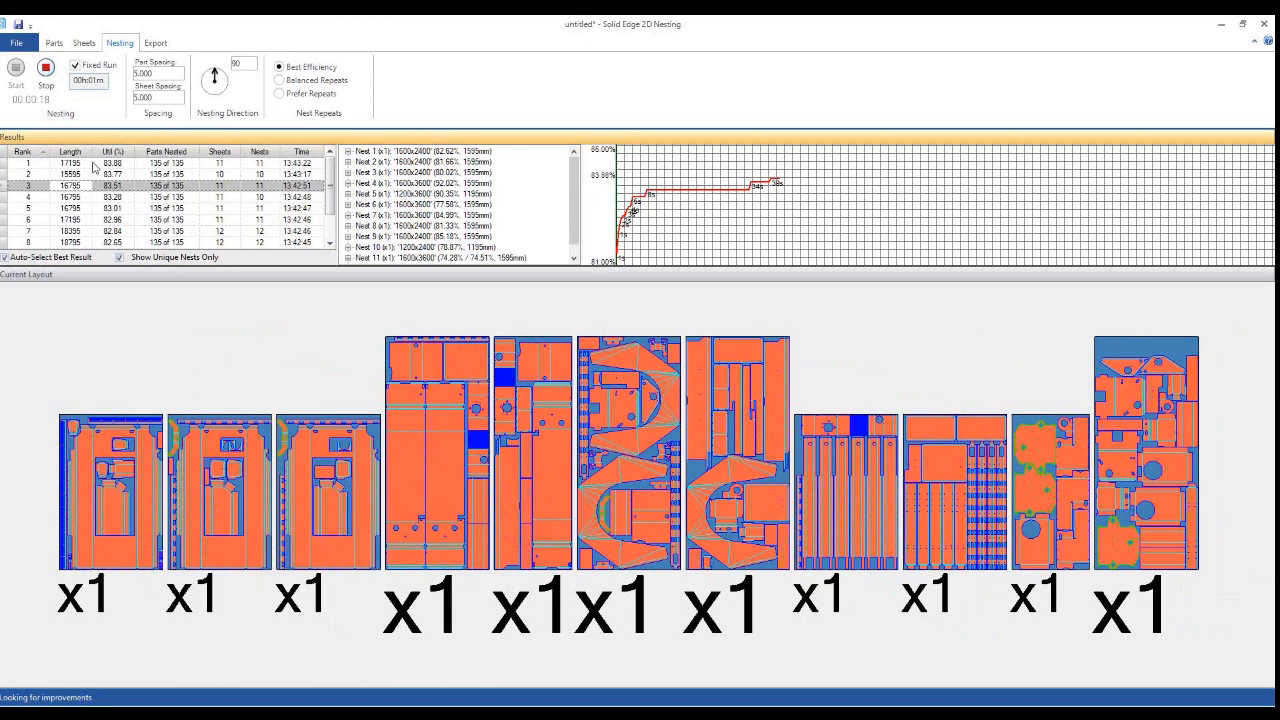
pyautogui.click(95, 166)
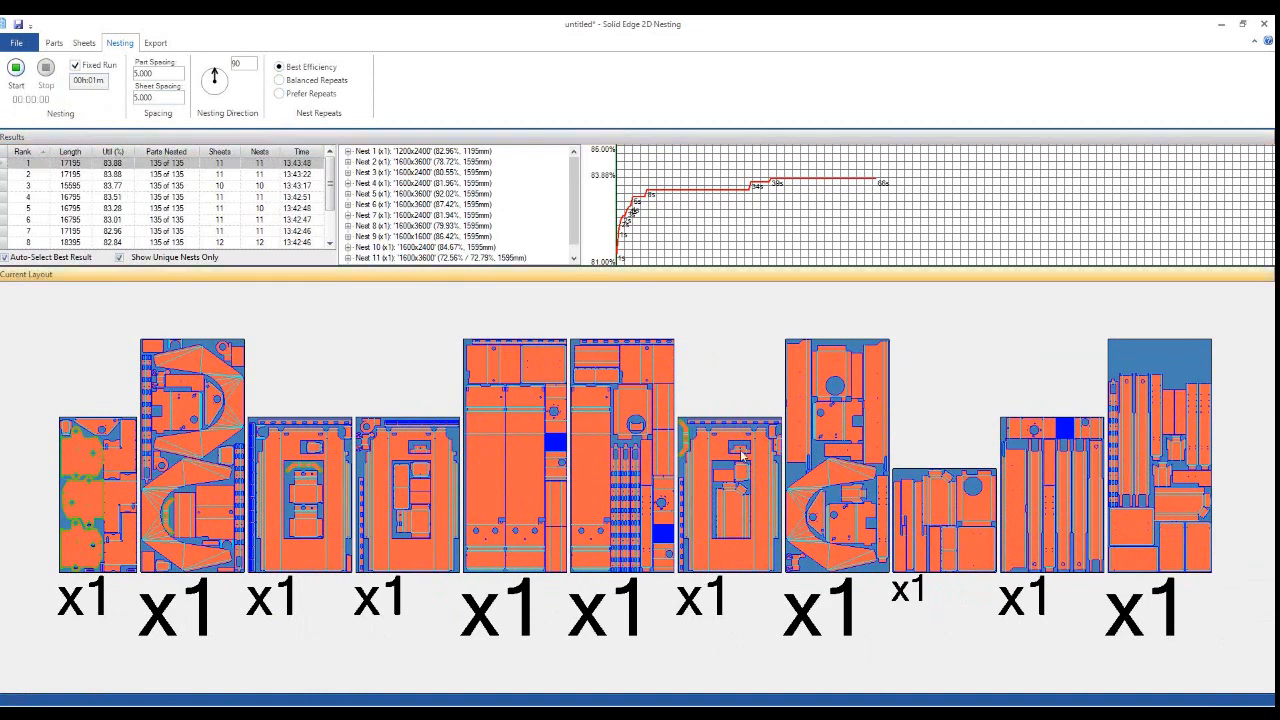
# Run the nesting once with Prefer Repeats and once with Balanced Repeats
pyautogui.click(280, 94)
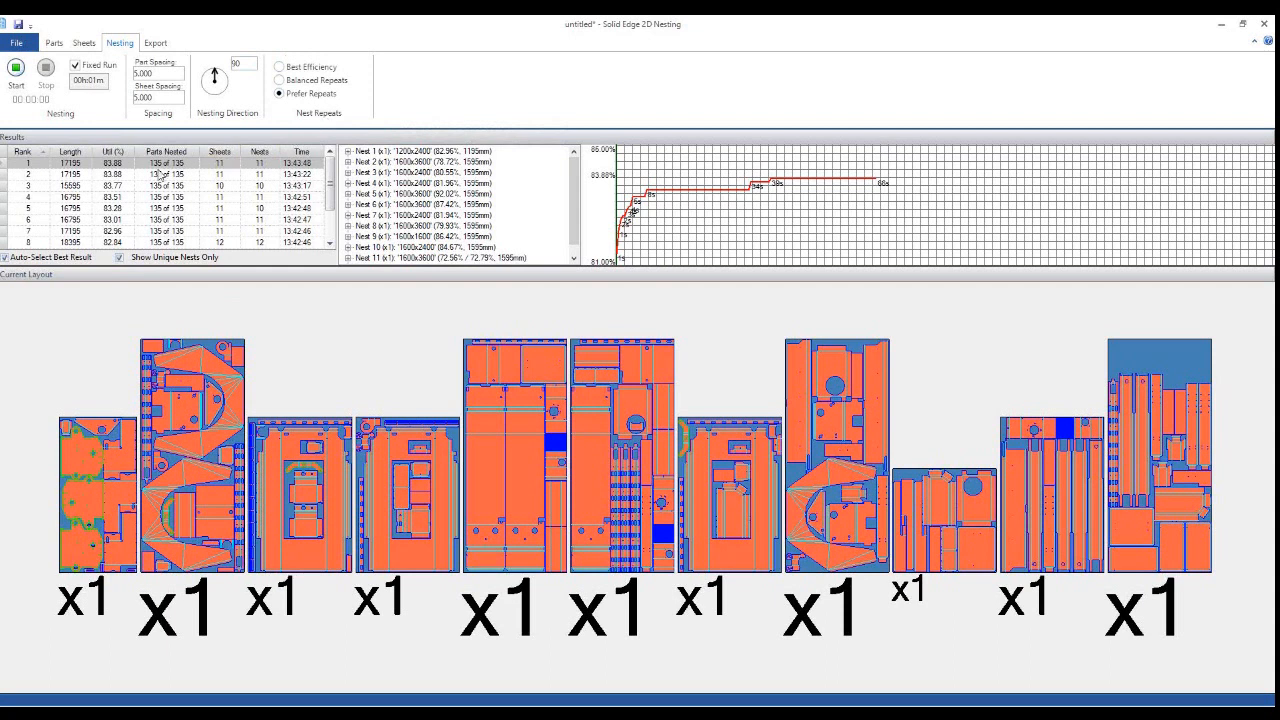
pyautogui.click(16, 68)
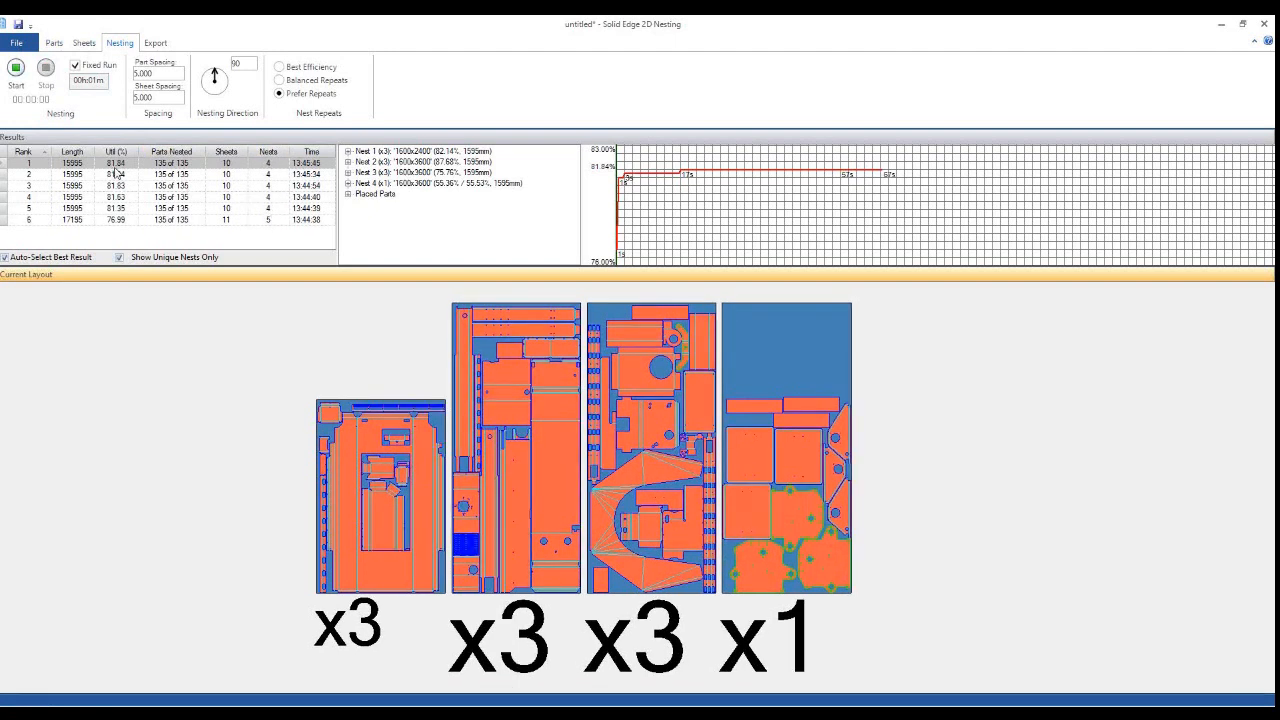
pyautogui.click(280, 80)
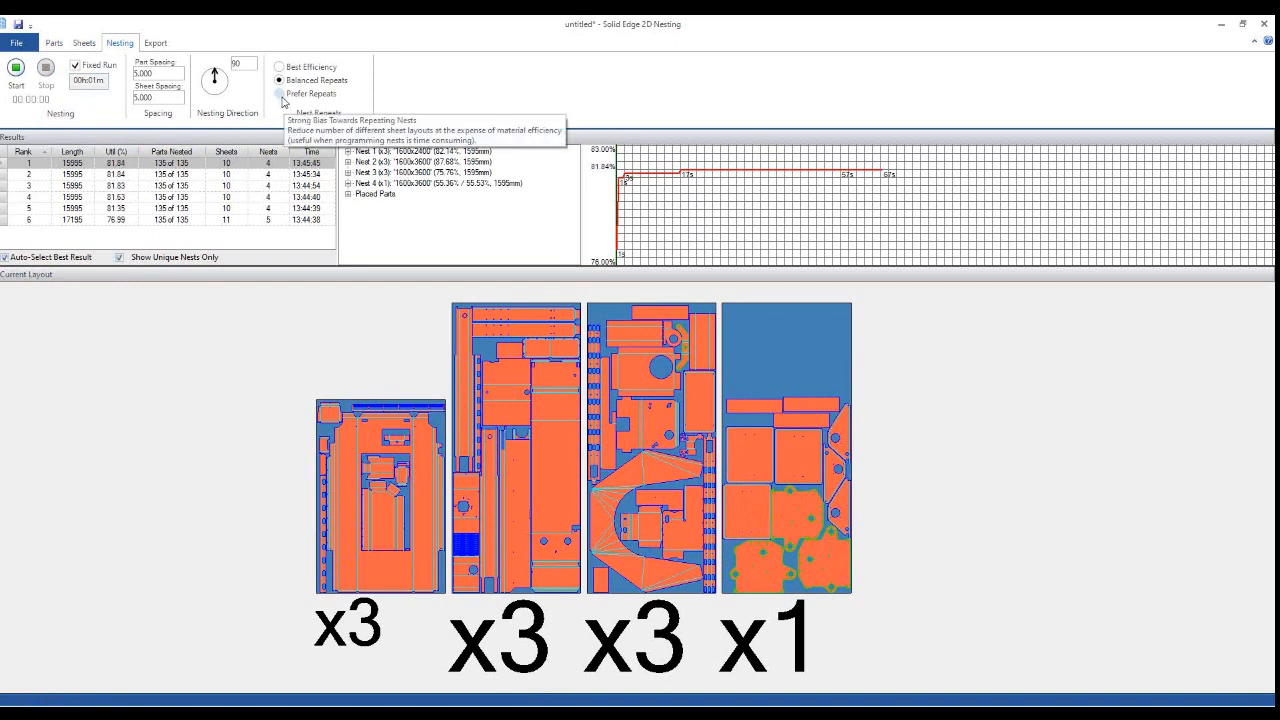
pyautogui.click(18, 70)
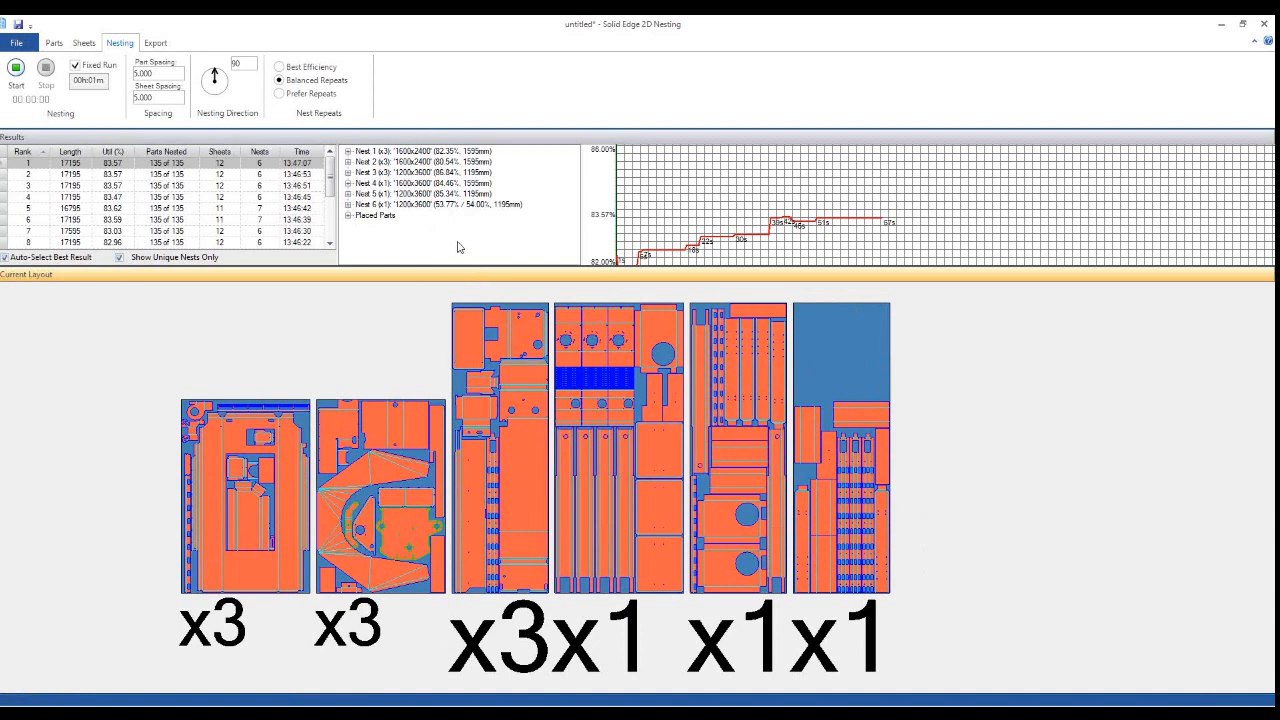
# Expand Nest 1 and highlight its listed parts one by one to locate them in the sheet layouts
pyautogui.click(348, 152)
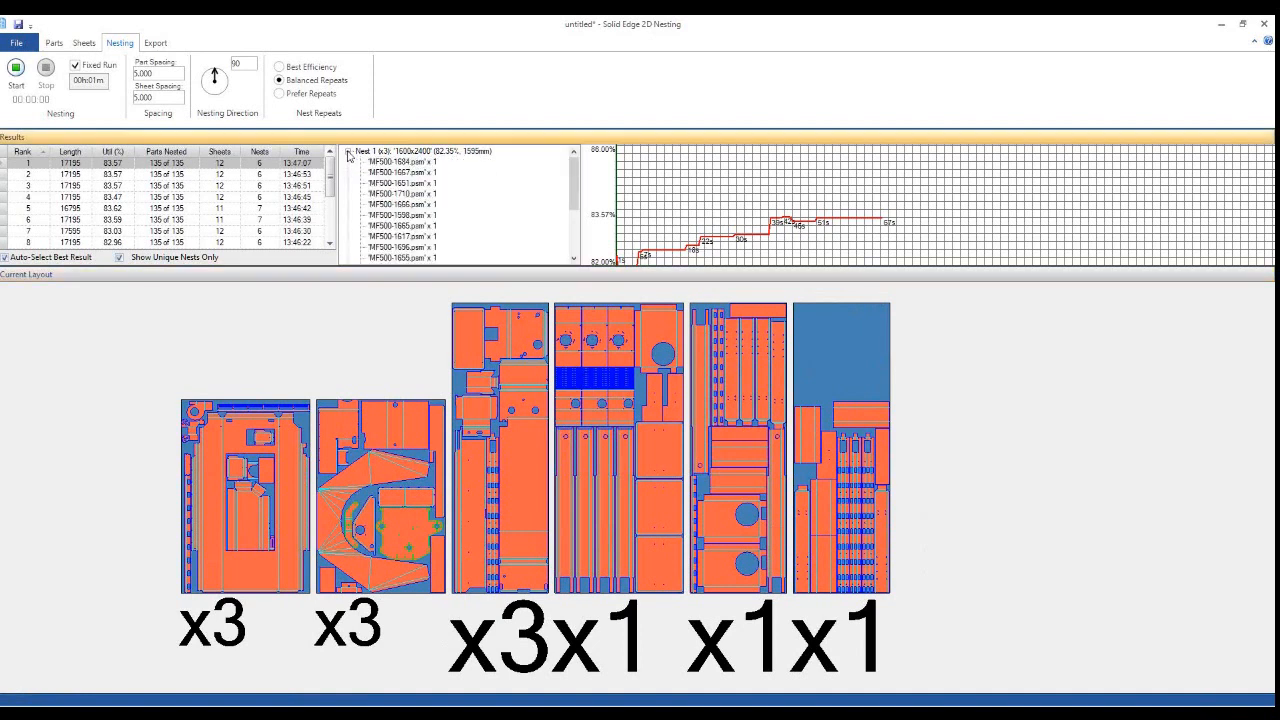
pyautogui.click(413, 162)
pyautogui.click(411, 184)
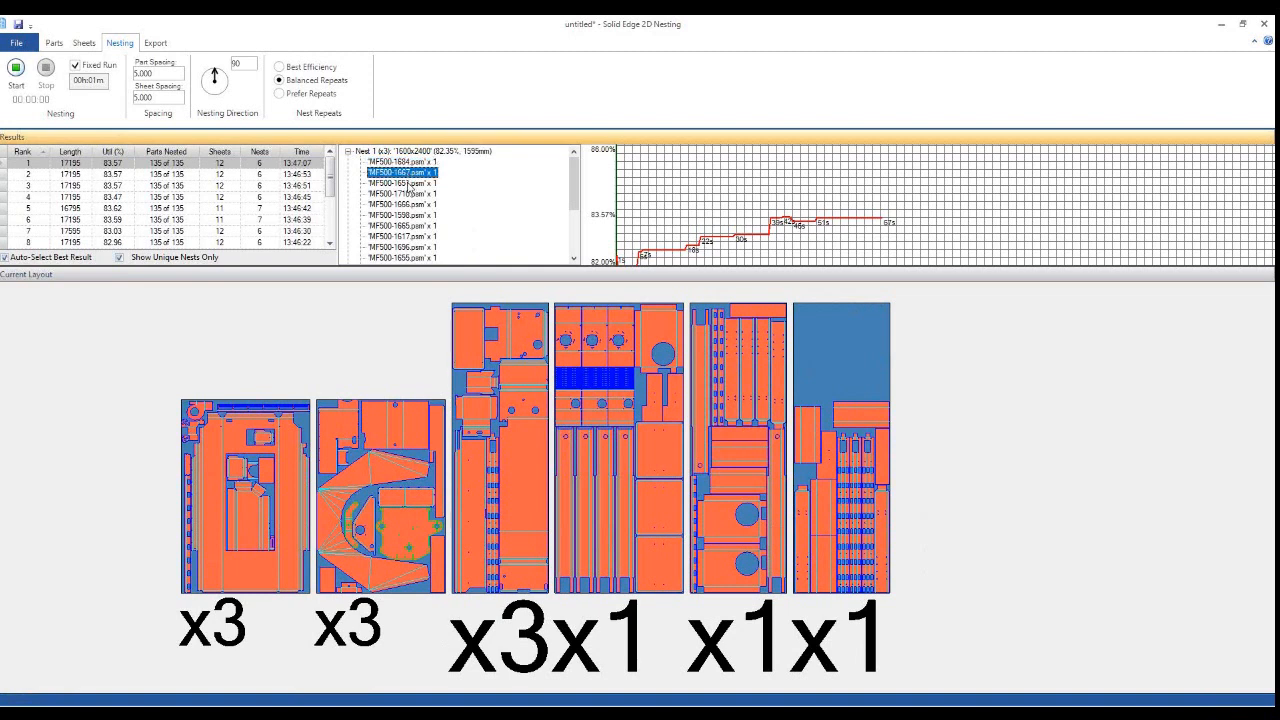
pyautogui.click(410, 194)
pyautogui.click(412, 205)
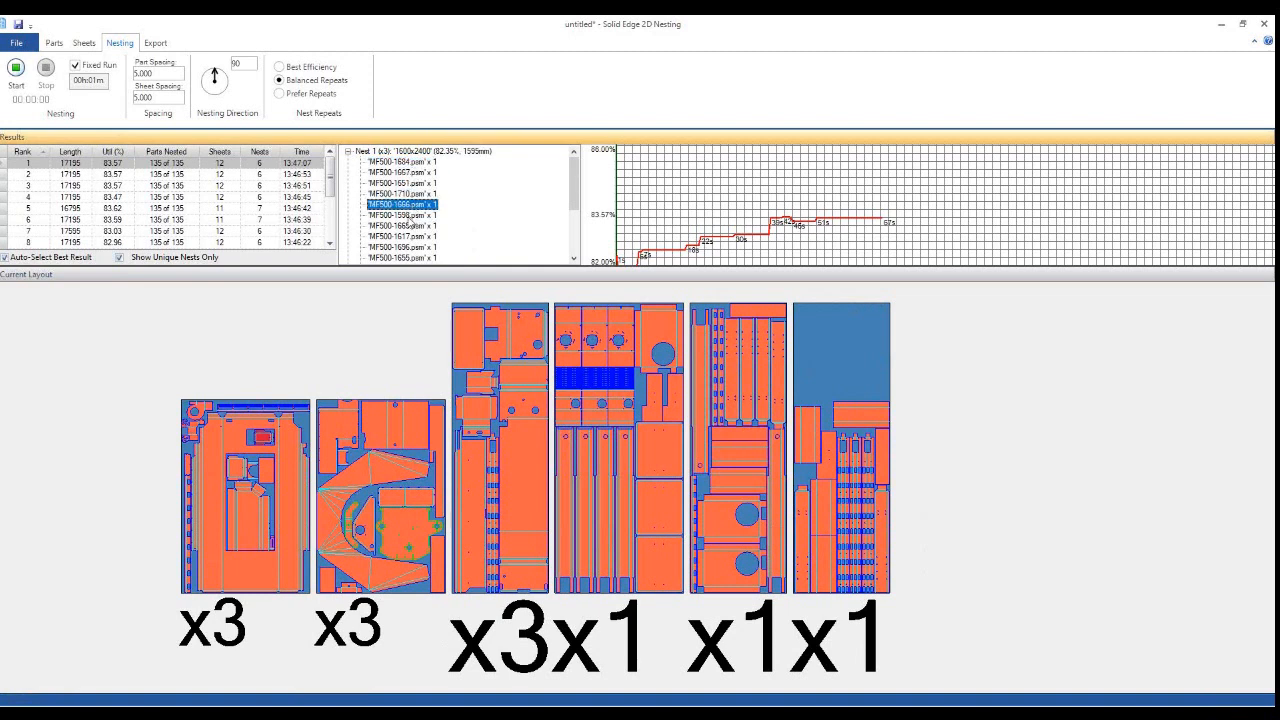
pyautogui.click(407, 216)
pyautogui.click(411, 226)
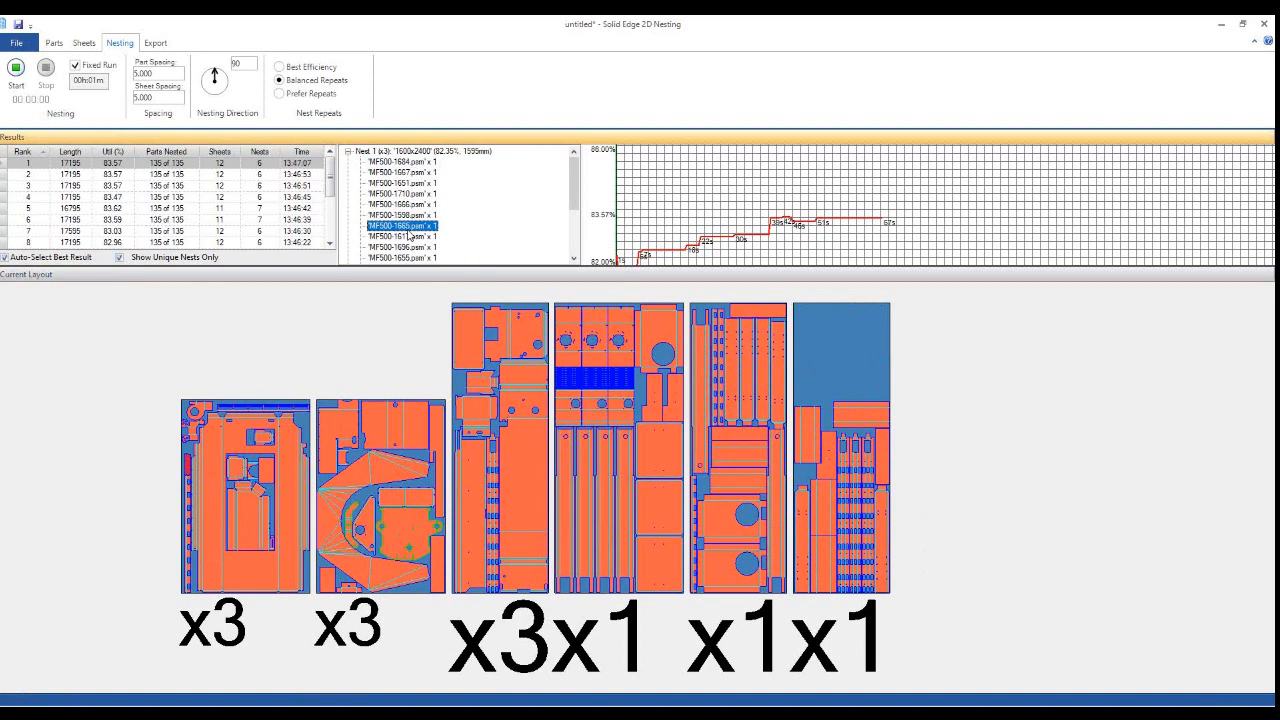
pyautogui.click(403, 237)
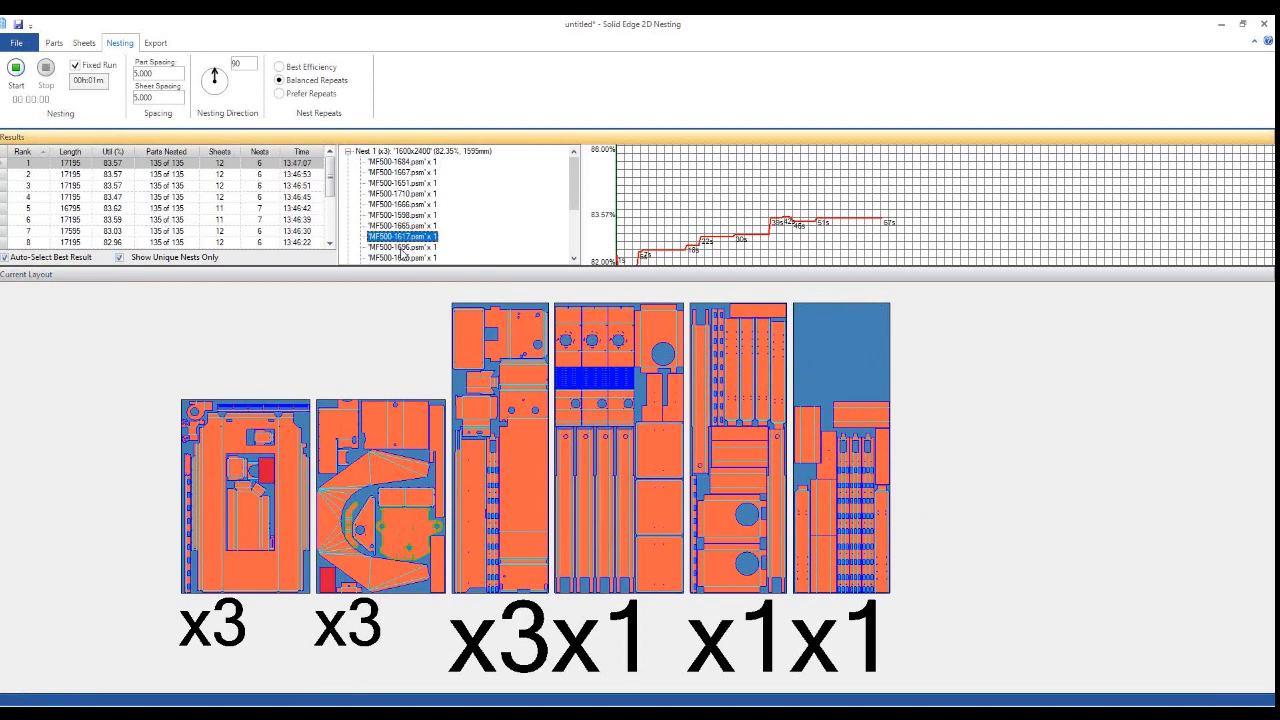
pyautogui.click(402, 248)
pyautogui.click(263, 470)
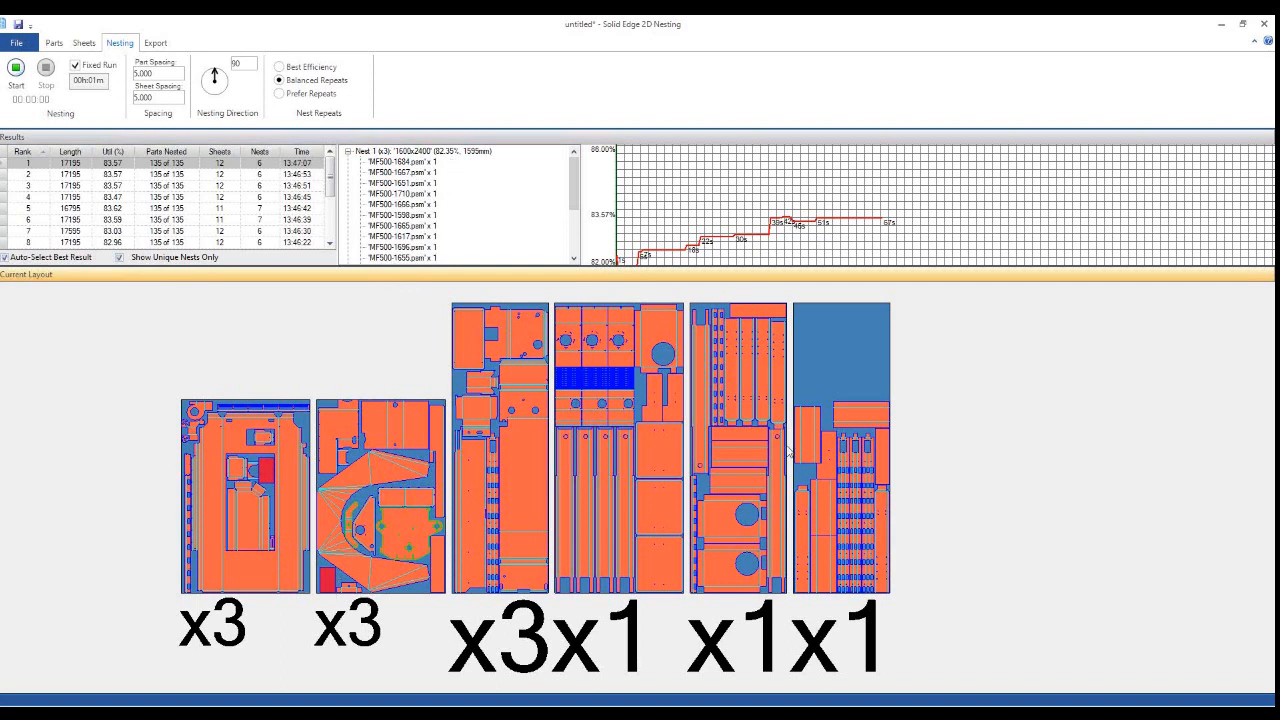
# Compare several lower-ranked nesting results and reselect the rank 1 result
pyautogui.click(113, 220)
pyautogui.click(113, 208)
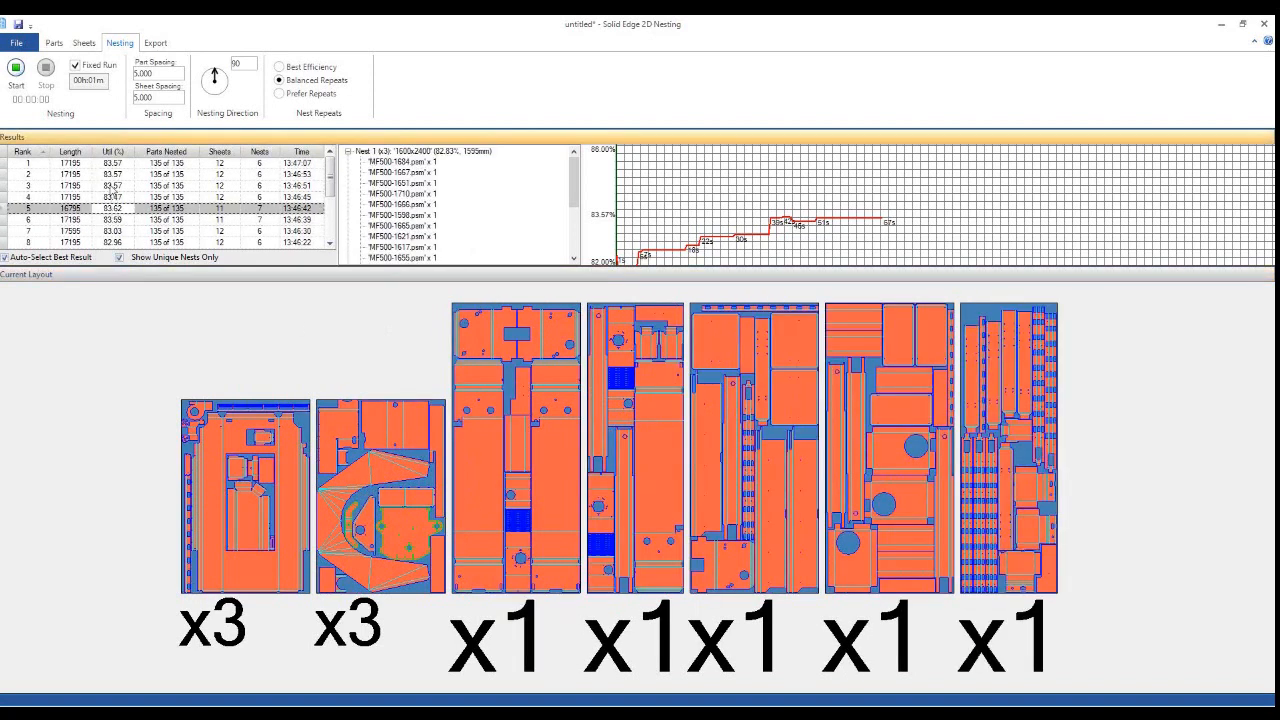
pyautogui.click(112, 186)
pyautogui.click(110, 163)
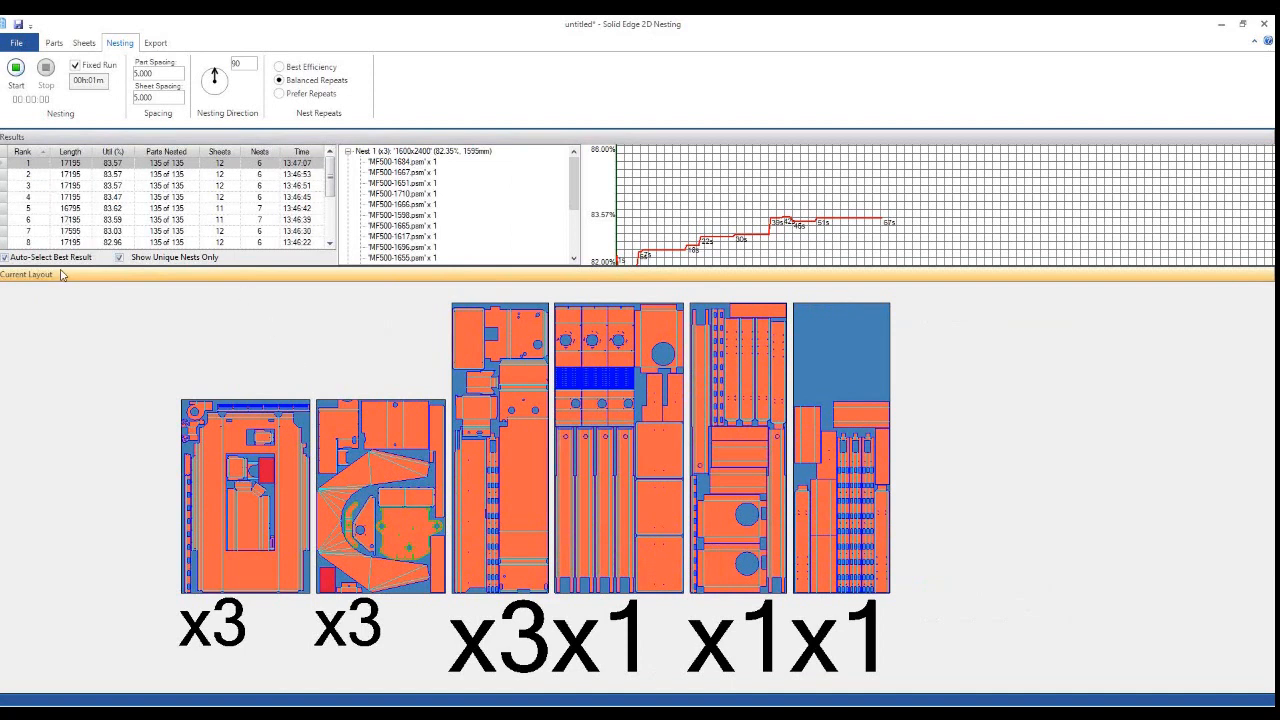
# Start a DXF/DWG export of the rank 1 nests, previewing single-file output before choosing output to multiple files
pyautogui.click(156, 43)
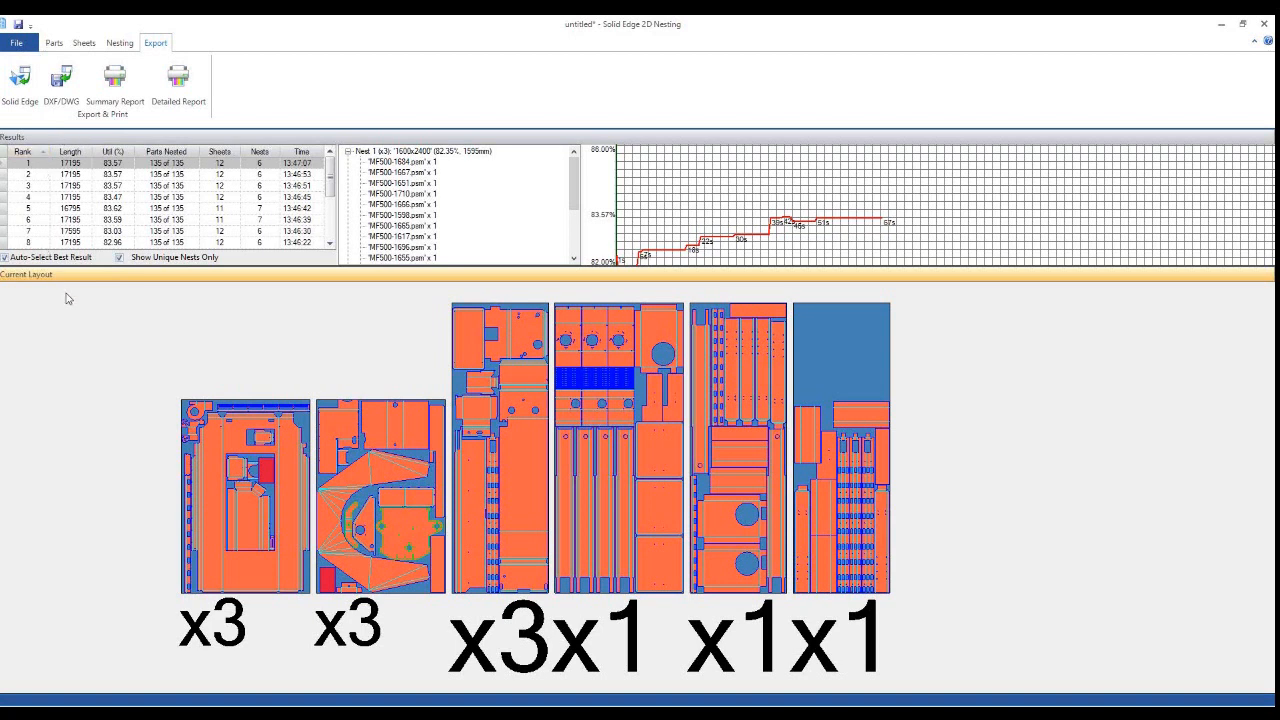
pyautogui.click(64, 87)
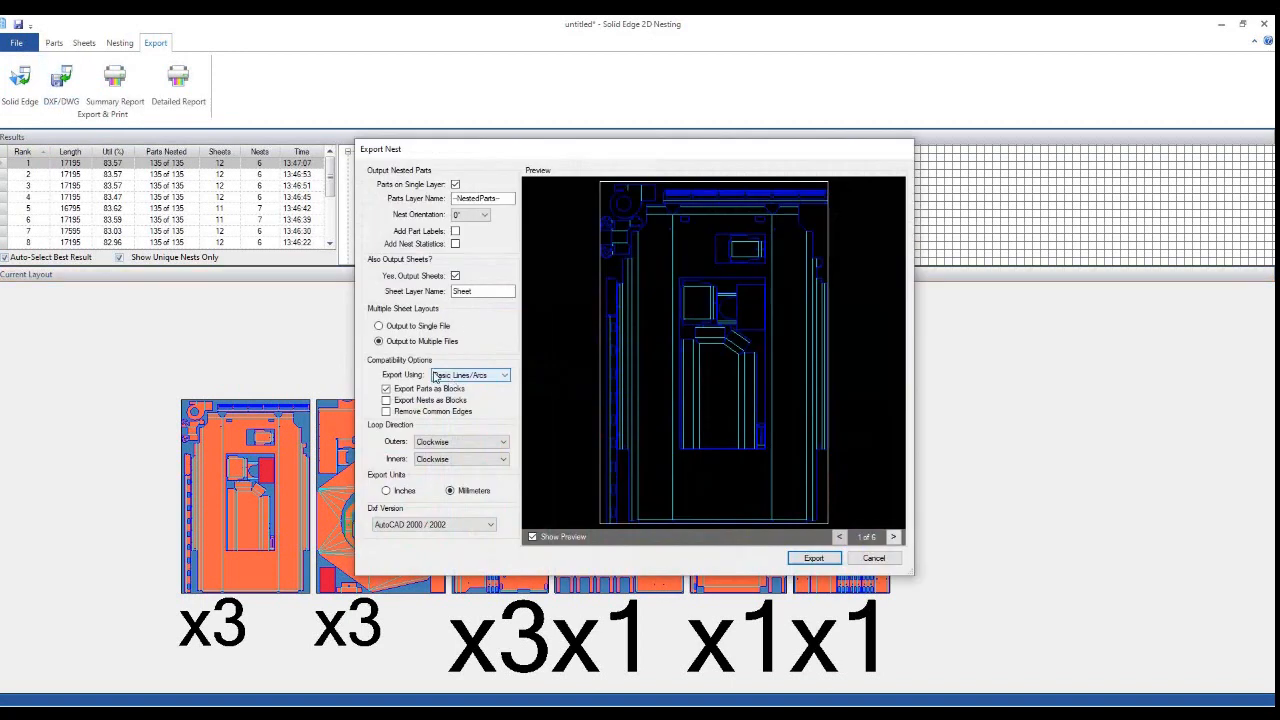
pyautogui.moveTo(557, 160); pyautogui.dragTo(663, 129)
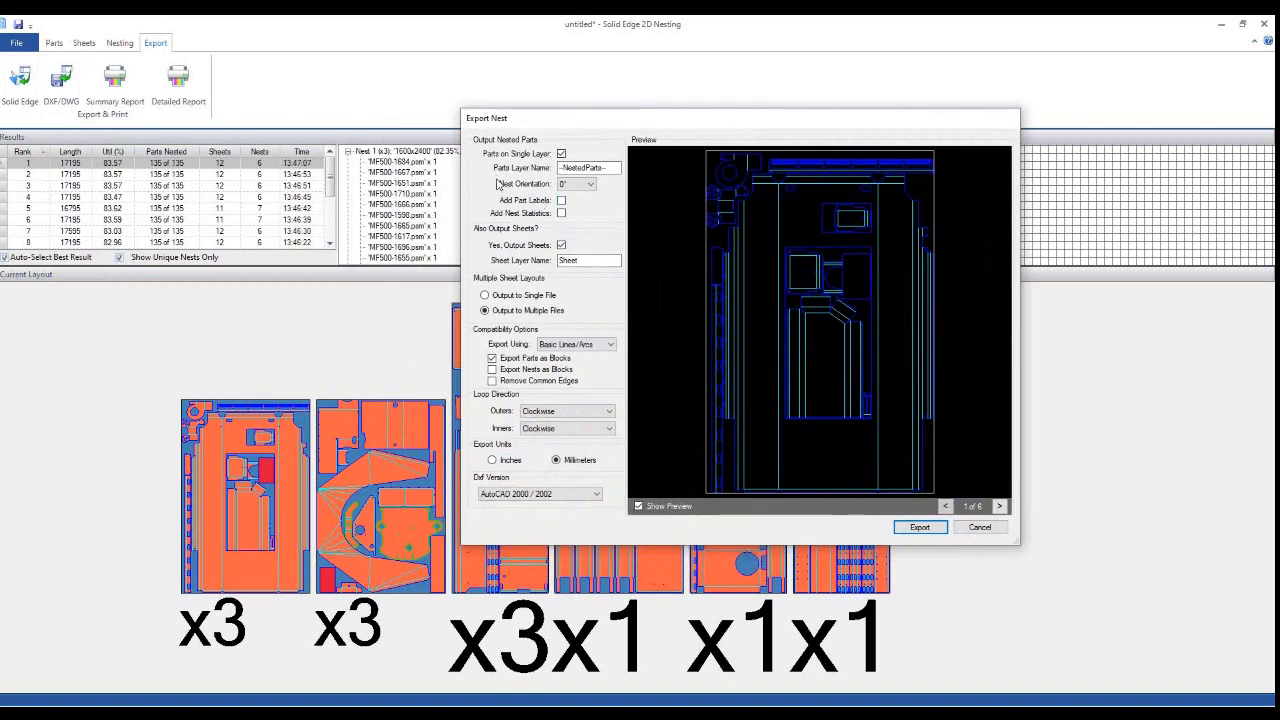
pyautogui.click(562, 154)
pyautogui.click(562, 154)
pyautogui.click(485, 296)
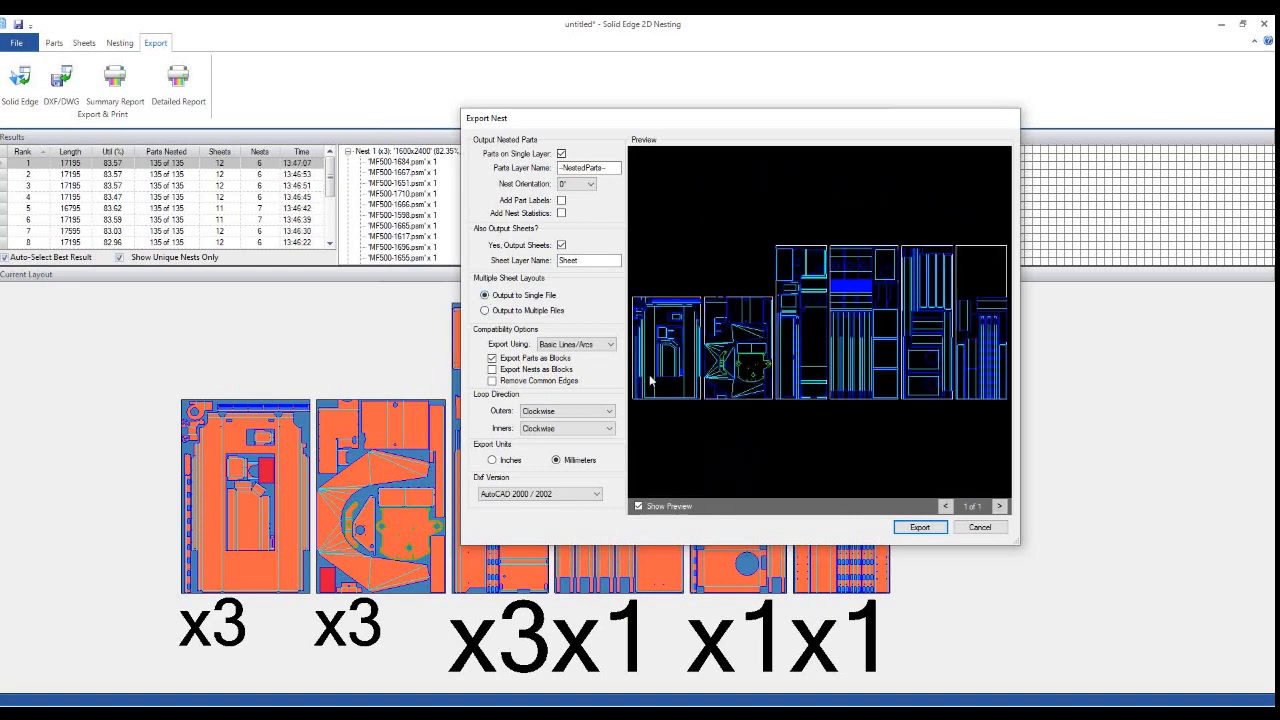
pyautogui.click(485, 311)
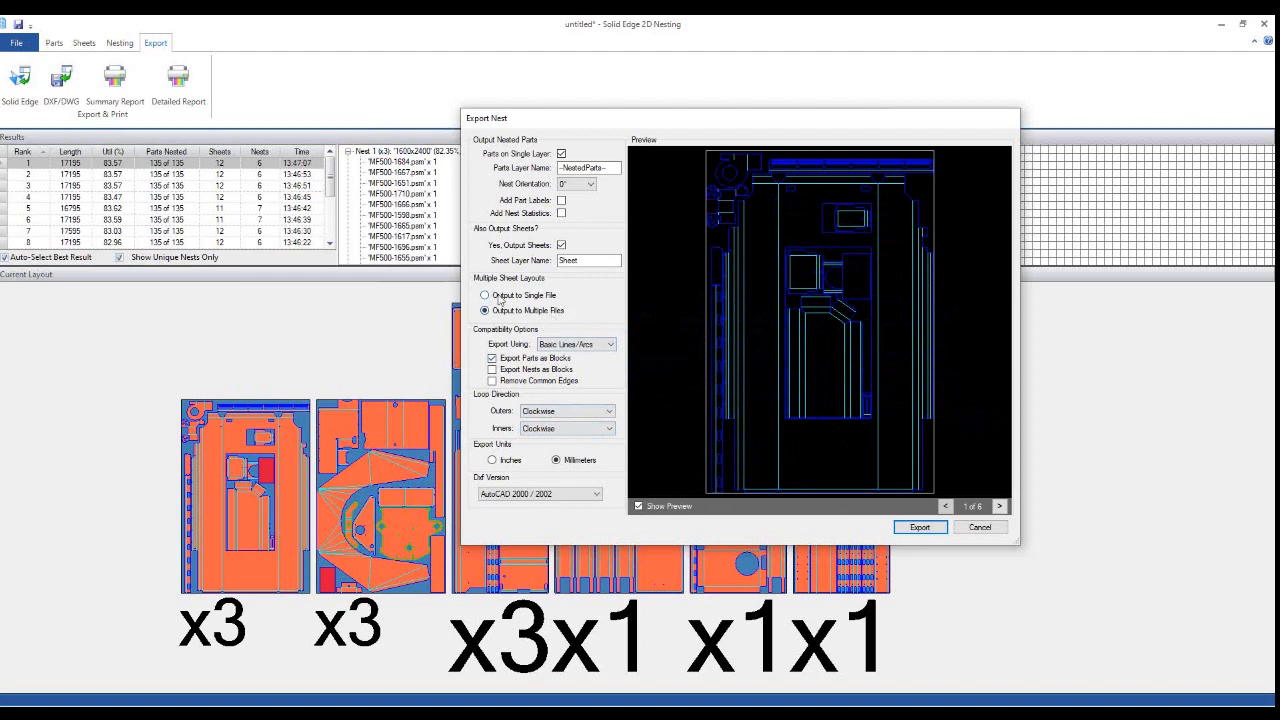
# Review the available geometry types for Export Using and the available DXF versions
pyautogui.click(608, 348)
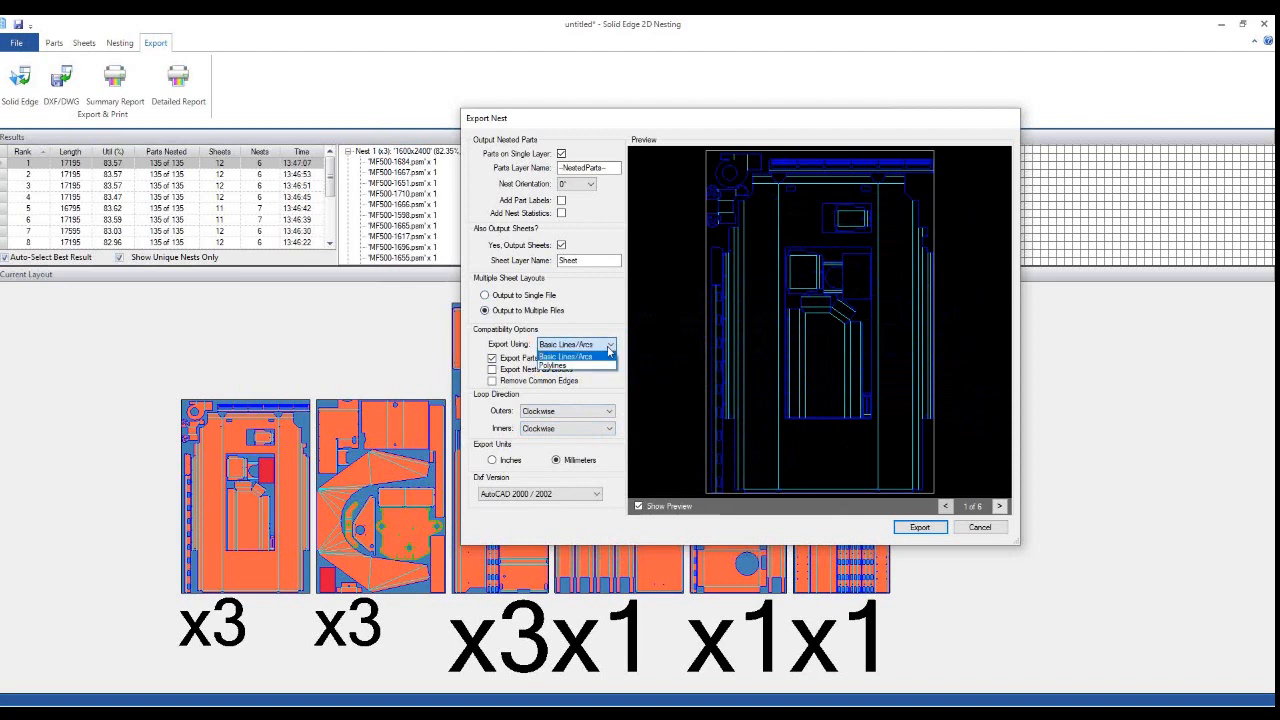
pyautogui.click(595, 315)
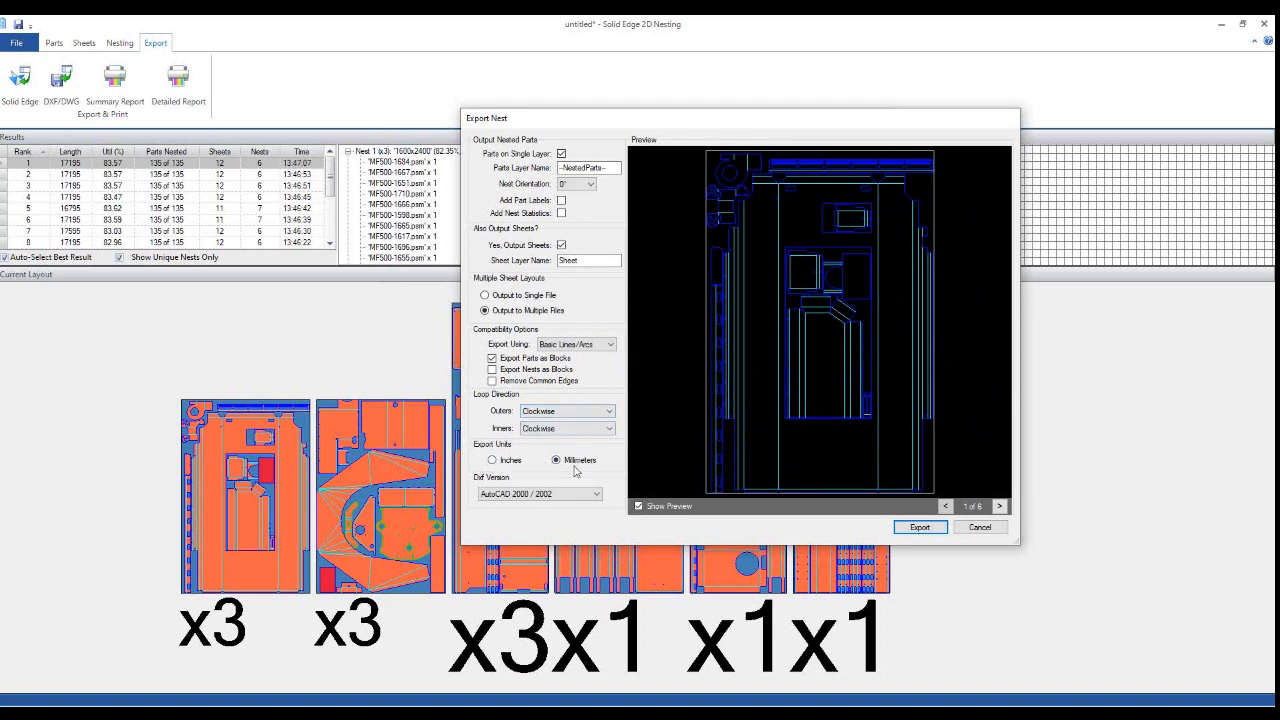
pyautogui.click(596, 494)
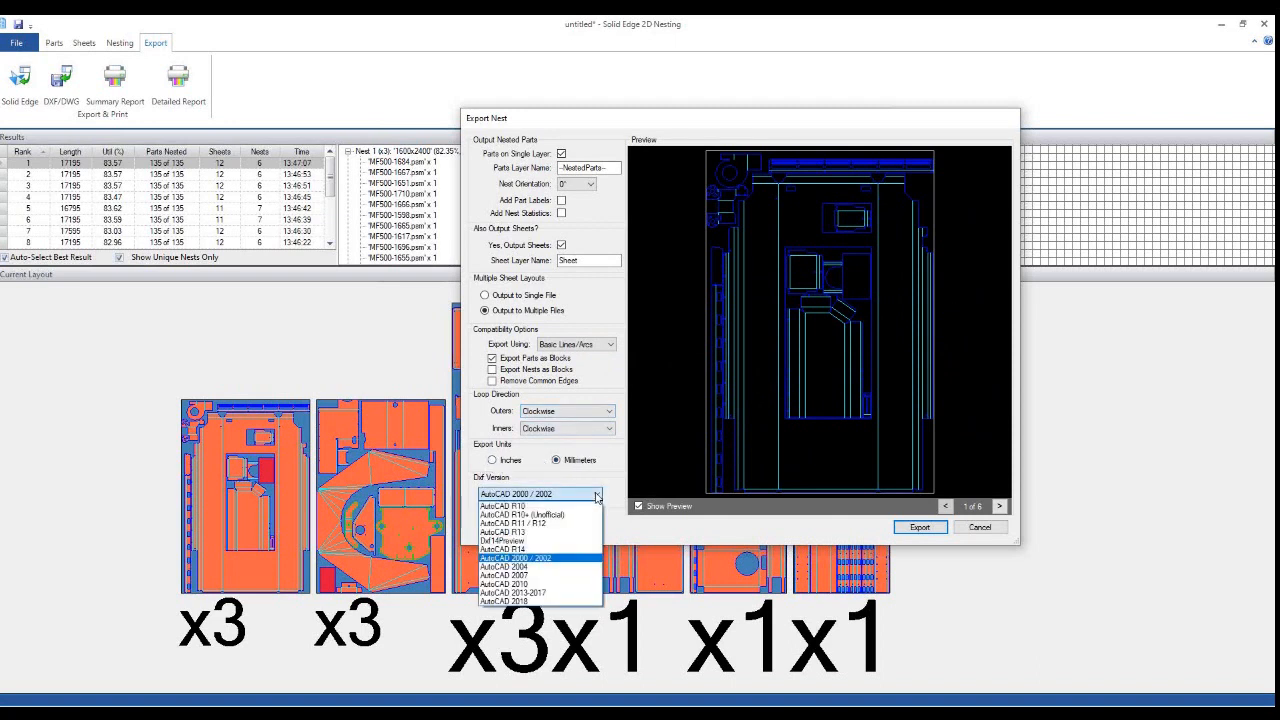
pyautogui.click(596, 494)
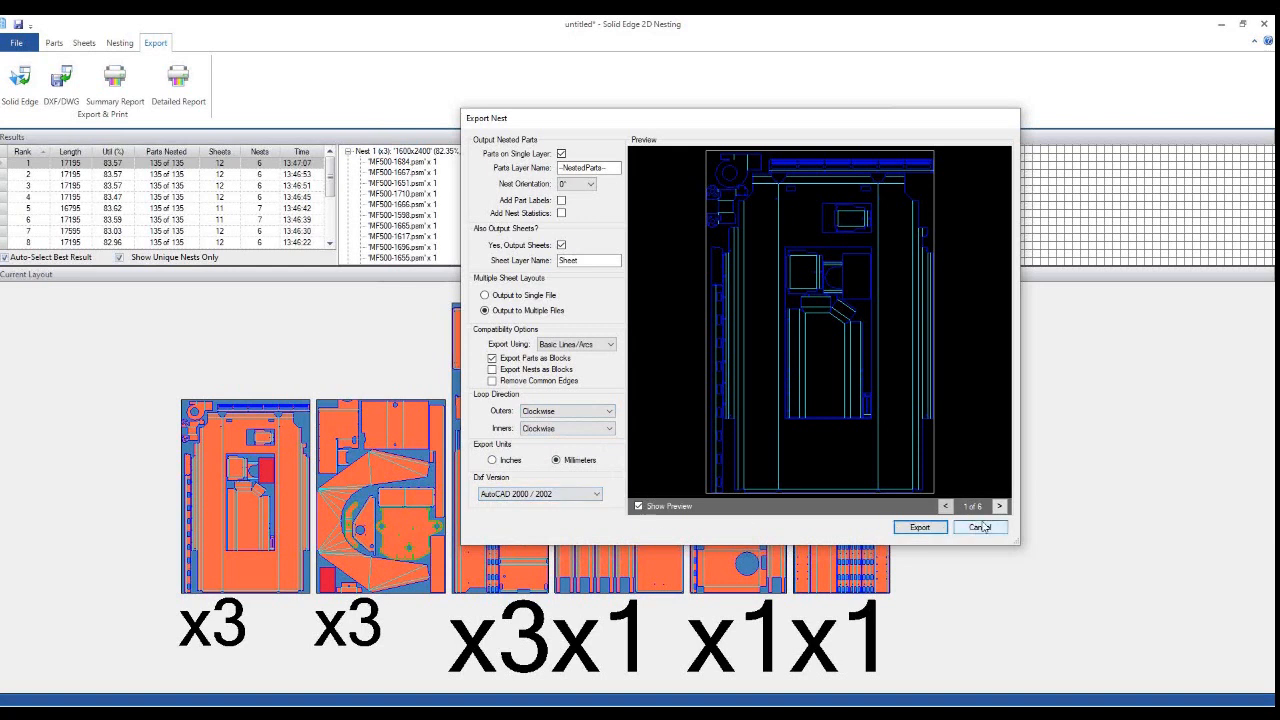
# Export the nests as DXF files named "Stainless Nest 1.98mm 5Dec WasteTech Machine" into the Washtech folder
pyautogui.click(920, 529)
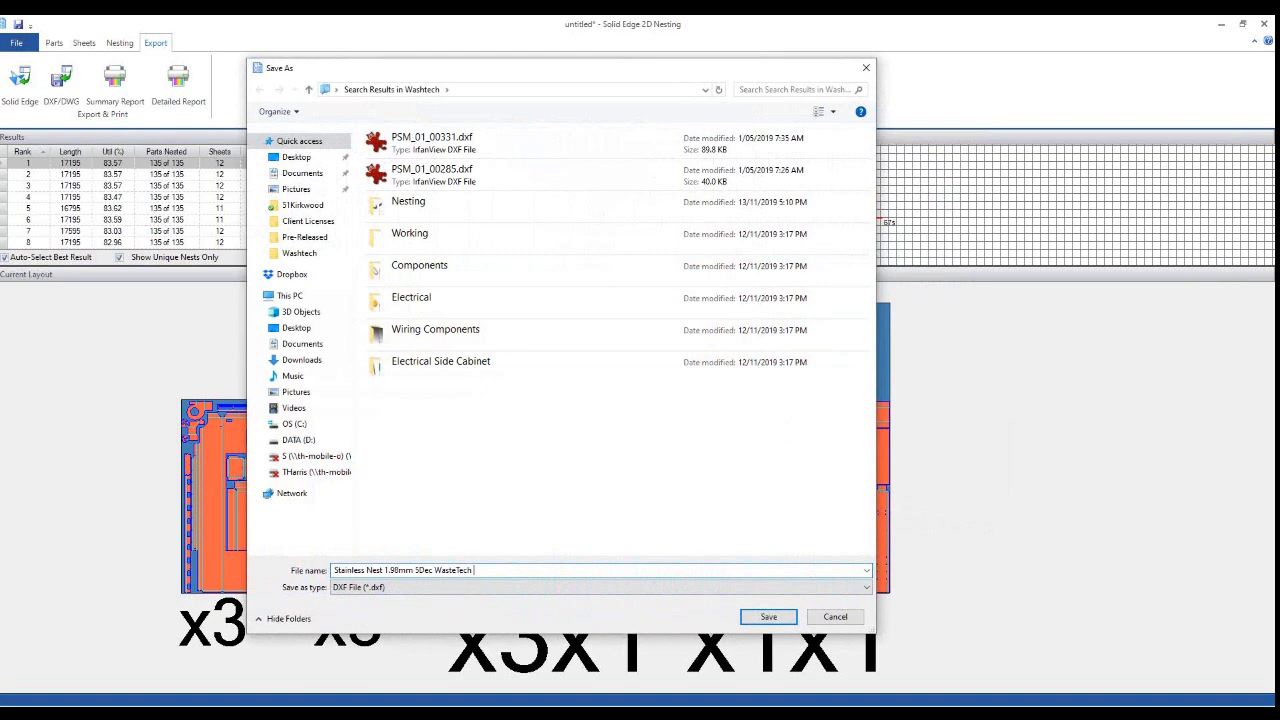
pyautogui.write('e')
pyautogui.press('Return')
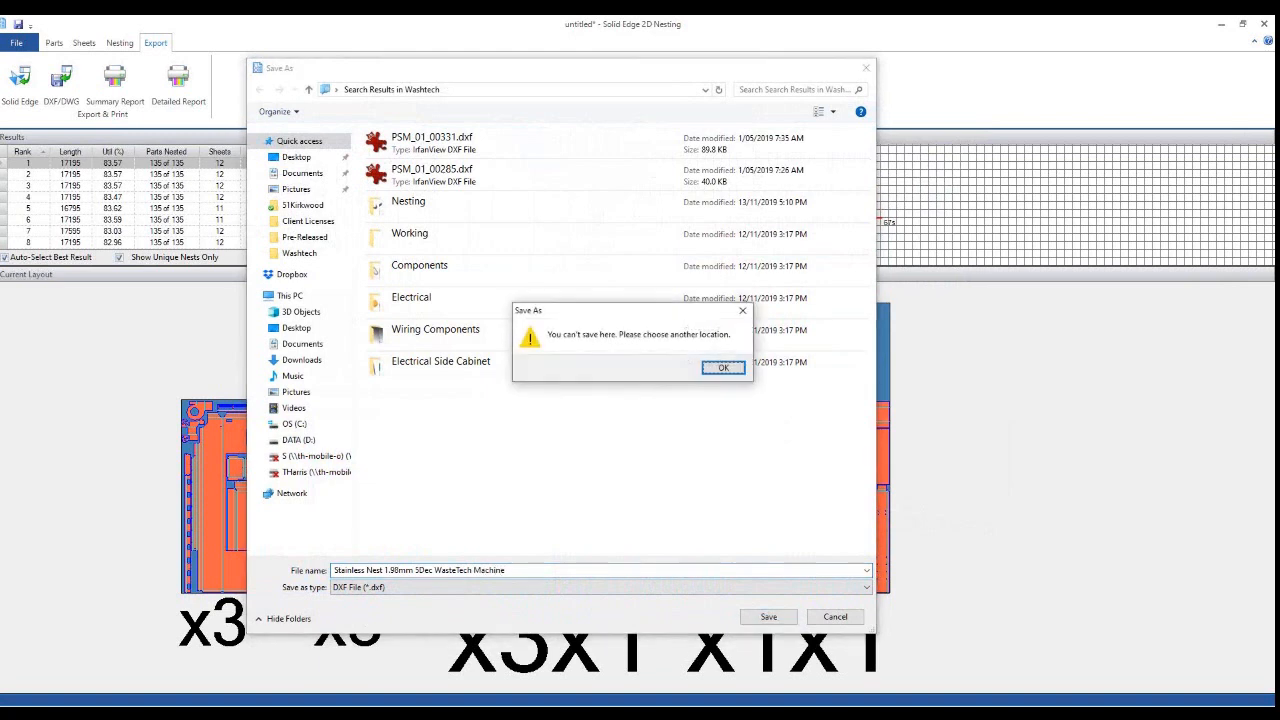
pyautogui.click(720, 369)
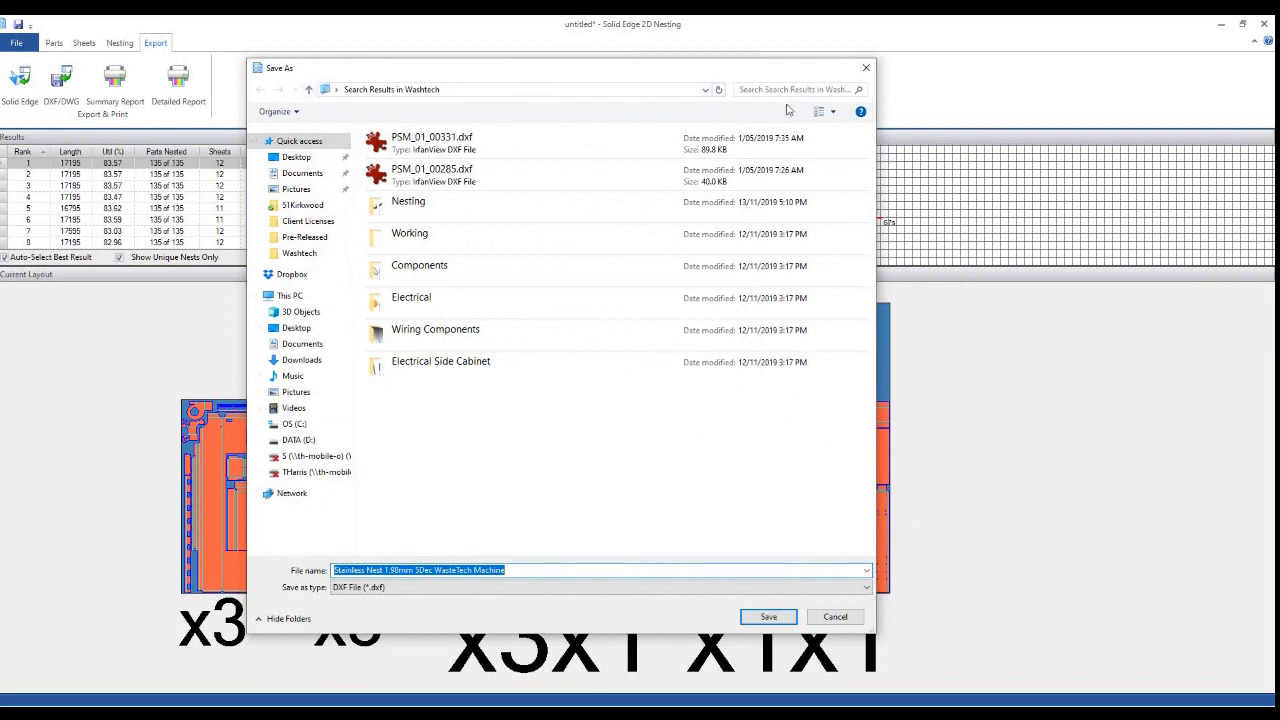
pyautogui.click(305, 255)
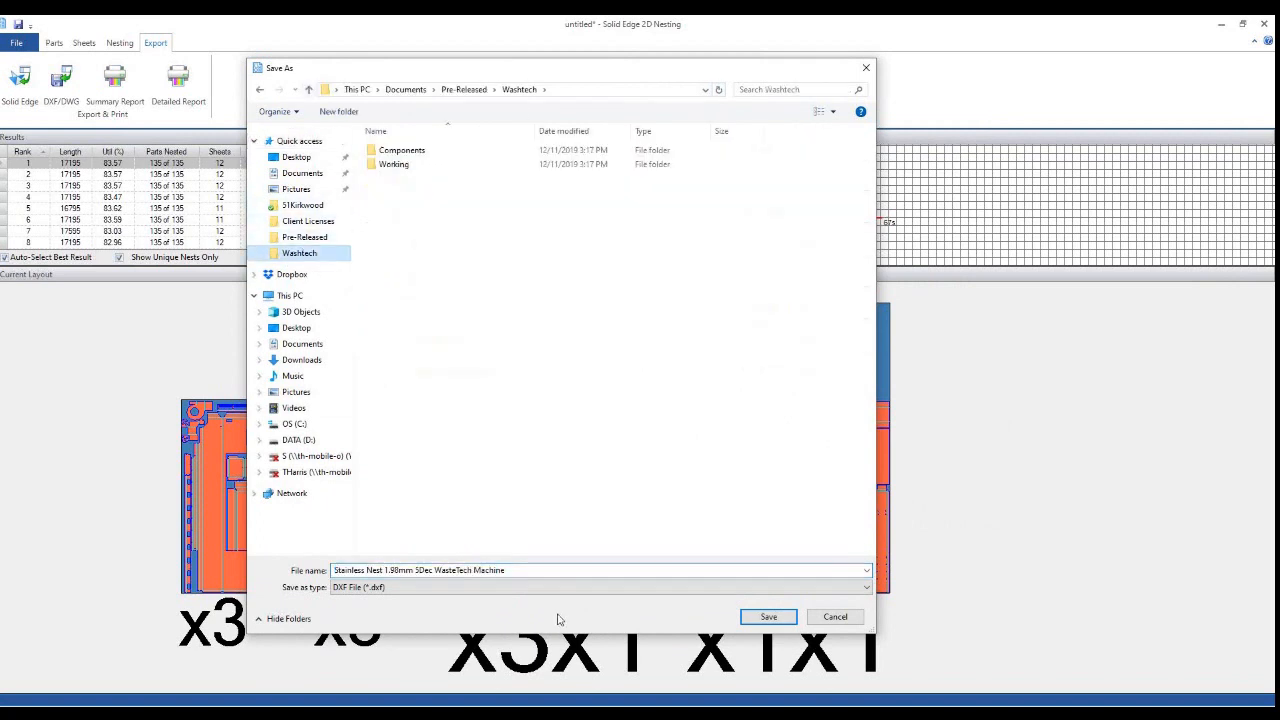
pyautogui.click(783, 619)
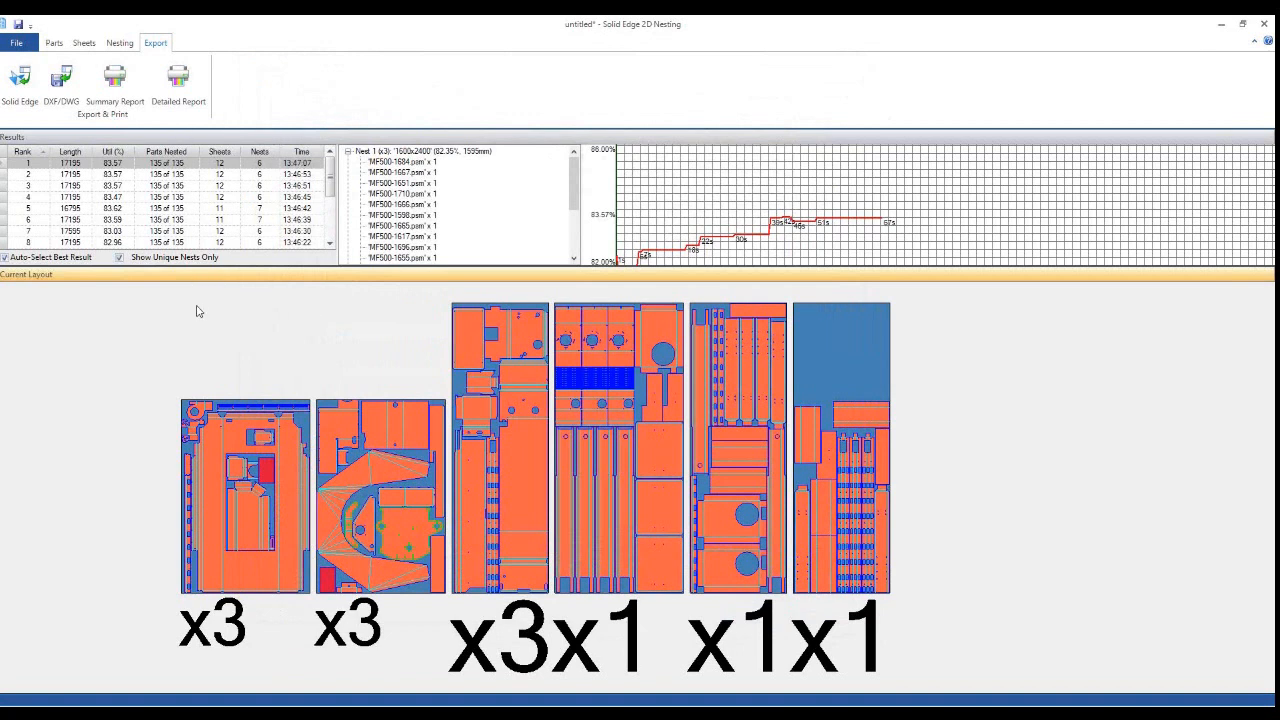
# View the nesting summary report and read through the detailed report's sheet layouts and part tables
pyautogui.click(112, 86)
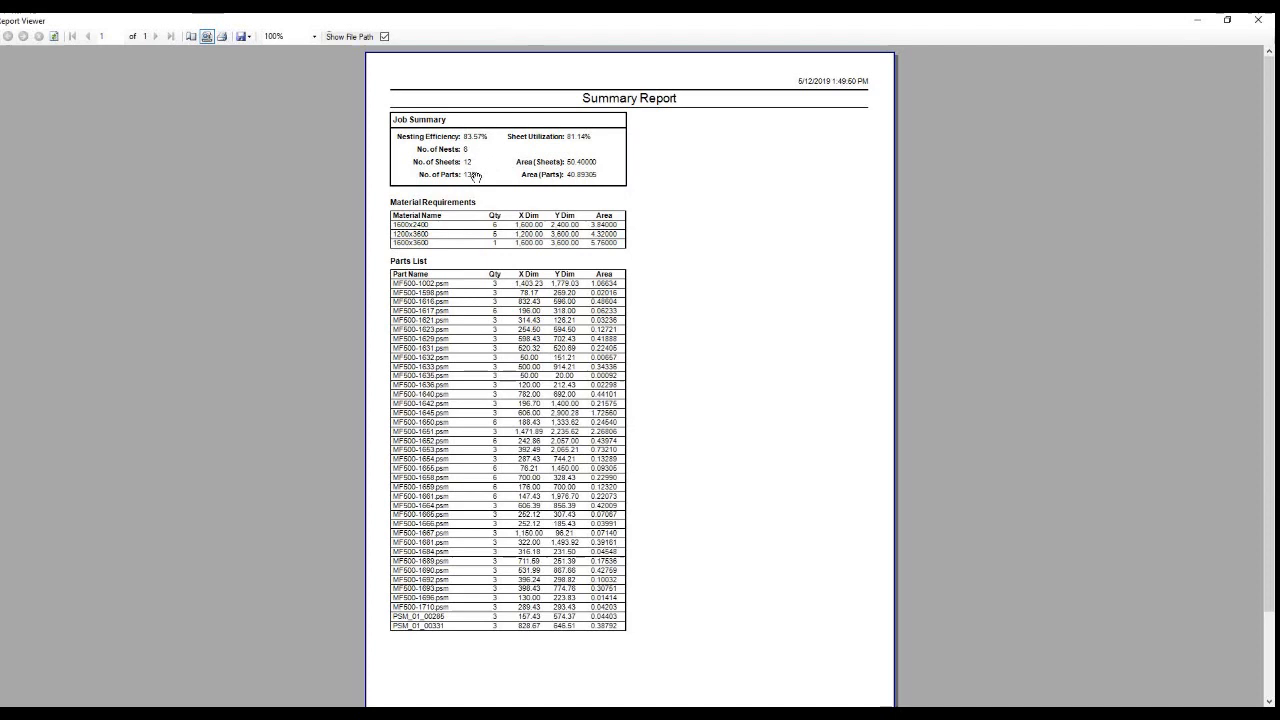
pyautogui.click(1267, 20)
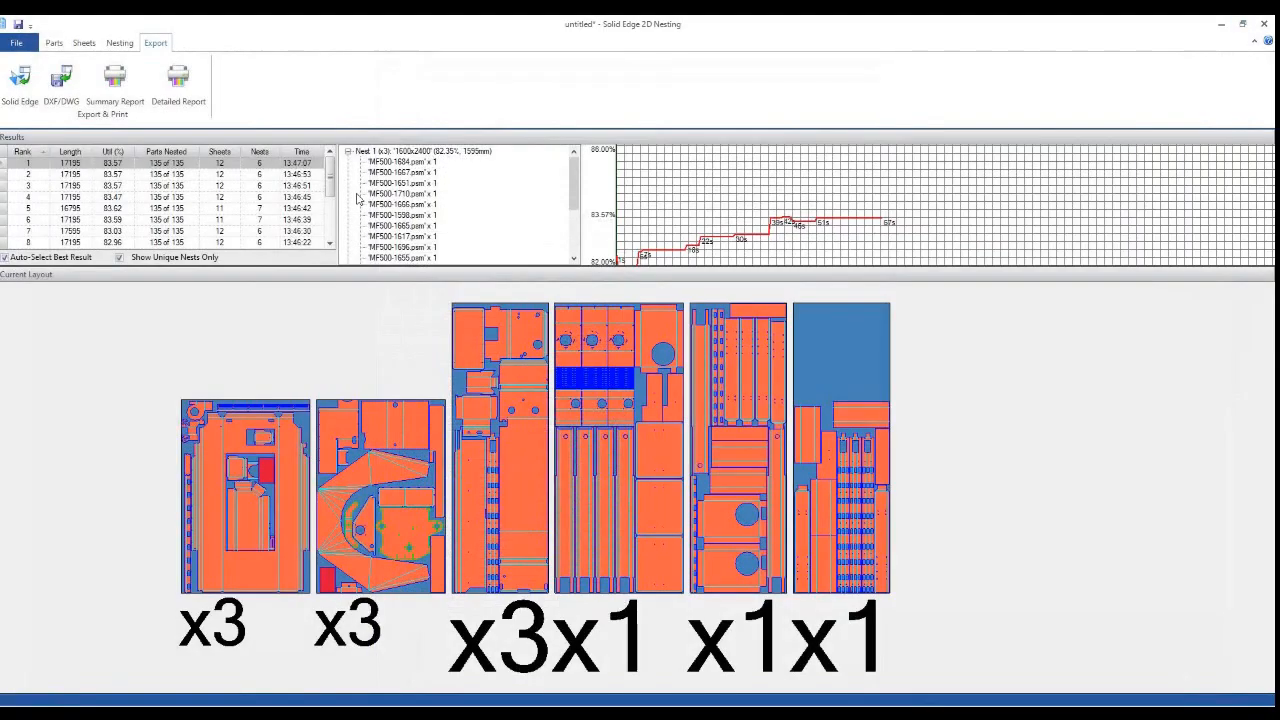
pyautogui.click(176, 80)
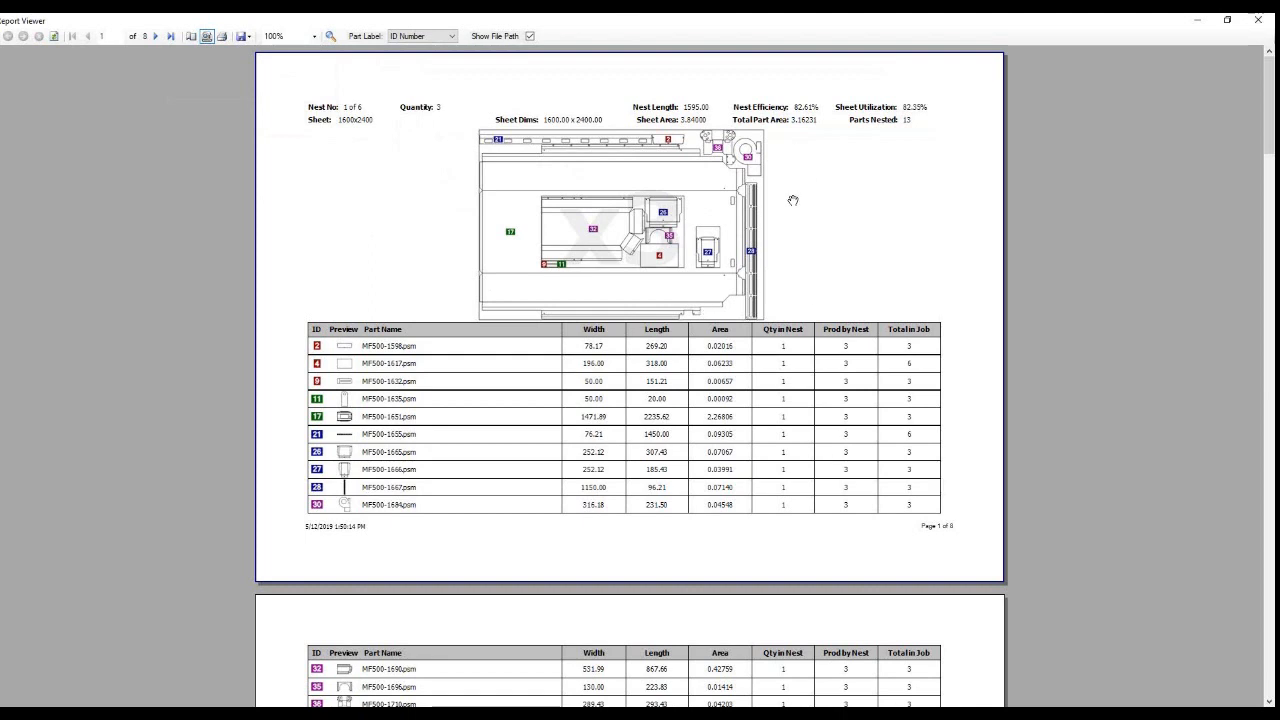
pyautogui.scroll(-10, 842, 242)
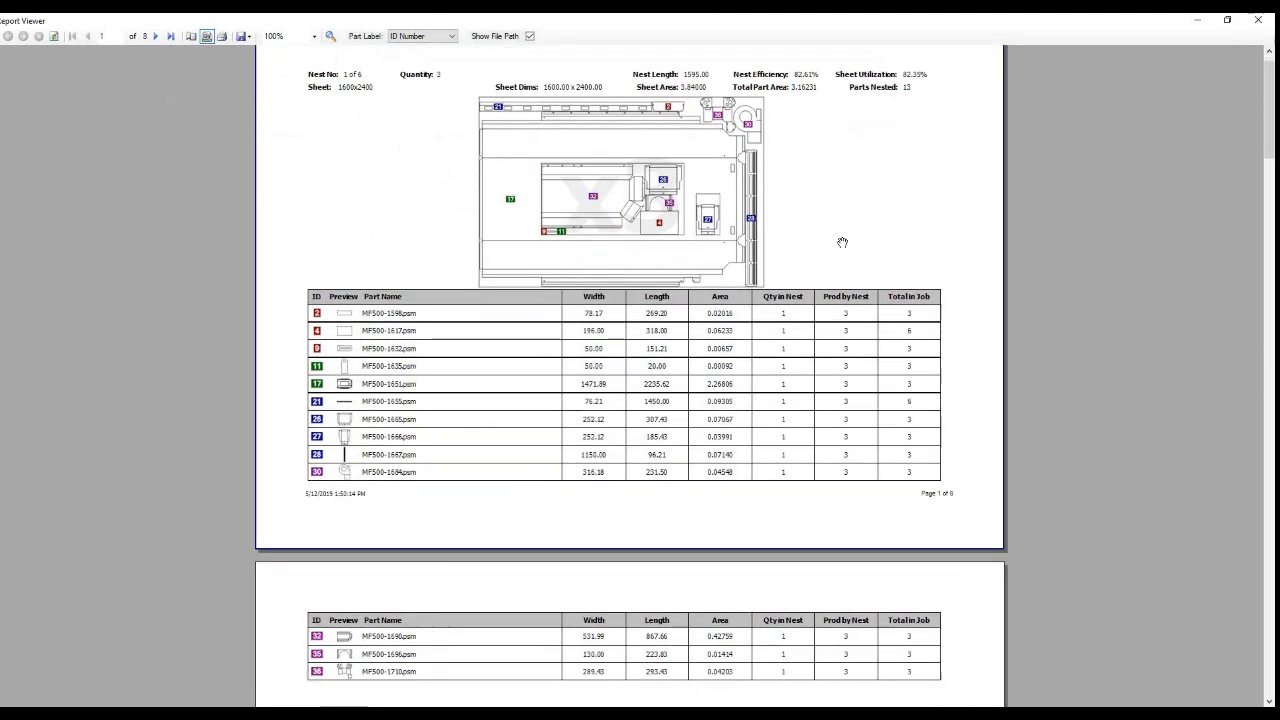
pyautogui.scroll(-10, 842, 242)
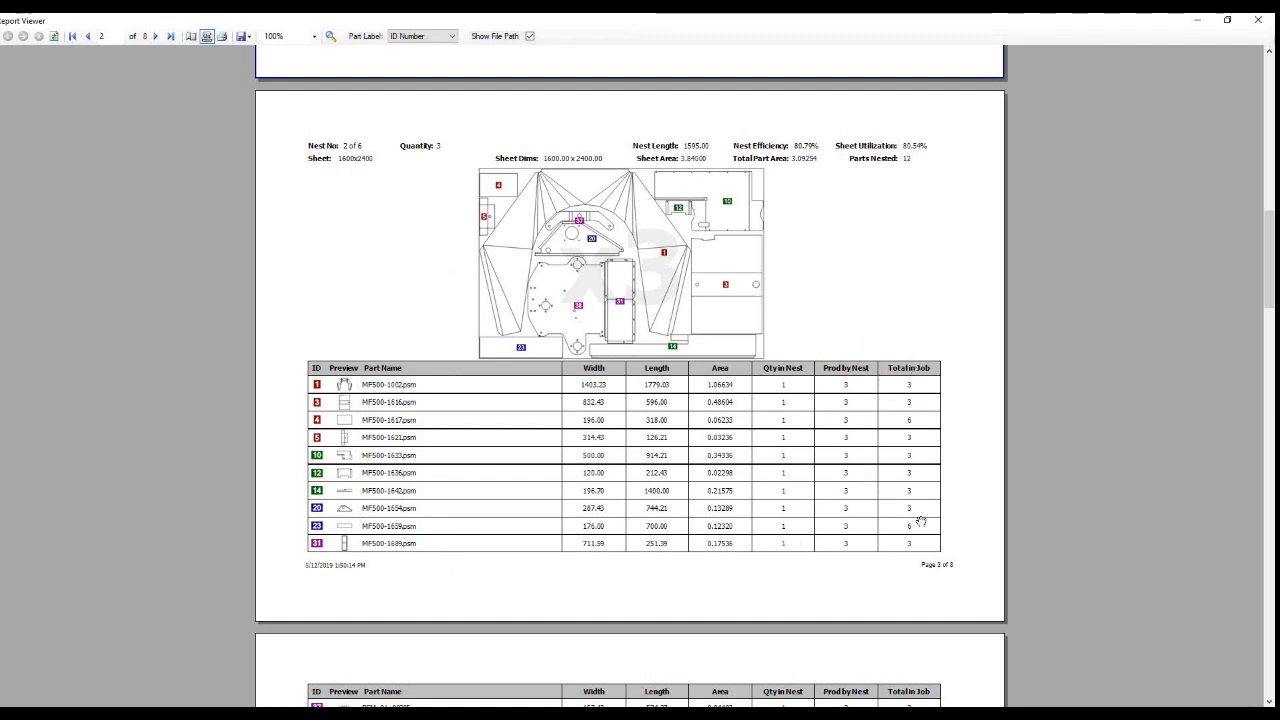
pyautogui.scroll(-10, 947, 500)
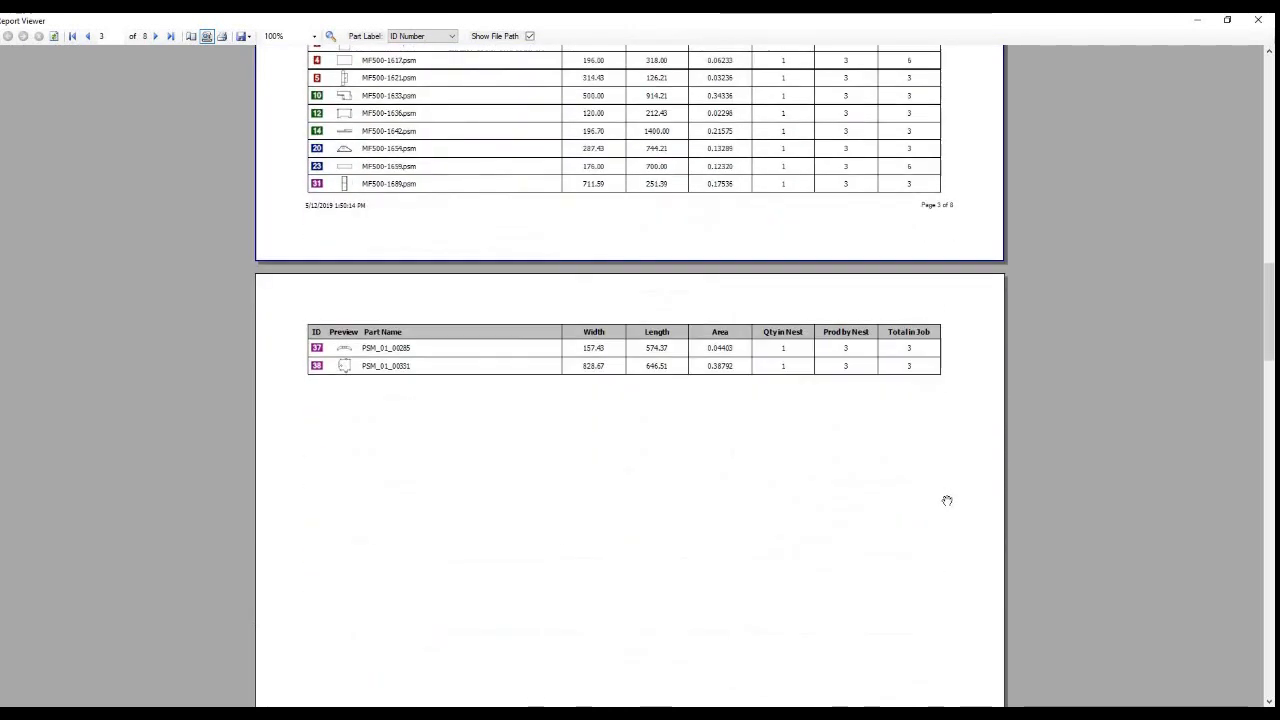
pyautogui.scroll(-5, 941, 505)
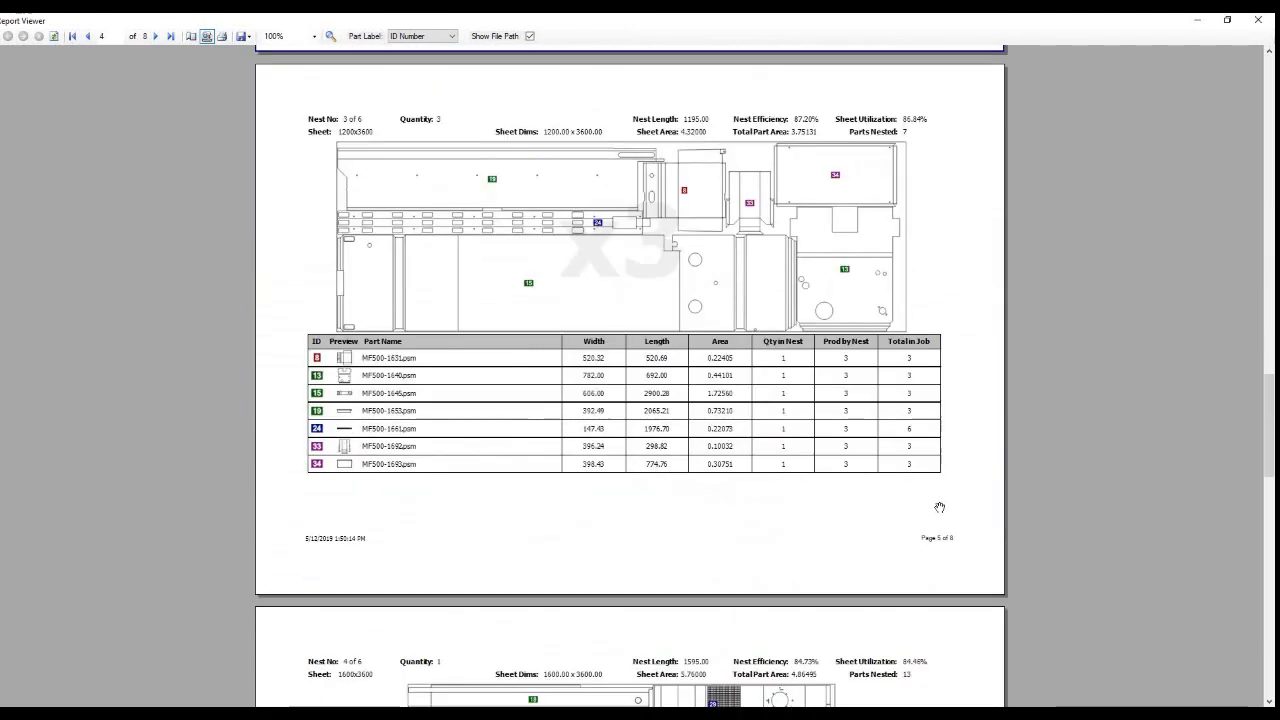
pyautogui.scroll(-6, 939, 507)
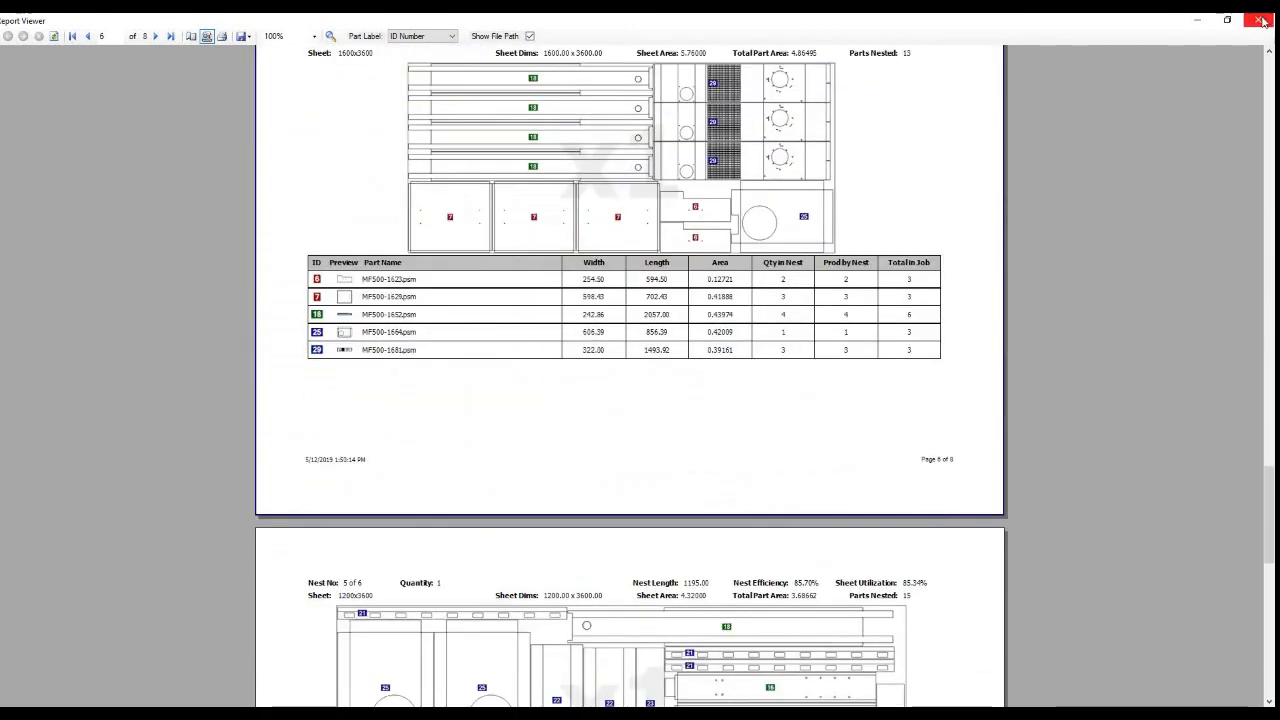
pyautogui.click(1262, 21)
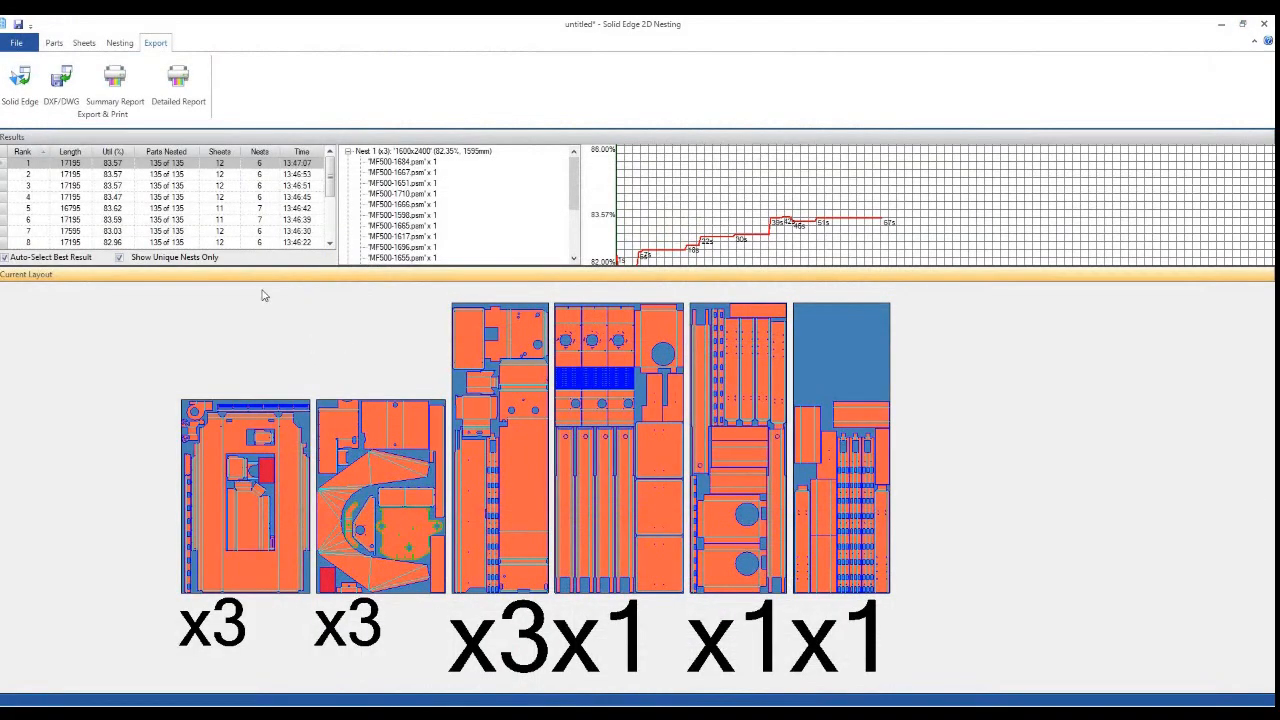
# Review the project's parts list, sheet sizes, nesting settings and export options
pyautogui.click(54, 43)
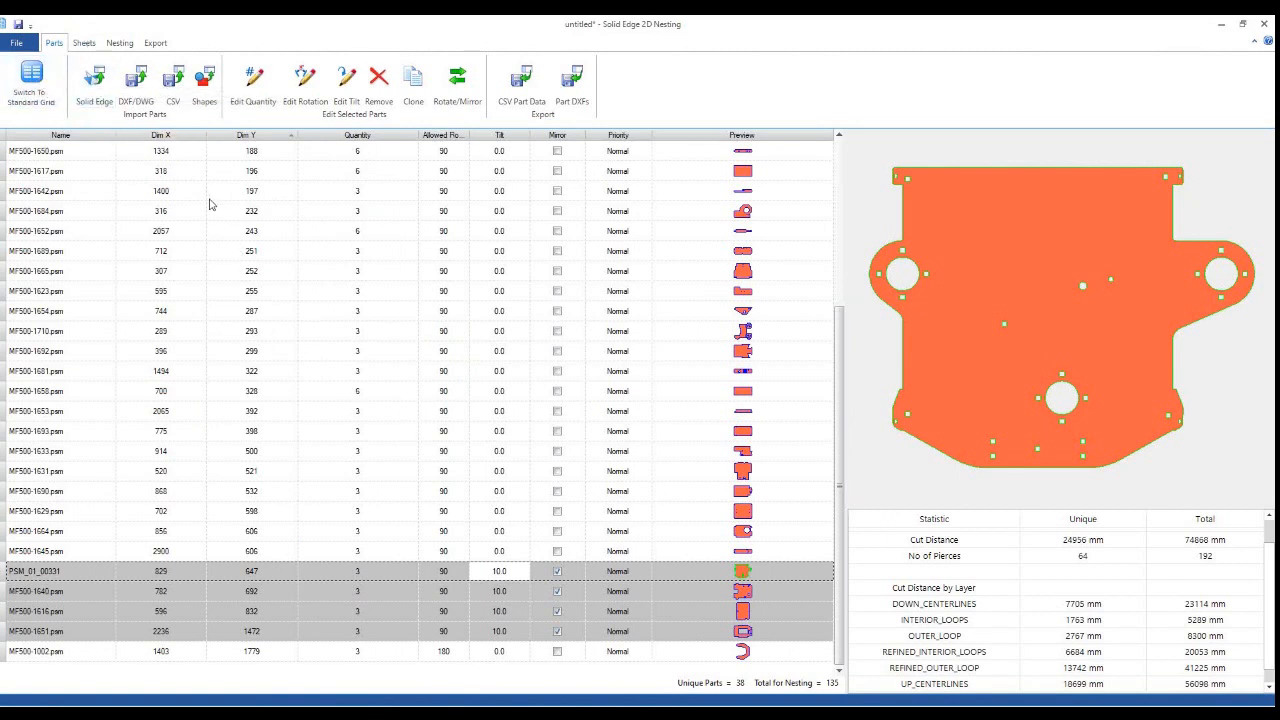
pyautogui.click(84, 43)
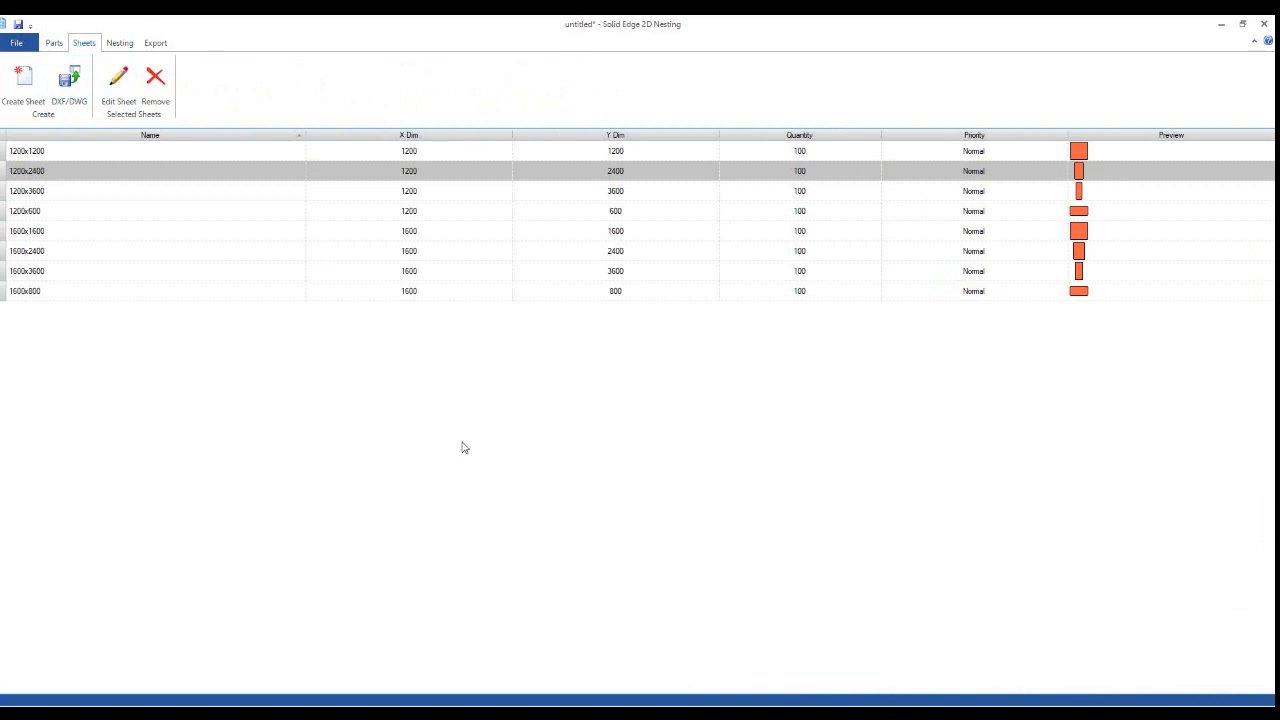
pyautogui.click(119, 43)
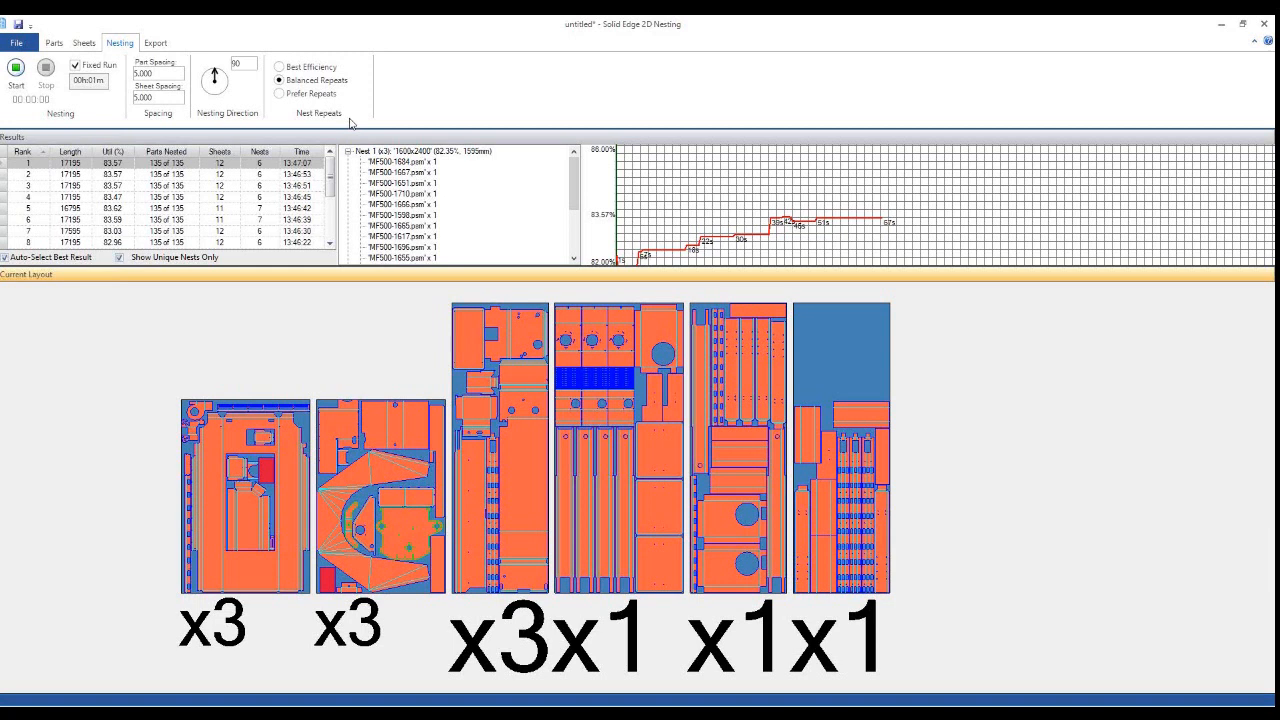
pyautogui.click(160, 43)
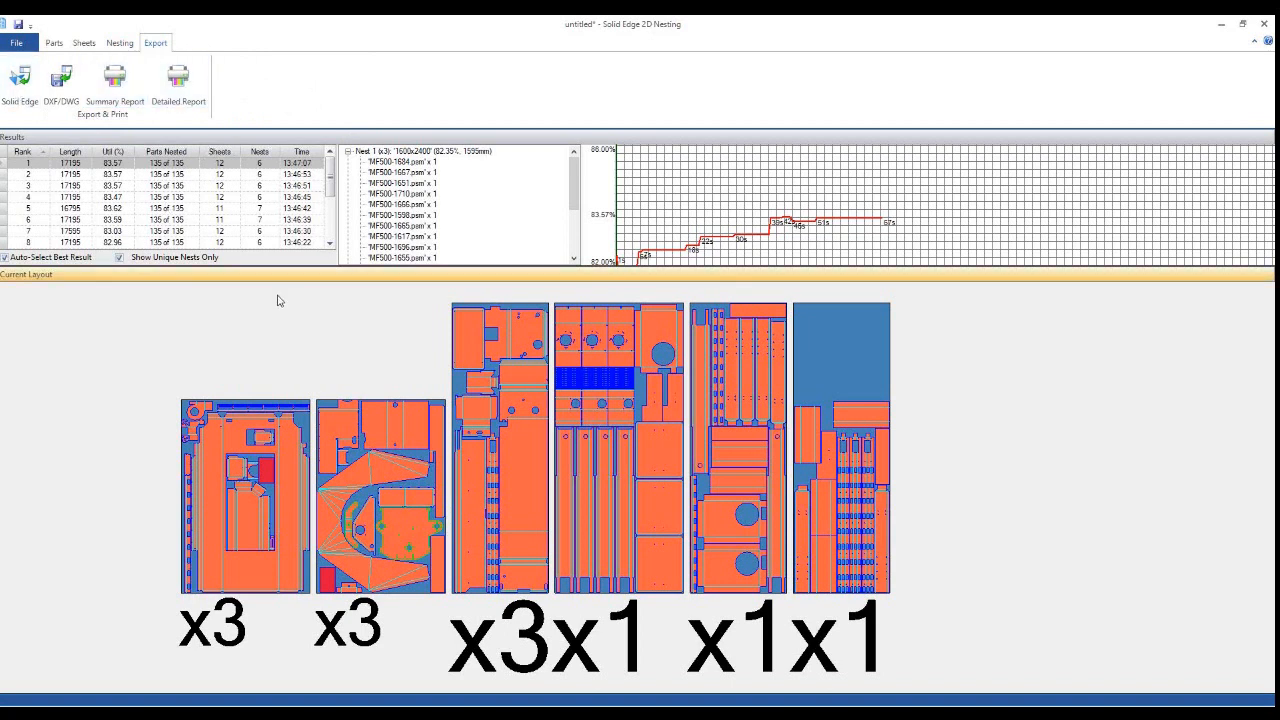
# Save the nest project in the Washtech folder as "Washtech Machine 5Dec19 SS304 1.98mm.nfb"
pyautogui.click(16, 43)
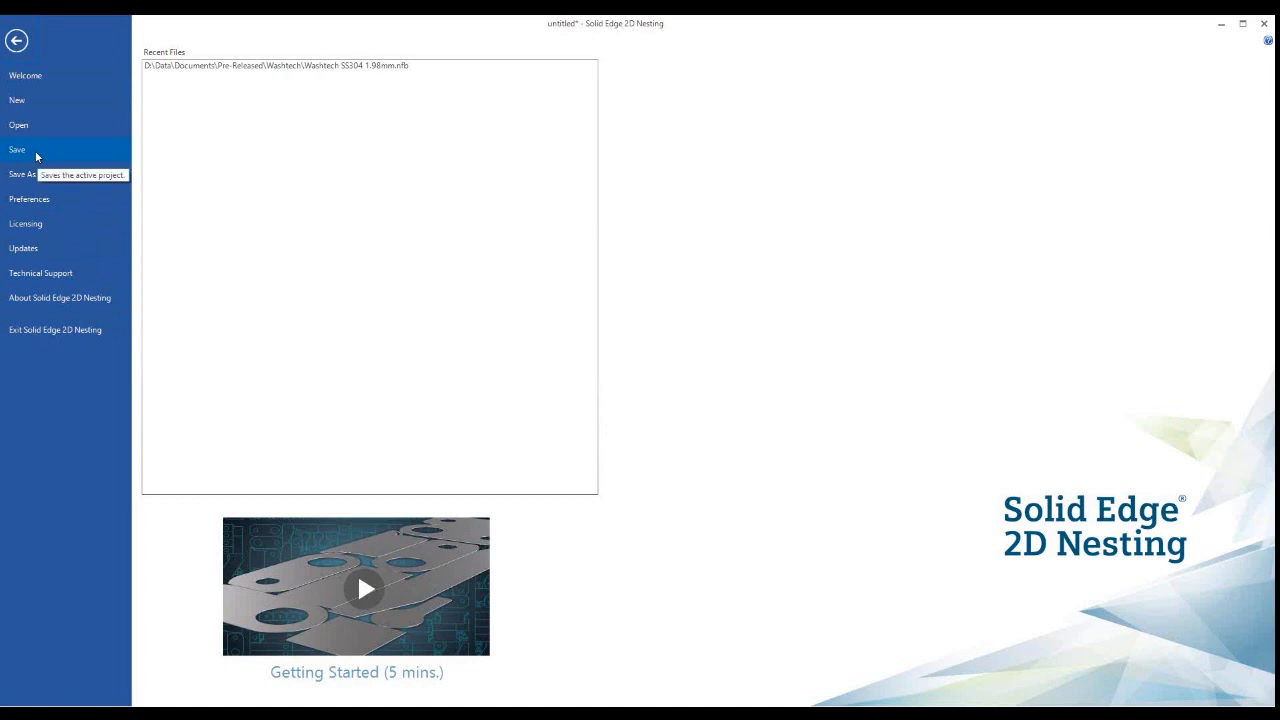
pyautogui.click(36, 156)
pyautogui.click(424, 182)
pyautogui.click(371, 568)
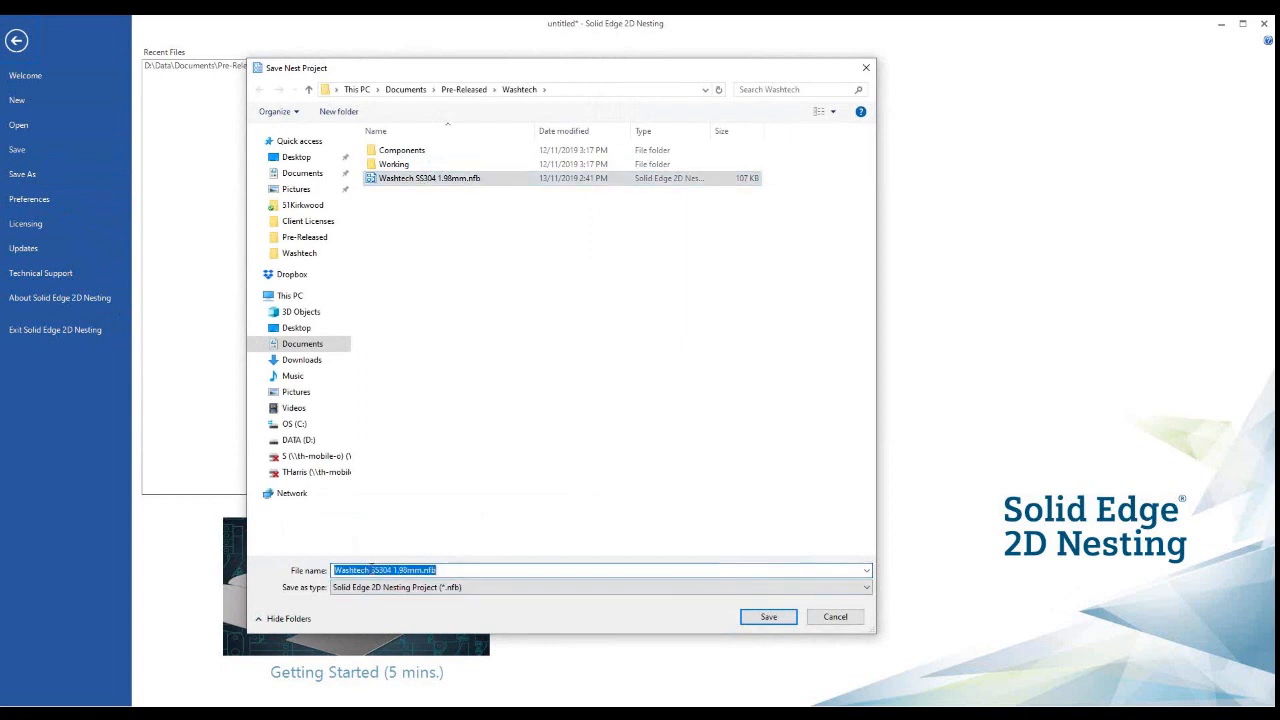
pyautogui.click(371, 568)
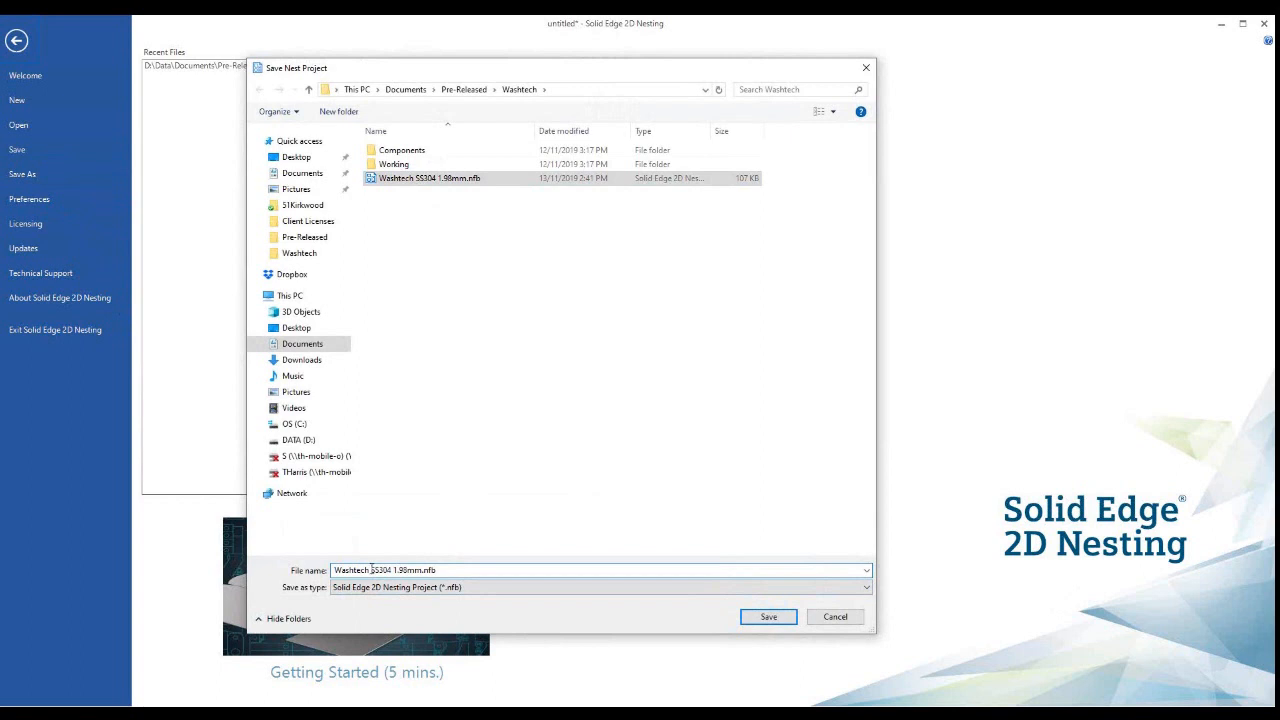
pyautogui.write('Machine 5Dec19')
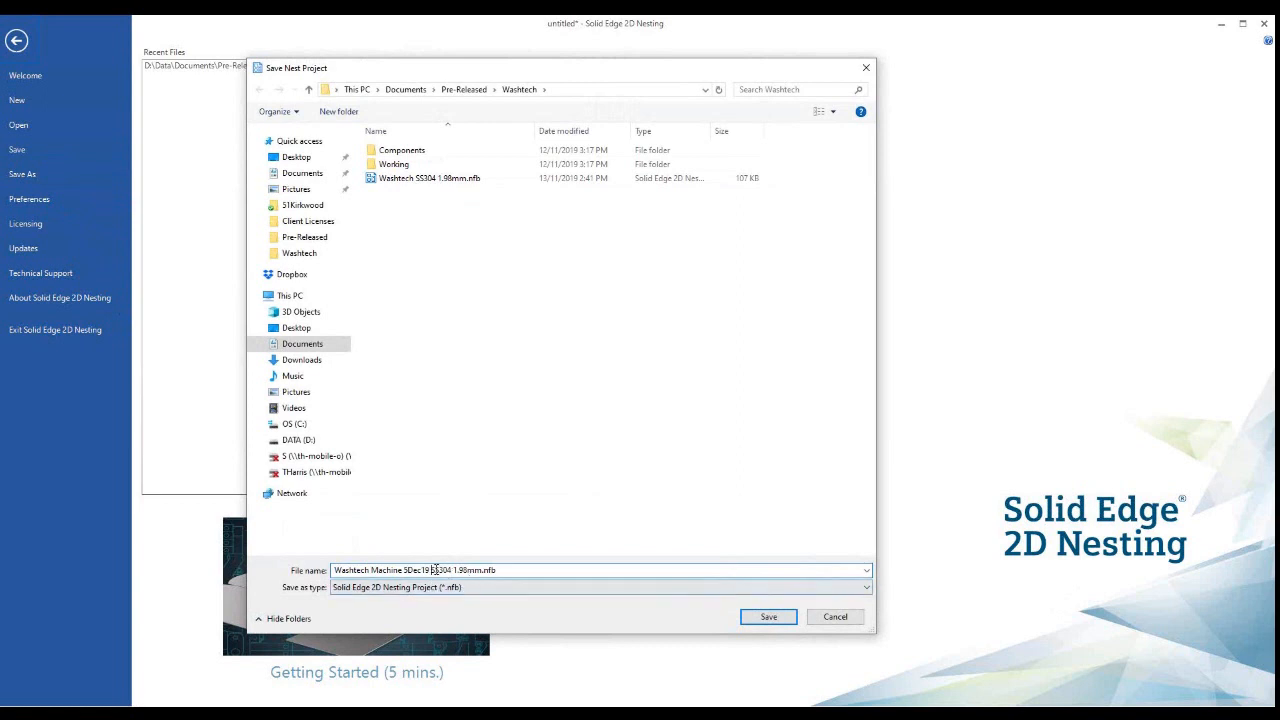
pyautogui.click(768, 617)
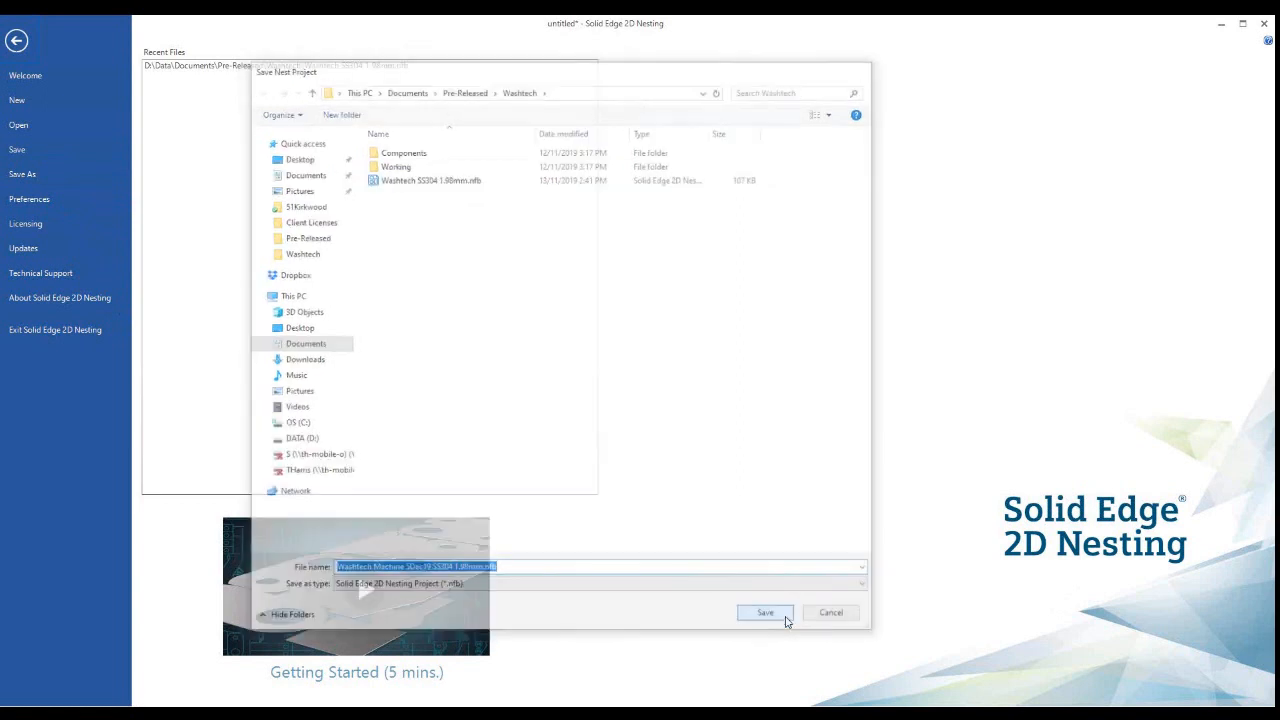